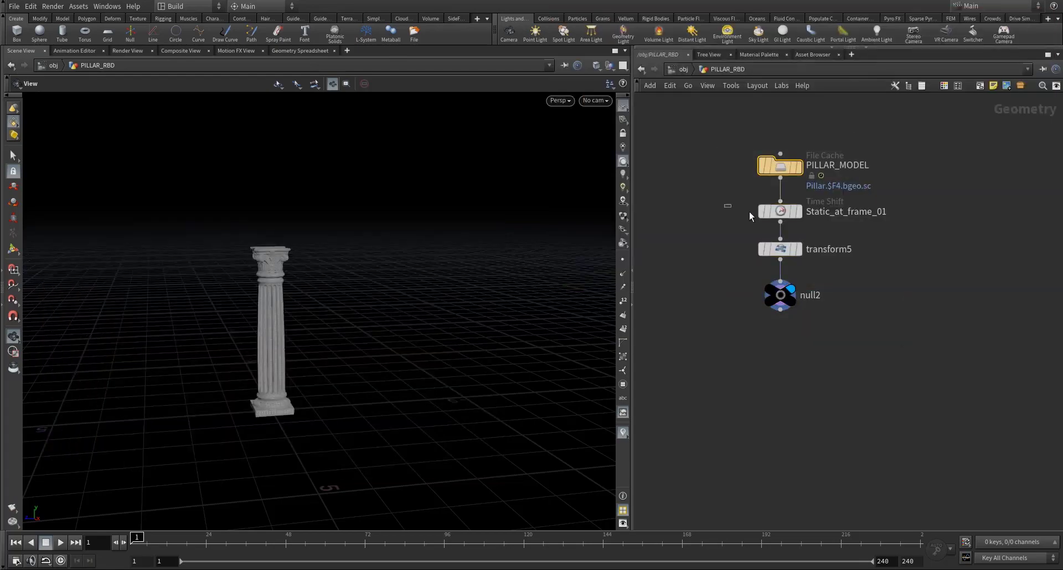
Examine the pillar model up close in the viewport, along with its existing node chain ending in null2
drag(749, 212, 815, 223)
drag(728, 236, 837, 273)
click(780, 296)
drag(263, 270, 307, 277)
right_drag(308, 277, 539, 206)
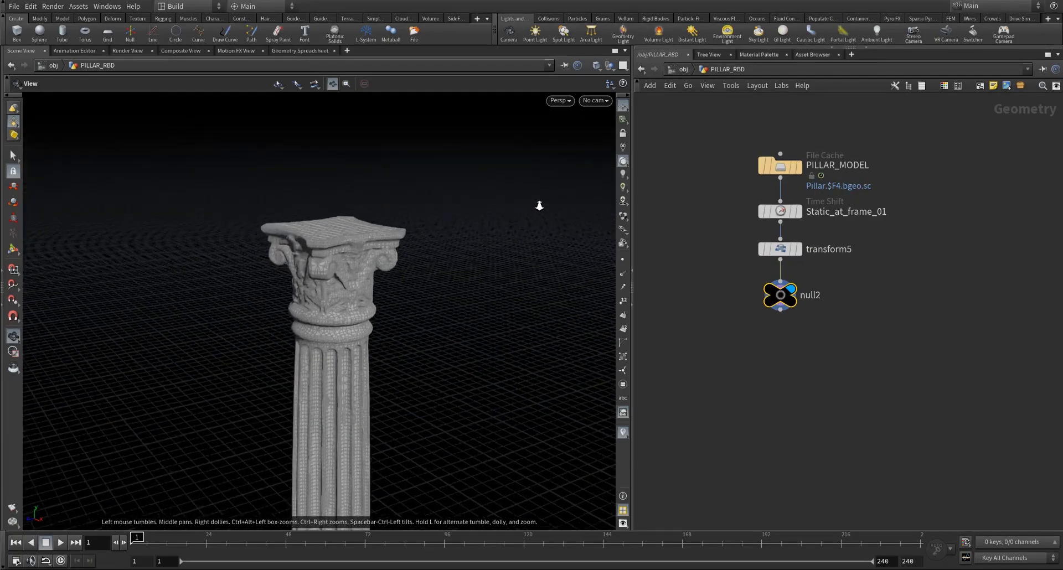
drag(346, 296, 399, 354)
middle_drag(399, 354, 406, 280)
right_drag(406, 280, 332, 355)
drag(332, 354, 388, 357)
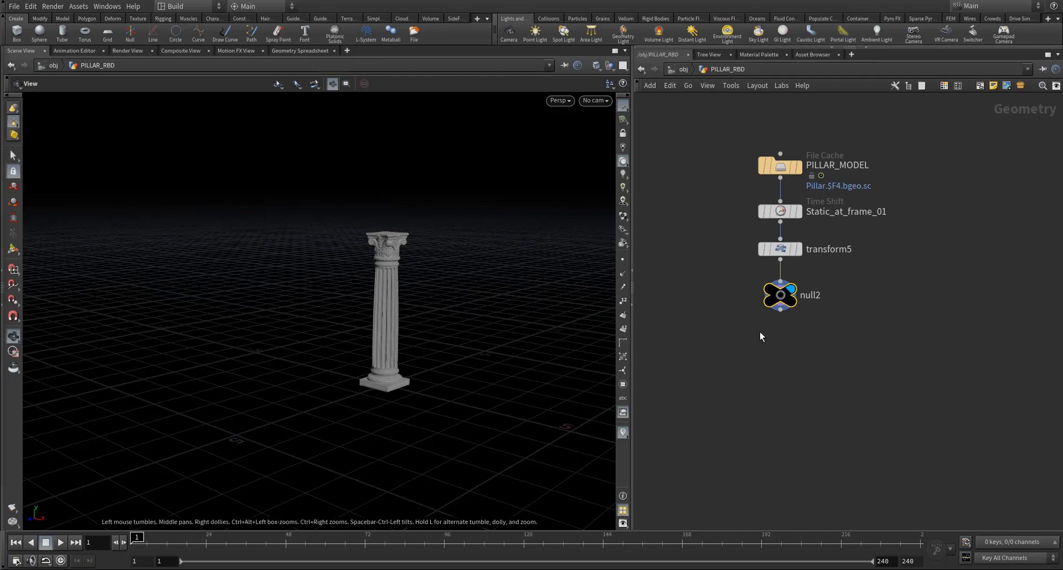
Add a Rest Position node after null2 and display its output
key(Tab)
text(rest)
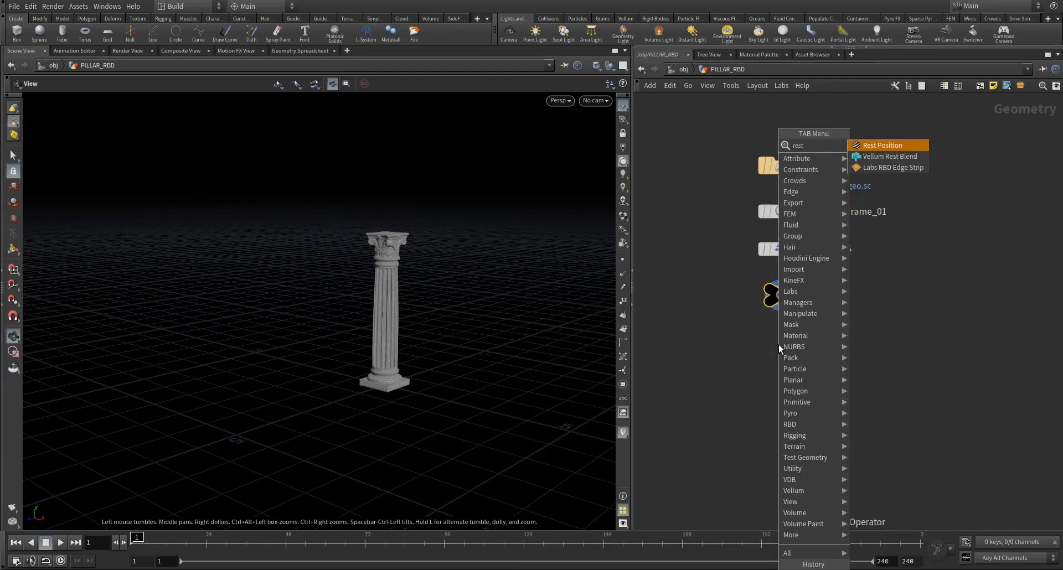
key(Return)
click(802, 321)
Add an IsoOffset node fed by rest1 and offset it to the side of the main chain
drag(781, 347, 788, 394)
text(iso)
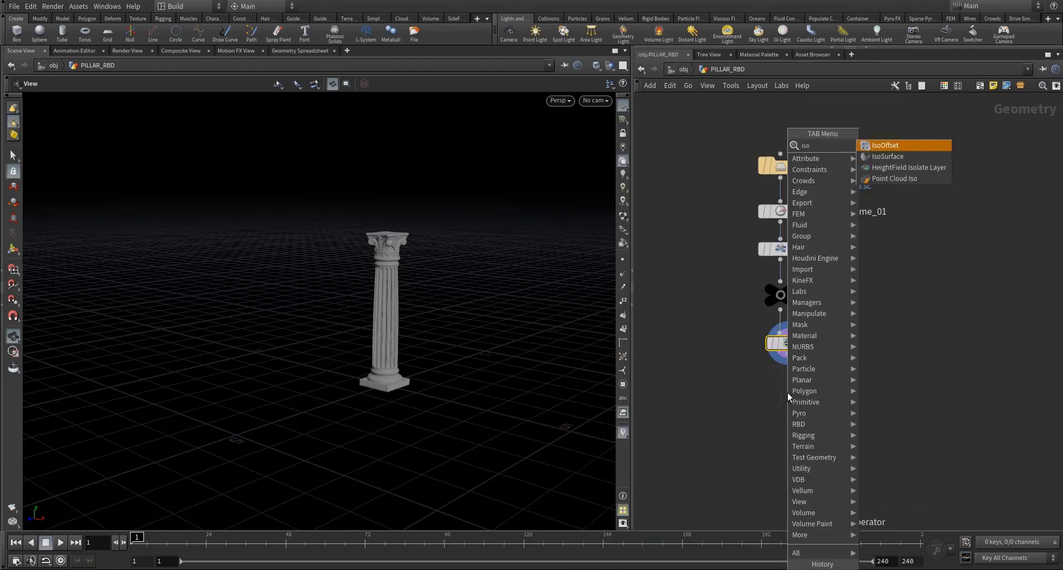
key(Return)
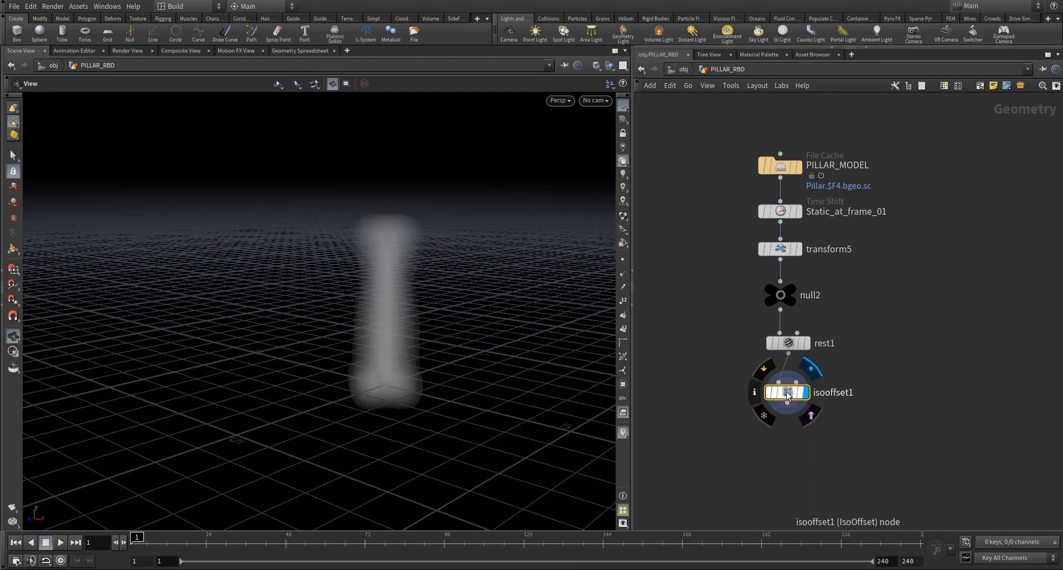
drag(787, 391, 828, 394)
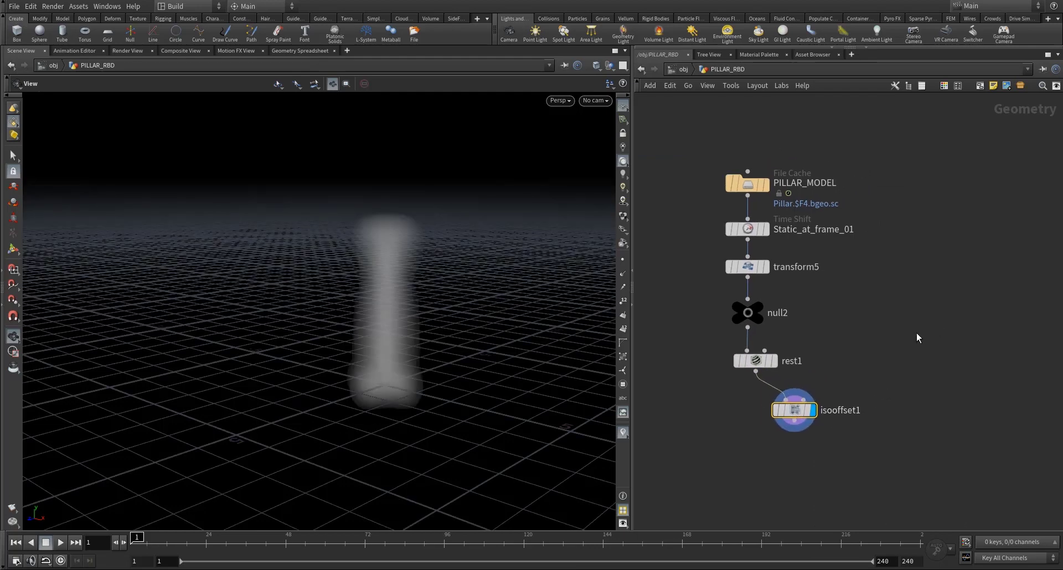
Set the IsoOffset's uniform sampling divisions to 80 and reposition the node in the network
key(p)
click(940, 215)
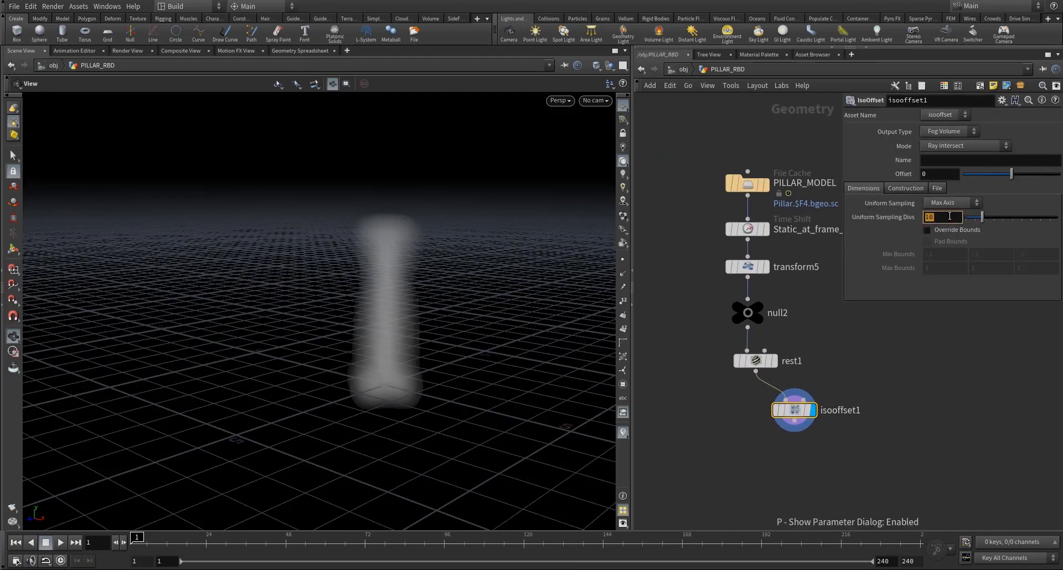
text(80)
key(Return)
middle_drag(815, 395, 772, 371)
drag(770, 367, 788, 357)
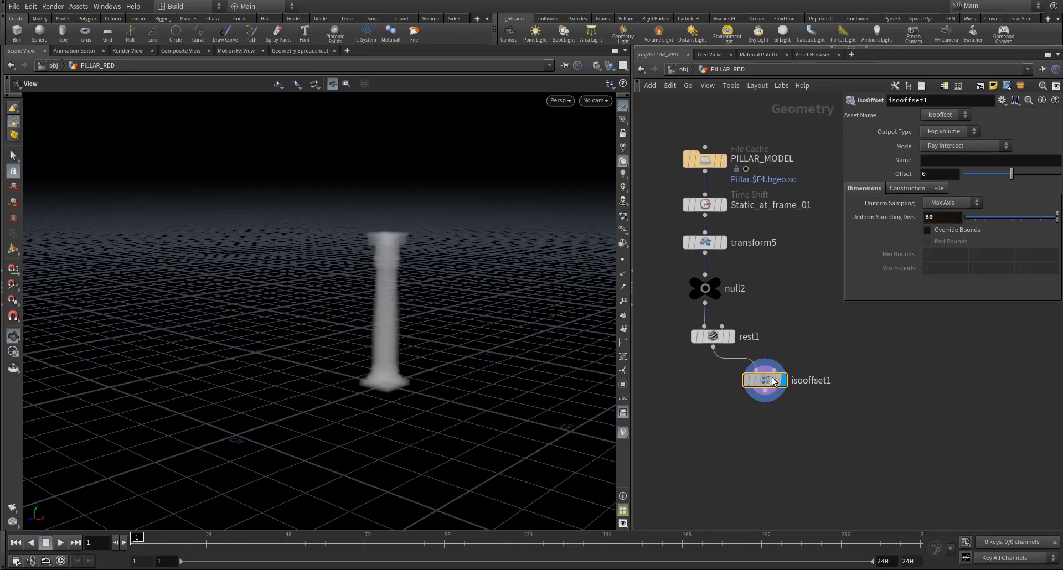
Add a Scatter node below isooffset1 and display its points
key(Tab)
text(sca)
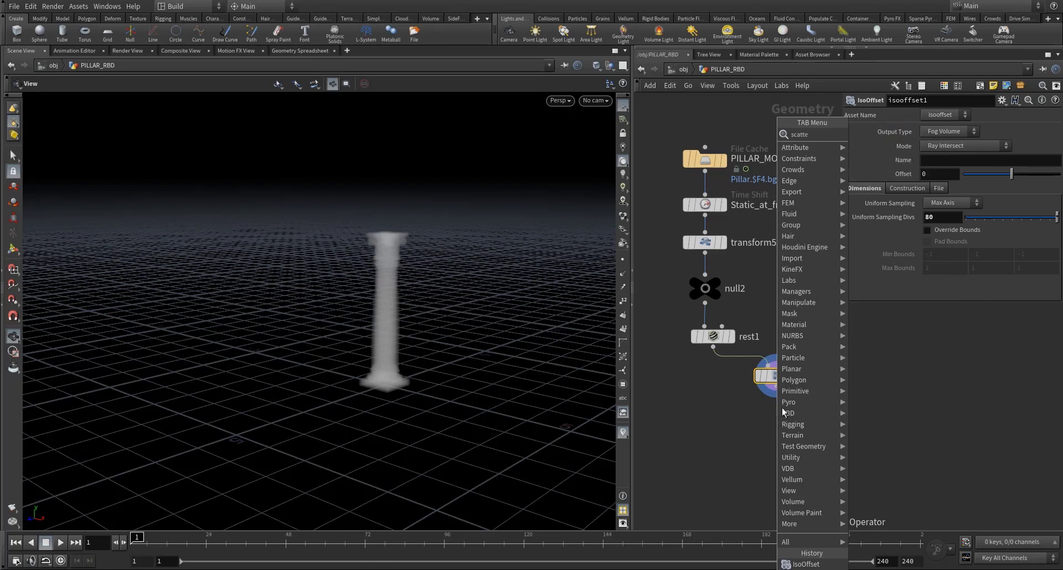
key(Return)
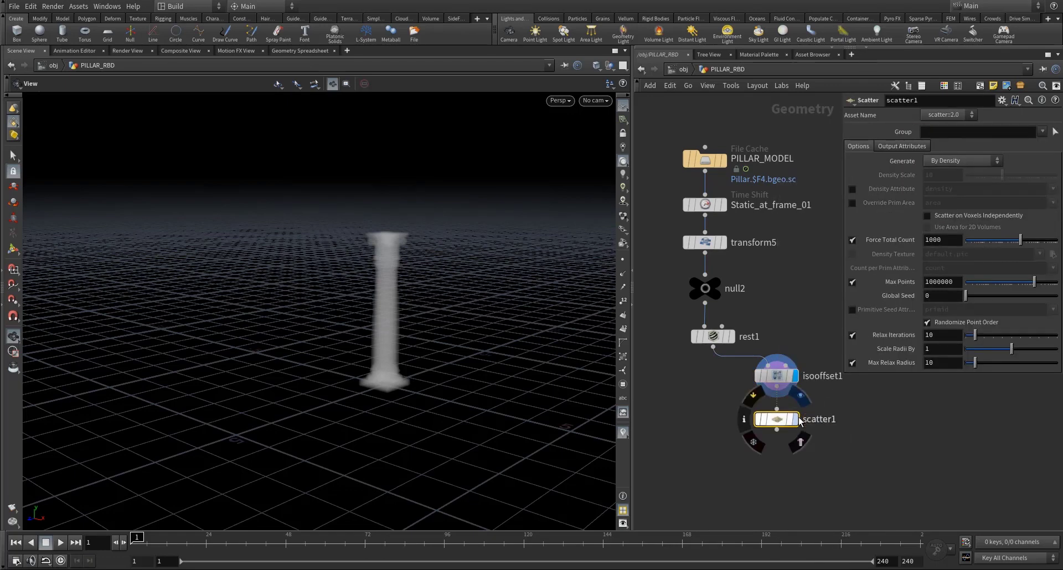
click(796, 419)
drag(779, 420, 779, 435)
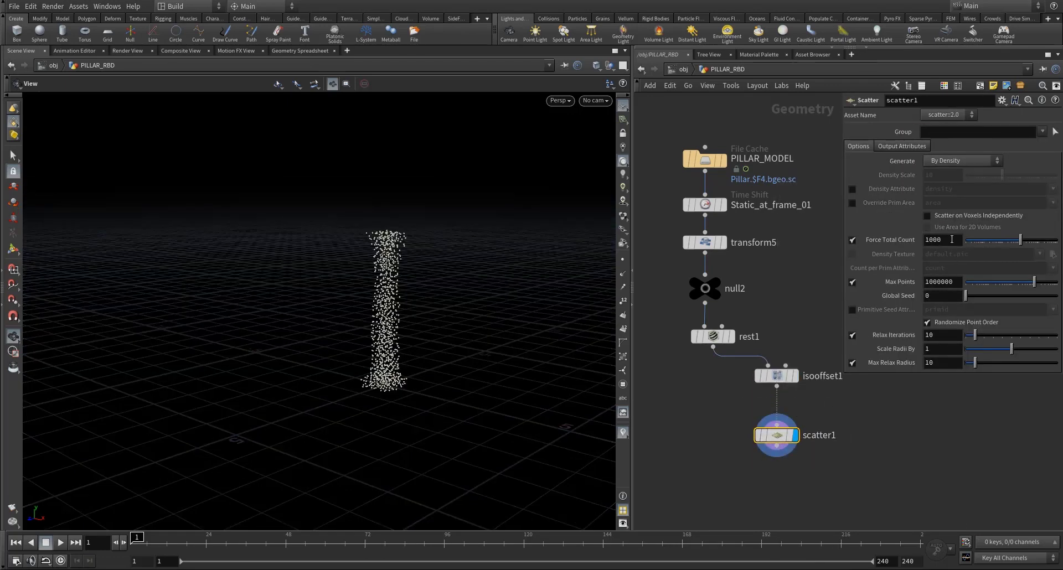
Set the scatter's Force Total Count to 60, keeping Relax Iterations enabled
drag(954, 240, 900, 239)
text(60)
key(Return)
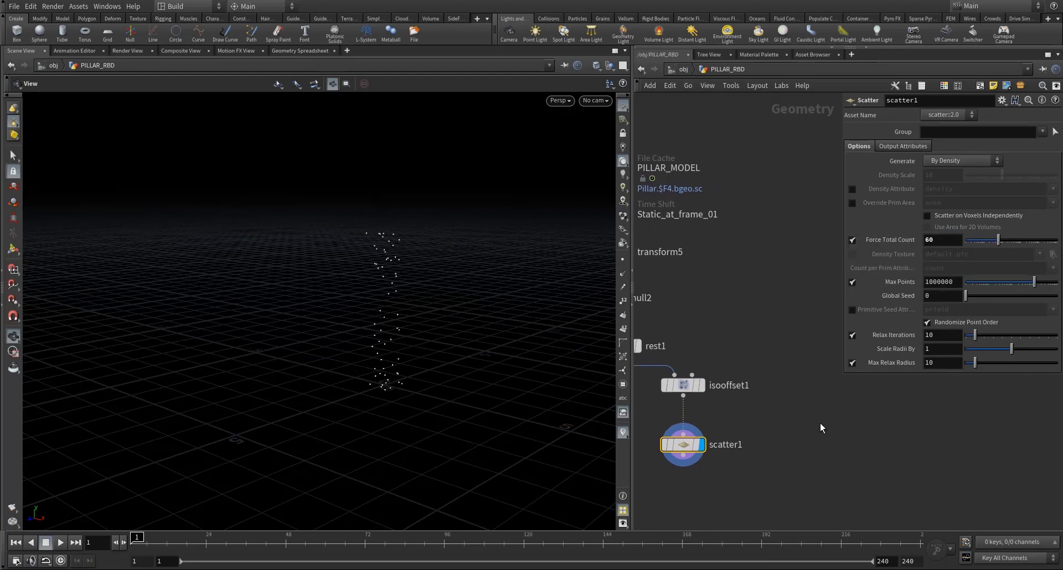
click(852, 335)
click(853, 335)
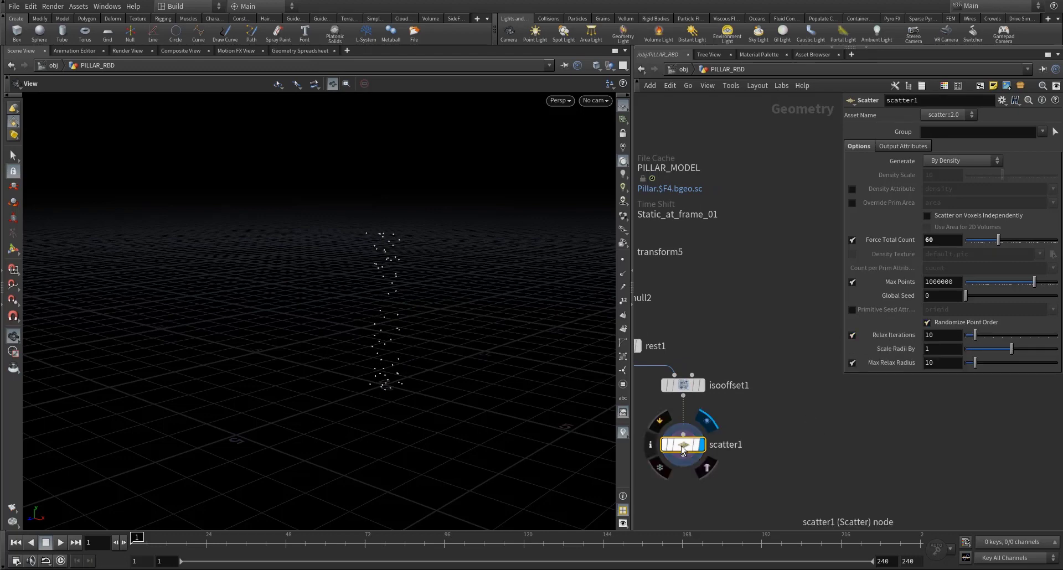
Duplicate the scatter node beside the original and set the copy's Force Total Count to 10
alt+drag(681, 445, 816, 445)
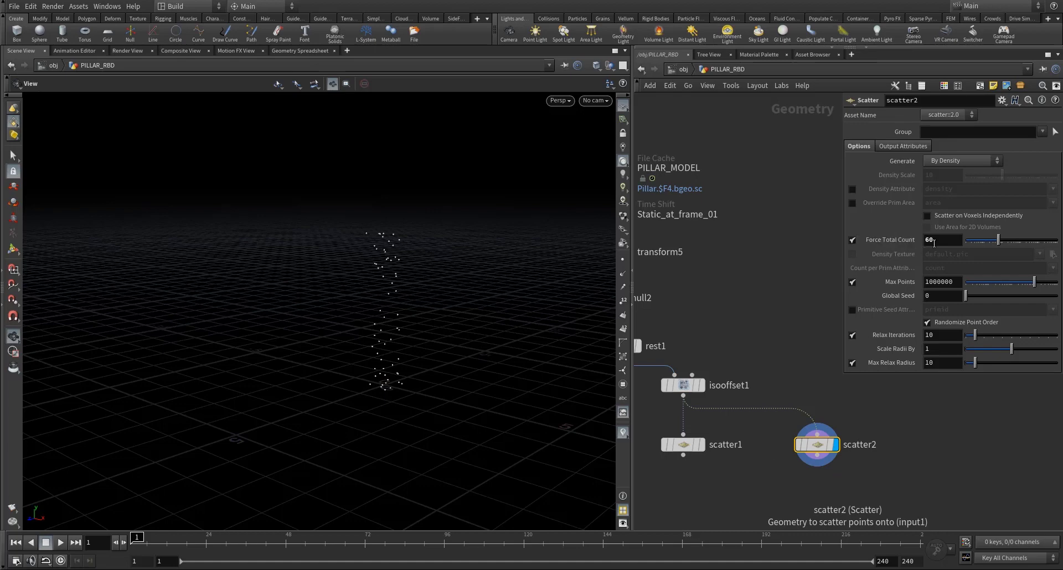
drag(936, 242, 913, 239)
text(10)
key(Return)
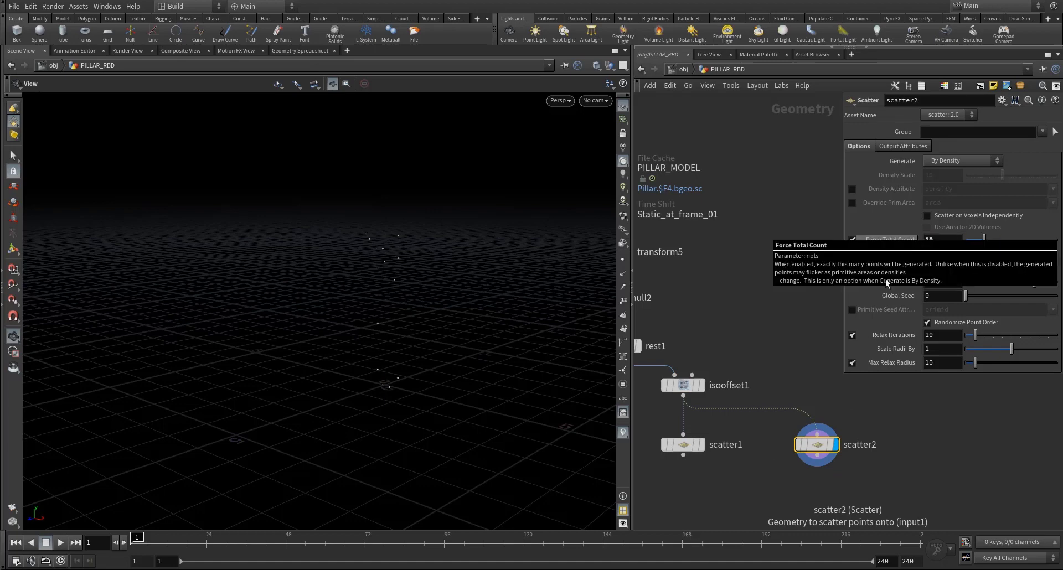
Add a Point Replicate node after scatter2 and display its output
middle_drag(799, 381, 783, 288)
click(803, 370)
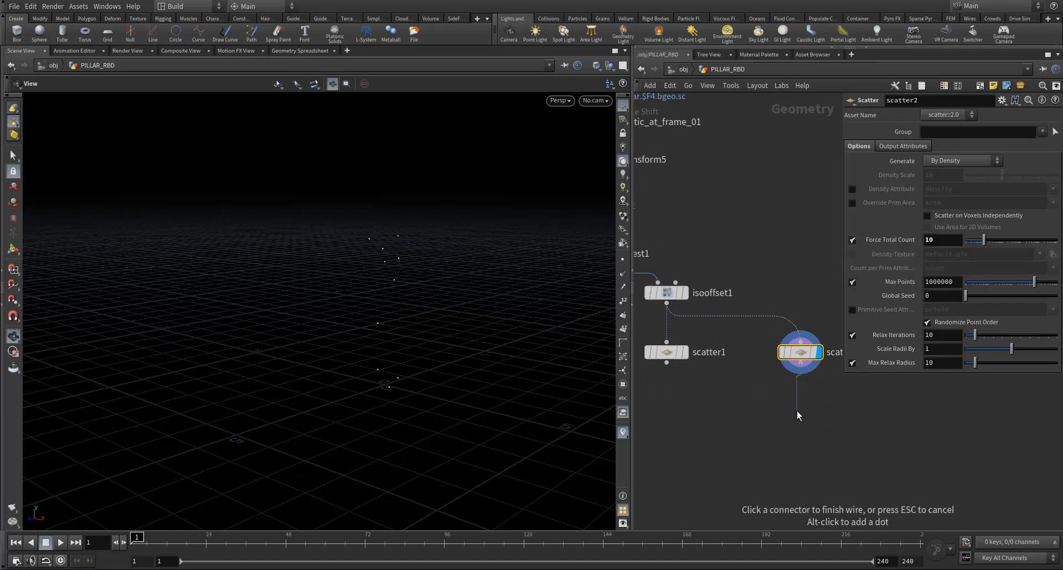
click(796, 411)
text(pointre)
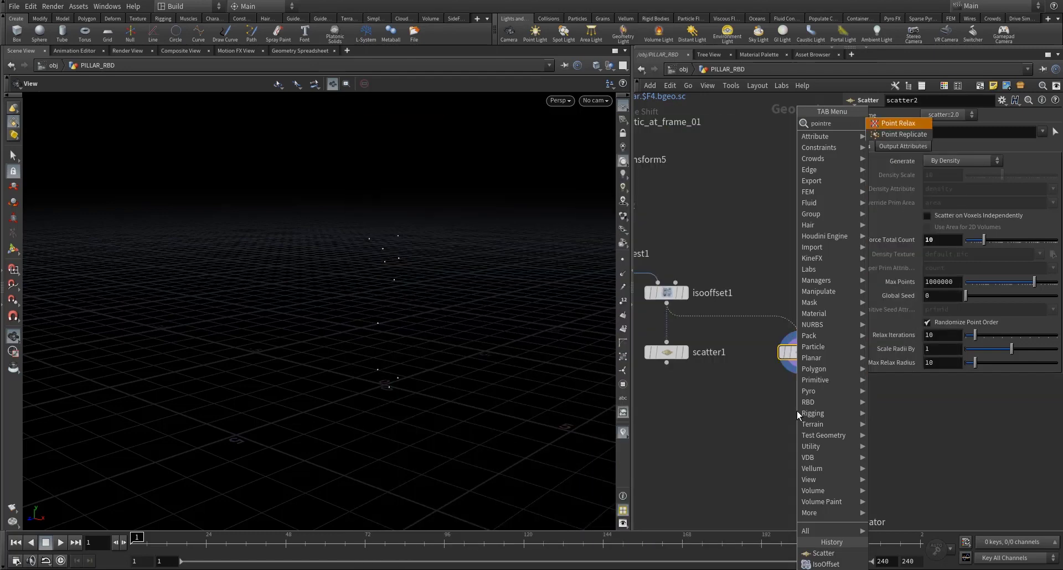
key(Down)
key(Return)
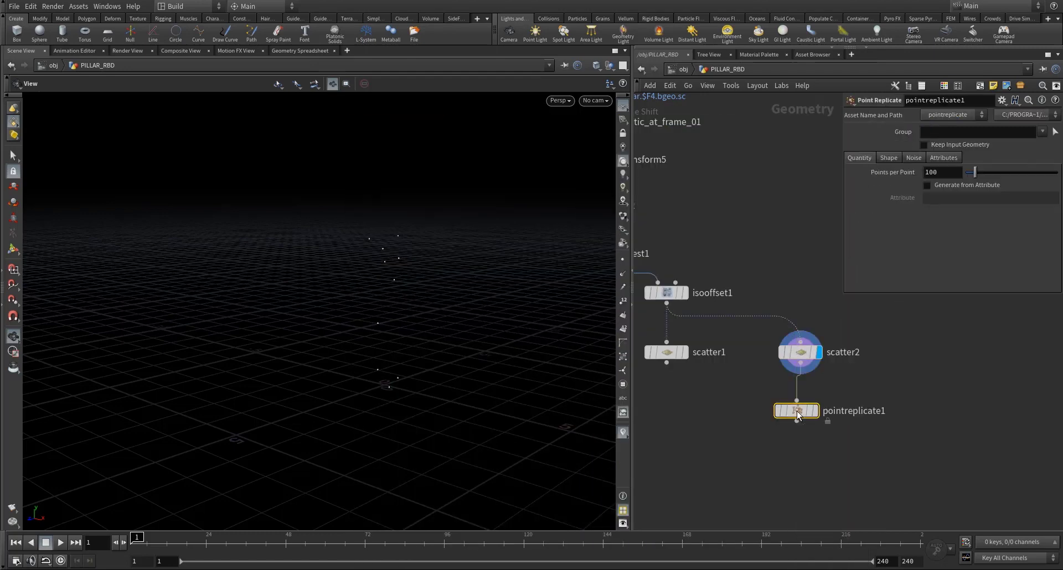
click(801, 415)
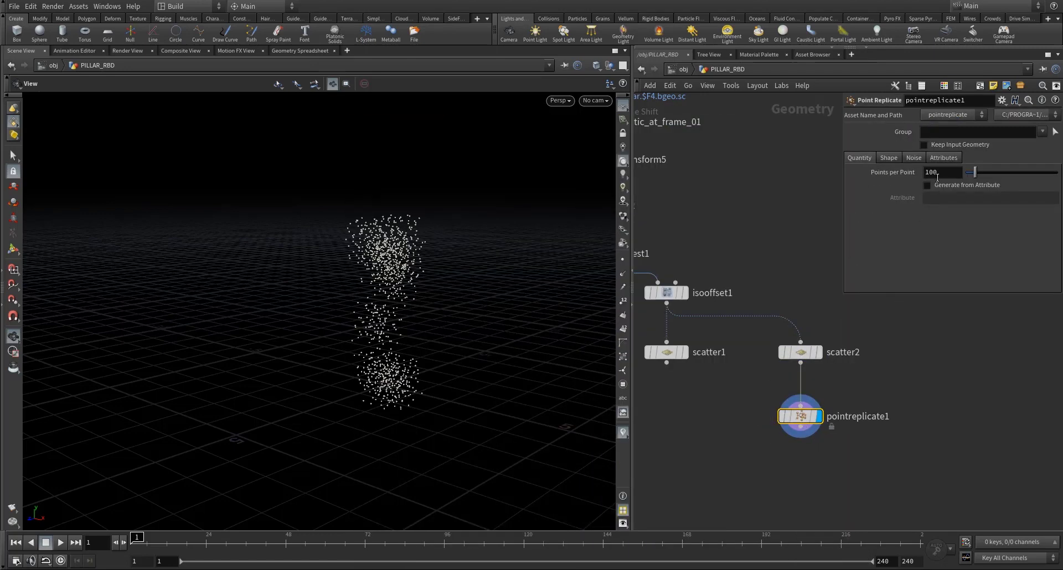
Set the Point Replicate's Points per Point to 15
click(936, 173)
text(10)
key(Return)
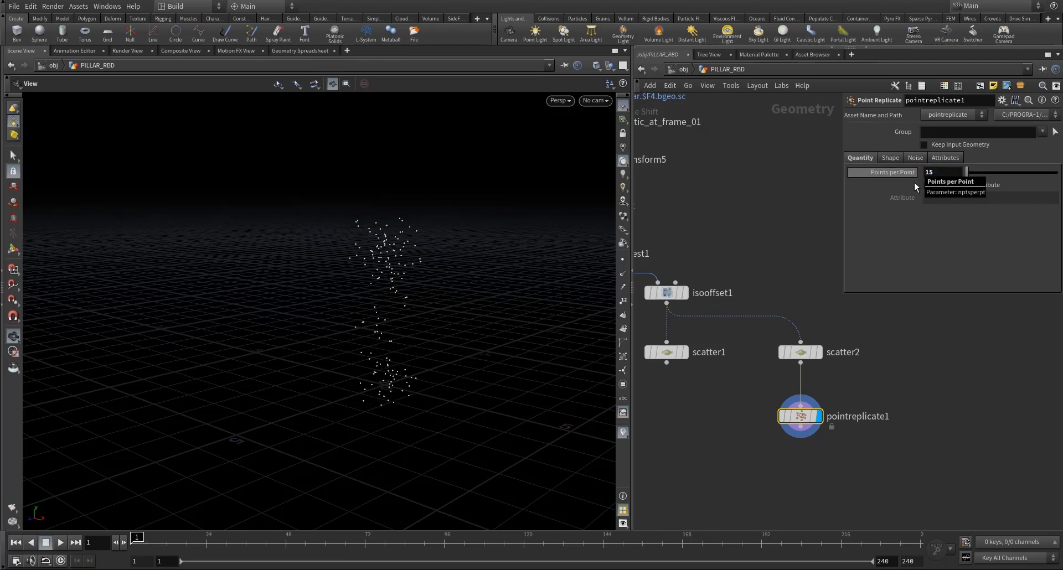
Change the Point Replicate's shape to Sphere with a uniform scale of 0.4
click(893, 161)
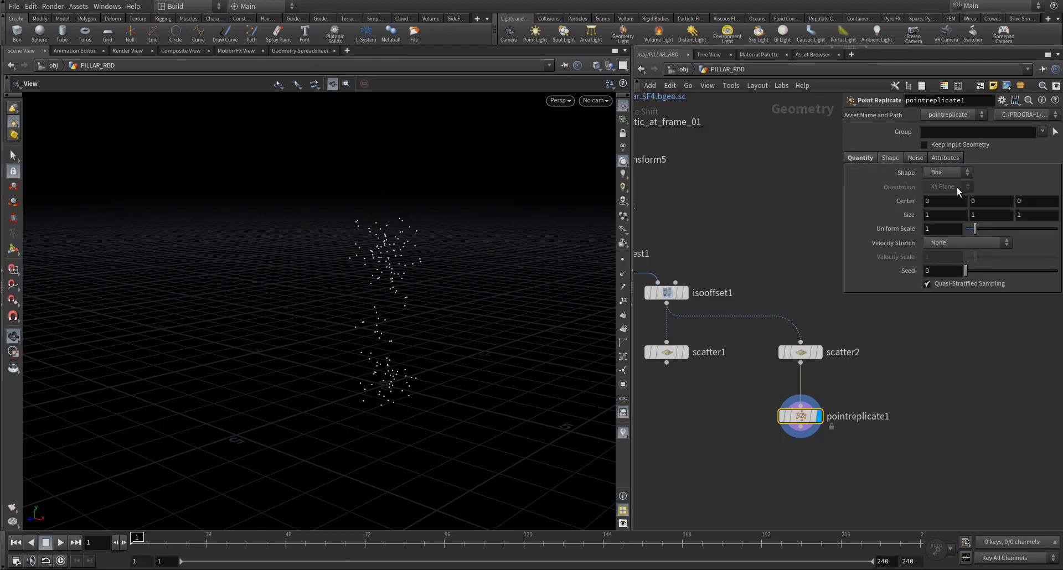
click(944, 172)
click(944, 194)
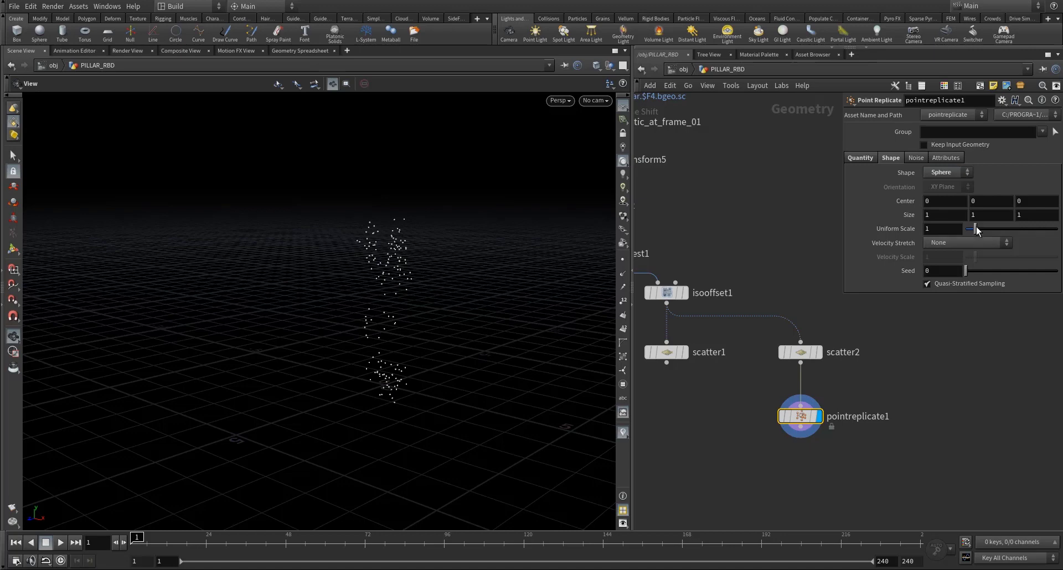
drag(977, 232, 879, 230)
text(0.3)
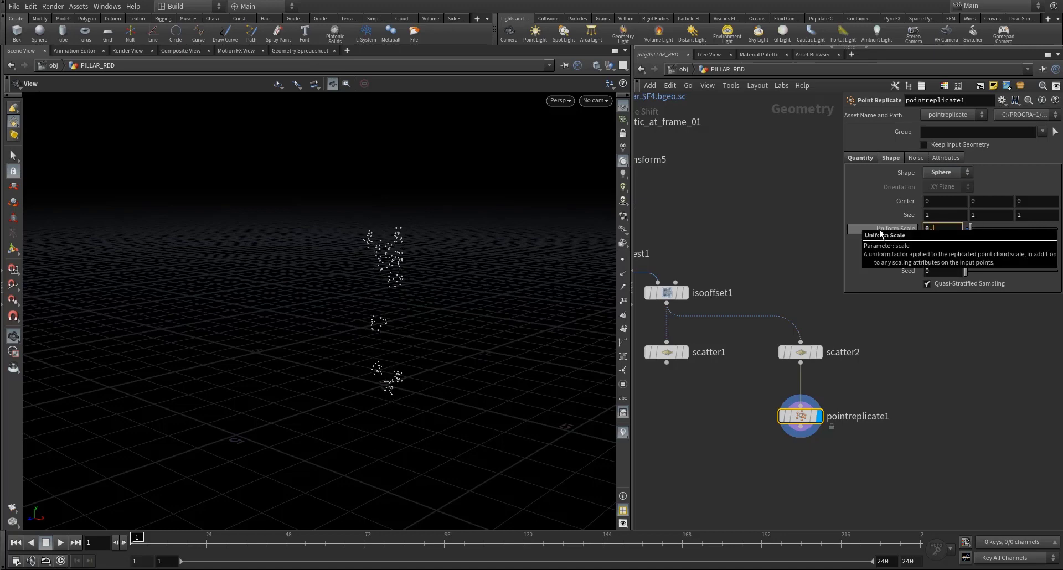
text(4)
key(Return)
middle_drag(743, 410, 772, 370)
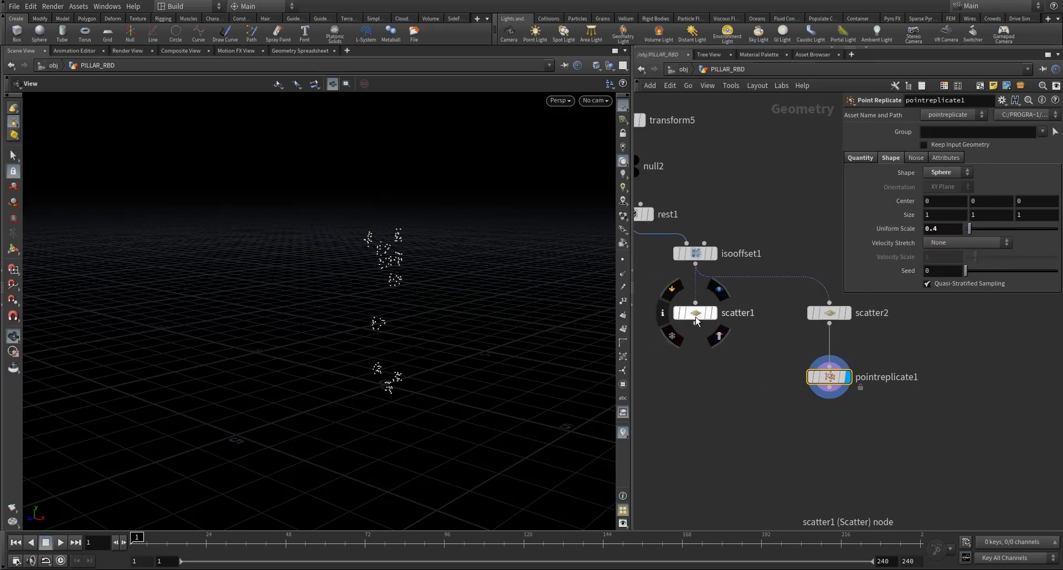
Move scatter1 lower in the network and enable Add Noise on the Point Replicate
drag(695, 317, 784, 435)
click(917, 157)
click(935, 172)
Merge scatter1 and pointreplicate1 with a Merge node, position it below them and select it
middle_drag(738, 461, 803, 422)
key(Escape)
drag(849, 398, 834, 399)
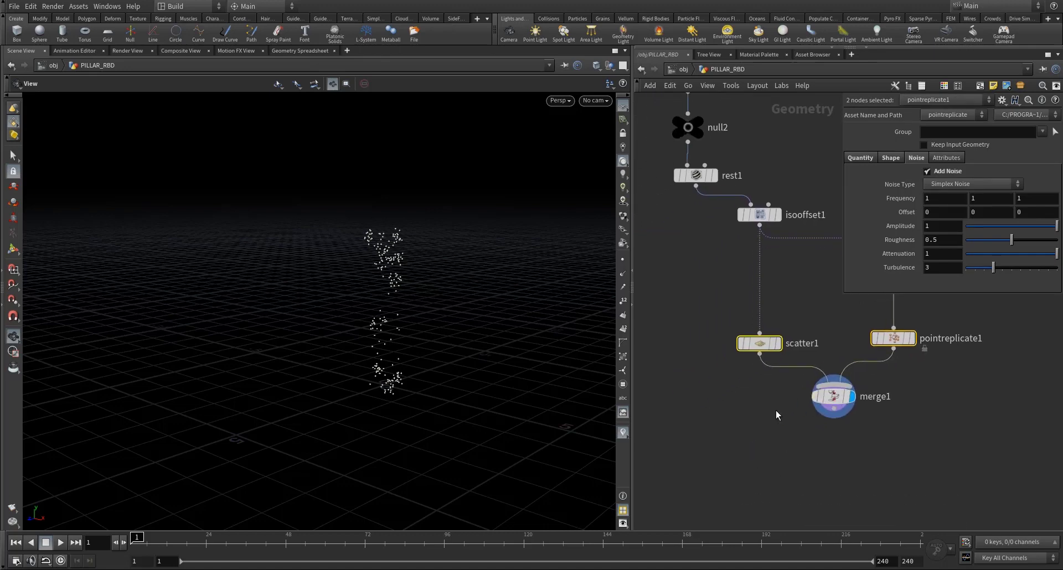
drag(773, 423, 878, 396)
Add a Voronoi Fracture node in the empty space below scatter1
key(Tab)
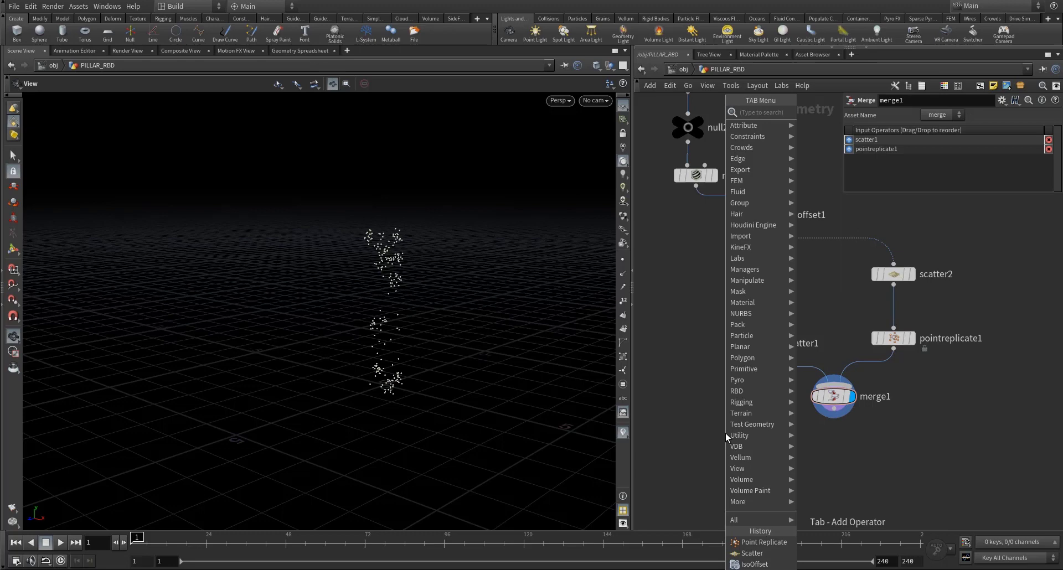
text(vor)
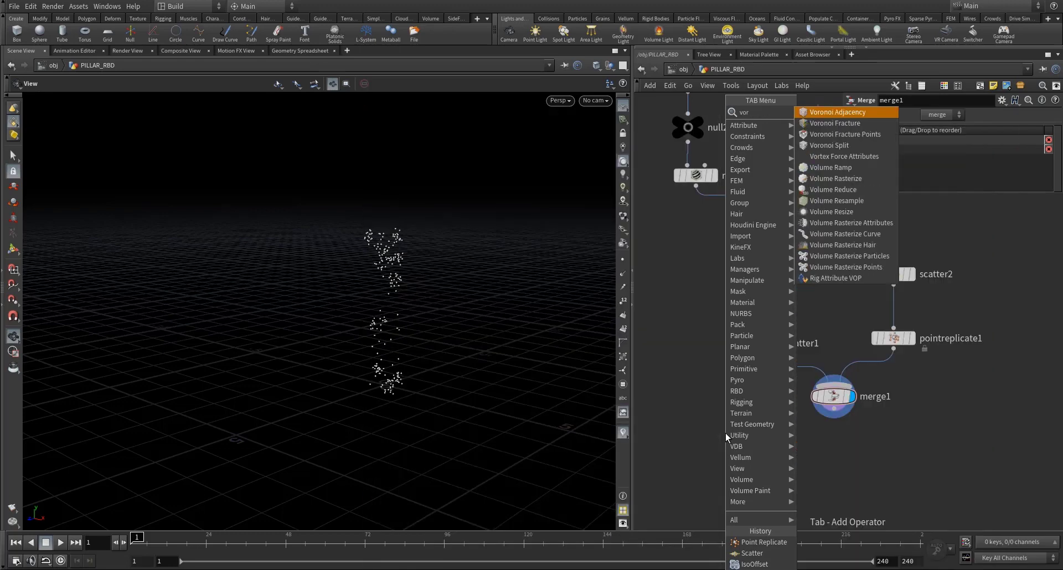
key(Down)
key(Return)
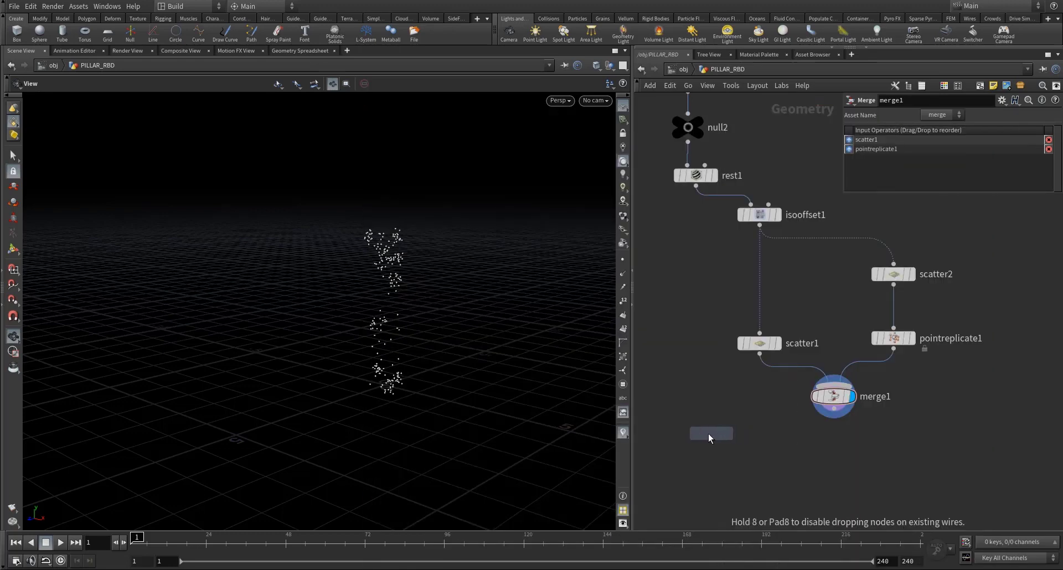
click(717, 434)
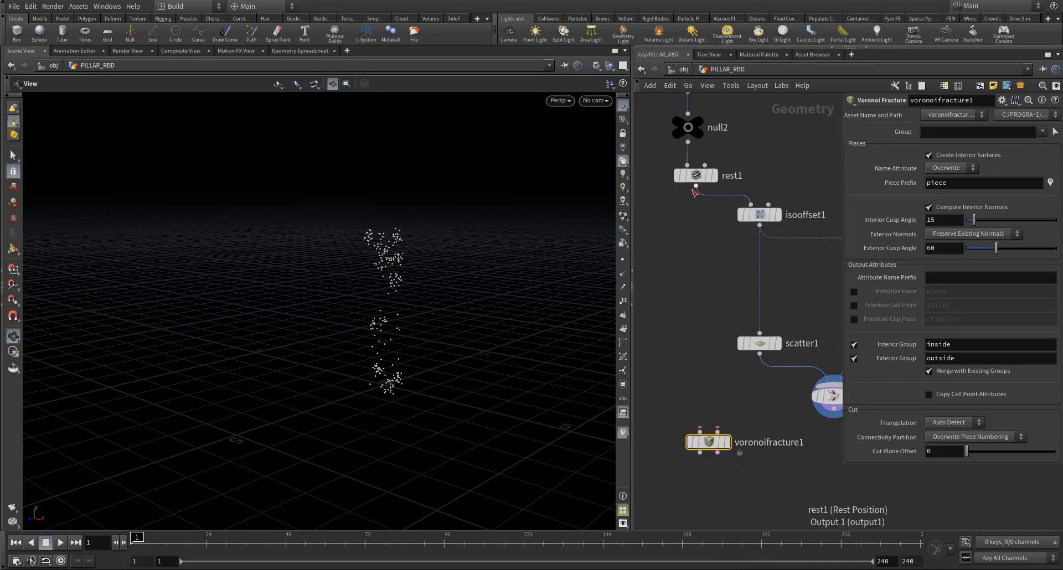
Wire rest1 into the Voronoi Fracture's geometry input and merge1 into its points input, and display the fracture
click(710, 176)
click(696, 186)
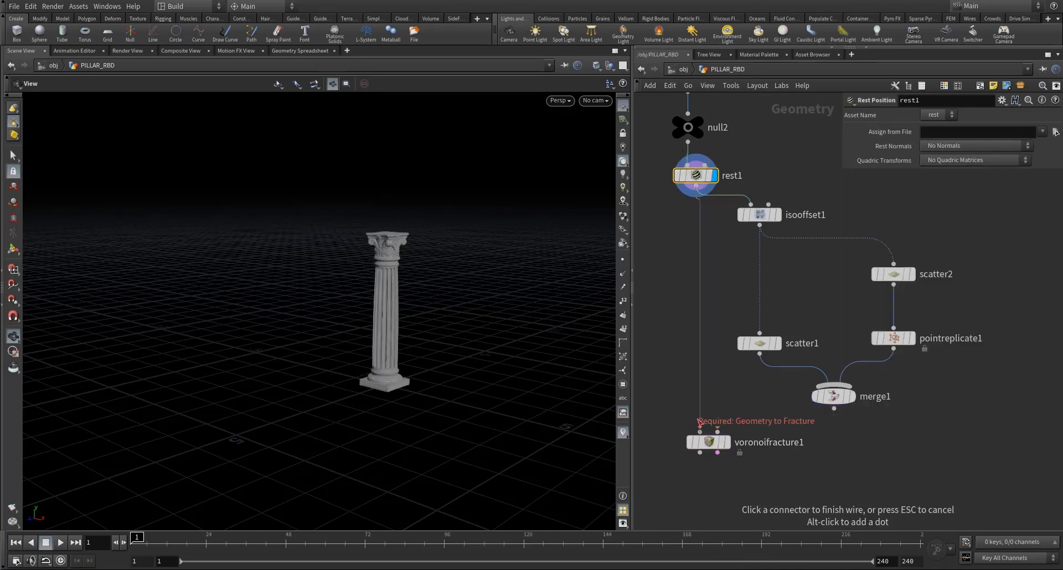
click(714, 442)
click(717, 432)
click(834, 409)
middle_drag(747, 381, 771, 302)
click(751, 364)
click(727, 366)
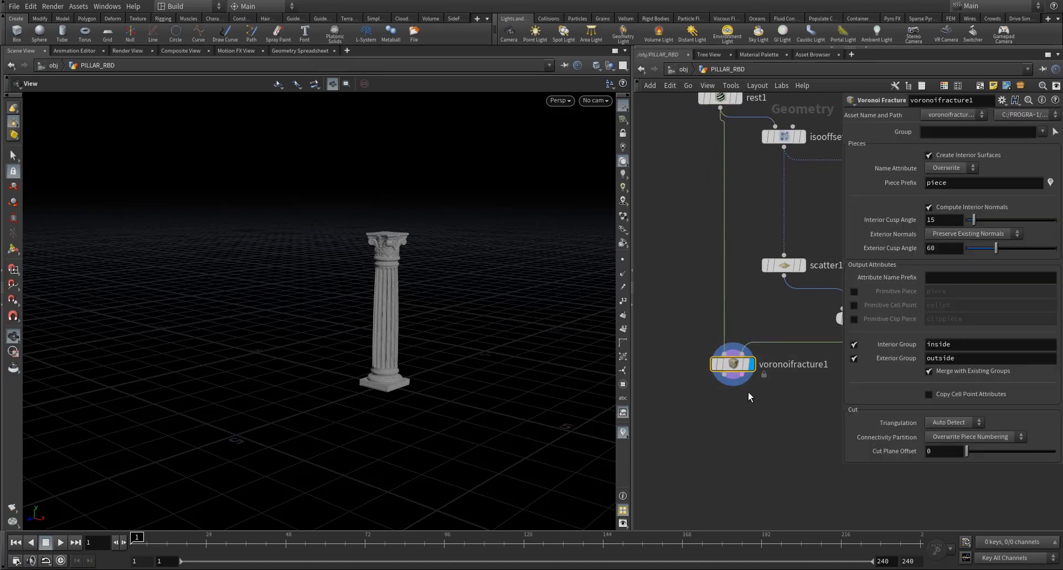
Add an Exploded View node connected to the Voronoi Fracture's geometry output
middle_drag(719, 408, 713, 345)
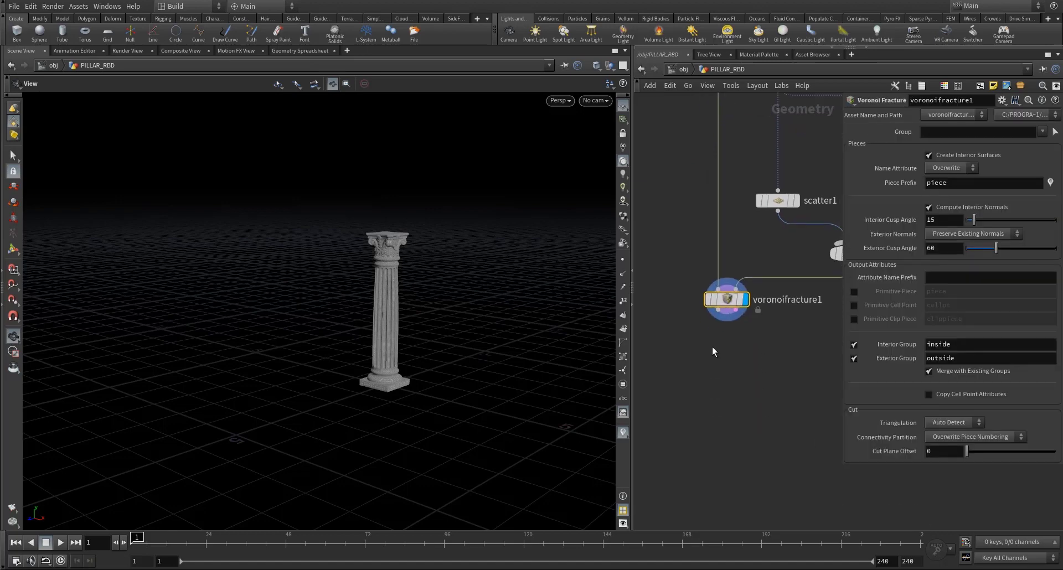
click(718, 312)
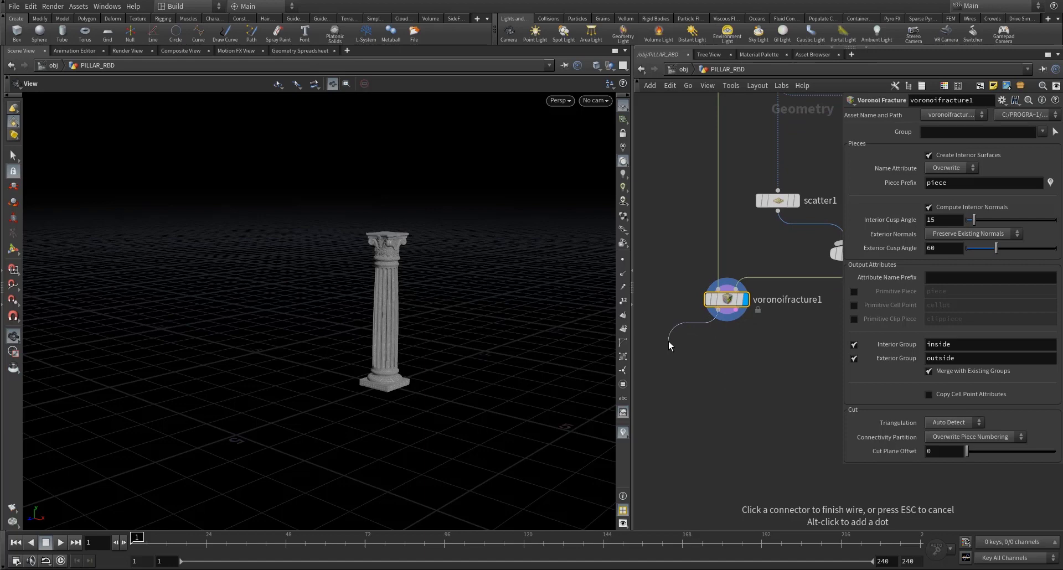
key(Tab)
text(explo)
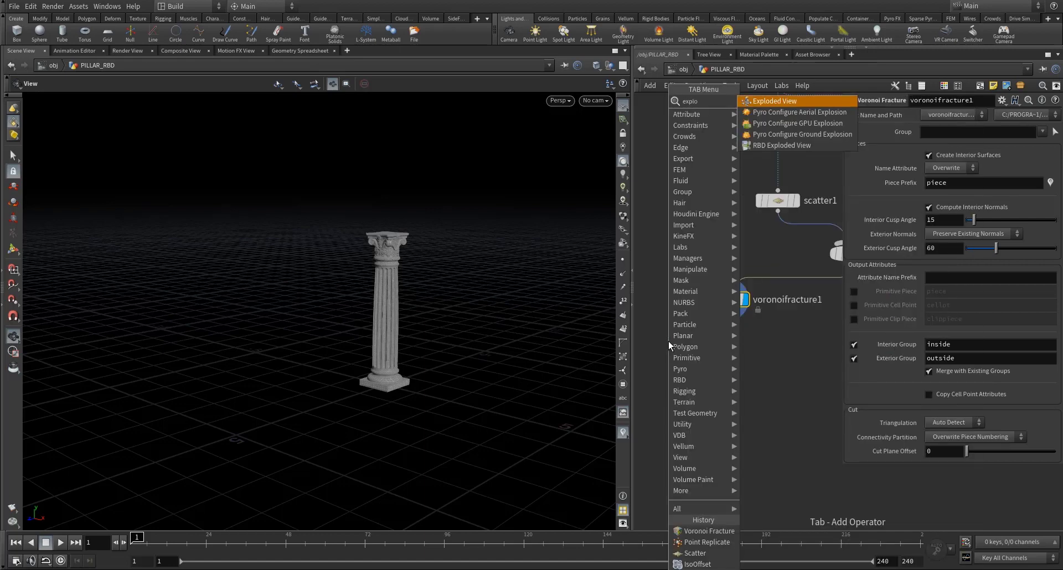
key(Return)
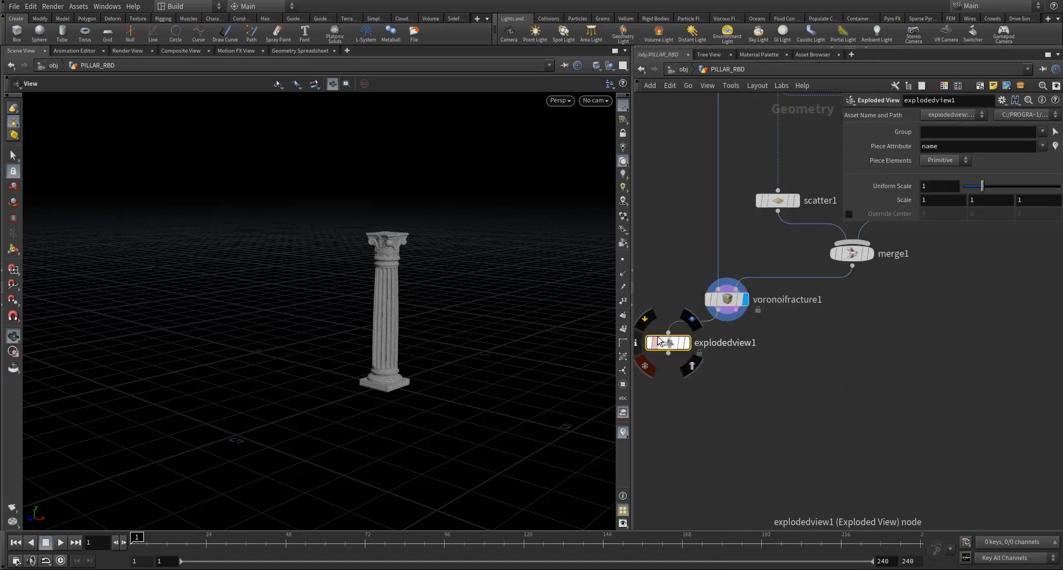
Display the Exploded View node and set its Uniform Scale to 0.91 to inspect the fractured pieces
click(687, 343)
drag(533, 330, 372, 263)
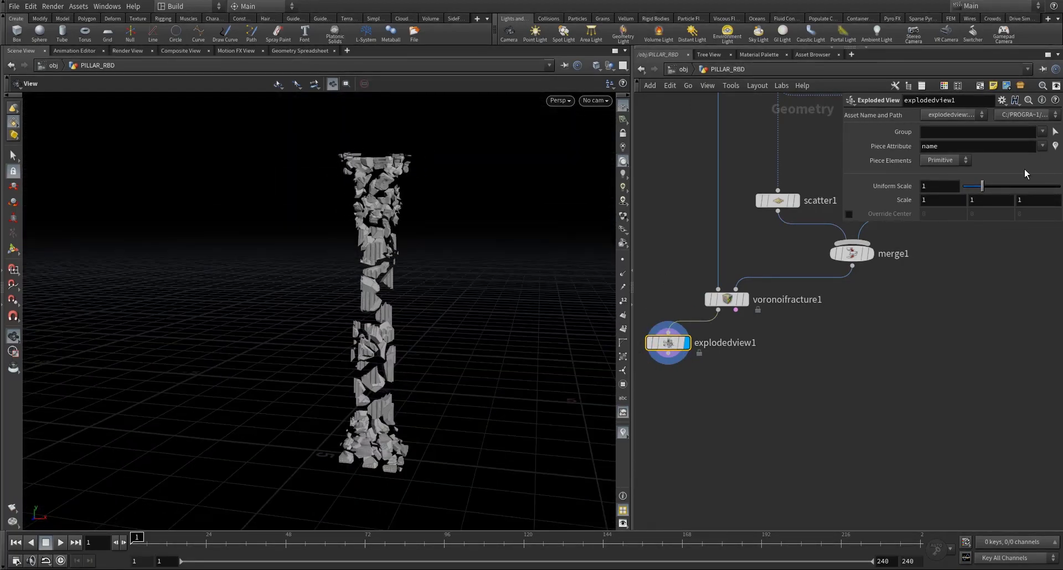
mouse_move(983, 187)
mouse_down()
mouse_move(967, 188)
mouse_move(980, 188)
mouse_up()
Add an Assemble node to the Voronoi Fracture's geometry output, display it, and enable Create Packed Geometry
scroll(757, 350, down, 2)
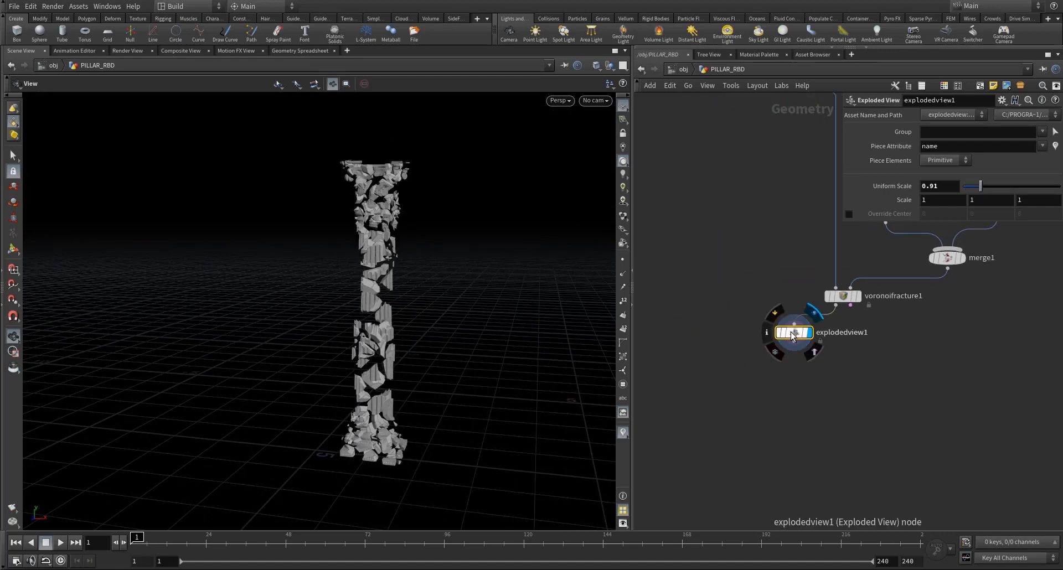
scroll(778, 332, up, 3)
click(790, 305)
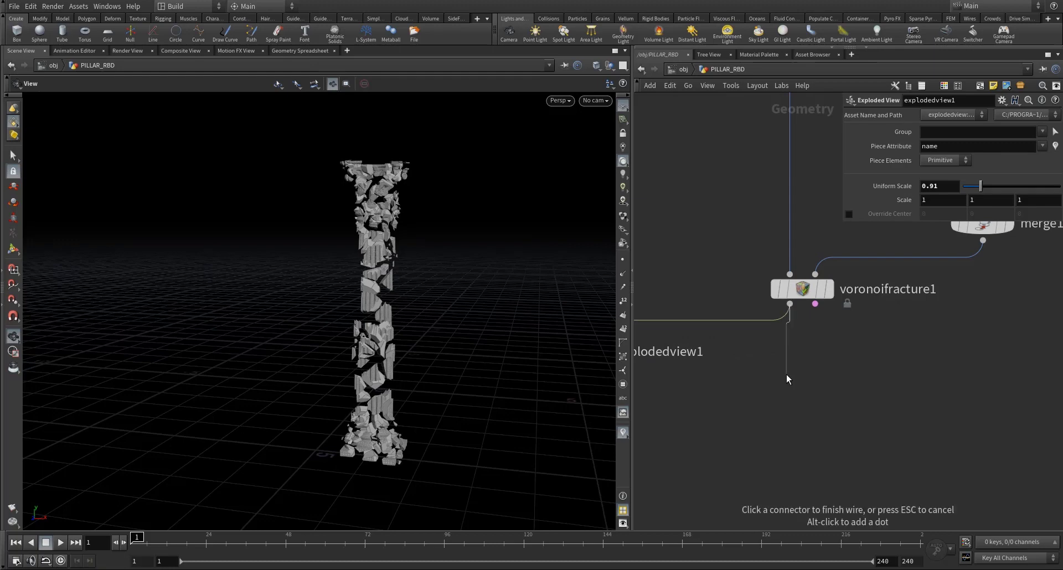
click(786, 374)
text(ass)
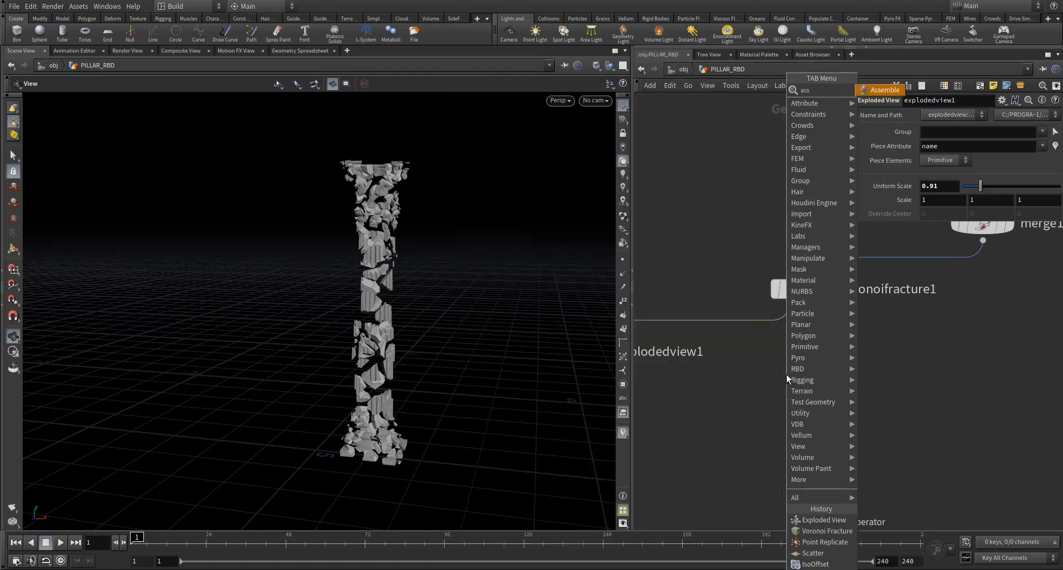
key(Return)
click(812, 375)
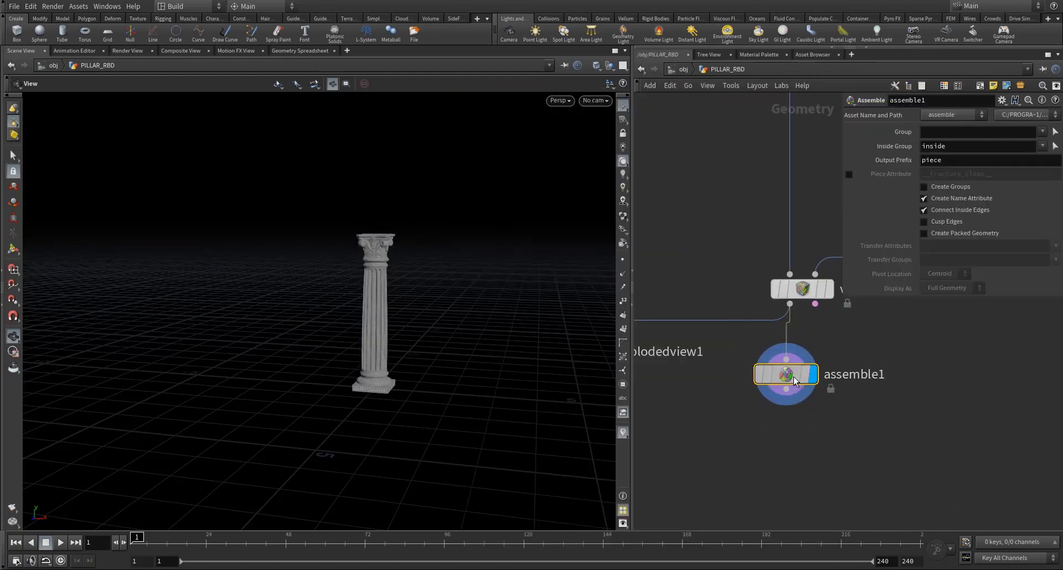
click(932, 234)
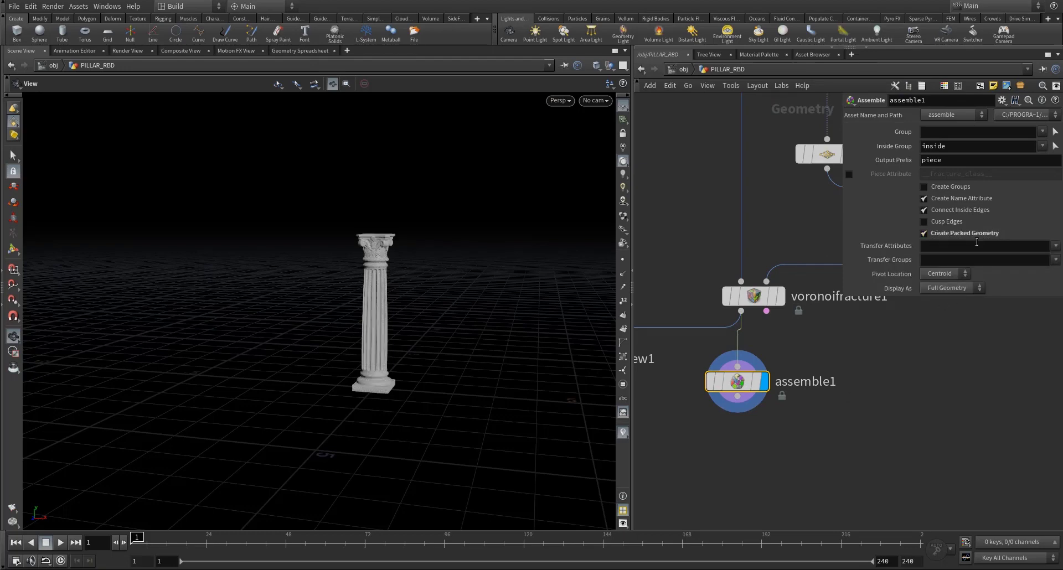
Set the Assemble node's Output Prefix to chunks_, checking the piece names in the geometry spreadsheet
click(299, 51)
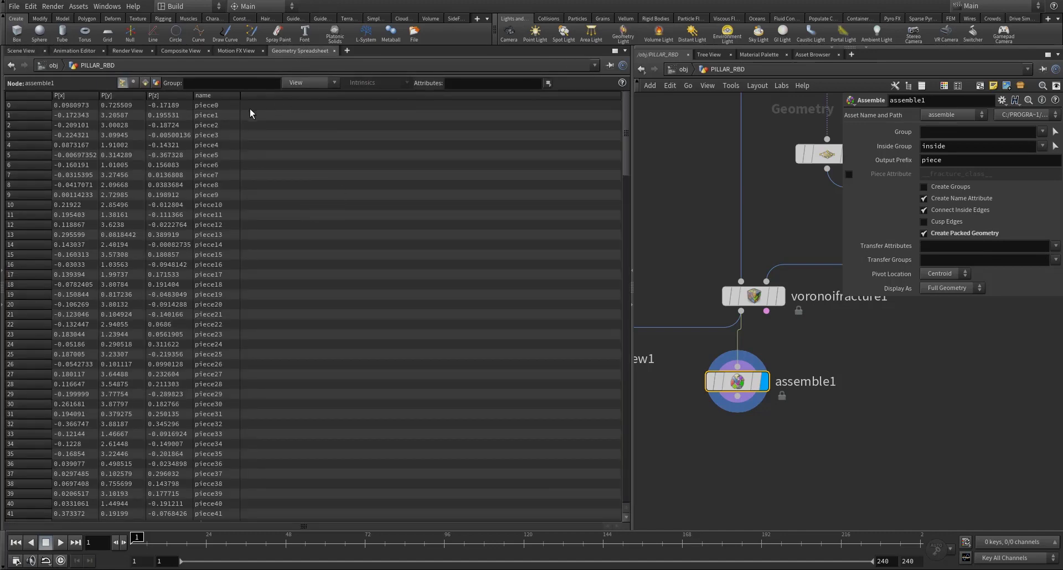
click(954, 159)
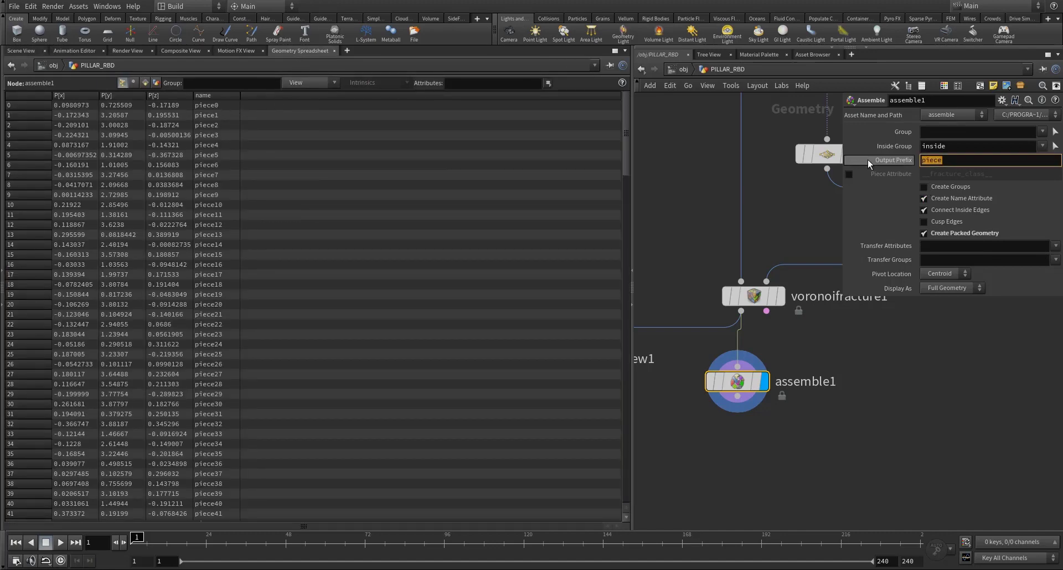
click(213, 96)
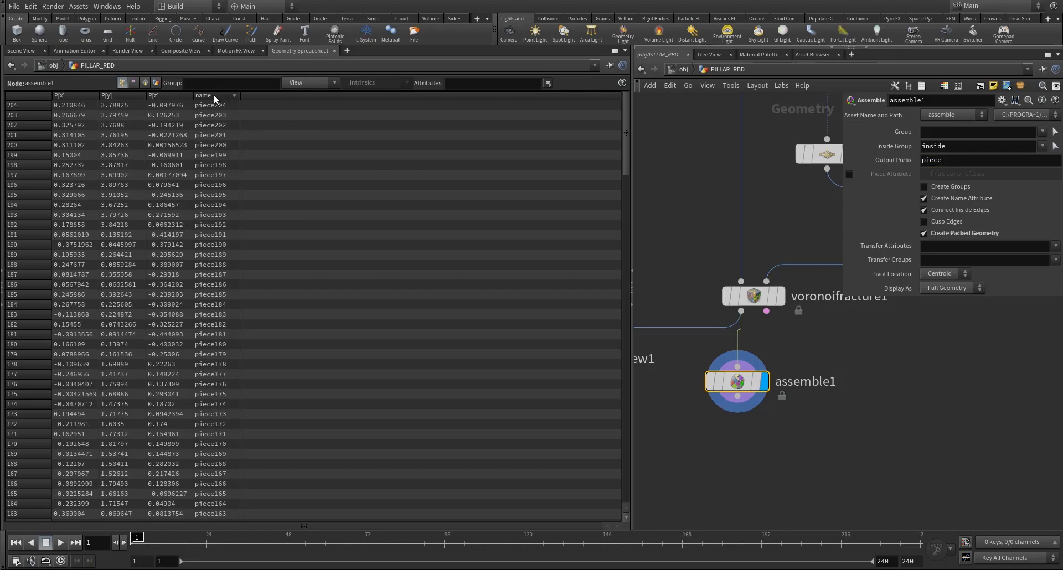
double_click(935, 160)
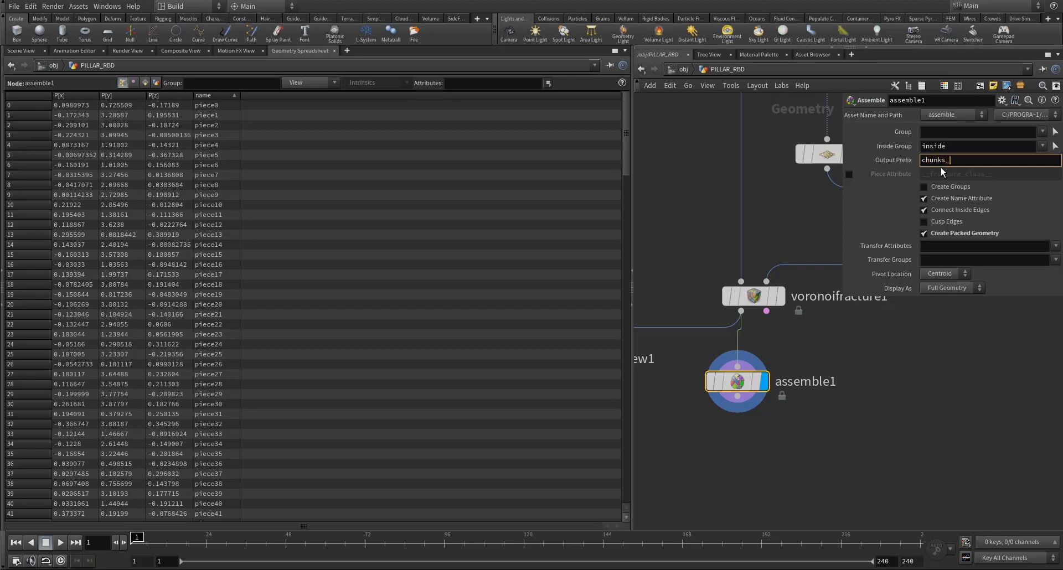
text(chunks_)
key(Return)
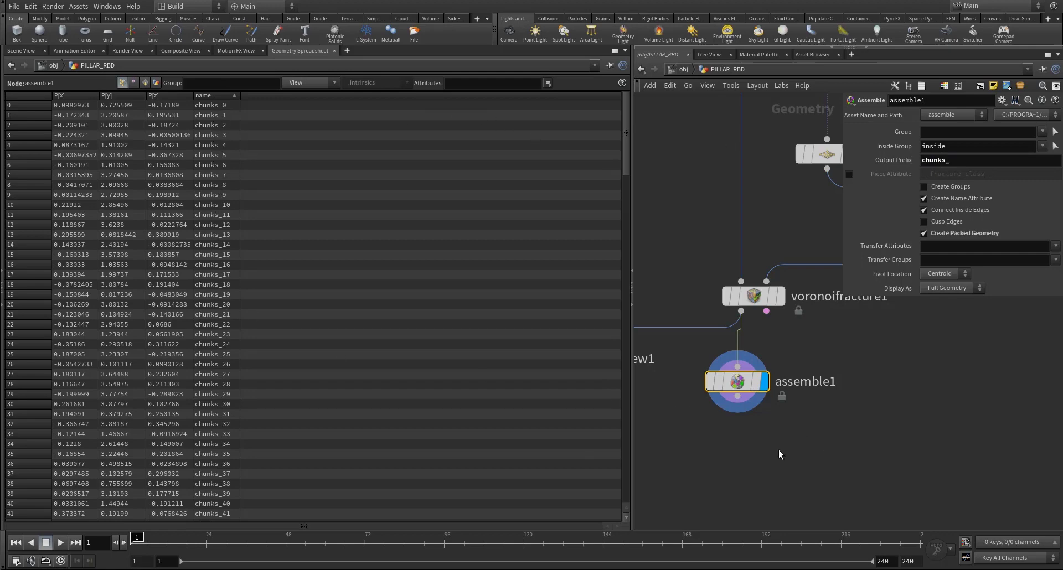
click(23, 53)
Examine which attributes the Assemble node offers for transfer, leaving Transfer Attributes empty
mouse_move(830, 384)
mouse_down()
mouse_move(711, 311)
mouse_move(739, 329)
mouse_up()
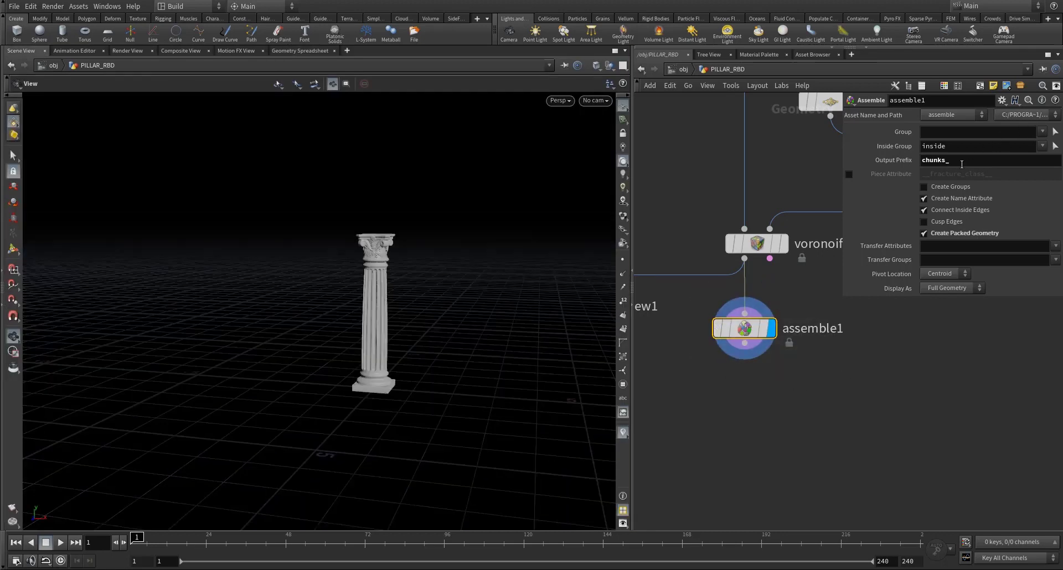
click(962, 162)
click(1055, 246)
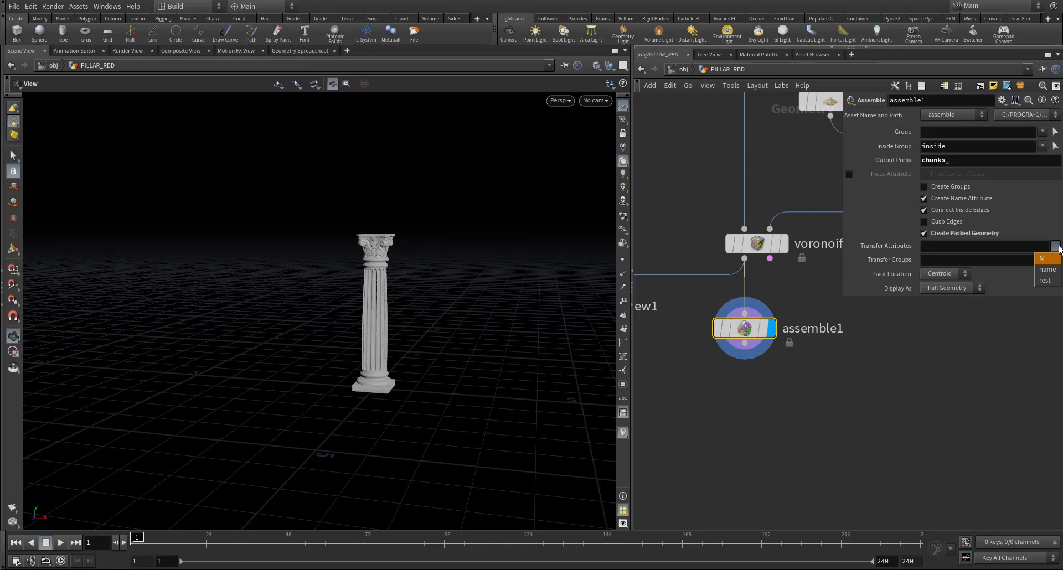
click(1056, 247)
click(1056, 247)
click(1020, 357)
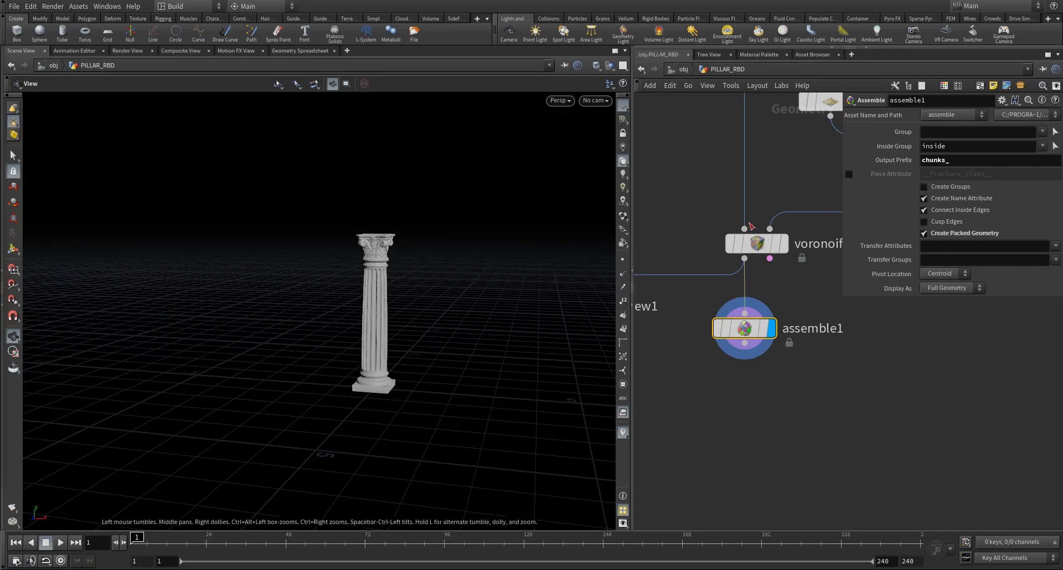
Add a File Cache node connected to the Assemble node's output
middle_drag(737, 402, 728, 336)
middle_drag(743, 284, 741, 294)
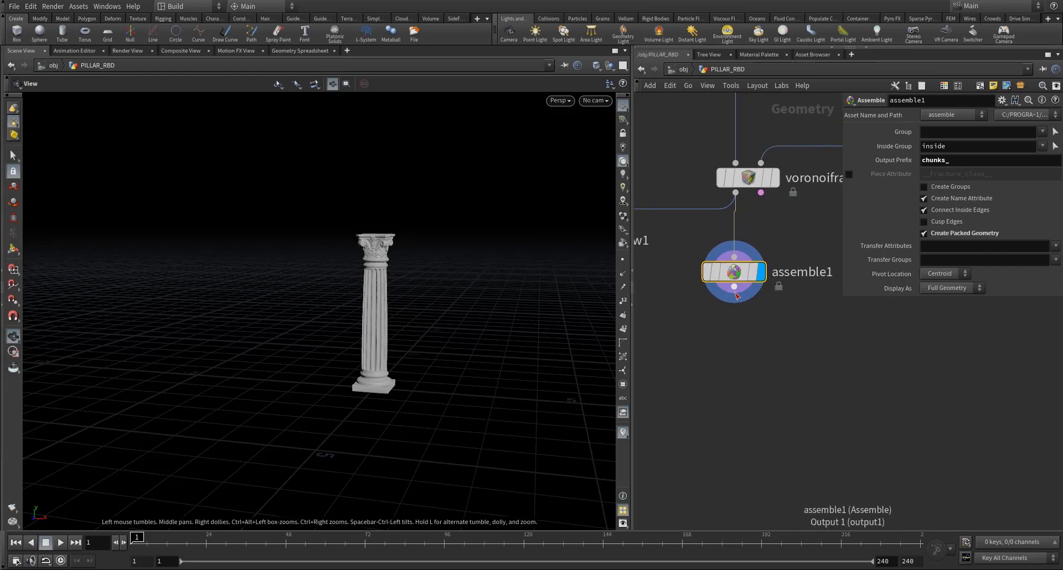
click(734, 287)
click(734, 351)
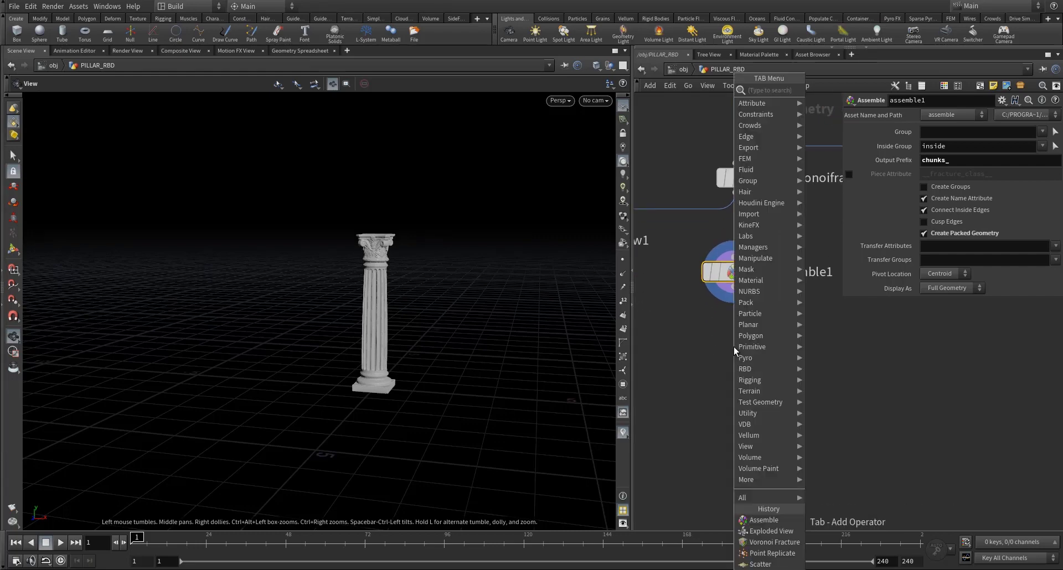
text(file)
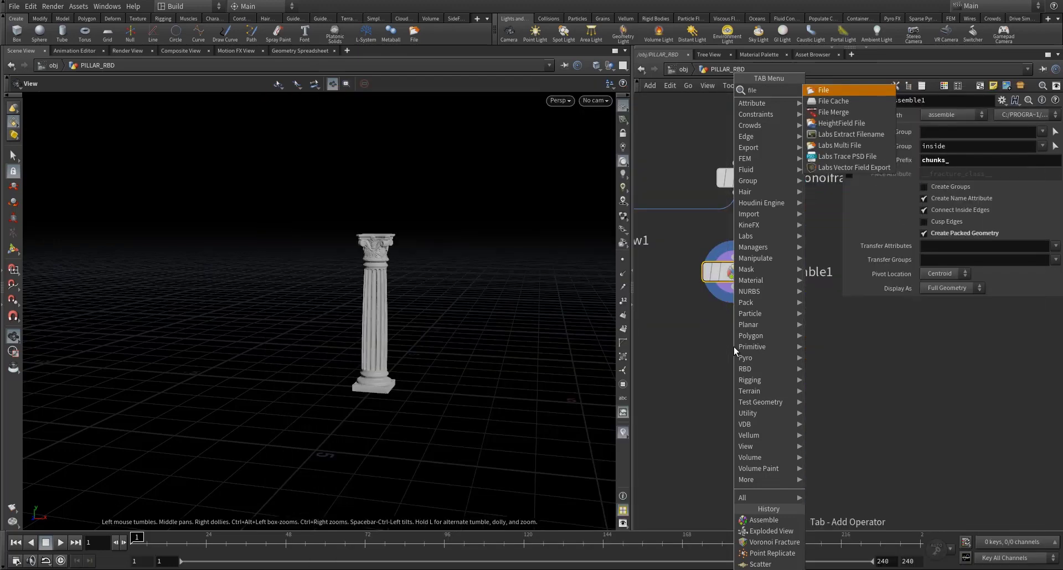
key(Down)
key(Return)
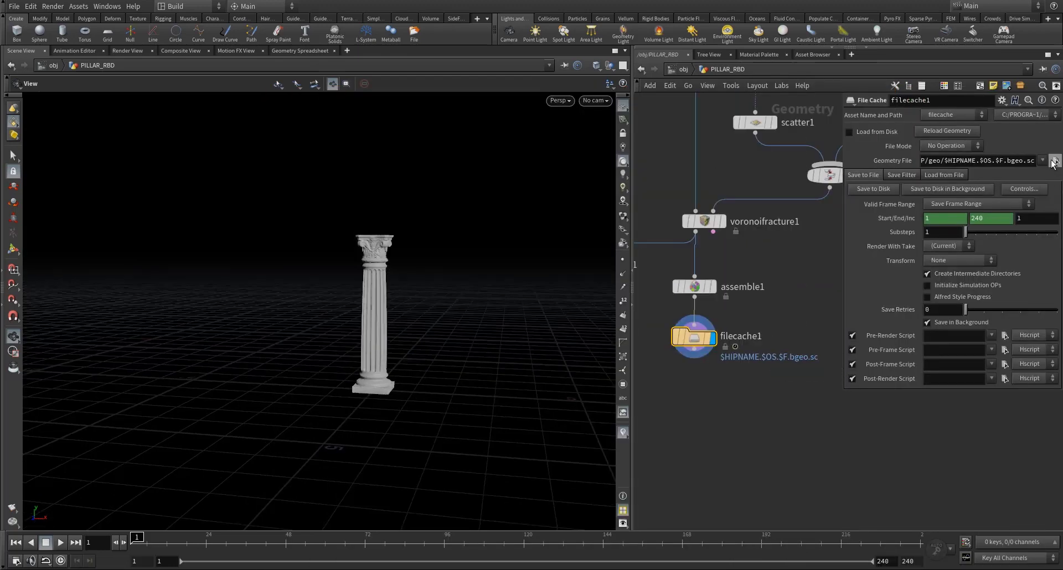
Set the File Cache's geometry file to fracturedPillar.$F4.bgeo.sc in the E:/MyTutorials/Pillar/Houdini/Cache/ folder
click(1053, 160)
click(754, 180)
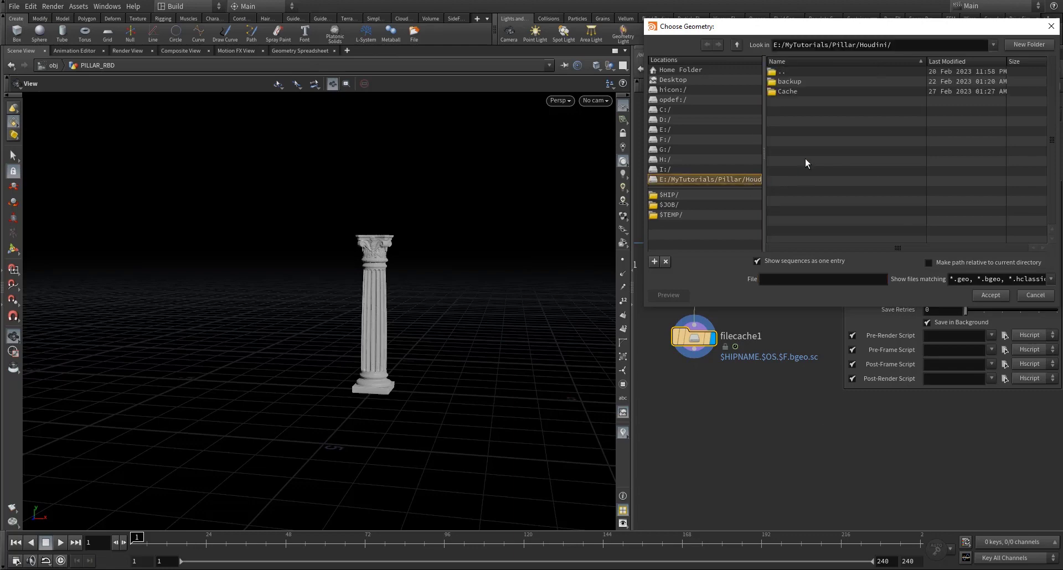
double_click(787, 92)
click(773, 278)
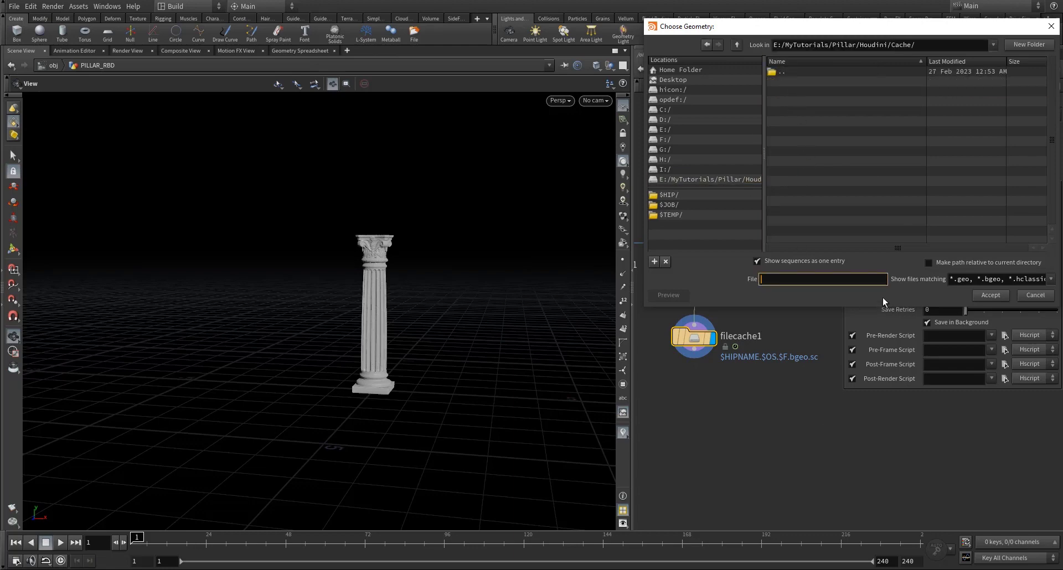
text(fracturedPillar.$F4.bgeo.sc)
key(Return)
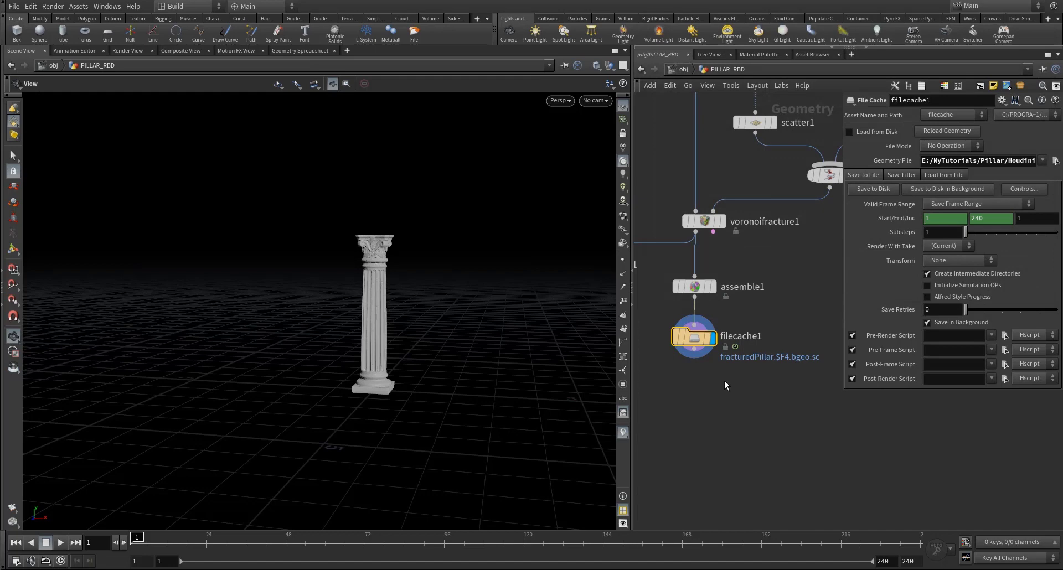
Cache only the current frame to disk, enable Load from Disk on the File Cache, and scrub the timeline to check it
middle_drag(725, 385, 753, 380)
click(958, 205)
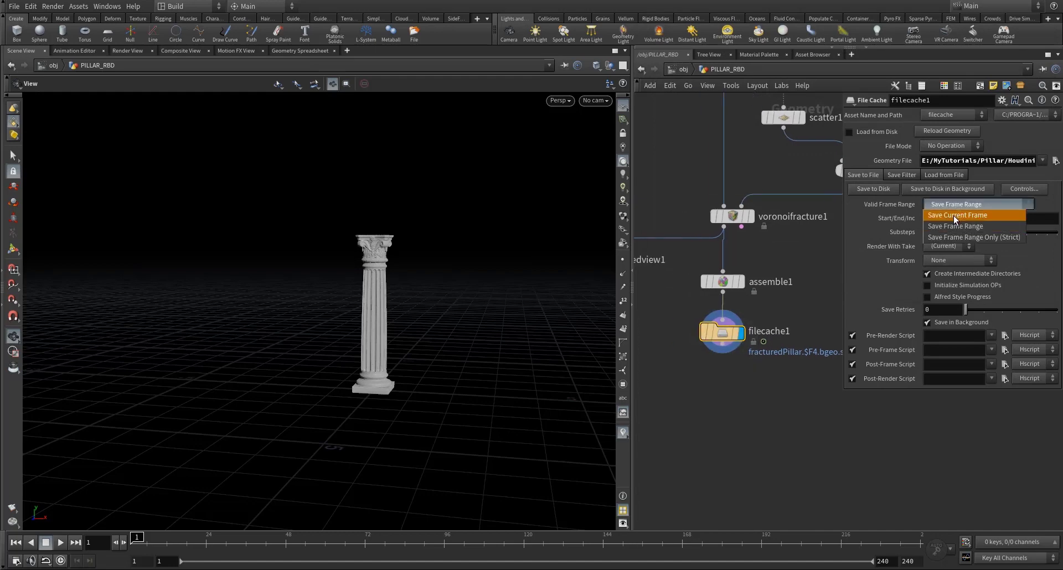
click(953, 215)
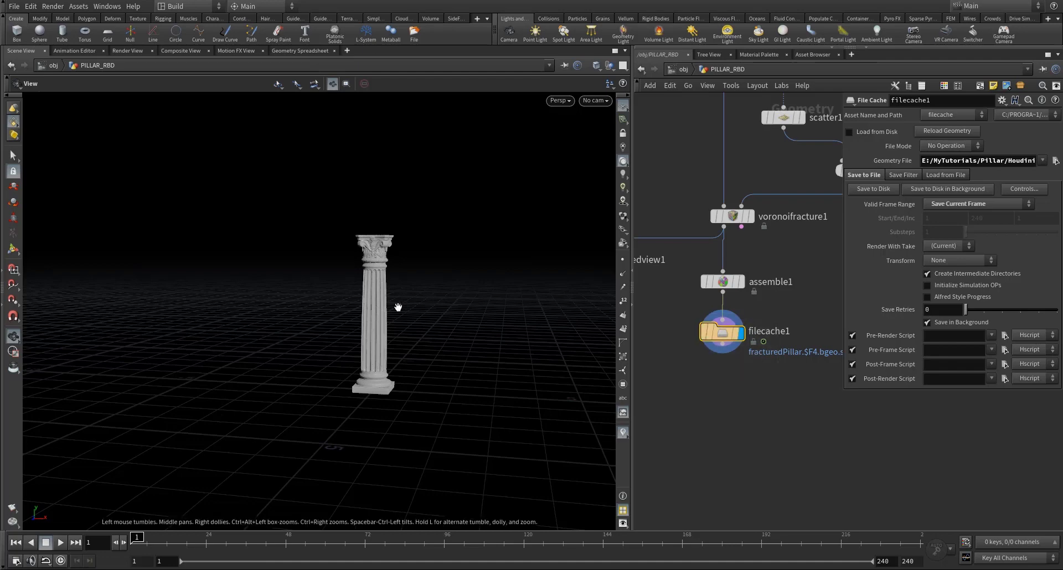
click(978, 204)
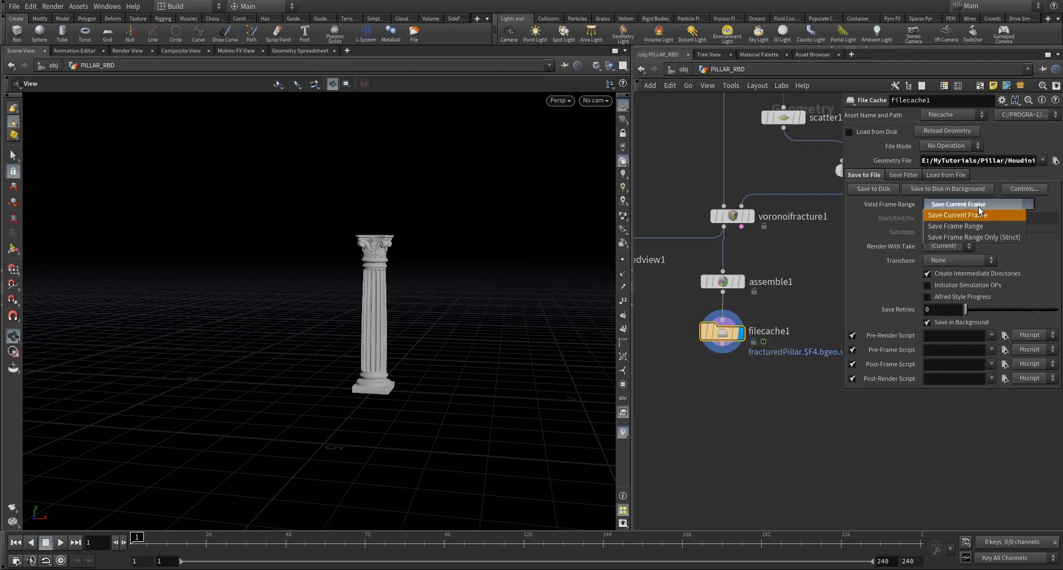
click(992, 215)
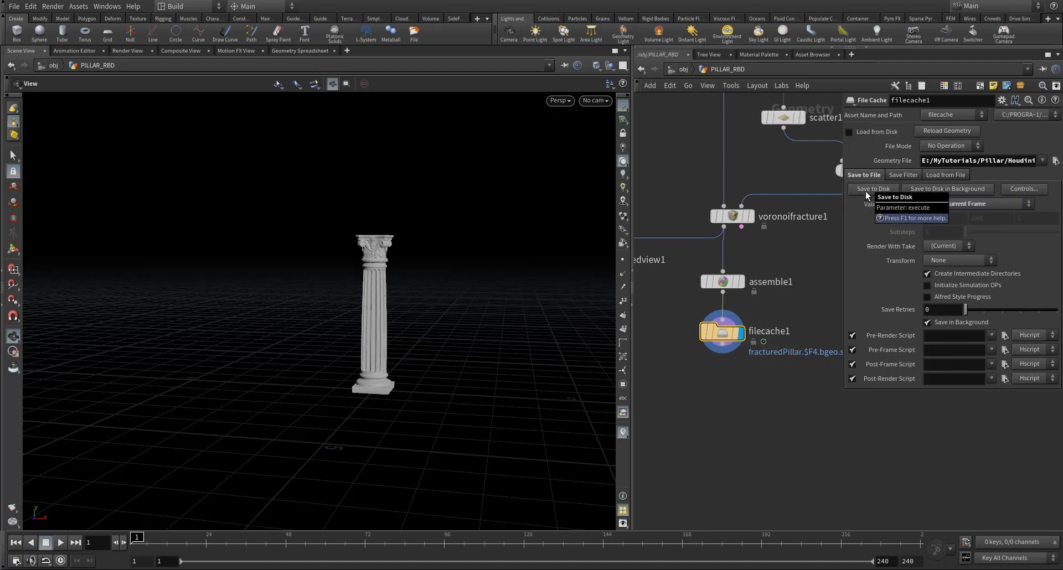
click(849, 132)
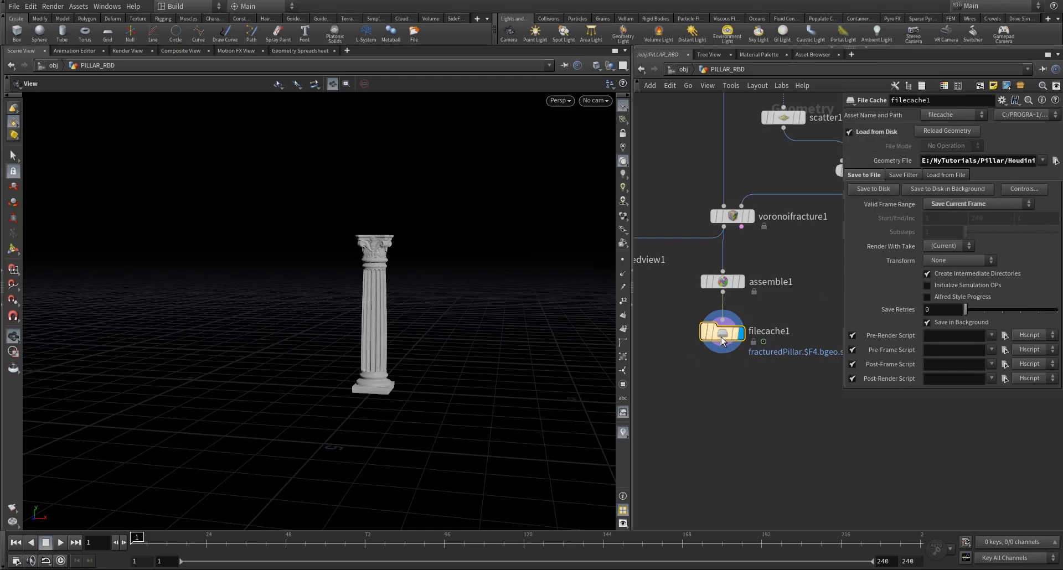
click(134, 537)
drag(177, 538, 65, 543)
Add a Time Shift node below the File Cache, connected to its output, and display it
click(722, 344)
key(Tab)
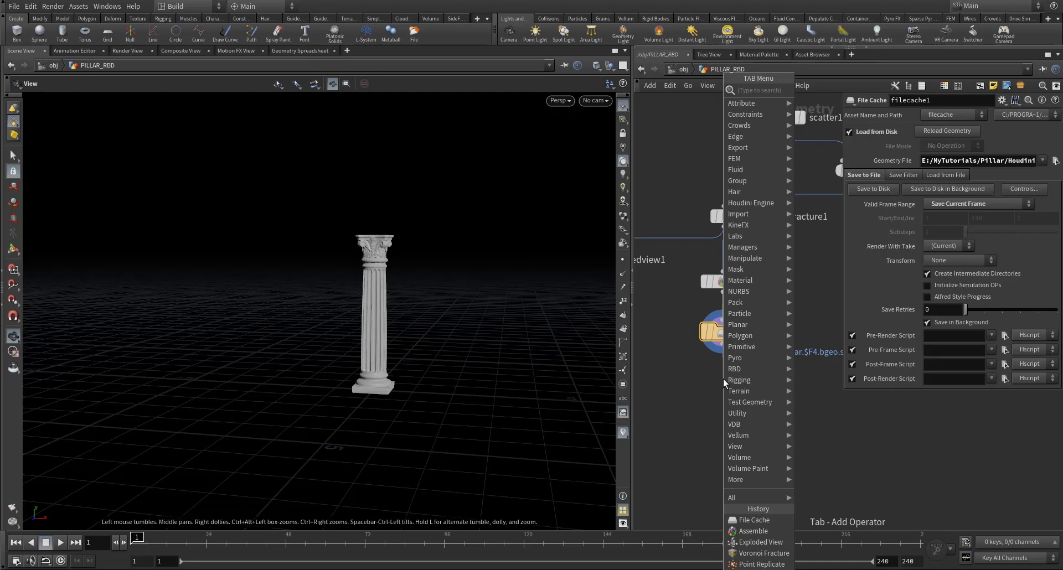
text(time)
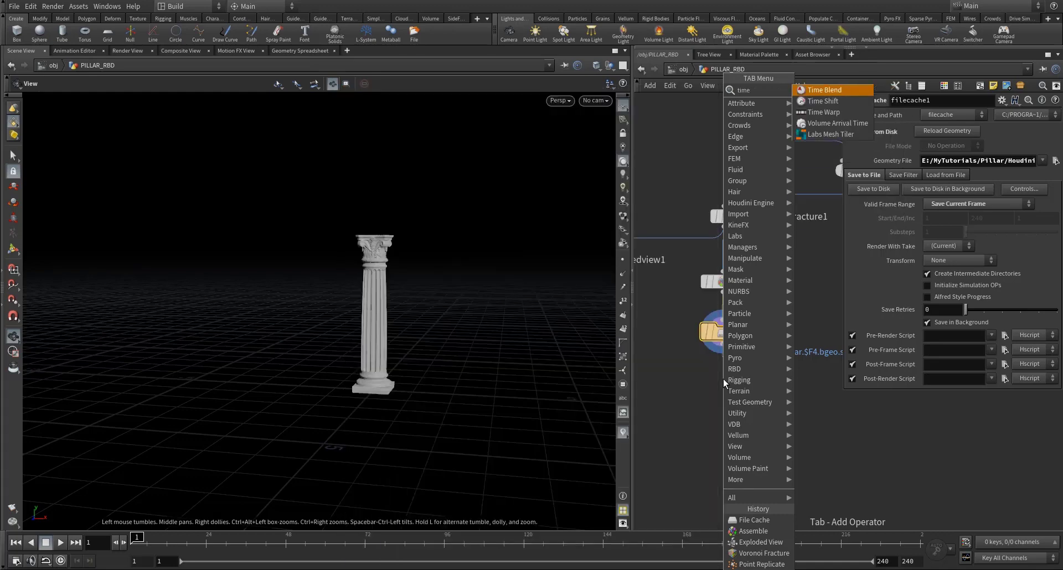
key(Down)
key(Return)
click(723, 378)
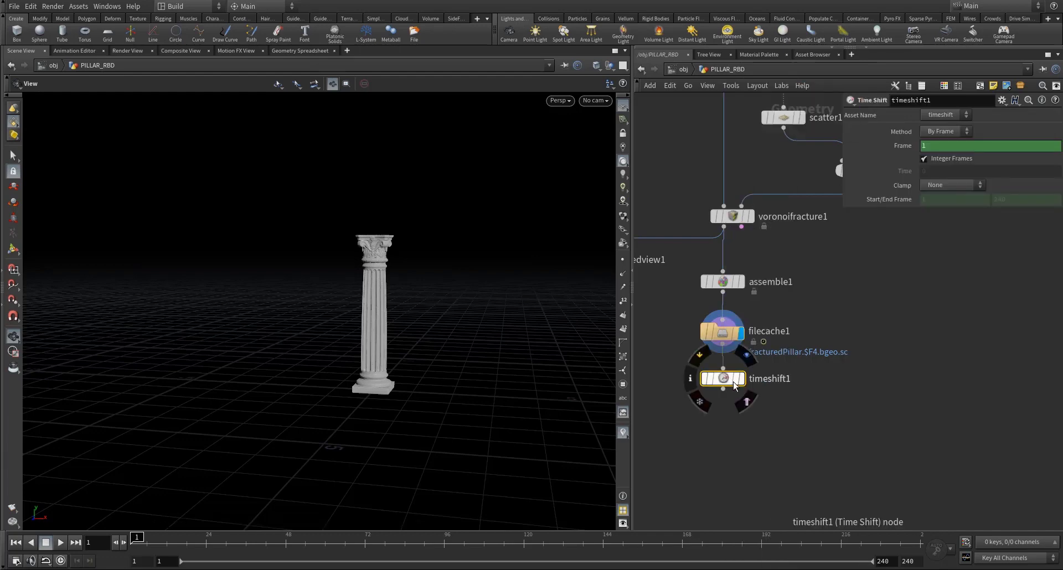
Delete the channels on the Time Shift's Frame parameter to hold it at frame 1, and scrub the timeline to check
right_click(905, 149)
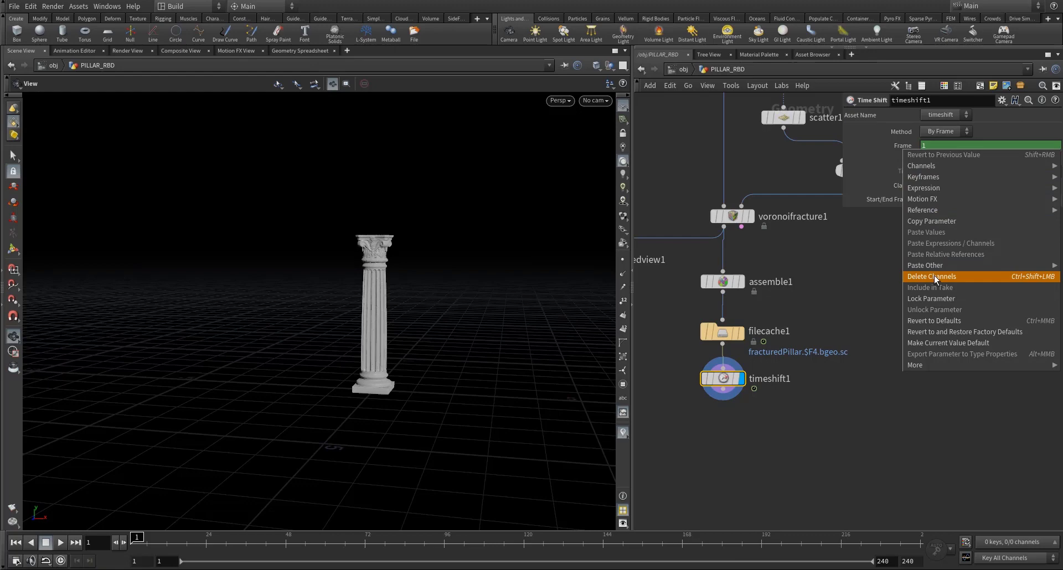
click(934, 276)
click(924, 146)
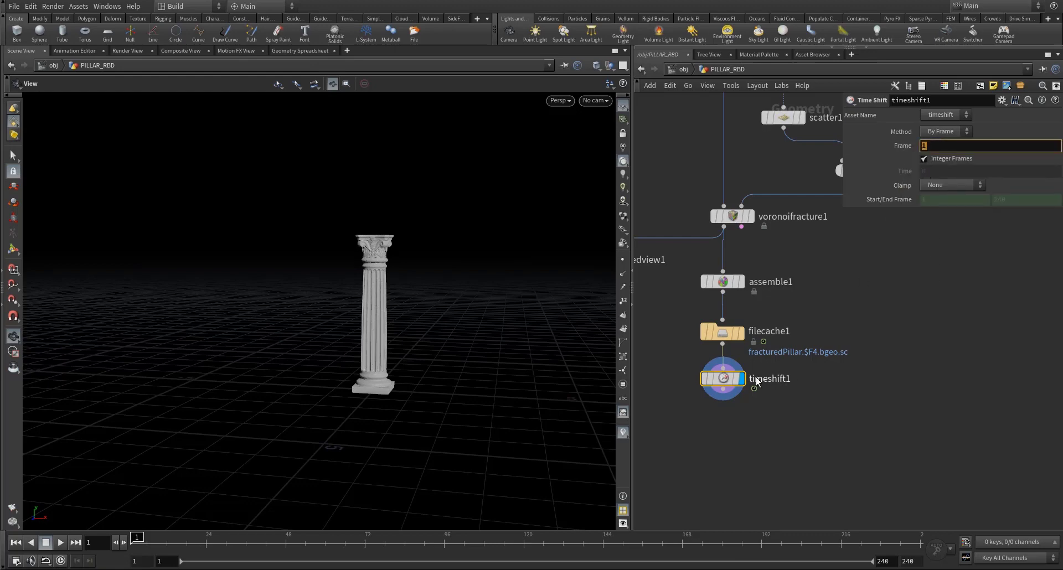
drag(165, 537, 821, 536)
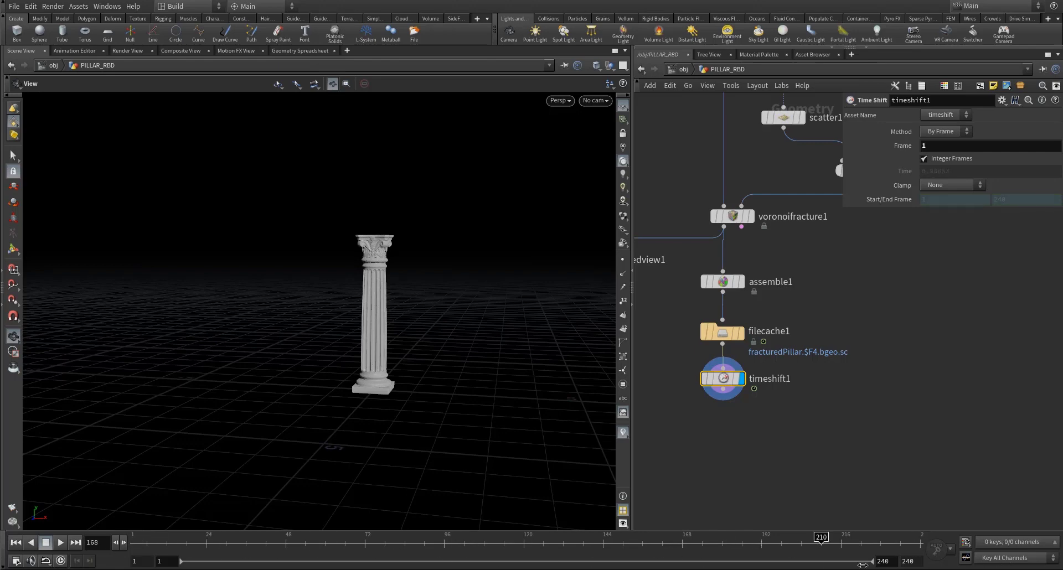
drag(862, 565, 670, 566)
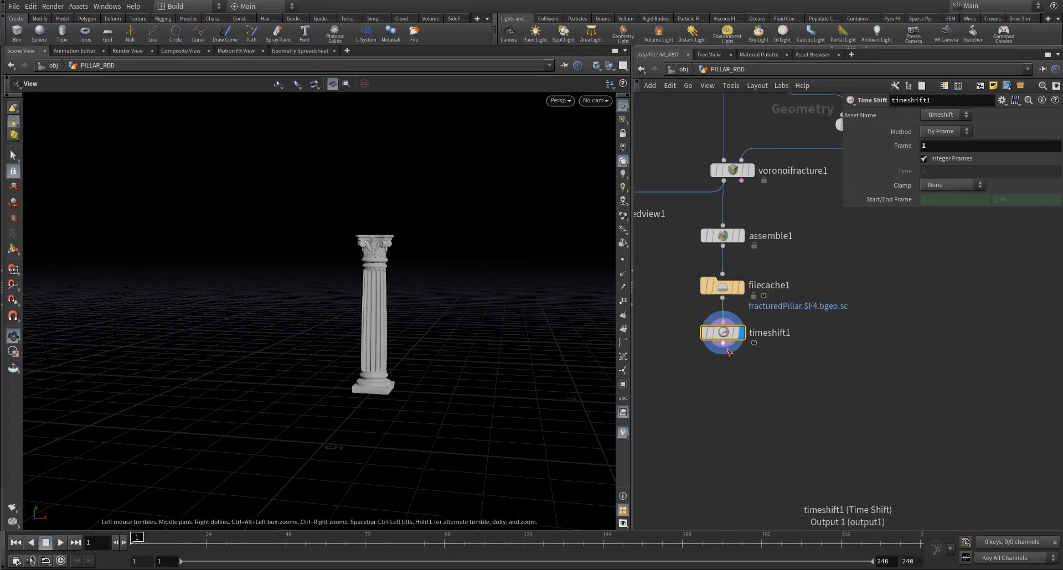
Add a Null node connected to the Time Shift's output and display it
click(727, 350)
key(Tab)
text(nul)
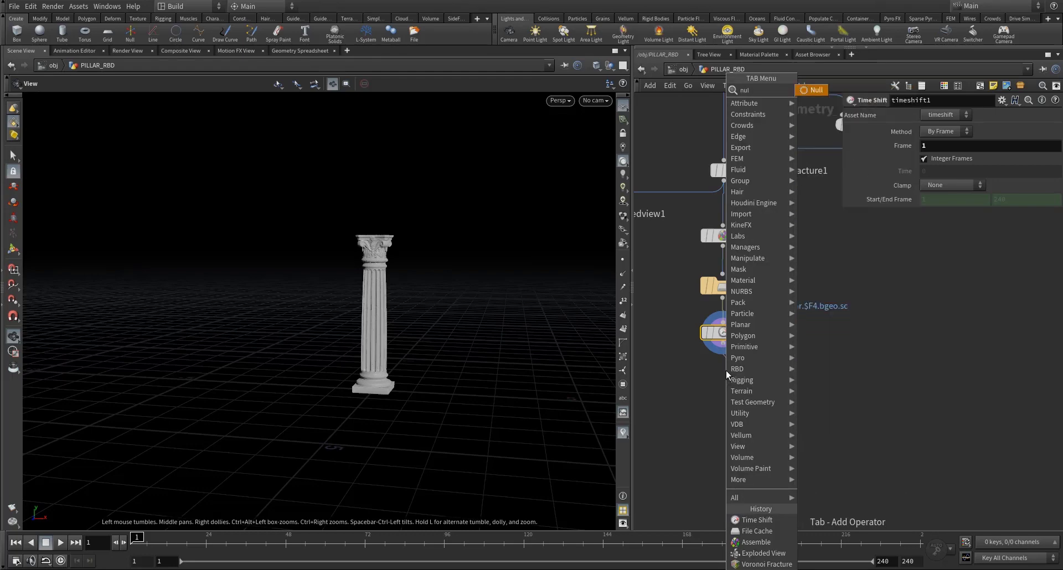
key(Return)
click(738, 373)
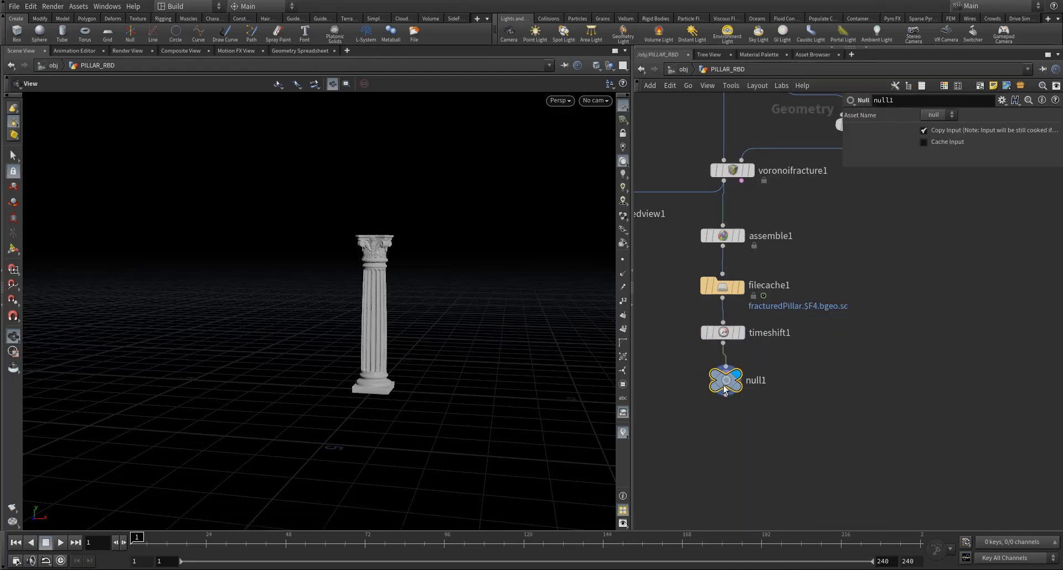
Add a DOP Network node below the Null, connected to its output, and display it
drag(726, 383, 722, 401)
click(723, 414)
key(Tab)
text(dopne)
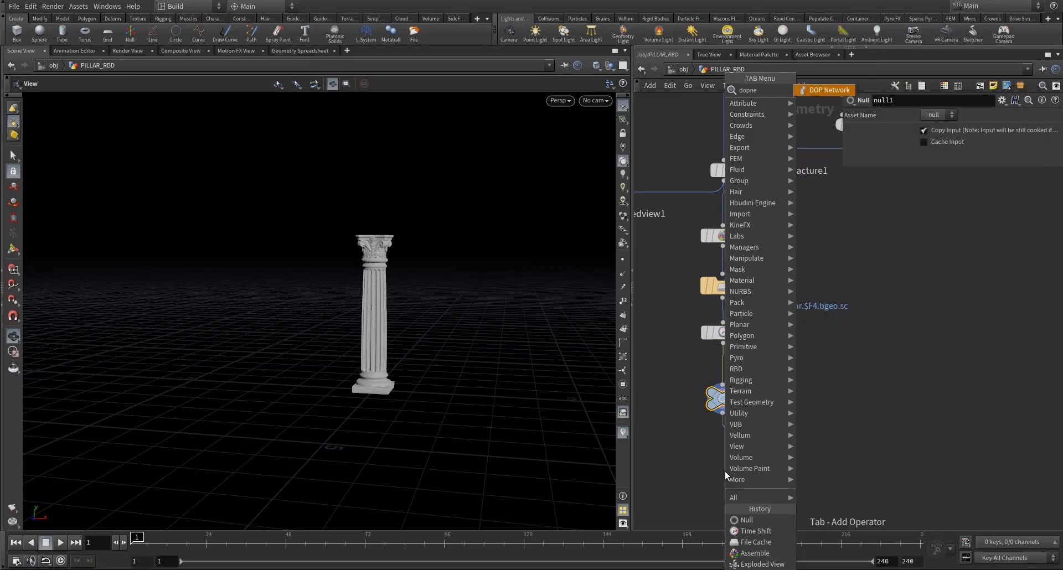
key(Return)
click(725, 471)
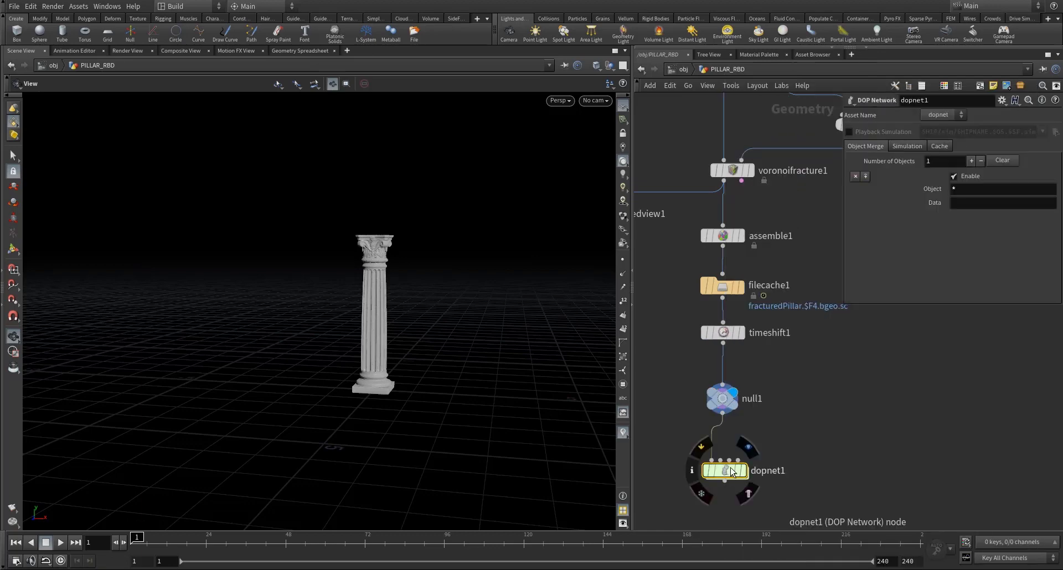
scroll(732, 469, down, 5)
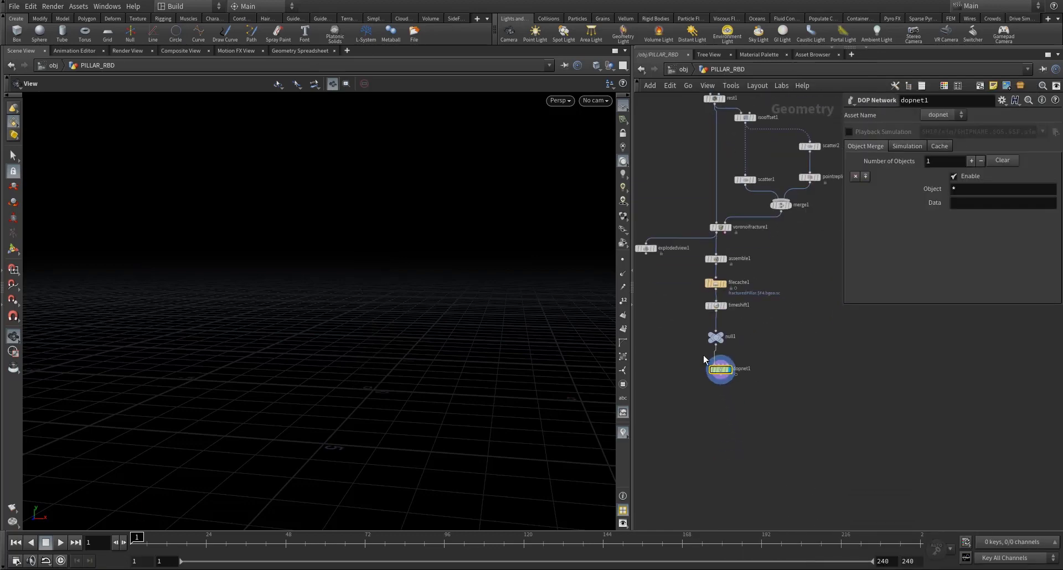
Add an RBD Packed Object node inside the DOP Network, above the output node
double_click(720, 370)
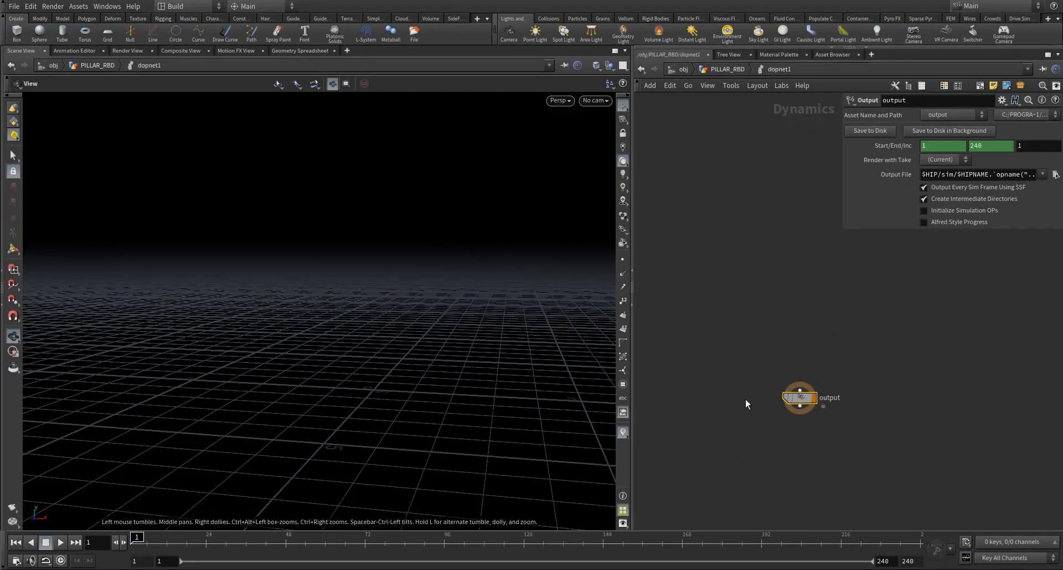
key(Tab)
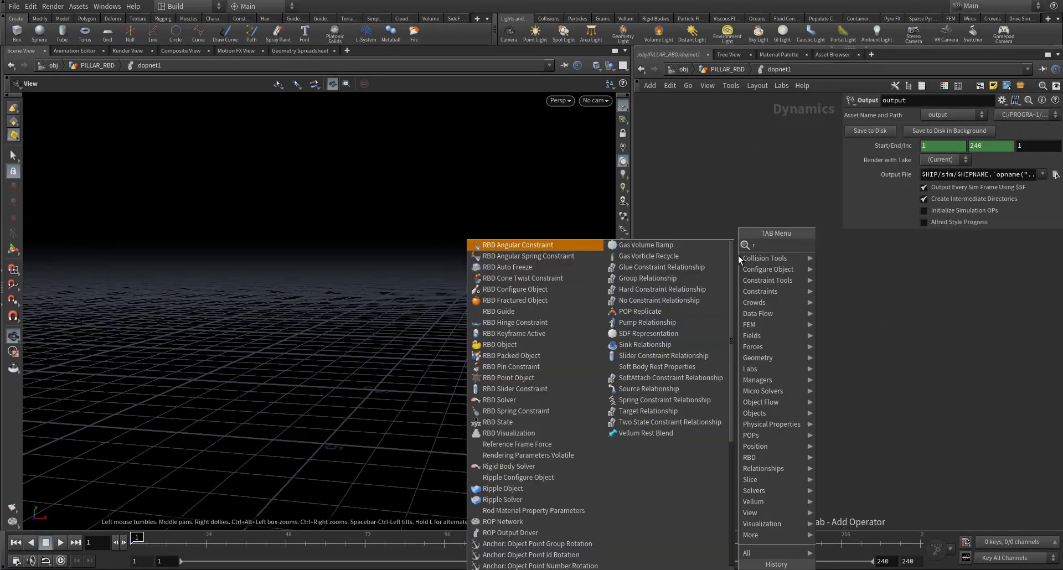
text(rbdpa)
key(Return)
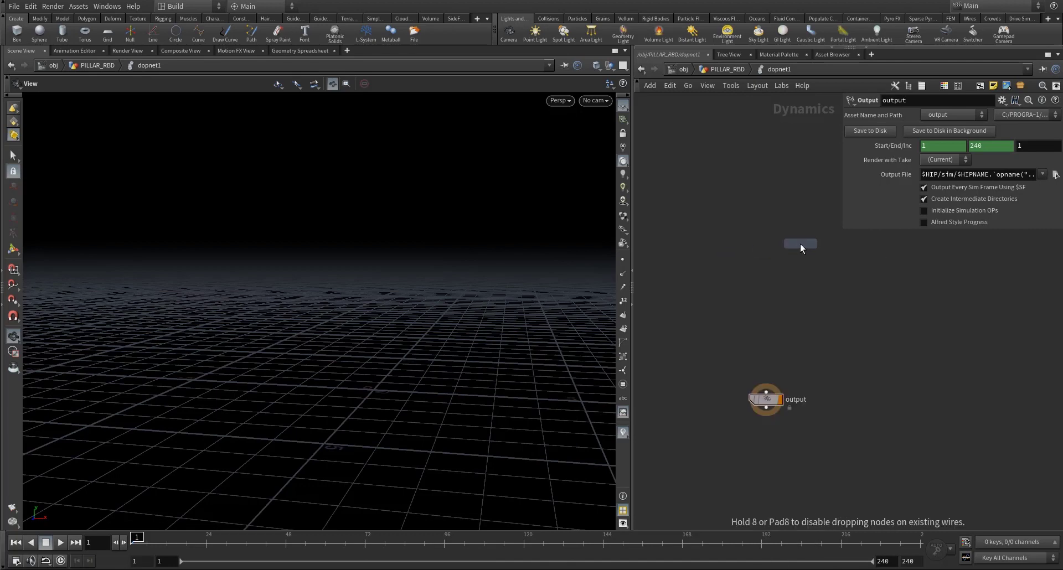
click(742, 242)
Add a Rigid Body Solver node below the RBD Packed Object
key(Tab)
text(r)
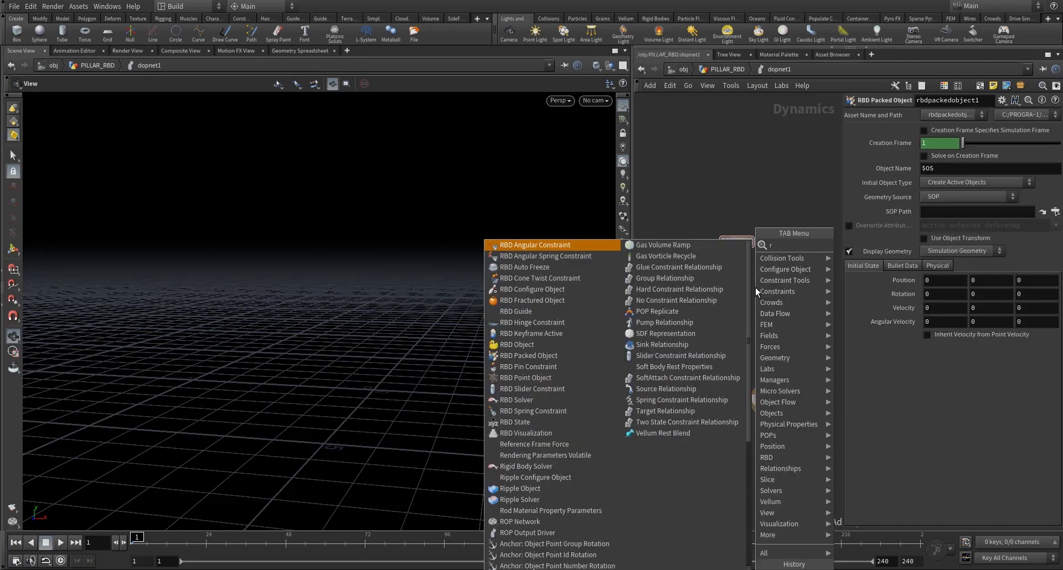
text(g)
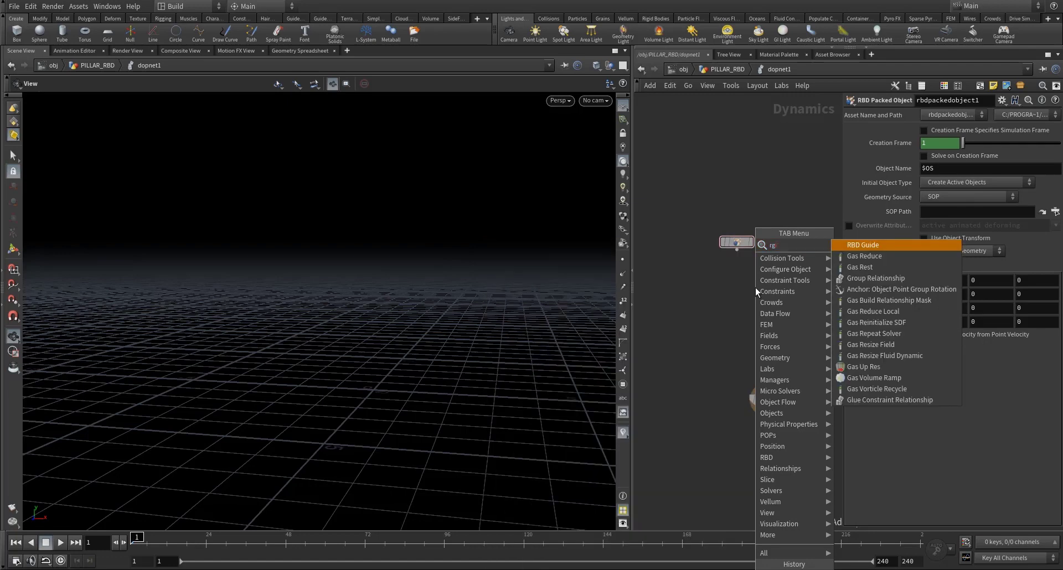
key(BackSpace)
text(igid)
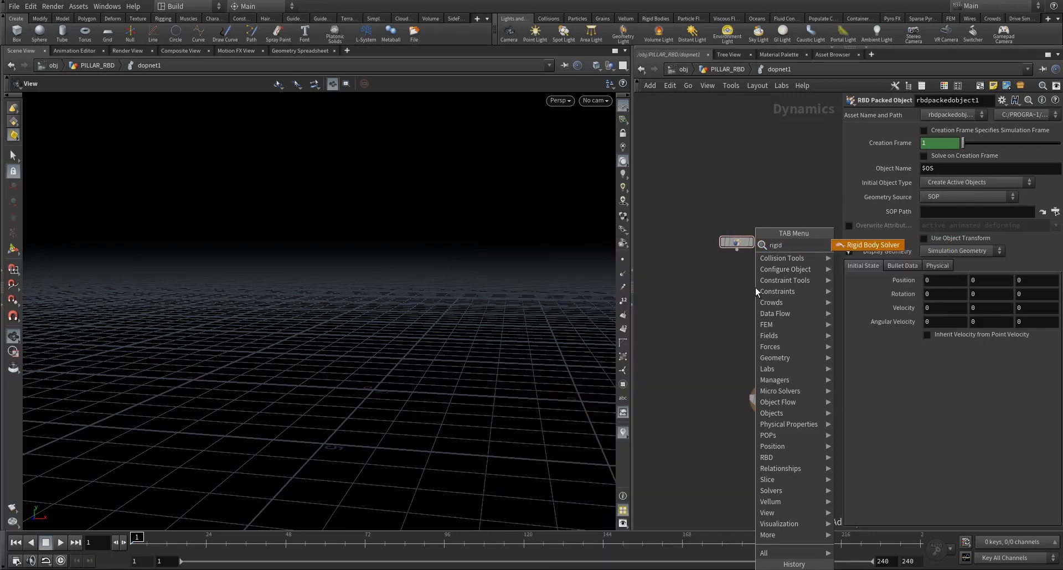
key(Return)
click(708, 328)
Add a Ground Plane node beside the chain, below the Rigid Body Solver
key(Tab)
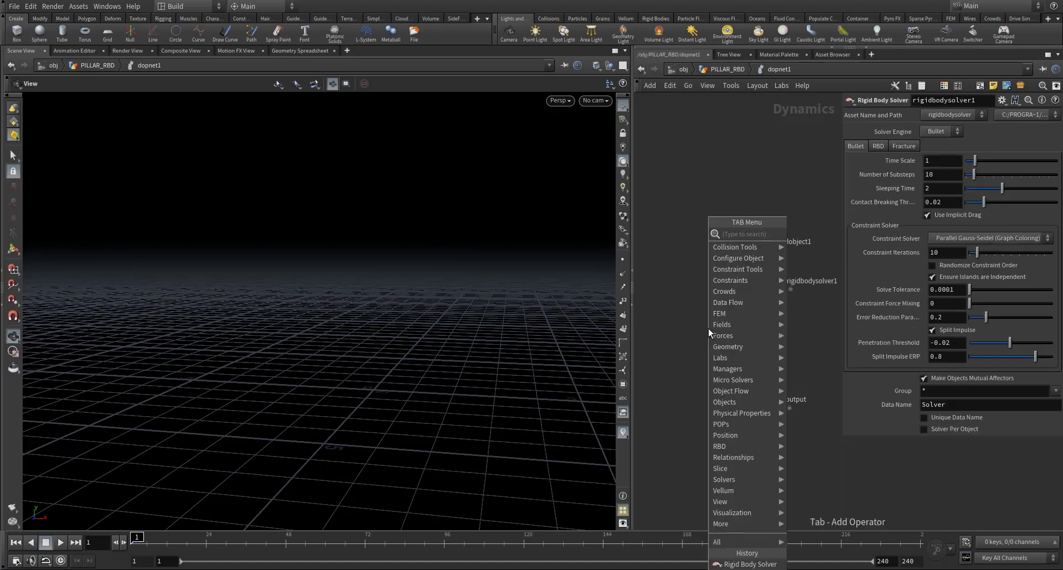
text(grao)
key(BackSpace)
key(BackSpace)
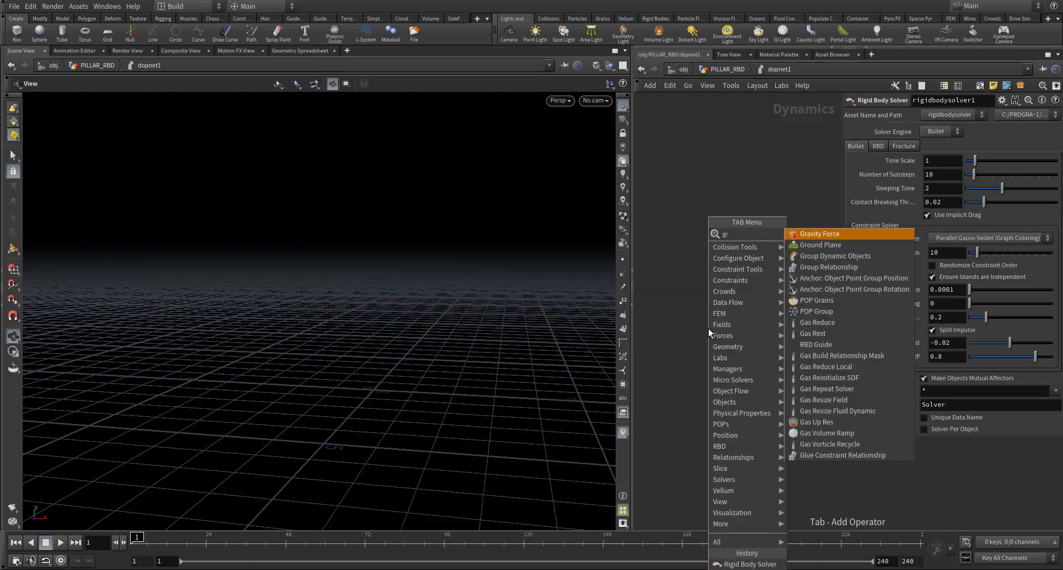
text(ou)
key(Return)
click(691, 329)
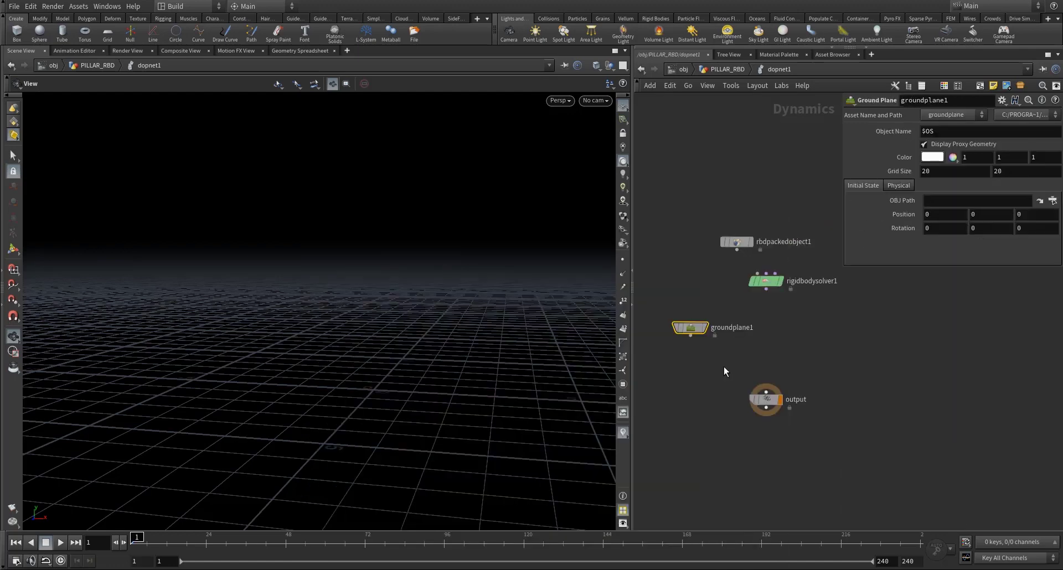
Add a Merge node next to the Ground Plane and a Gravity Force node between it and the output node
key(Tab)
text(merg)
key(Return)
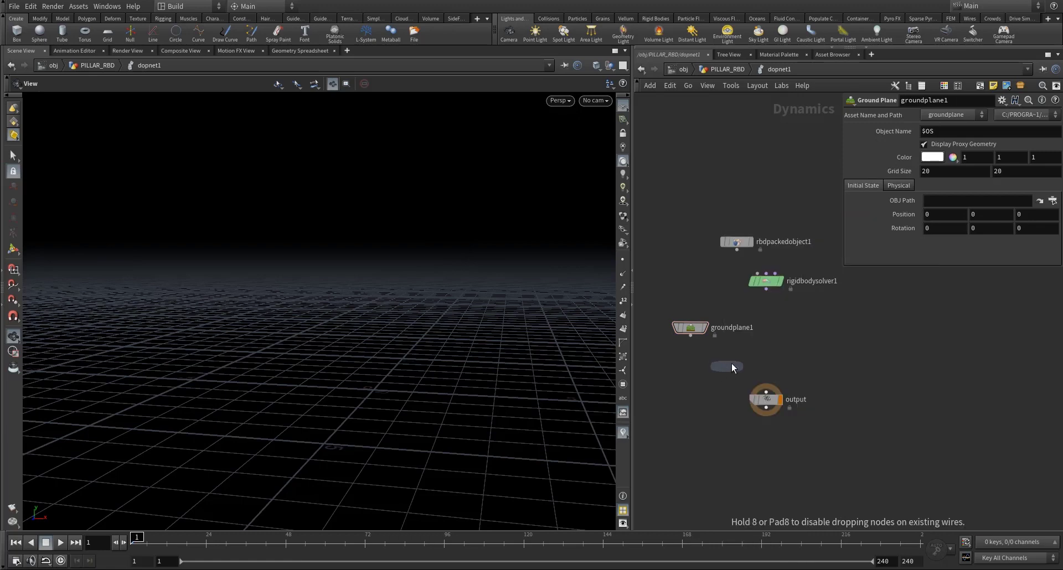
click(760, 341)
key(Tab)
text(grav)
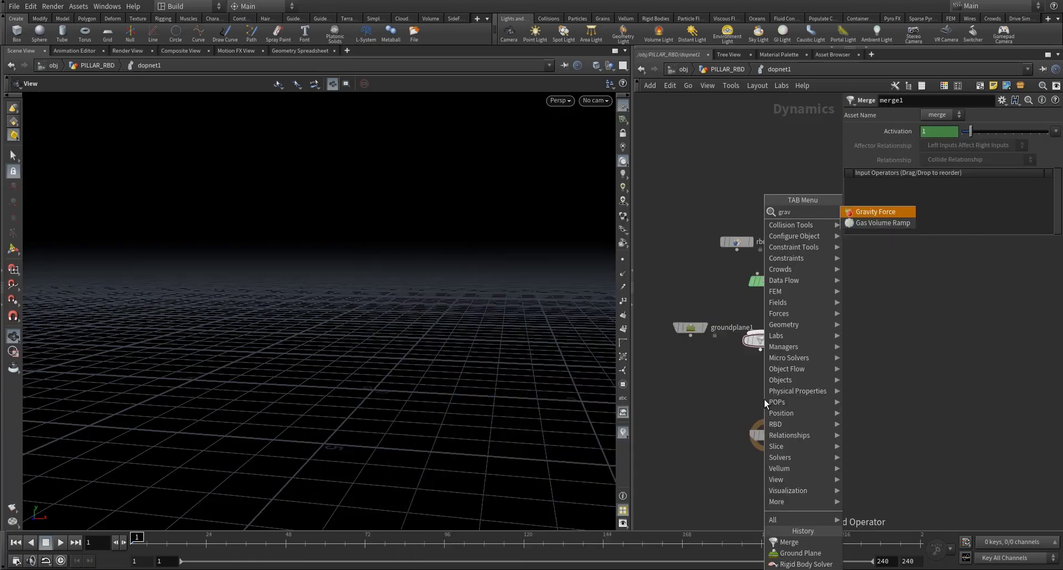
key(Return)
click(764, 399)
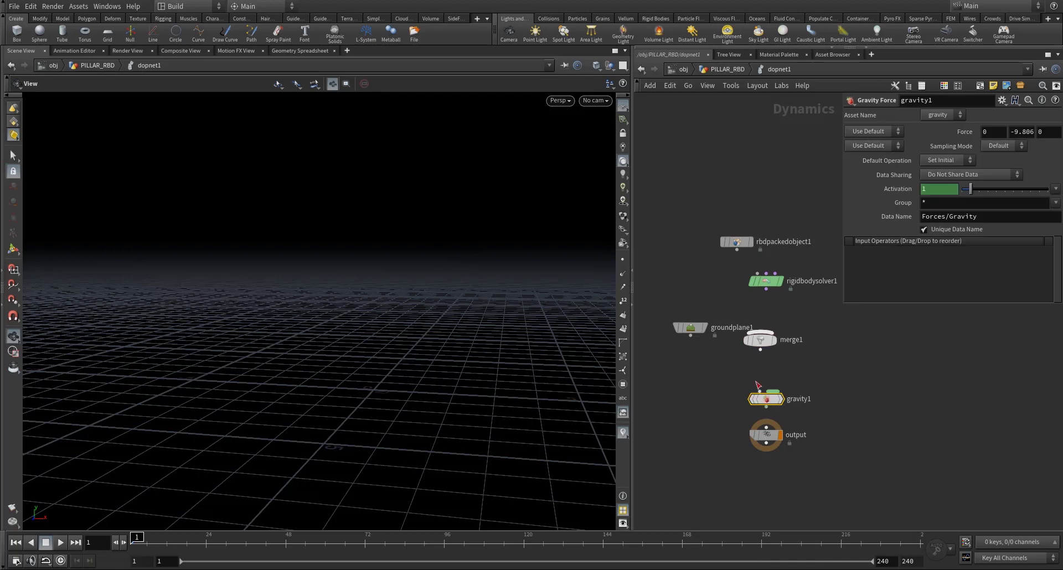
Connect the RBD Packed Object to the Rigid Body Solver's first input, and the solver and Ground Plane to the Merge
drag(765, 338, 768, 289)
click(690, 334)
click(761, 350)
drag(737, 250, 760, 274)
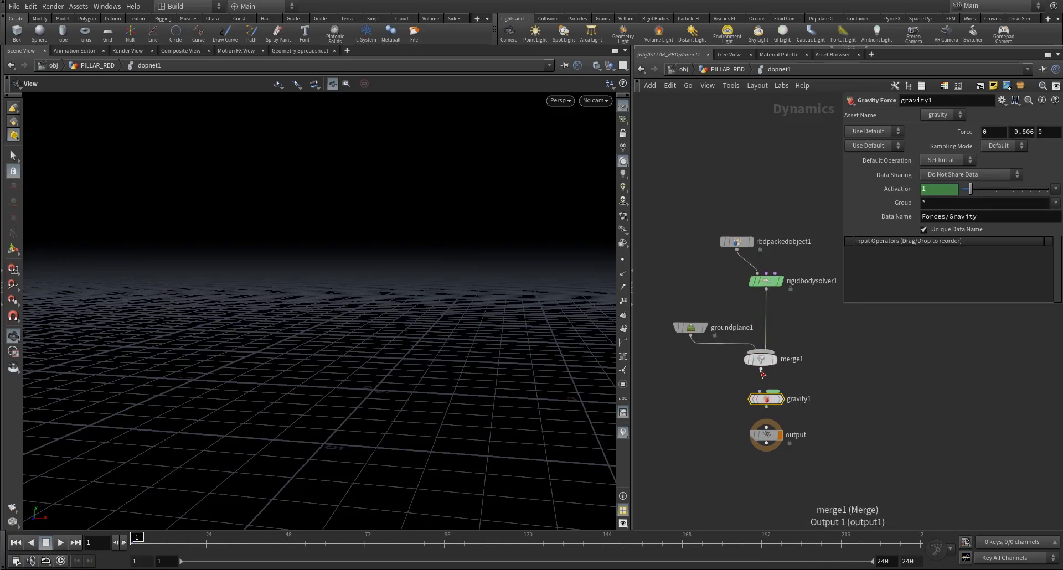
Connect the Merge to the Gravity Force's object input and the Gravity Force to the output node
drag(766, 408, 769, 439)
click(760, 368)
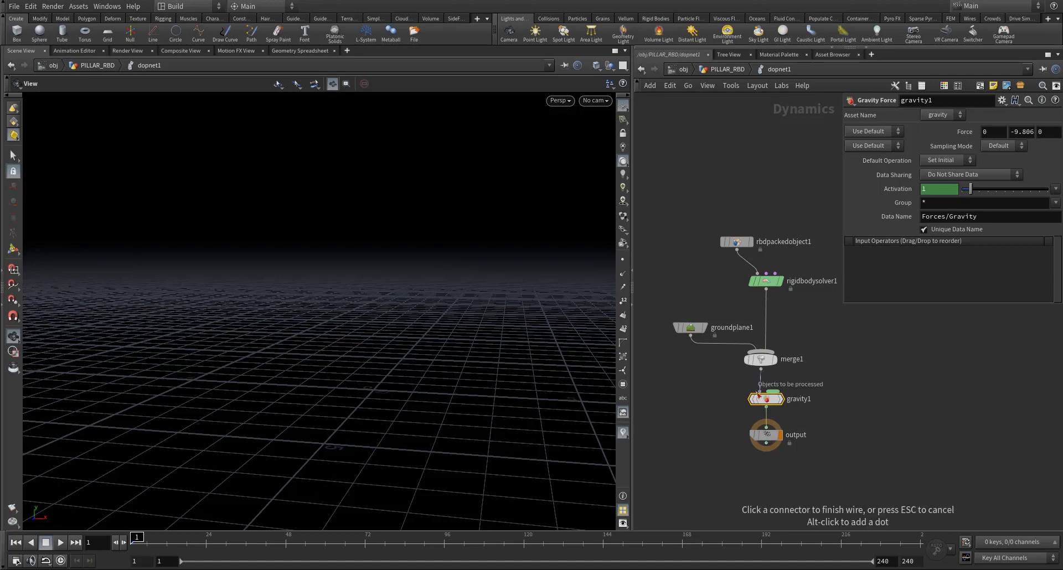
click(766, 392)
key(shift+s)
scroll(808, 382, down, 3)
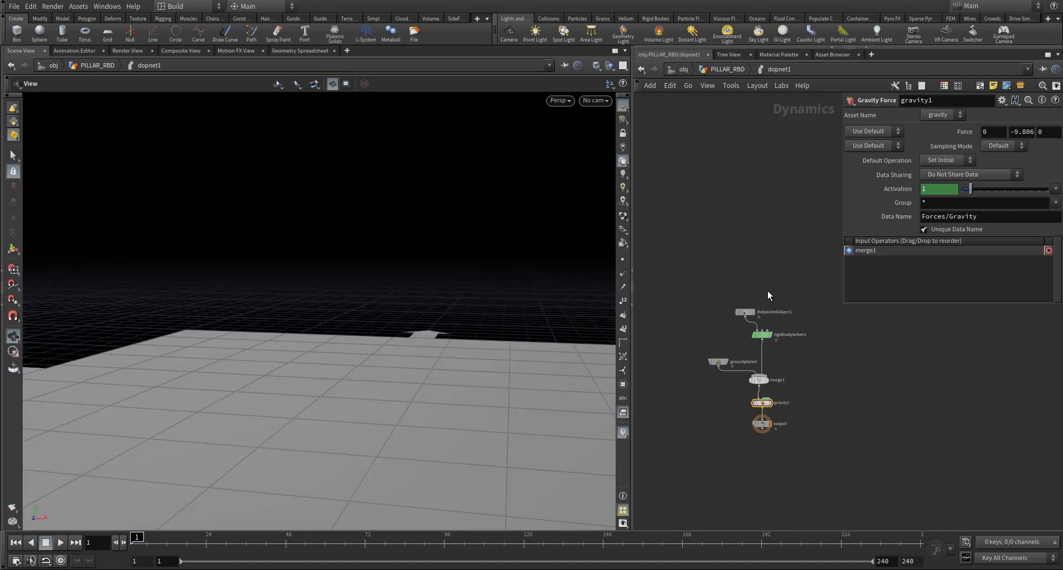
Set the RBD Packed Object's Geometry Source to First Context Geometry
scroll(768, 291, up, 3)
click(732, 325)
drag(732, 327, 737, 296)
drag(702, 255, 775, 318)
click(945, 195)
click(946, 195)
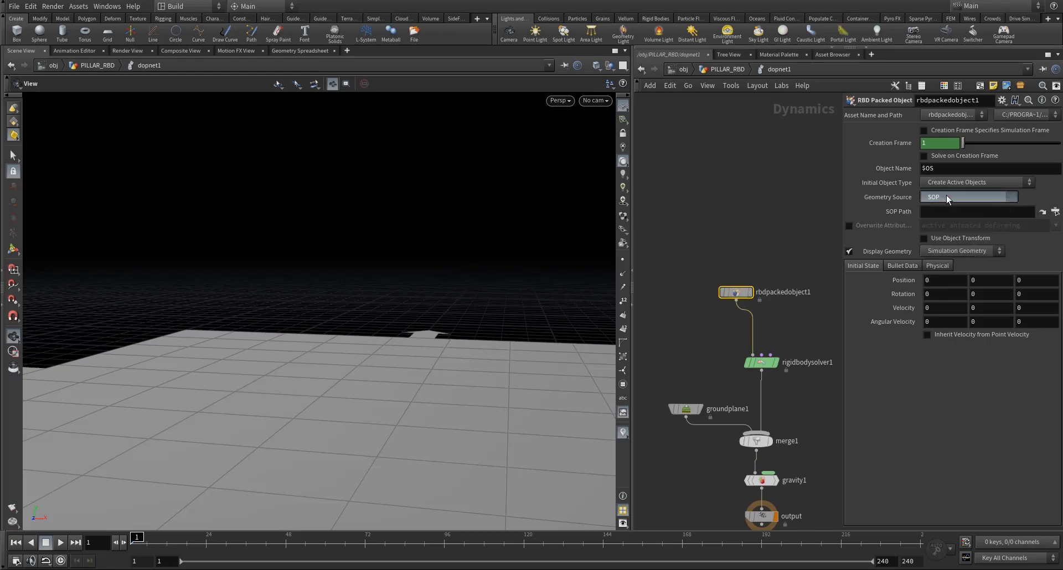
click(935, 197)
click(935, 220)
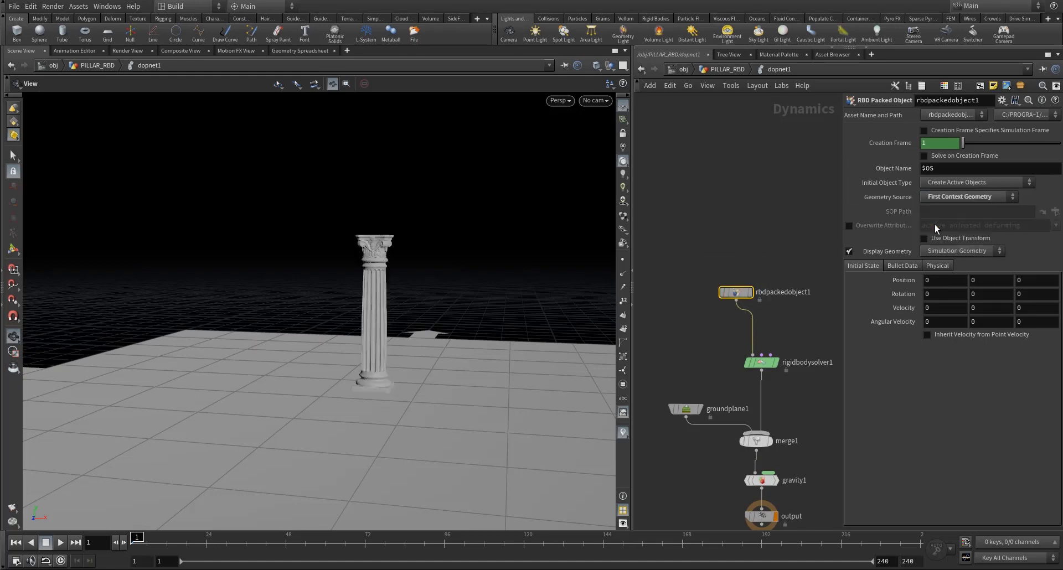
Examine the DOP Network's input connection and the Ground Plane, Merge, Gravity Force and output nodes inside it
key(u)
scroll(725, 368, up, 3)
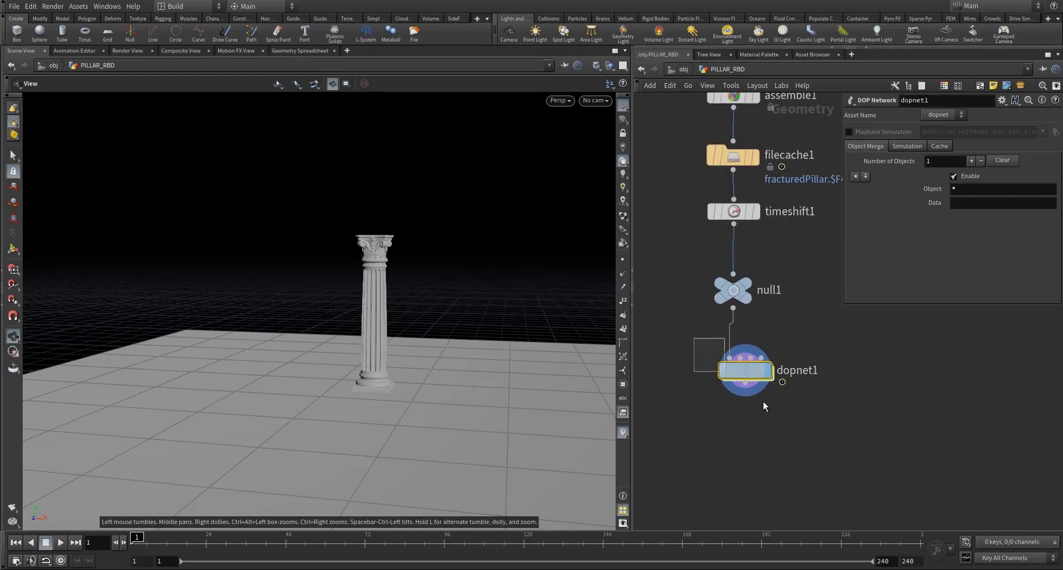
double_click(739, 370)
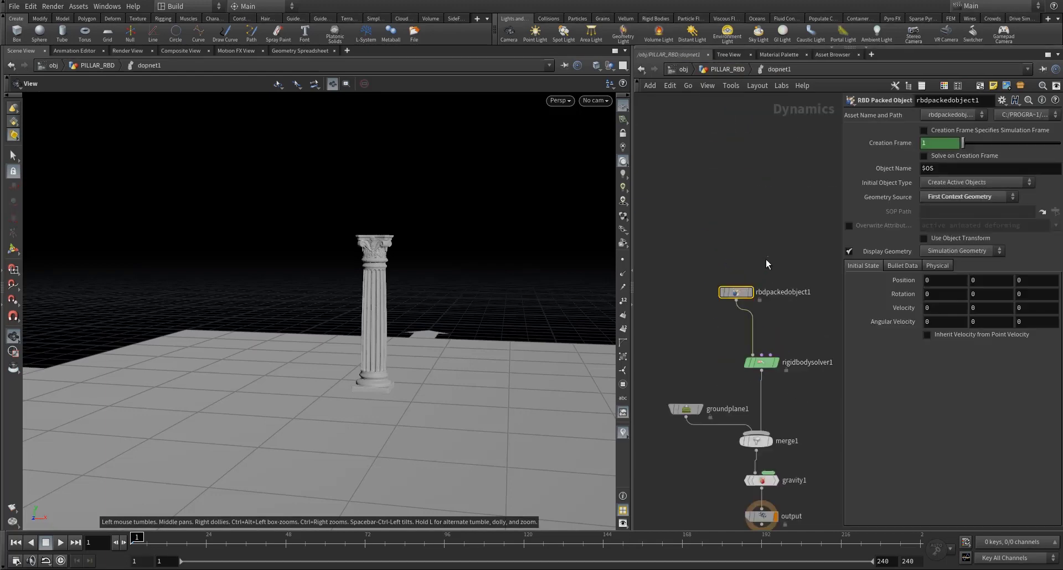
scroll(725, 331, down, 3)
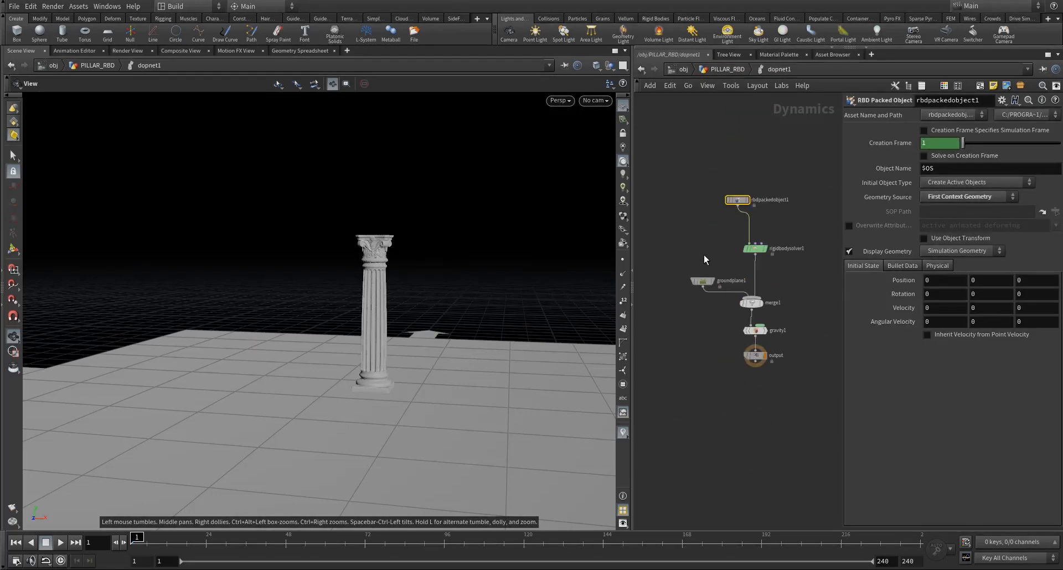
click(702, 281)
click(750, 303)
click(754, 331)
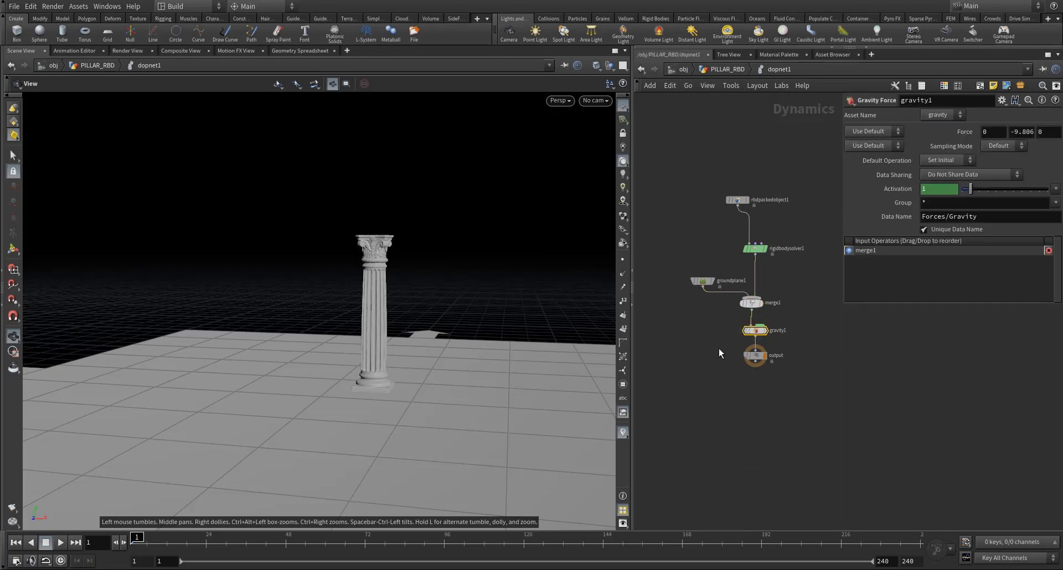
drag(718, 353, 851, 383)
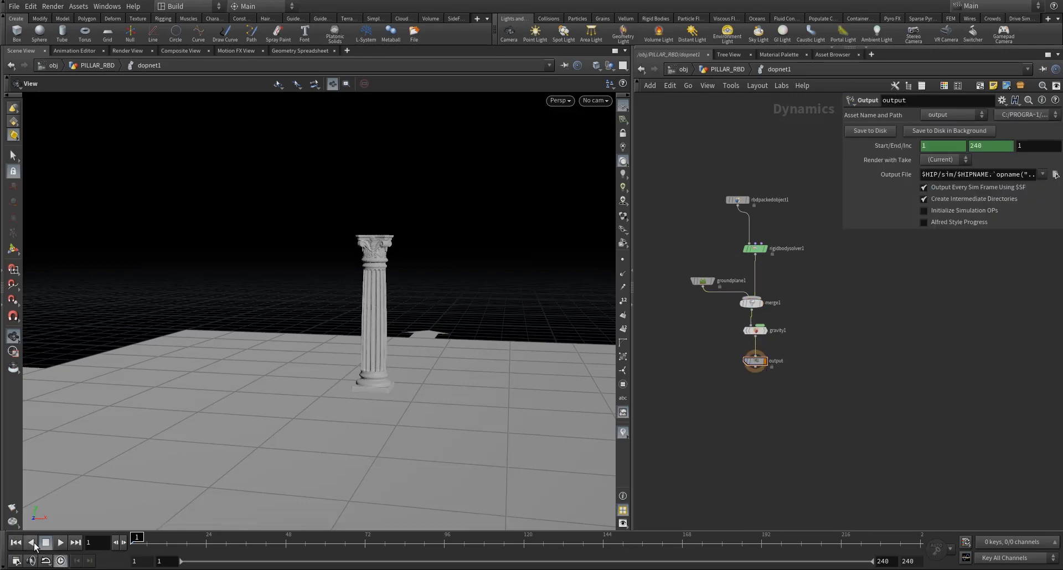
Play the simulation, scrub back through its frames to frame 1, and inspect the pillar on the ground plane
click(61, 544)
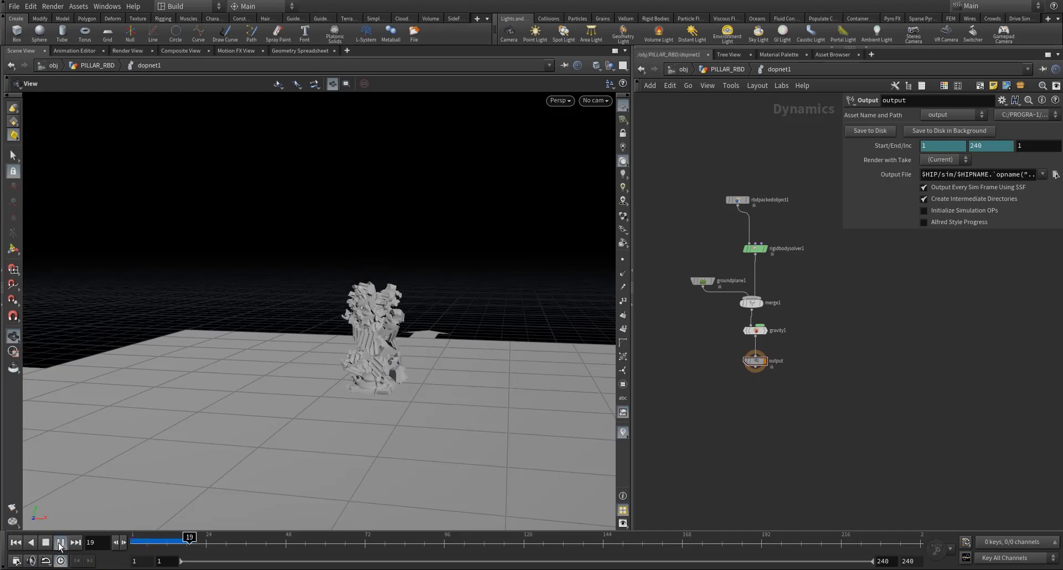
click(173, 536)
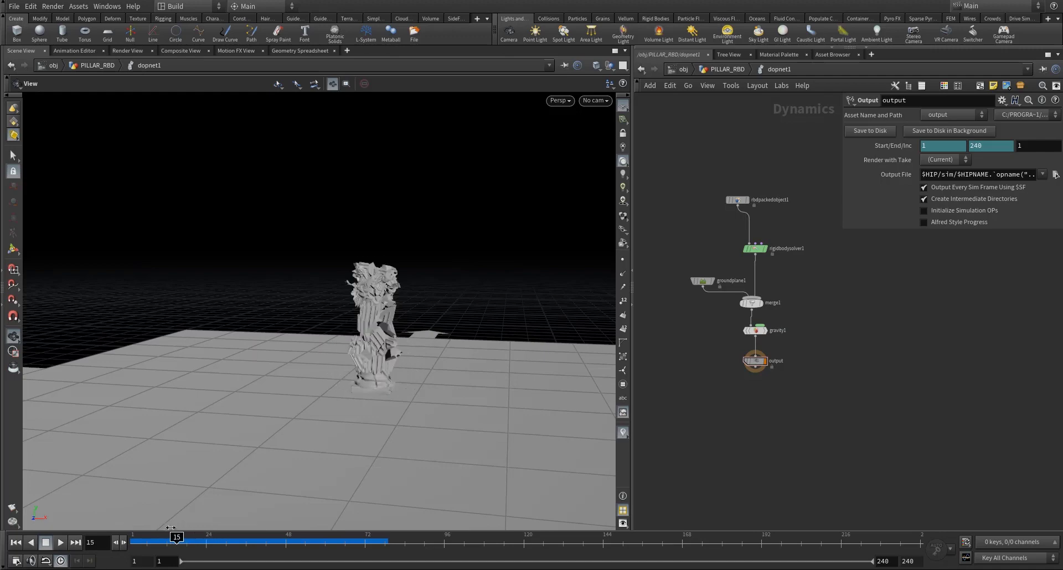
drag(171, 527, 147, 536)
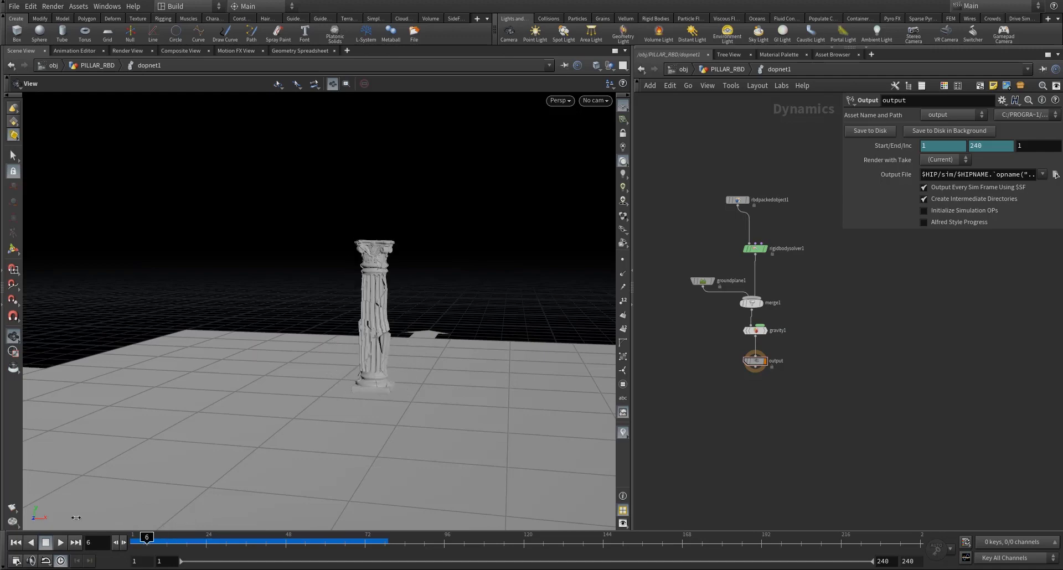
drag(408, 347, 377, 375)
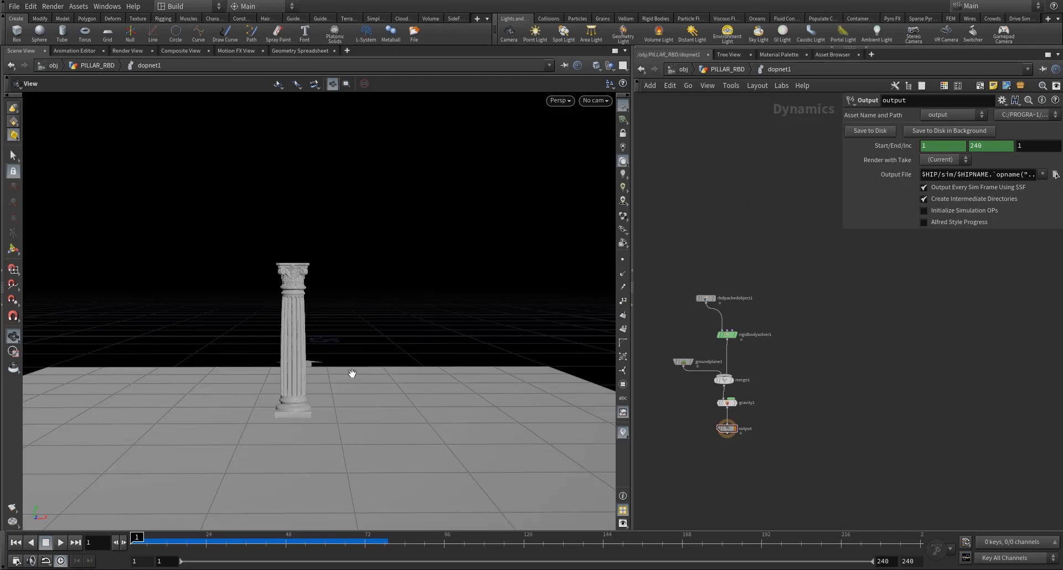
drag(376, 309, 290, 337)
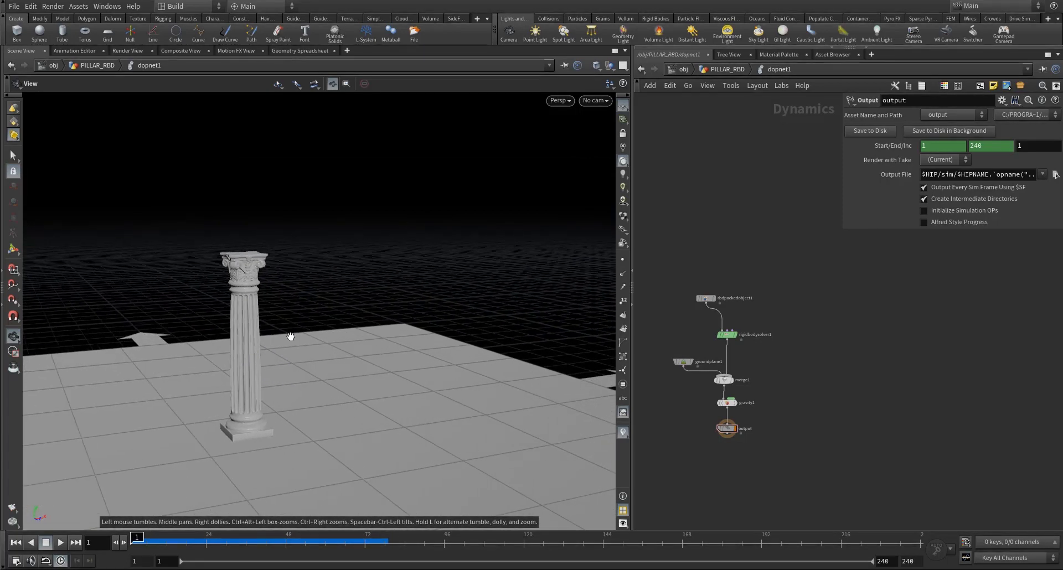
scroll(722, 275, up, 3)
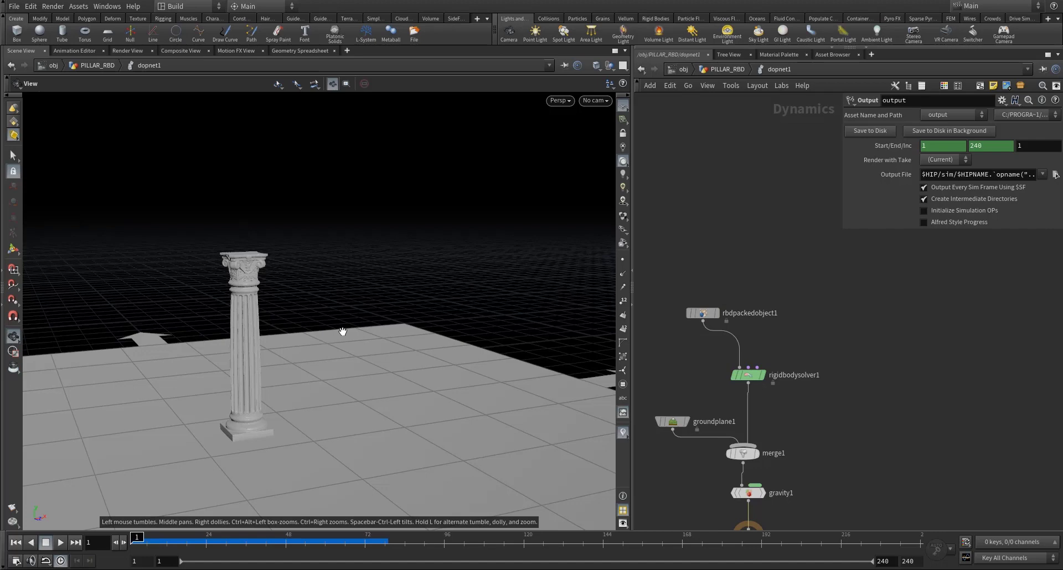
Leave the DOP network and return to the PILLAR_RBD geometry network
click(721, 72)
scroll(795, 279, down, 4)
middle_drag(782, 264, 756, 320)
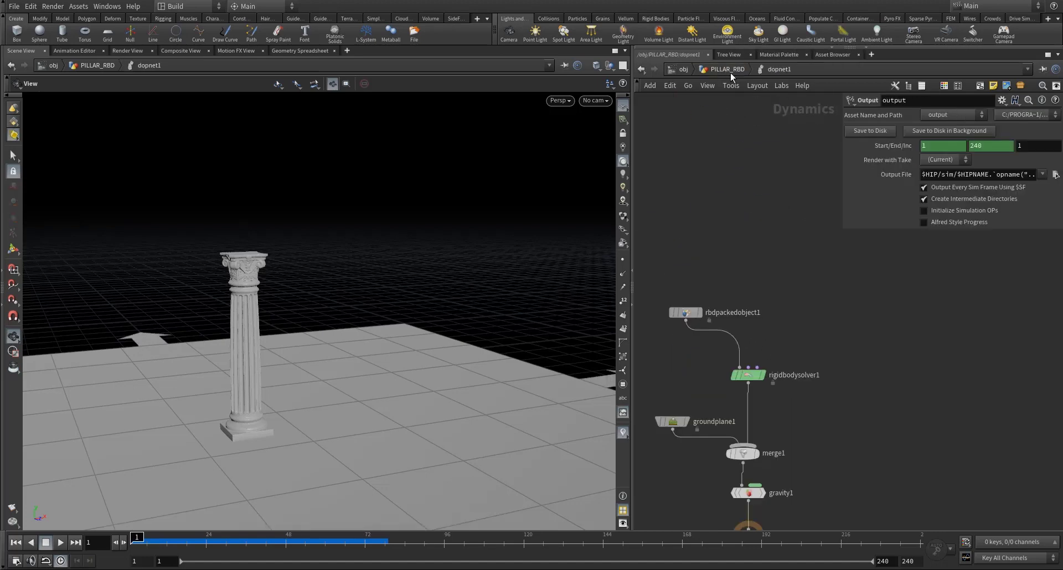
click(730, 71)
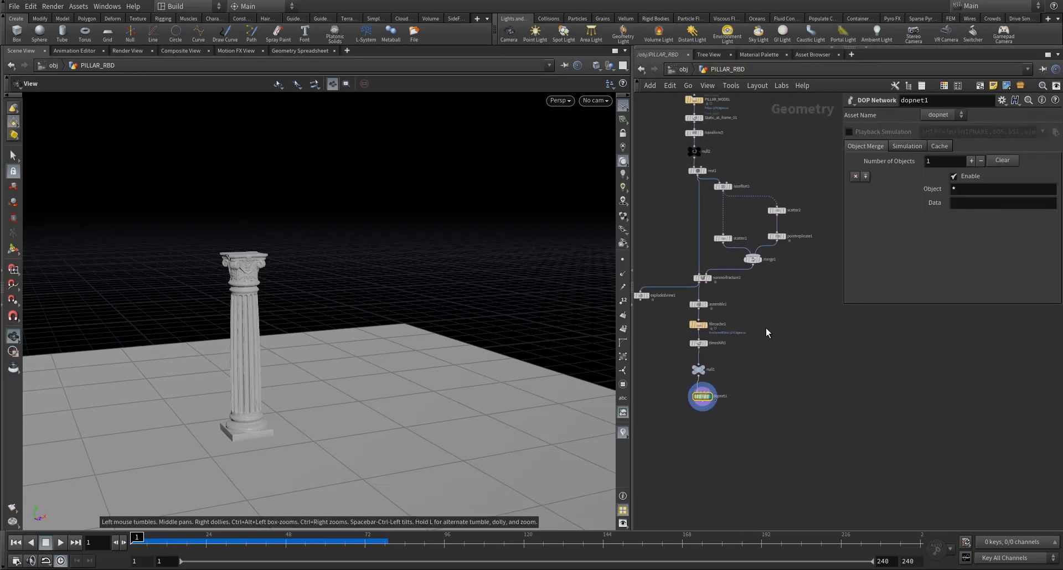
Add a Line node and place it in the empty area beside the fracture node chain
key(Tab)
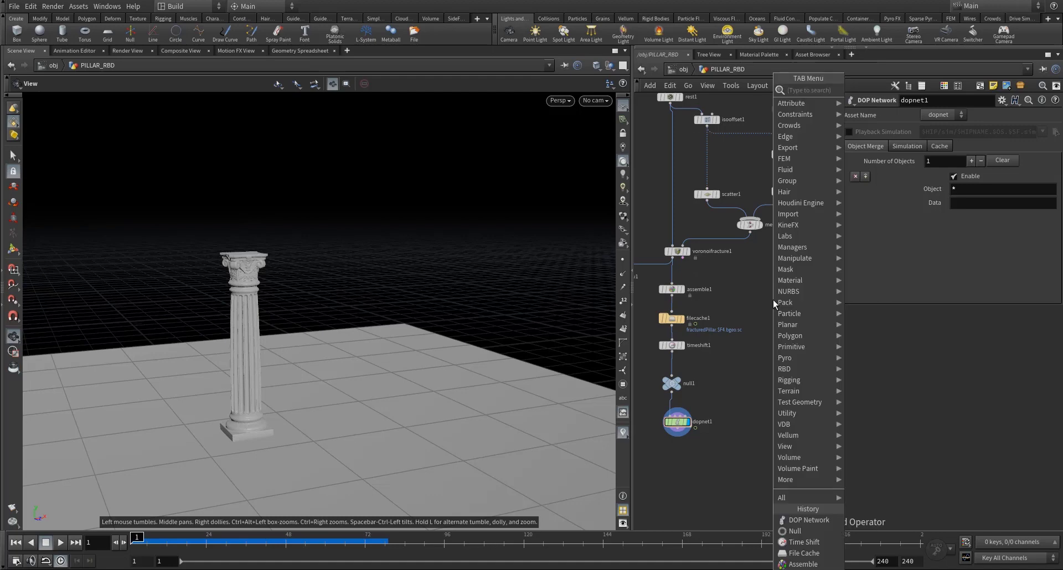
text(lin)
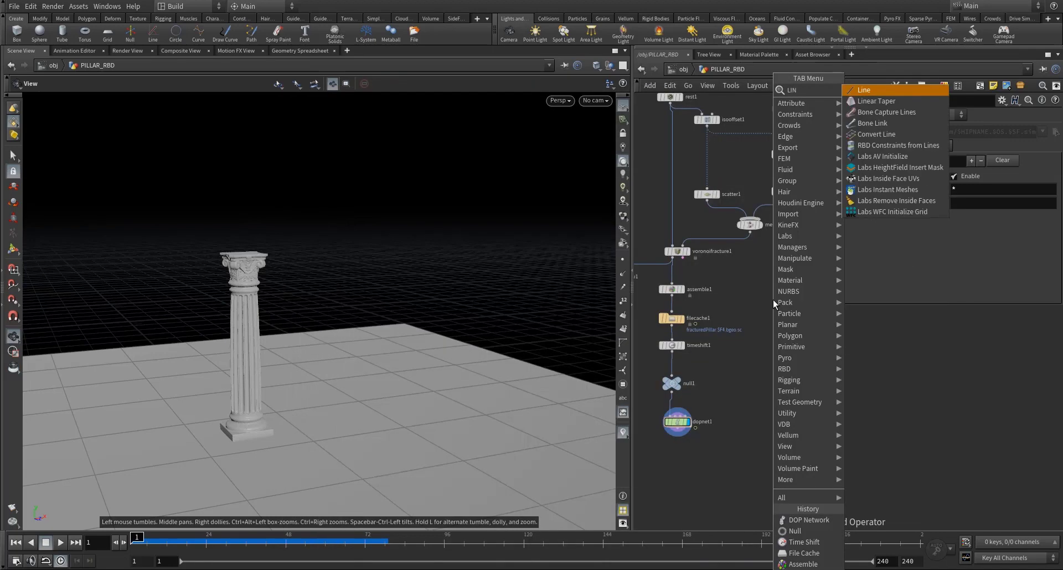
key(Return)
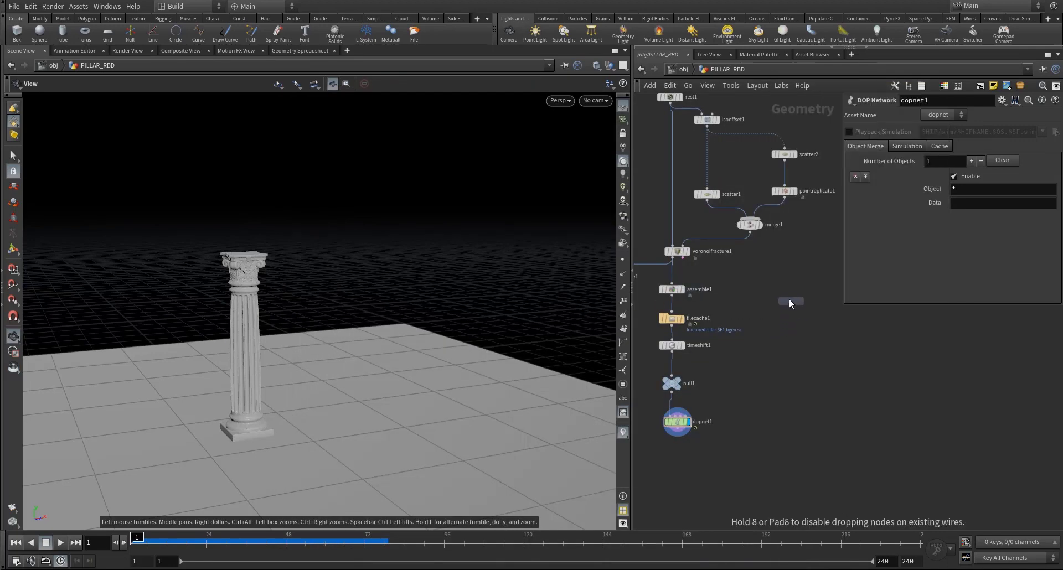
click(788, 298)
scroll(765, 287, up, 3)
drag(756, 274, 888, 354)
drag(819, 309, 816, 283)
scroll(783, 312, down, 3)
middle_drag(777, 317, 842, 273)
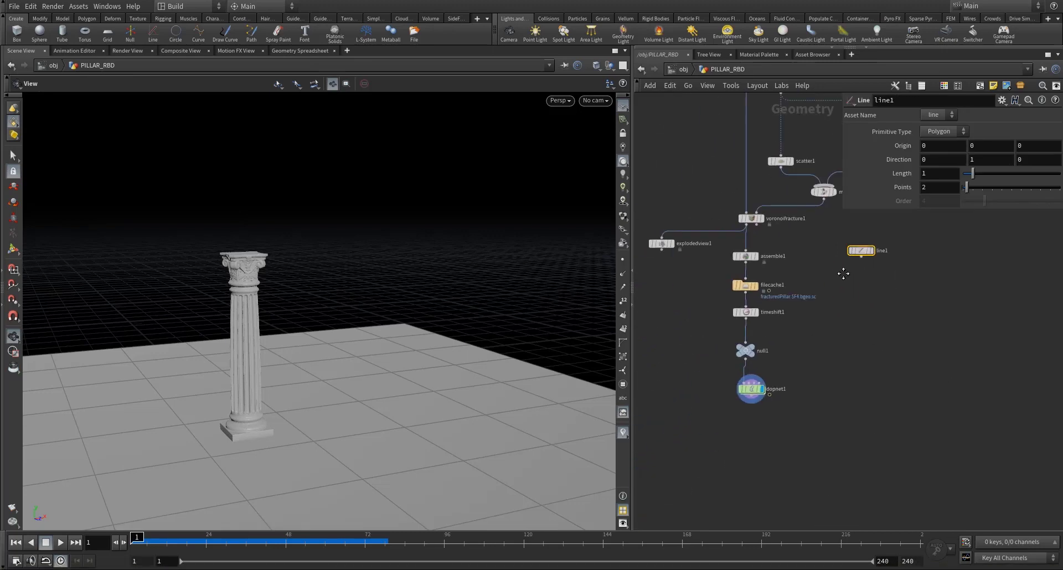
Template the timeshift1 node to keep the pillar as a viewport reference, and display the Line node
scroll(758, 329, up, 4)
click(759, 279)
drag(360, 352, 346, 332)
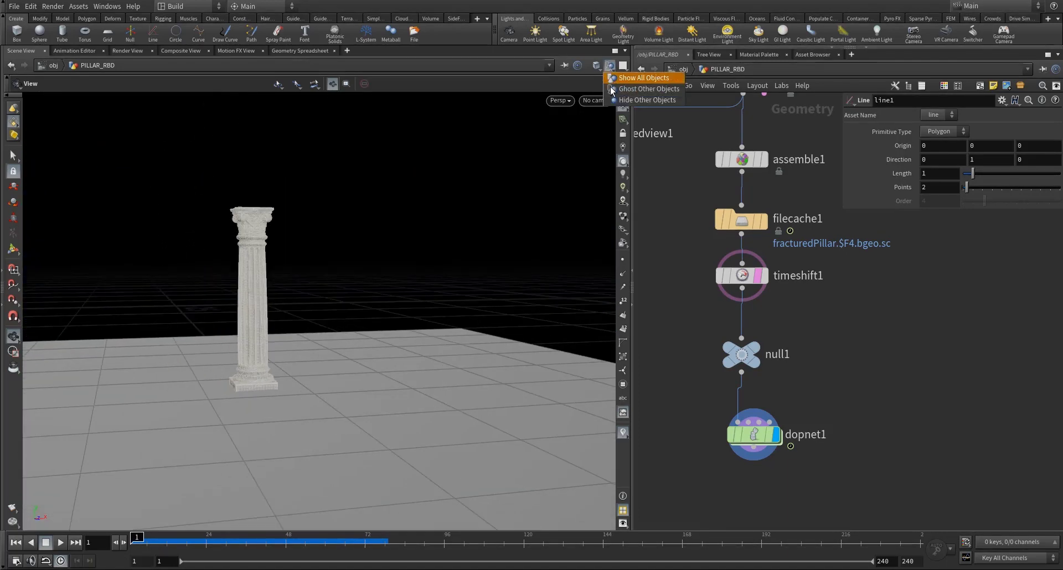
scroll(874, 360, down, 3)
scroll(908, 288, up, 3)
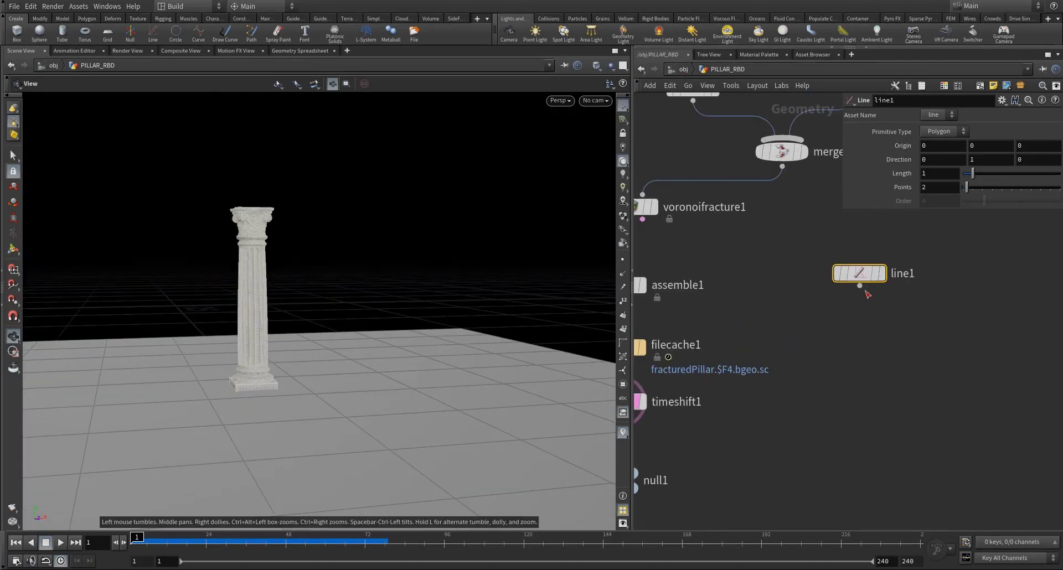
click(880, 272)
mouse_move(263, 367)
mouse_down()
mouse_move(315, 363)
mouse_move(260, 354)
mouse_up()
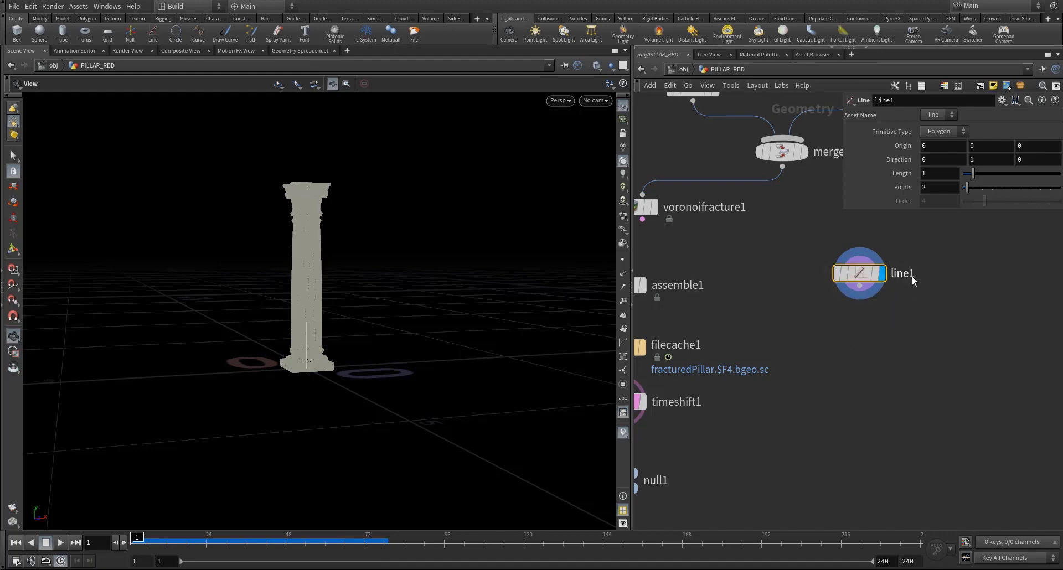
Append a Transform node to the Line node and display it
drag(860, 280, 855, 250)
mouse_move(876, 260)
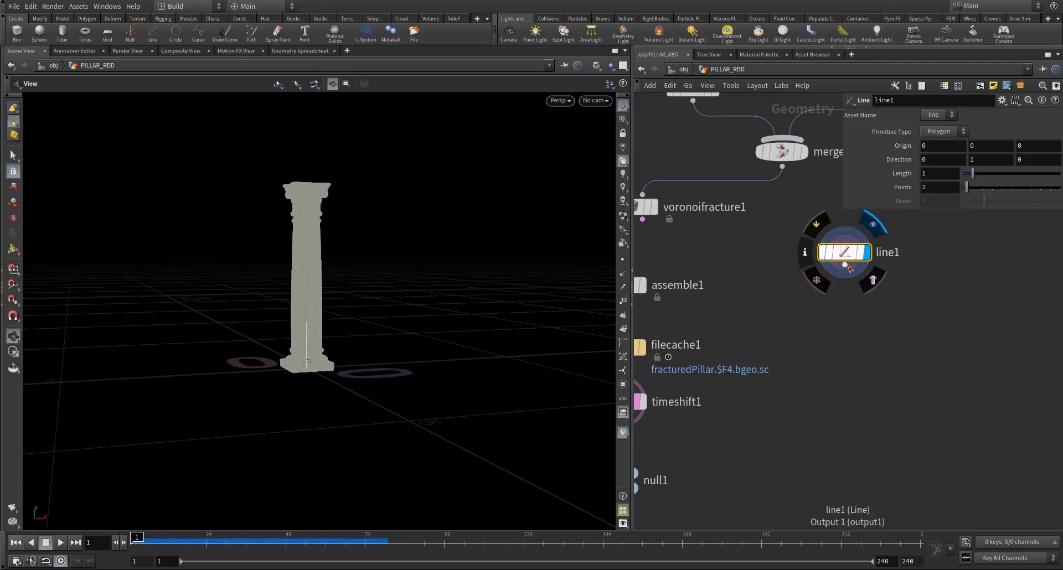
drag(327, 332, 458, 339)
right_drag(458, 339, 574, 308)
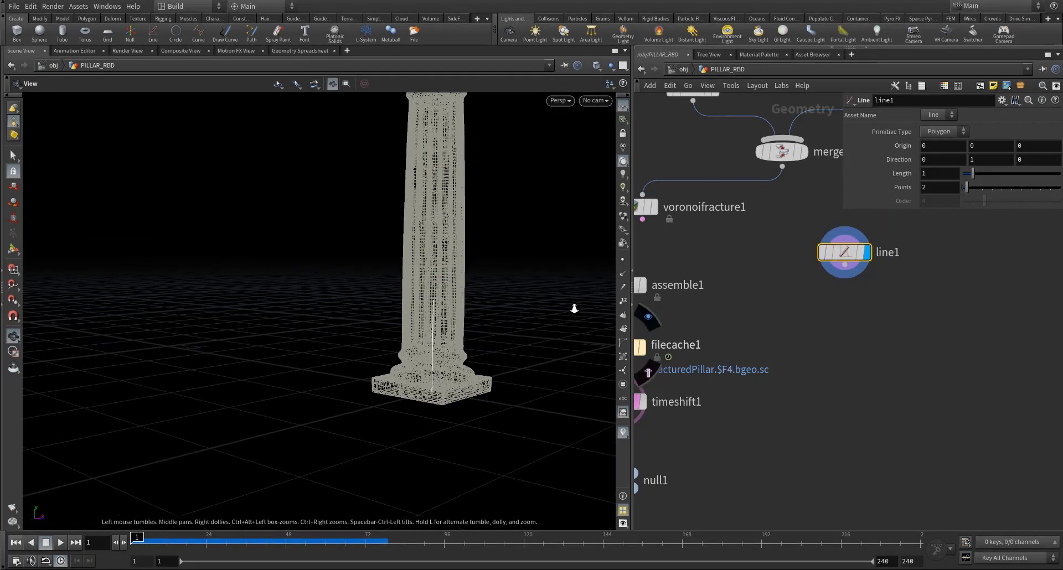
right_drag(438, 314, 465, 318)
drag(465, 318, 407, 335)
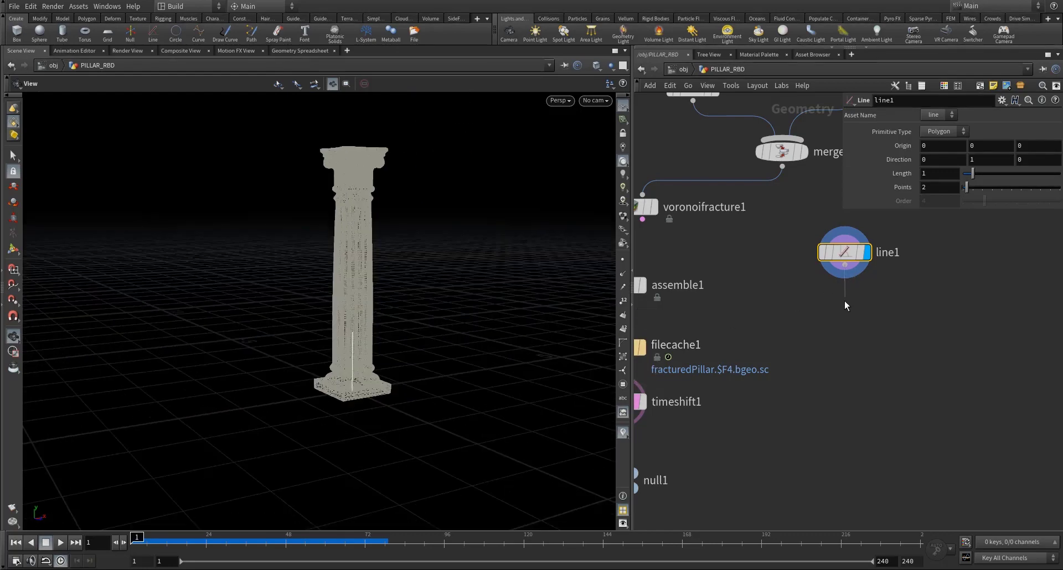
drag(845, 301, 844, 301)
click(933, 112)
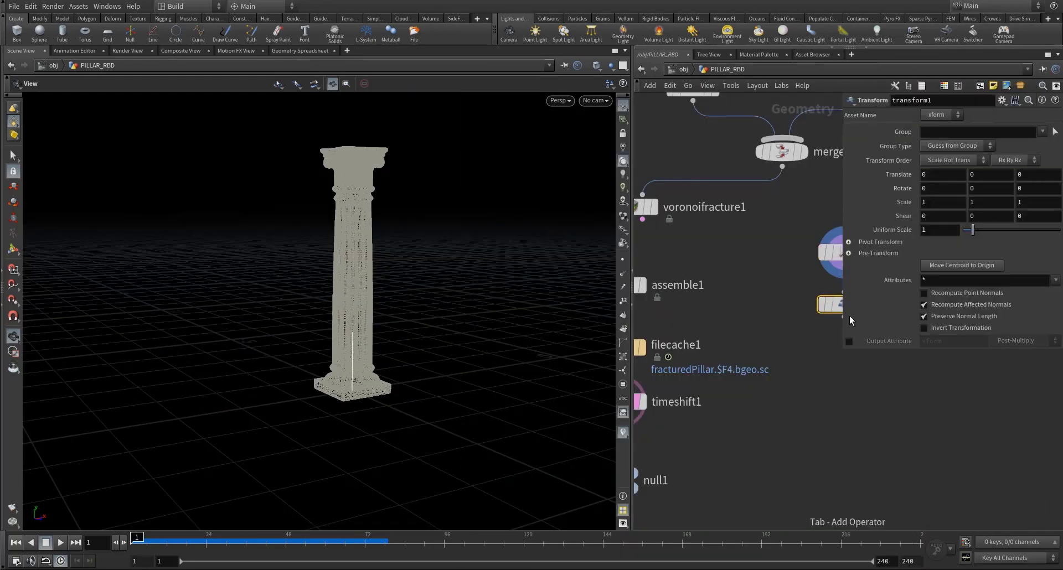
middle_drag(788, 336, 716, 336)
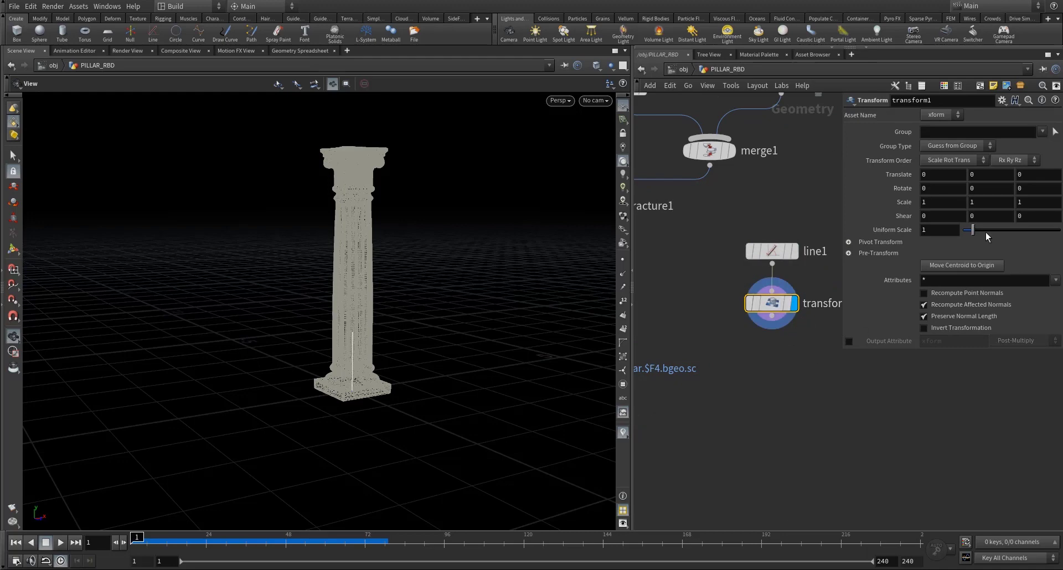
Set the Transform's Y scale to 4 so the line spans the pillar's height
click(981, 206)
key(Return)
scroll(414, 181, down, 3)
drag(414, 181, 393, 214)
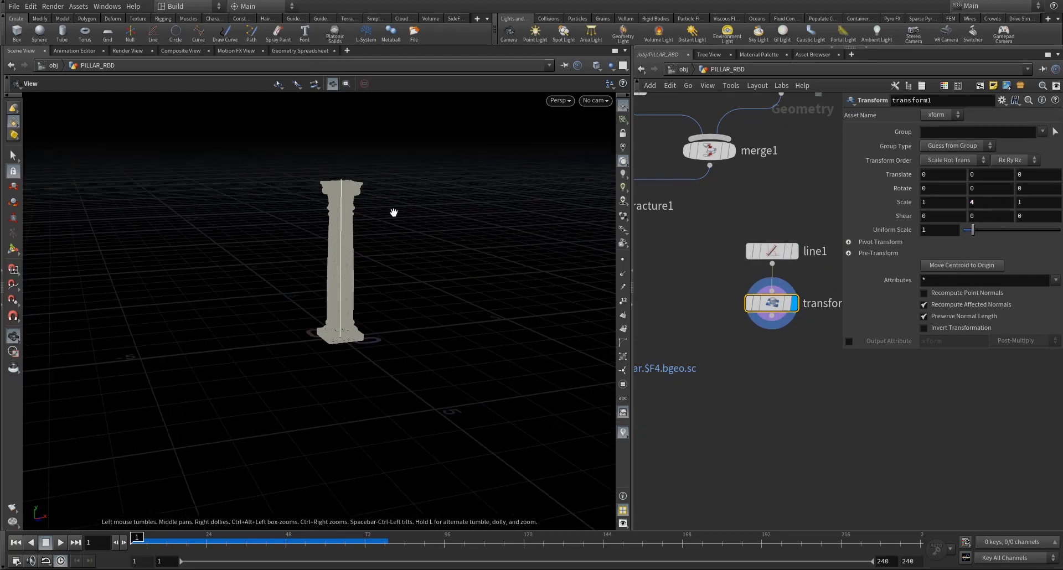
Append a Resample node to the Transform and display it
key(Tab)
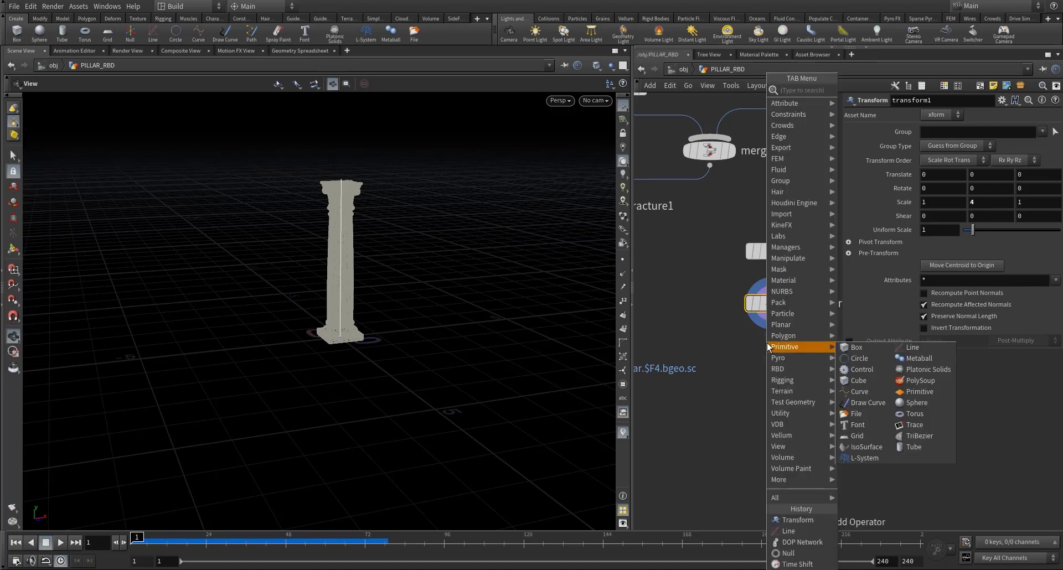
text(resa)
click(865, 89)
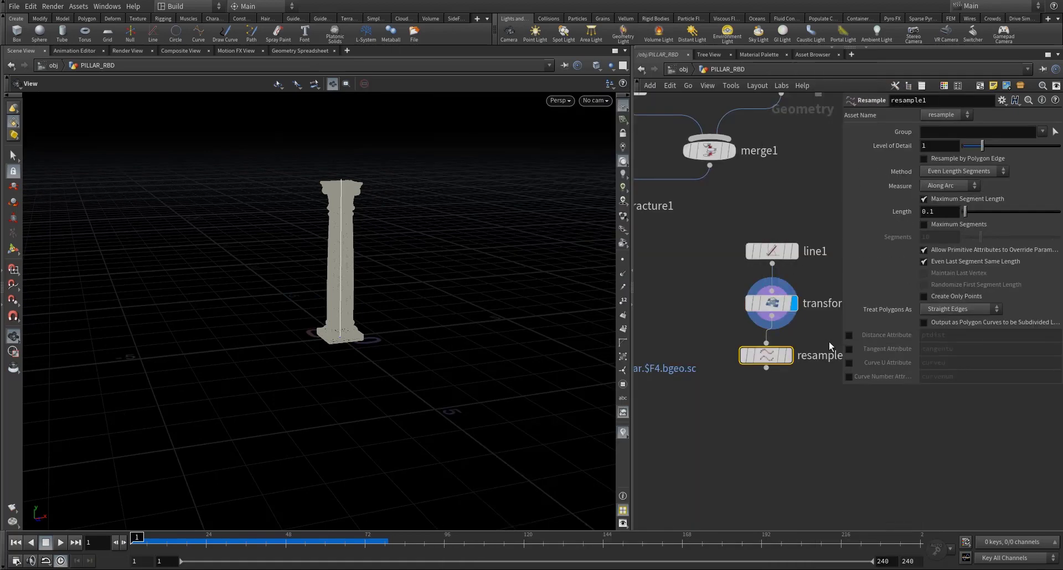
mouse_move(769, 362)
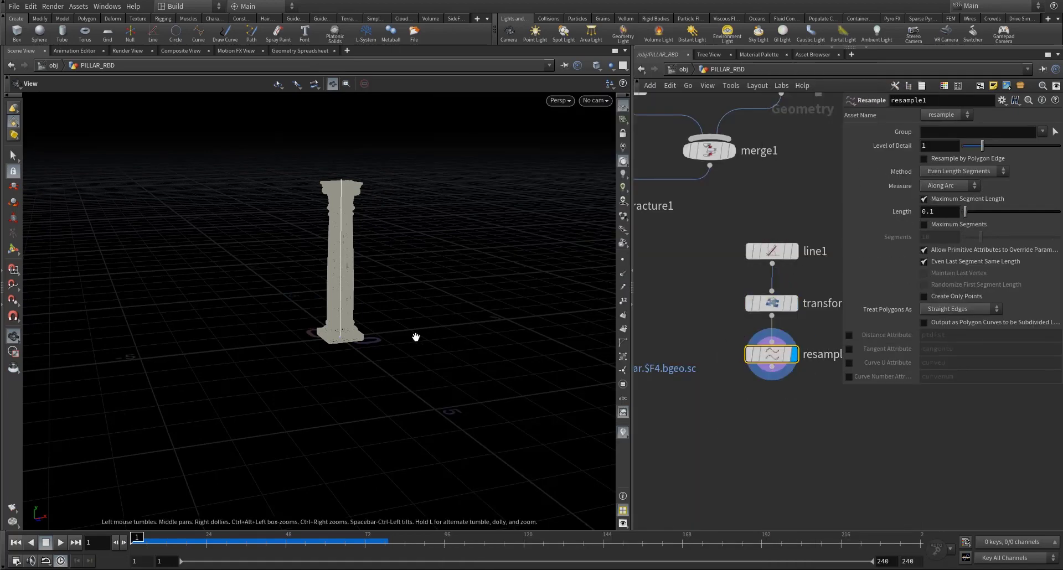
Show the line's points and point numbers in the viewport, and enable the Resample's Curve U Attribute output
click(623, 263)
mouse_move(319, 256)
mouse_down()
mouse_move(301, 254)
mouse_move(327, 252)
mouse_up()
right_drag(378, 245, 485, 280)
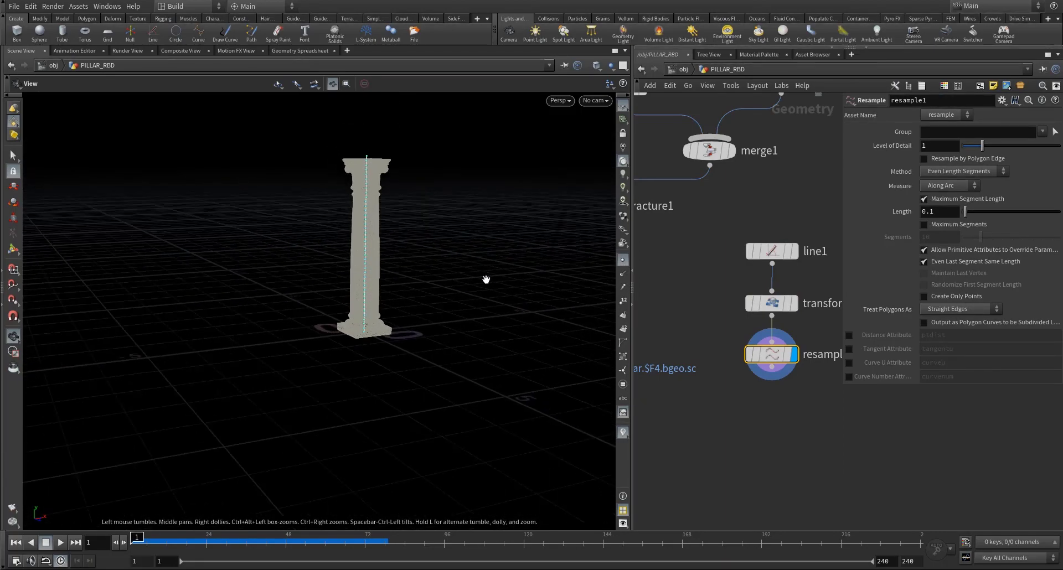
click(622, 301)
drag(363, 268, 354, 270)
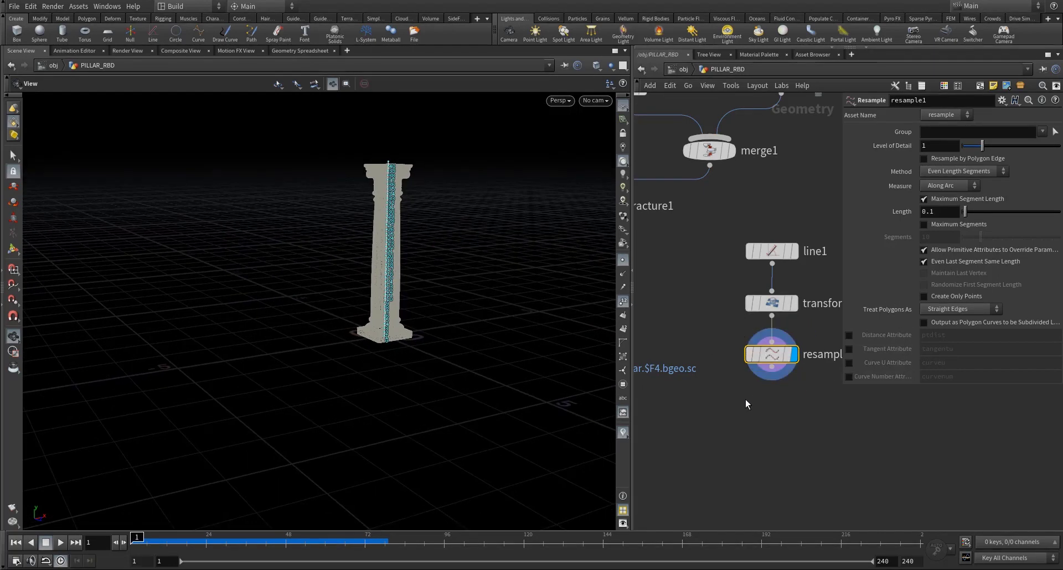
click(848, 363)
Append a Point (Attribute Expression) node to the Resample and display it
middle_drag(744, 400, 721, 348)
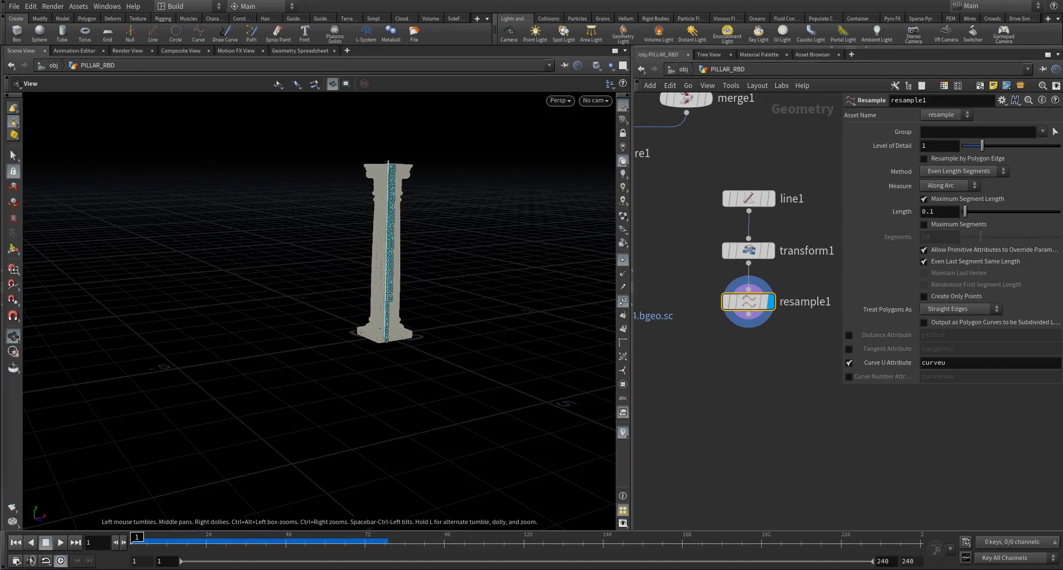
key(Tab)
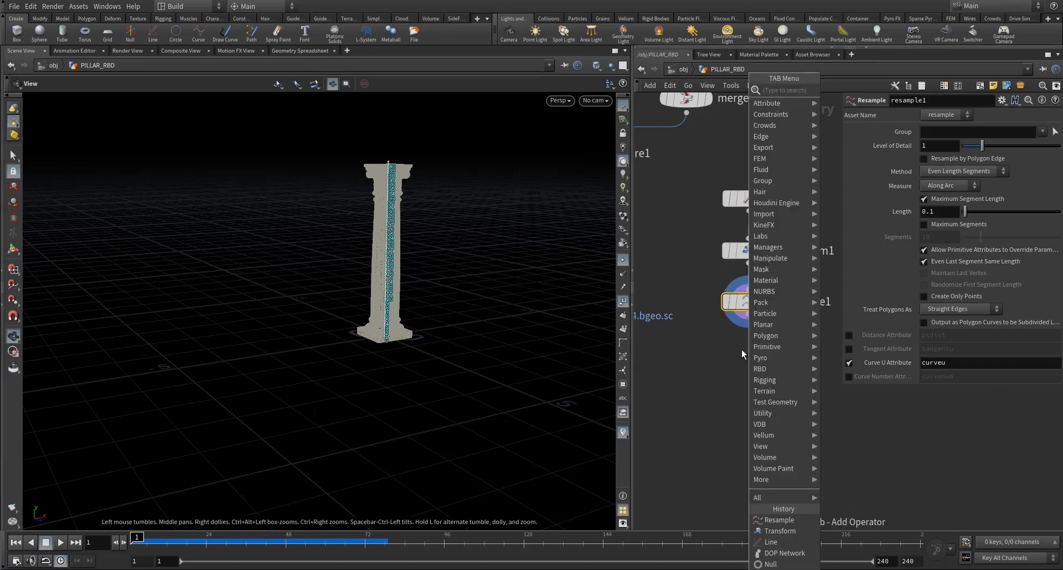
text(point)
key(Return)
mouse_move(772, 357)
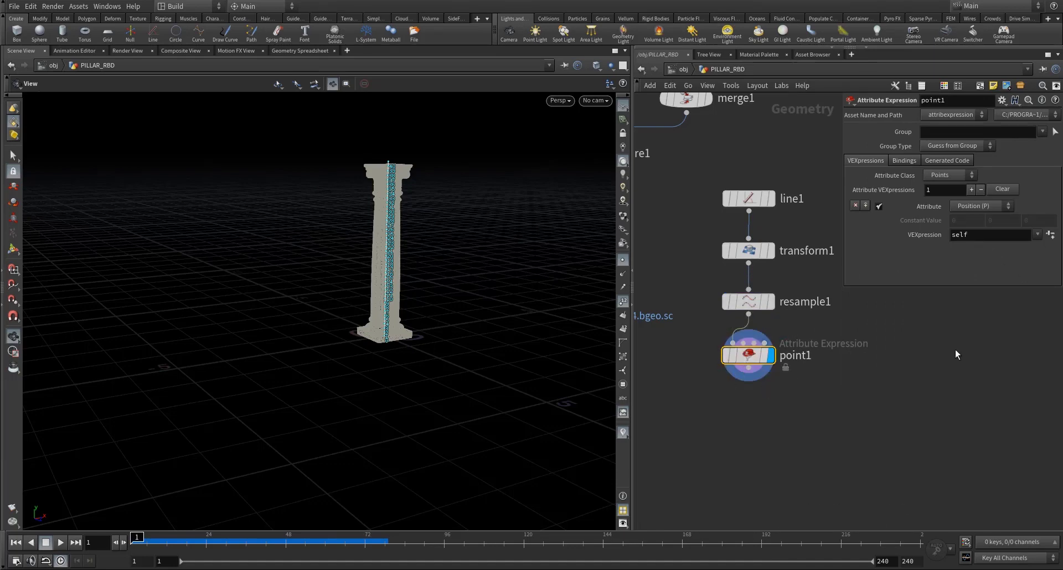
Make the Point node modify Normal (N) with the Add Constant Value expression, with 5 as the X constant
click(964, 206)
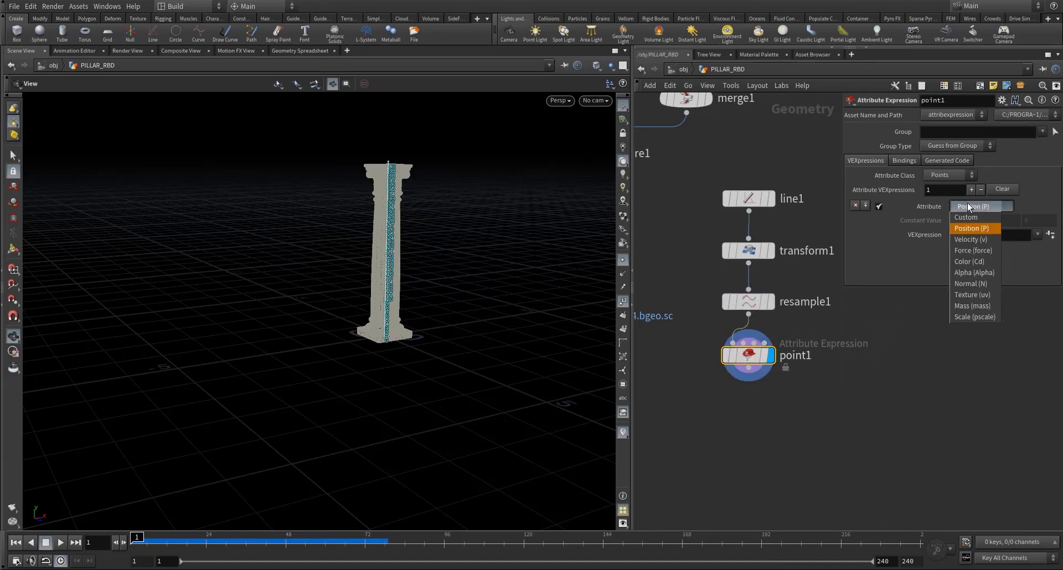
click(974, 284)
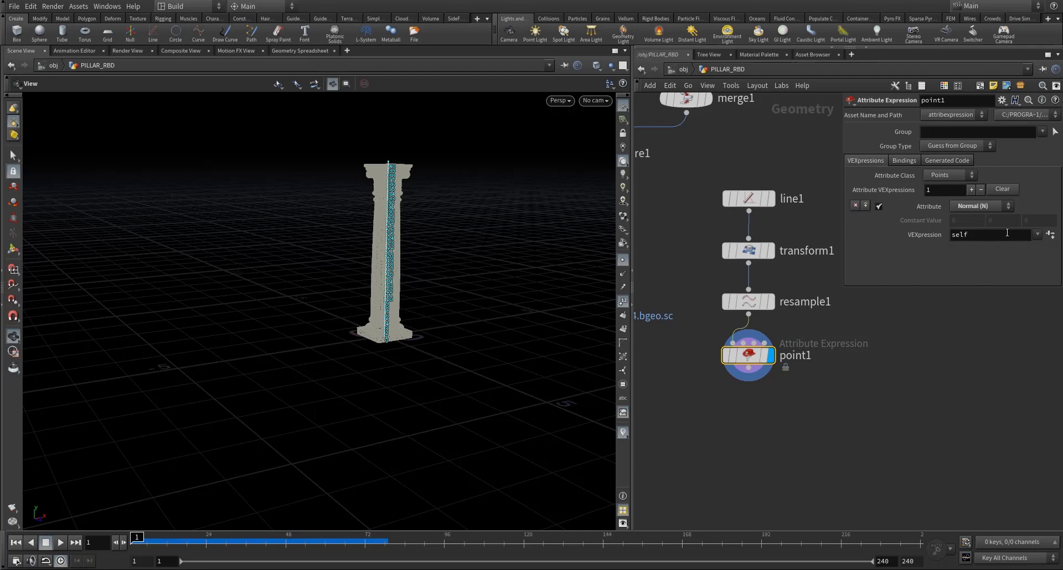
click(1038, 235)
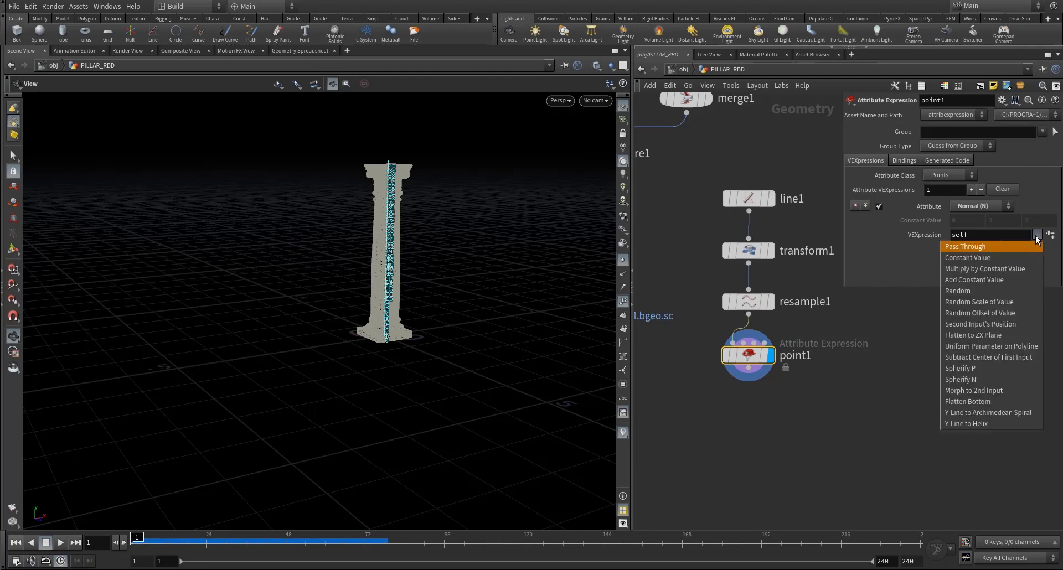
click(986, 280)
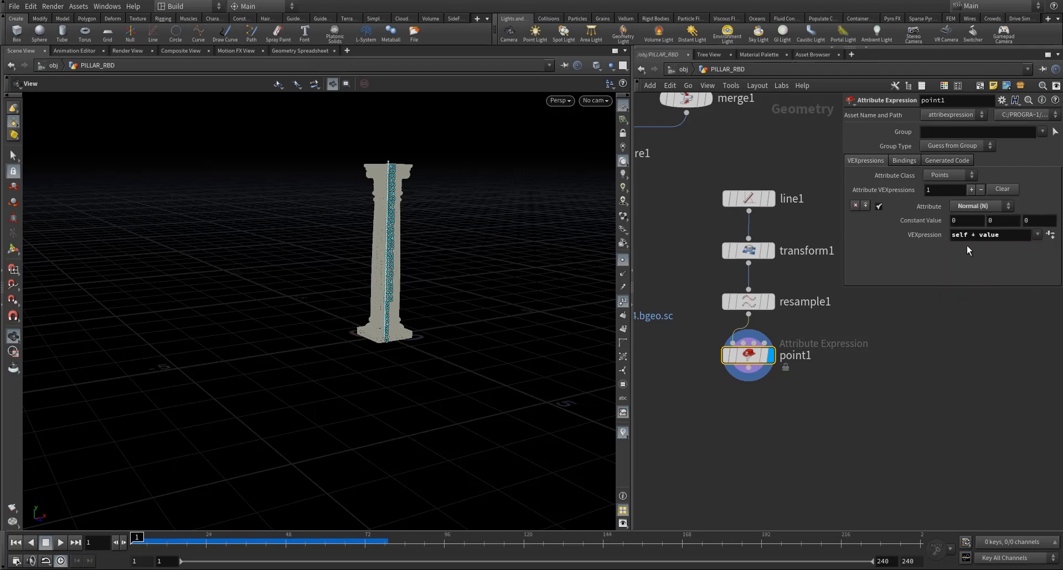
drag(959, 221, 934, 221)
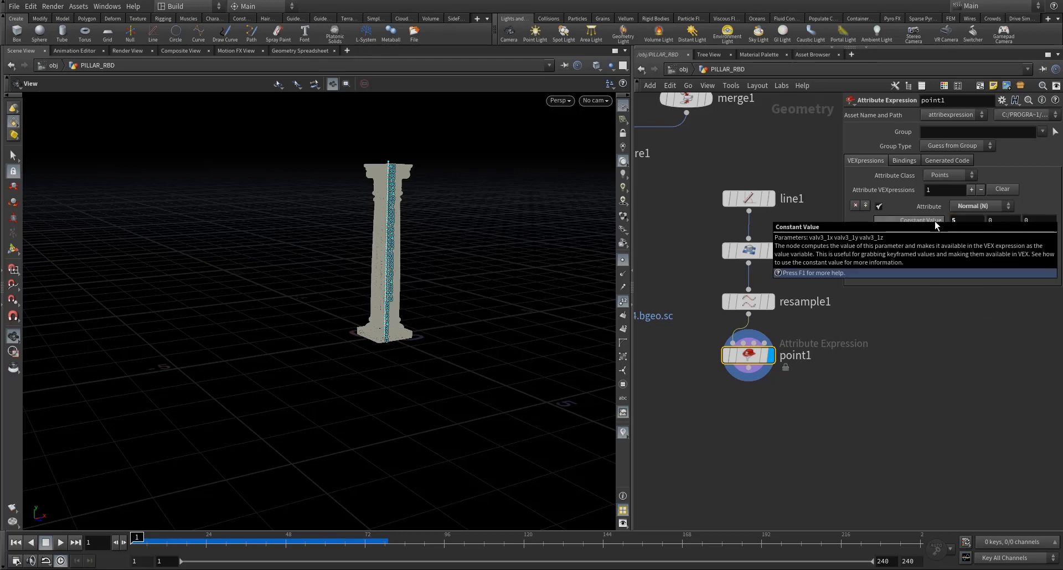
text(5)
key(Return)
Hide the points and point numbers, show the point normals, and inspect their direction along the pillar
click(621, 262)
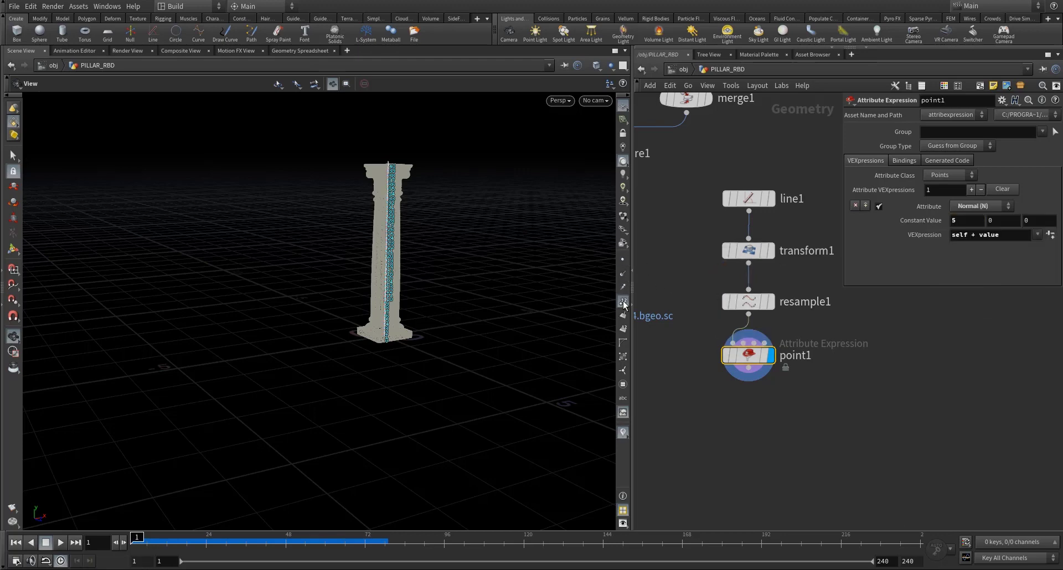
click(623, 302)
click(622, 275)
drag(400, 212, 412, 240)
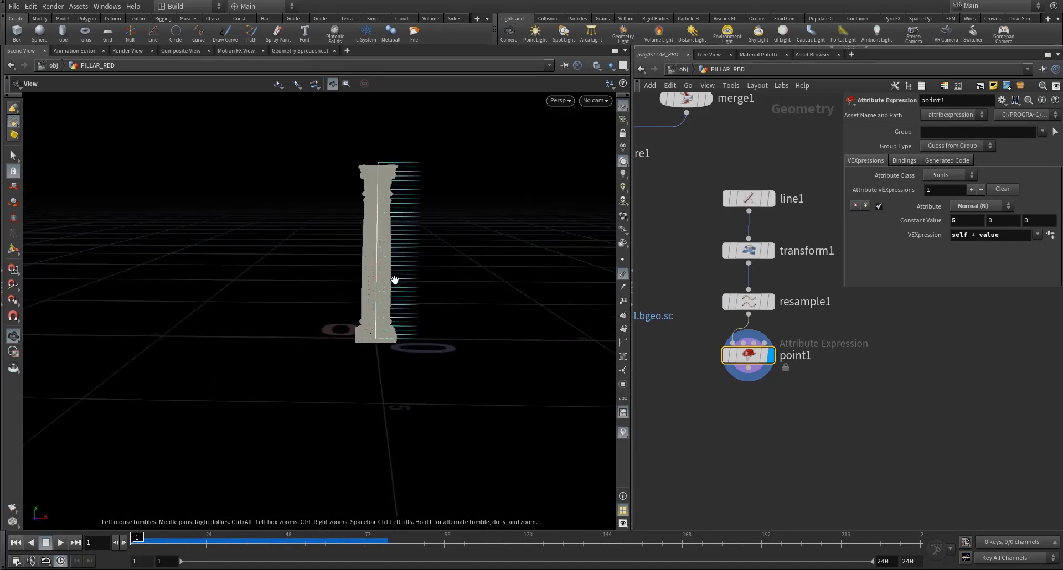
key(Return)
right_drag(413, 184, 463, 190)
drag(462, 190, 407, 233)
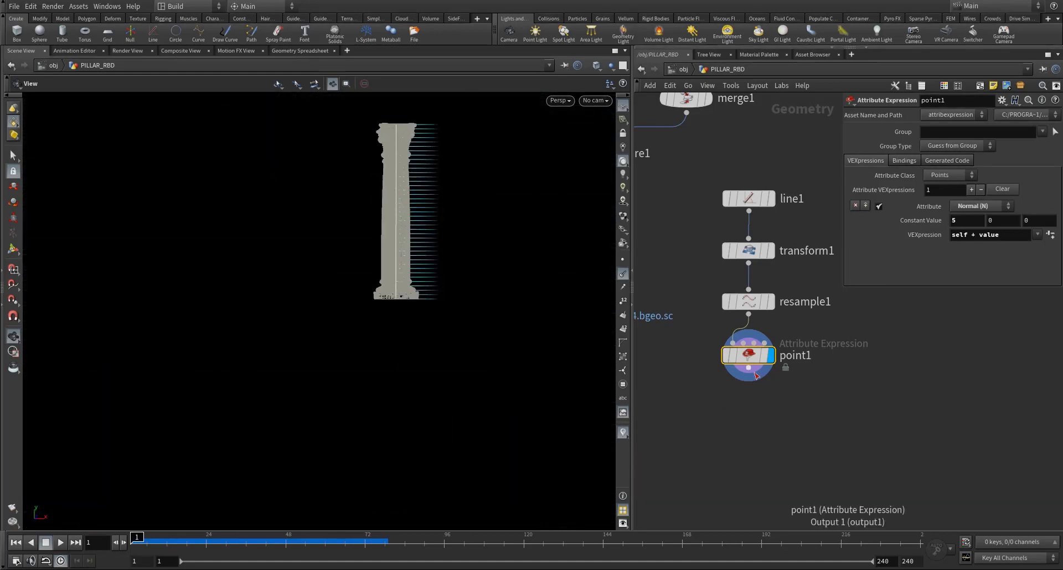
Append an Attribute Wrangle node to the Point node and display it
key(Tab)
text(attw)
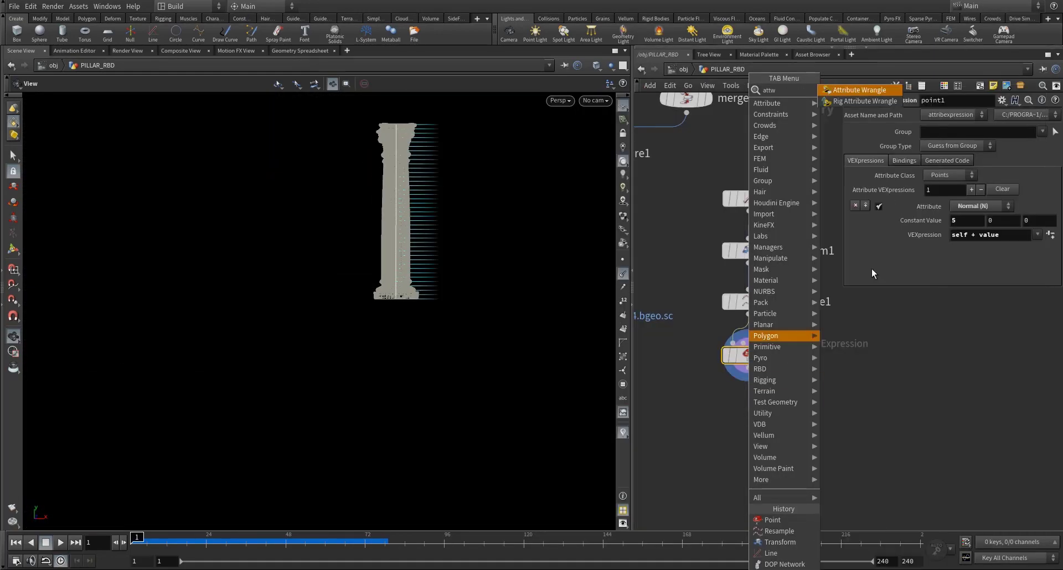
click(859, 90)
click(750, 413)
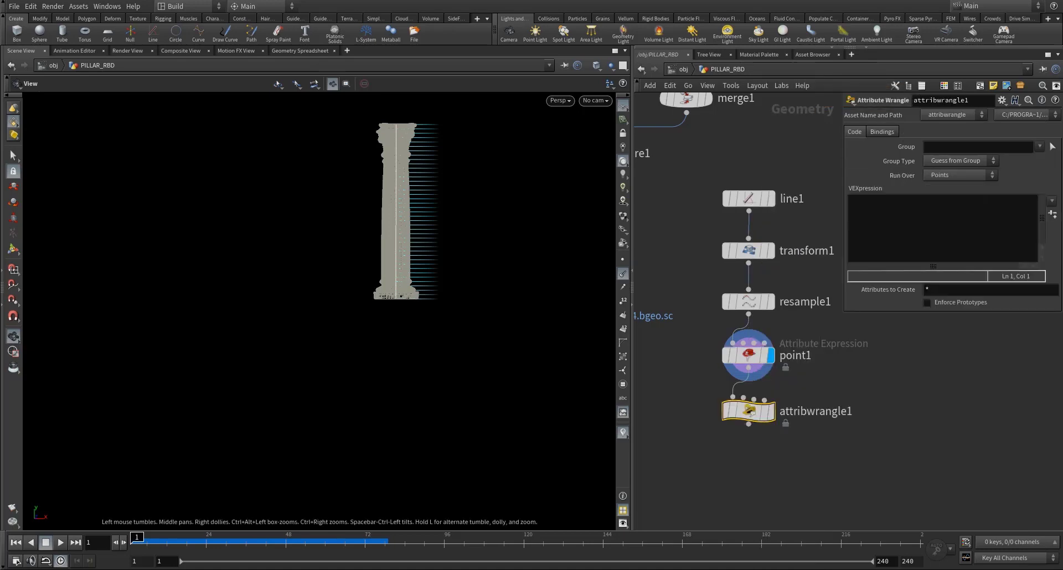
click(770, 410)
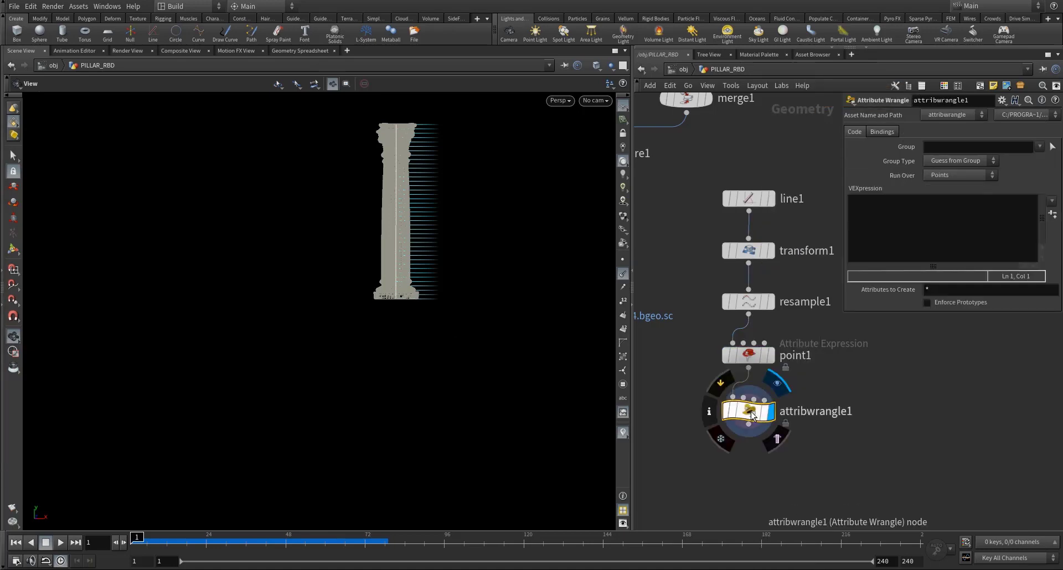
click(906, 219)
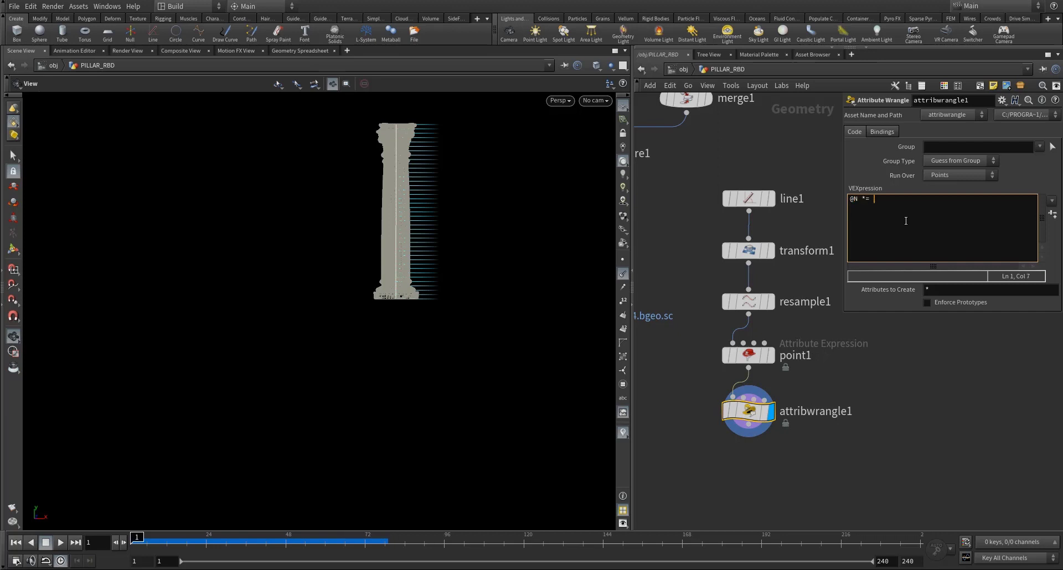
text(@N *= chramp())
text("NormalsCurve", @curveu);)
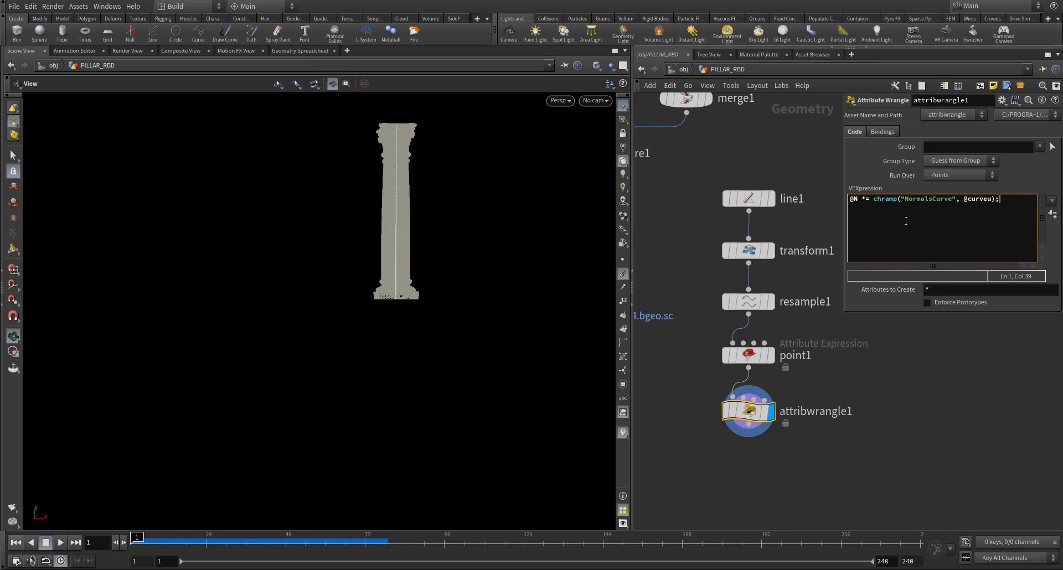
click(1052, 215)
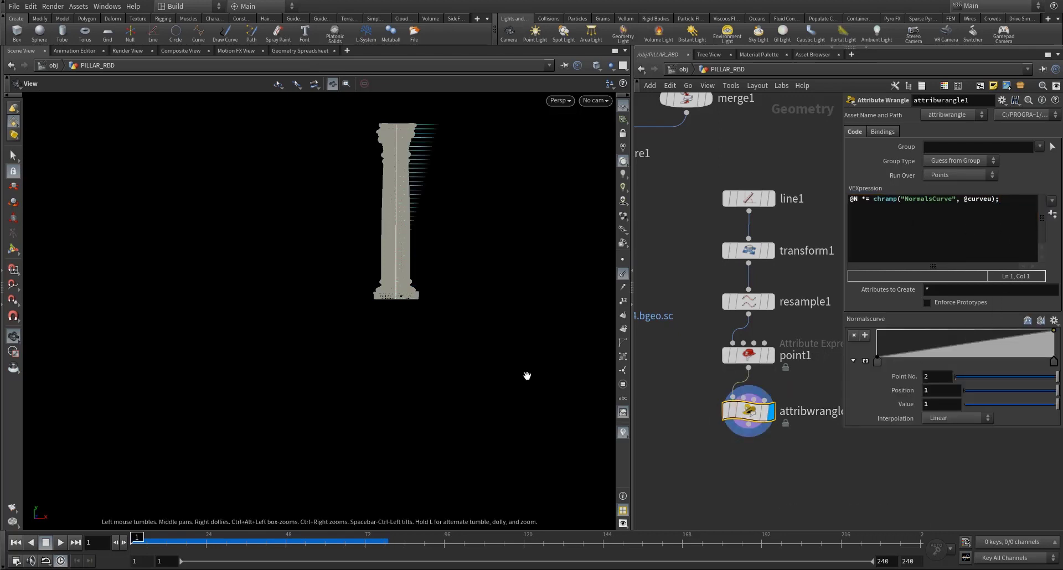
Turn off the template display of timeshift1 so the pillar is hidden and only the line's normals are shown
drag(451, 201, 447, 207)
scroll(720, 367, down, 3)
middle_drag(720, 367, 873, 341)
scroll(785, 325, up, 4)
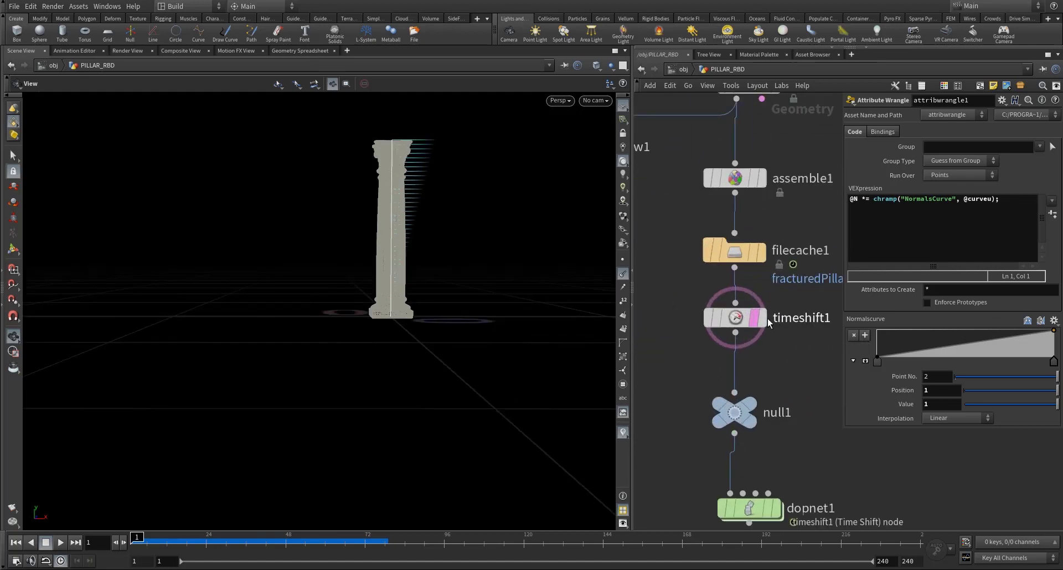
click(756, 321)
scroll(756, 356, down, 4)
middle_drag(763, 357, 694, 353)
mouse_move(430, 216)
mouse_down()
mouse_move(384, 223)
mouse_move(437, 222)
mouse_up()
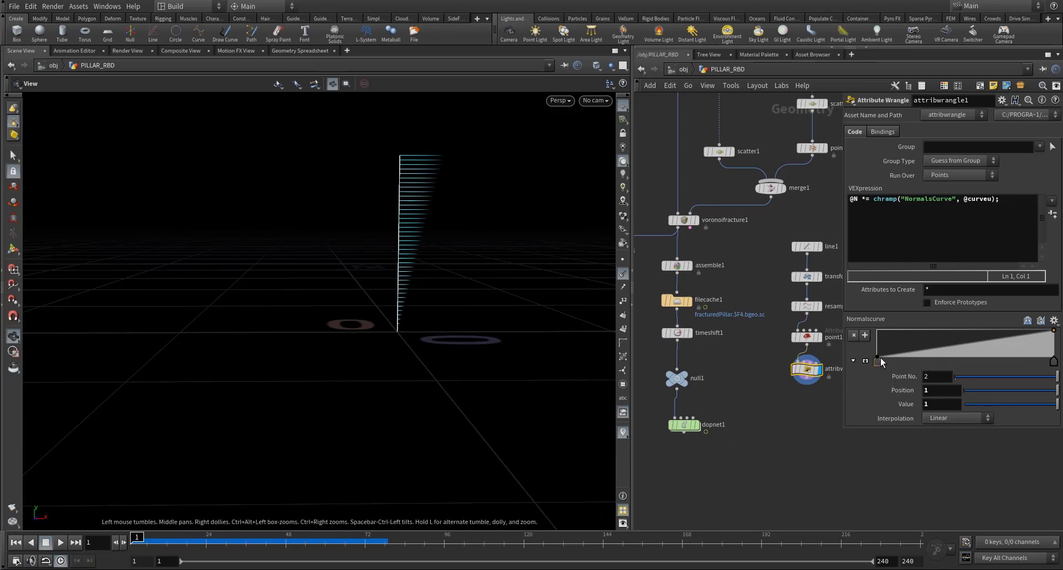
Inspect the start and end points of the Normalscurve ramp
mouse_move(878, 356)
mouse_down()
mouse_move(875, 344)
mouse_move(875, 360)
mouse_up()
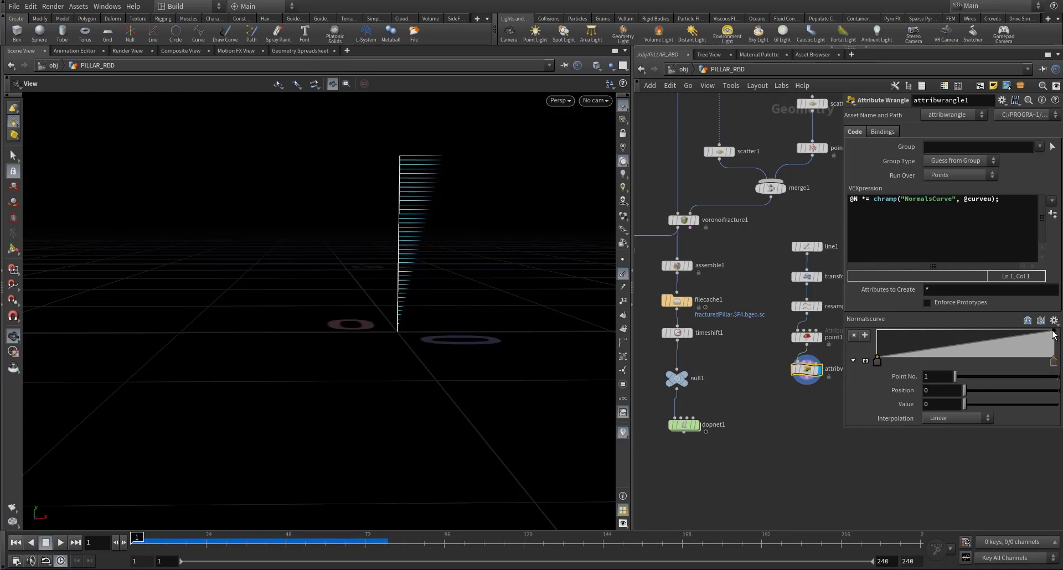
mouse_move(1054, 364)
mouse_down()
mouse_move(1000, 363)
mouse_move(1060, 358)
mouse_up()
mouse_move(965, 346)
mouse_down()
mouse_move(922, 344)
mouse_move(941, 336)
mouse_move(958, 354)
mouse_move(962, 328)
mouse_move(1009, 346)
mouse_move(978, 340)
mouse_move(1002, 356)
mouse_move(967, 343)
mouse_up()
key(Delete)
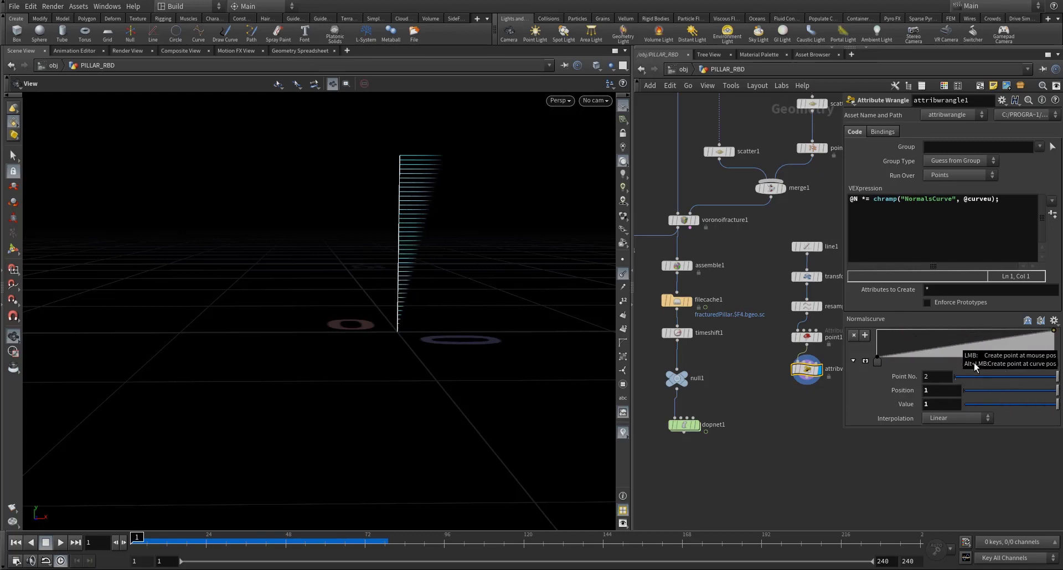
Append an Attribute VOP node to the Attribute Wrangle
middle_drag(793, 413, 743, 370)
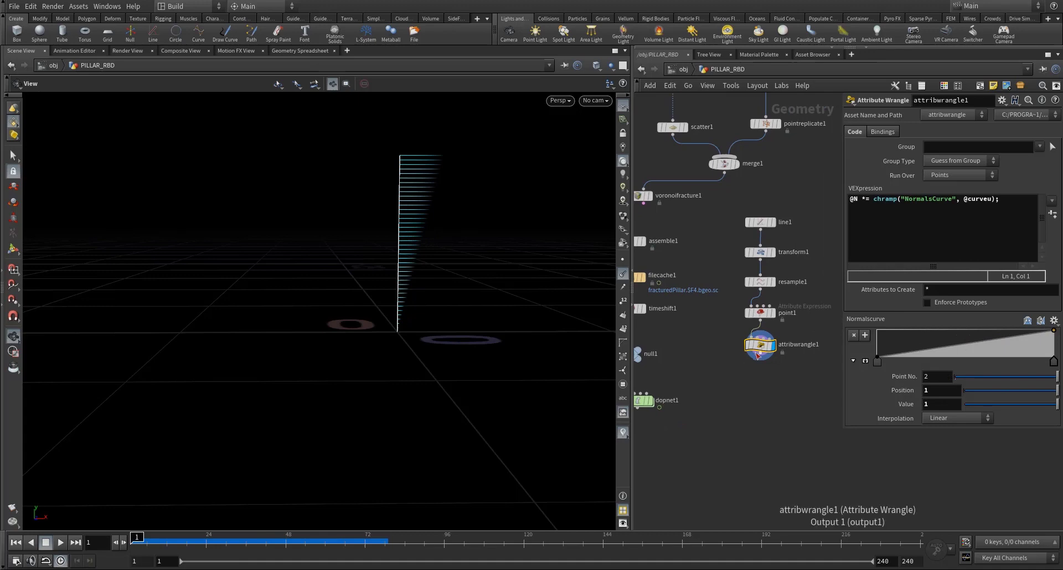
key(Tab)
text(attv)
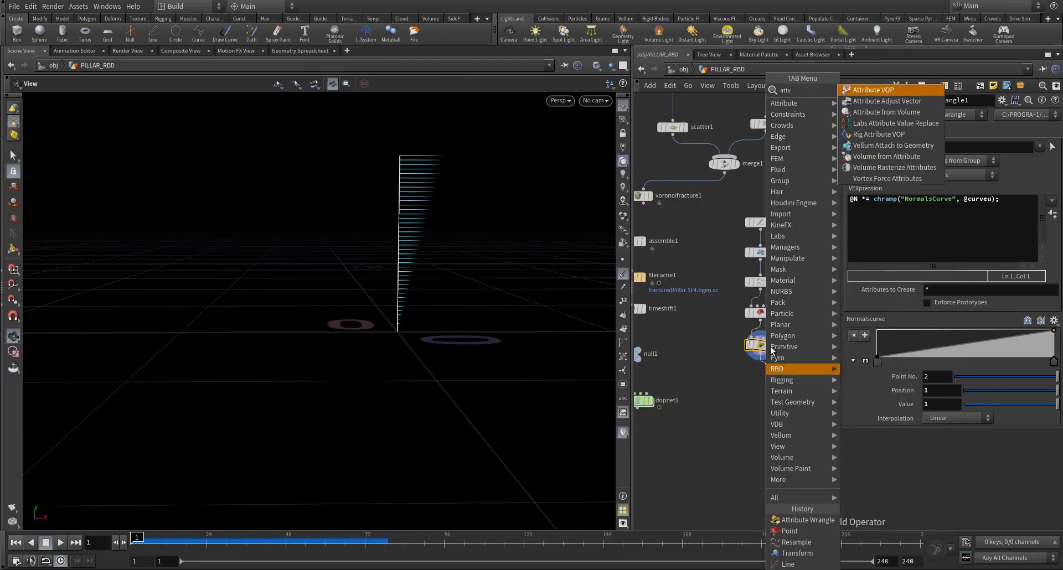
click(856, 91)
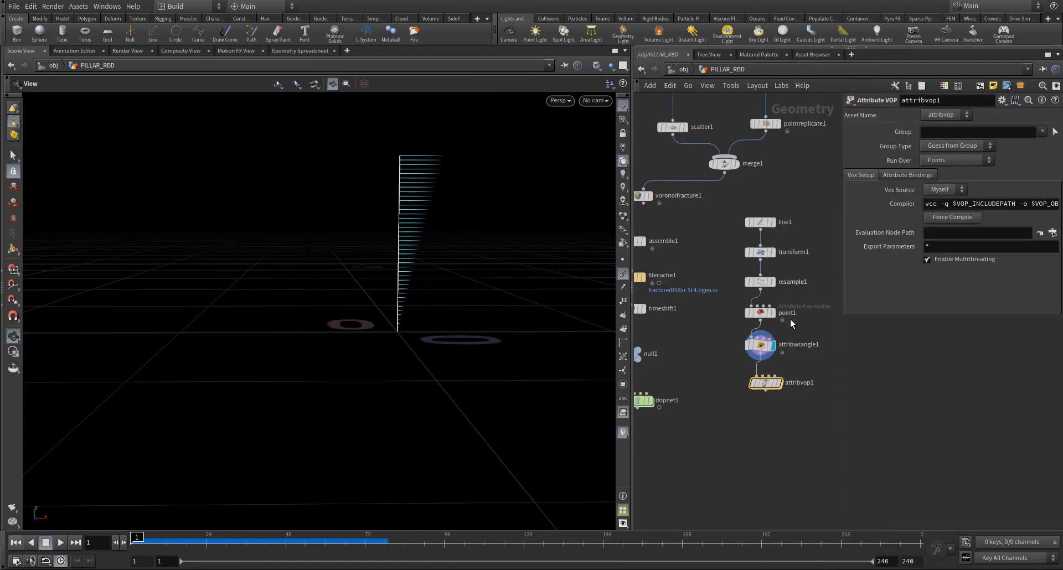
Inside the Attribute VOP, wire the global N to the output's v, force and N, and return to the PILLAR_RBD network
double_click(766, 385)
scroll(812, 356, down, 2)
scroll(743, 385, up, 5)
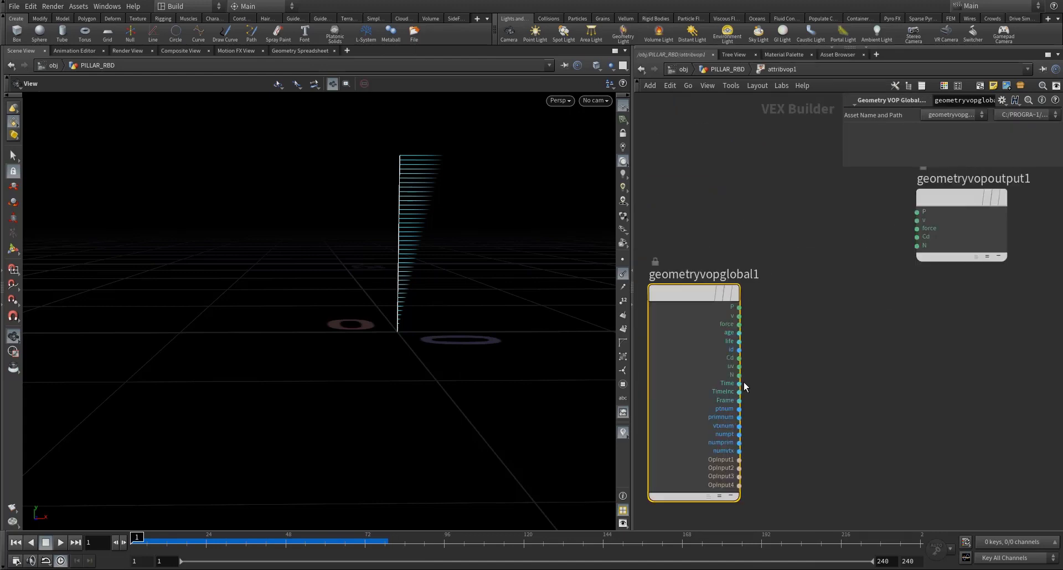
click(738, 375)
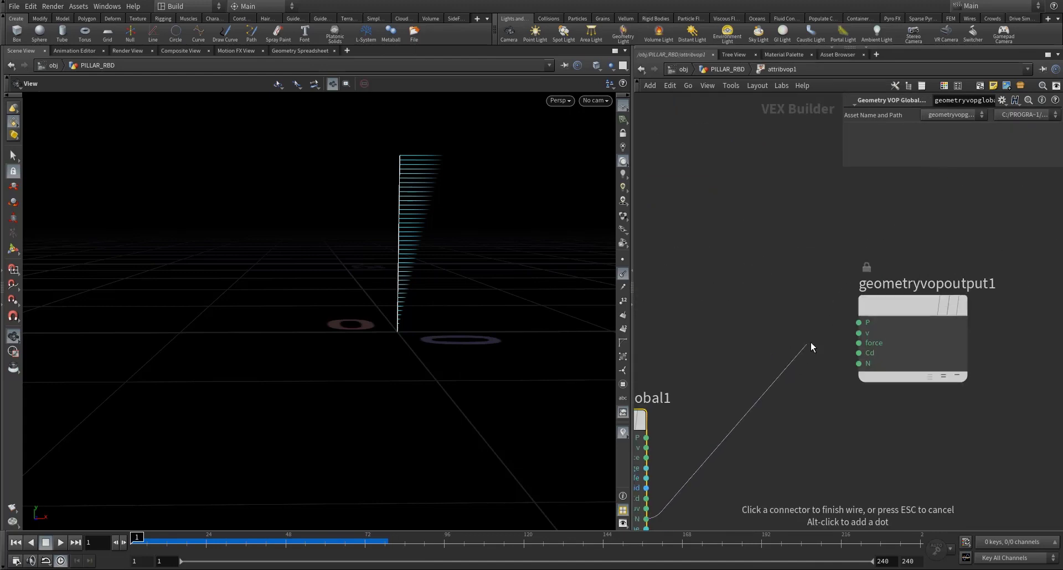
click(856, 343)
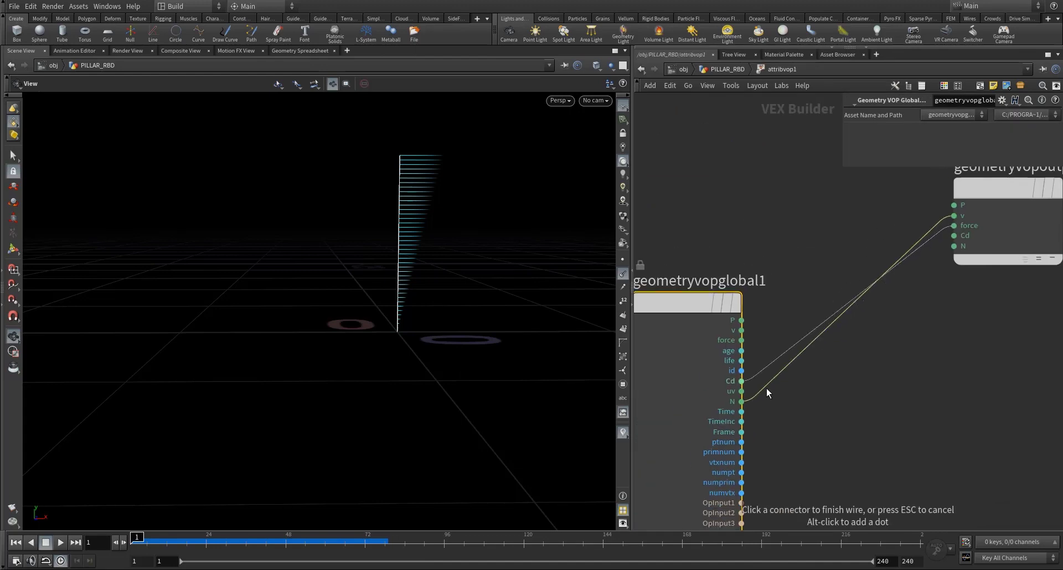
click(742, 402)
click(743, 402)
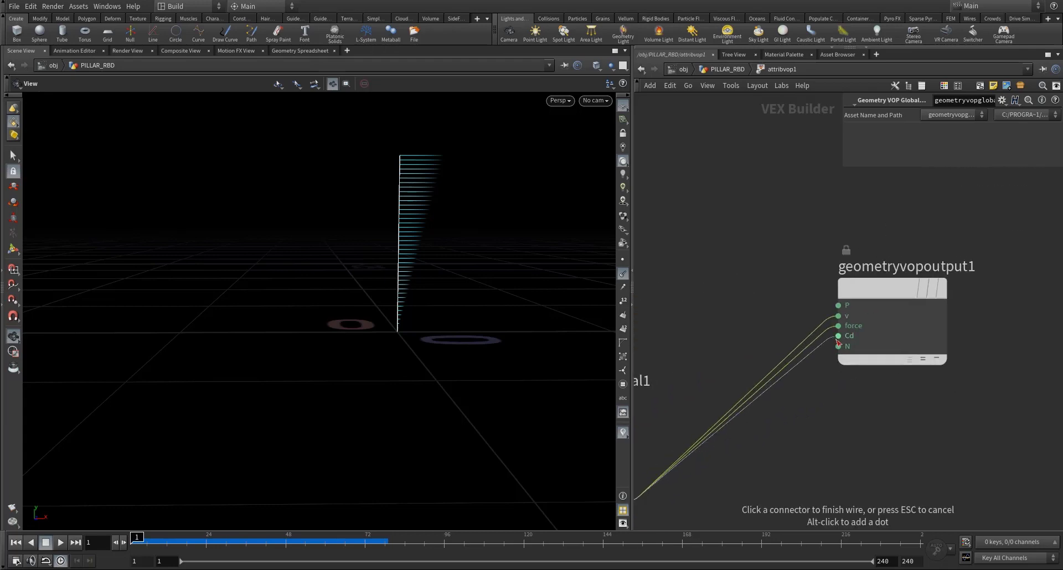
click(839, 346)
key(h)
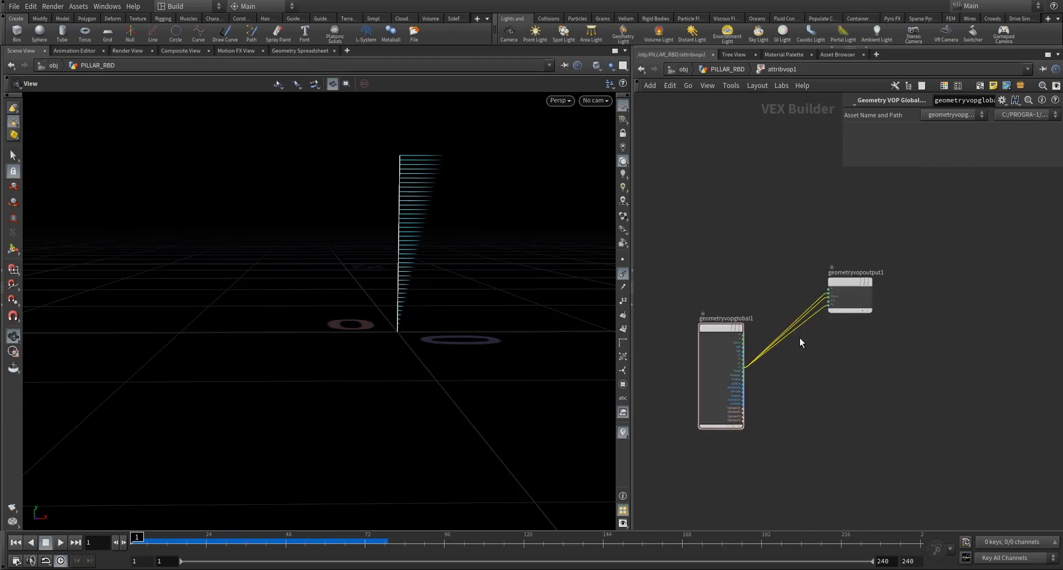
scroll(759, 357, up, 5)
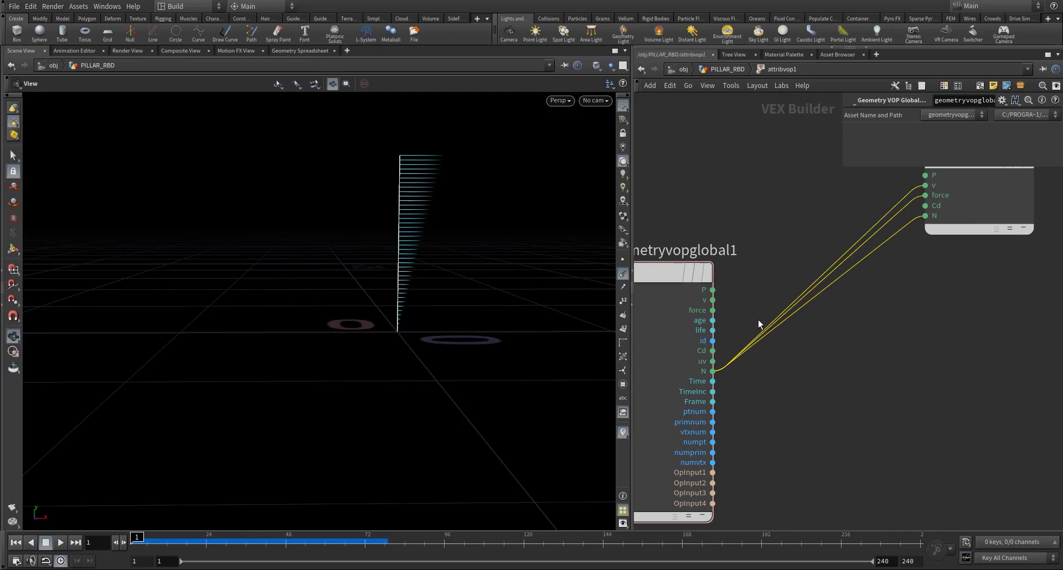
middle_drag(872, 305, 828, 406)
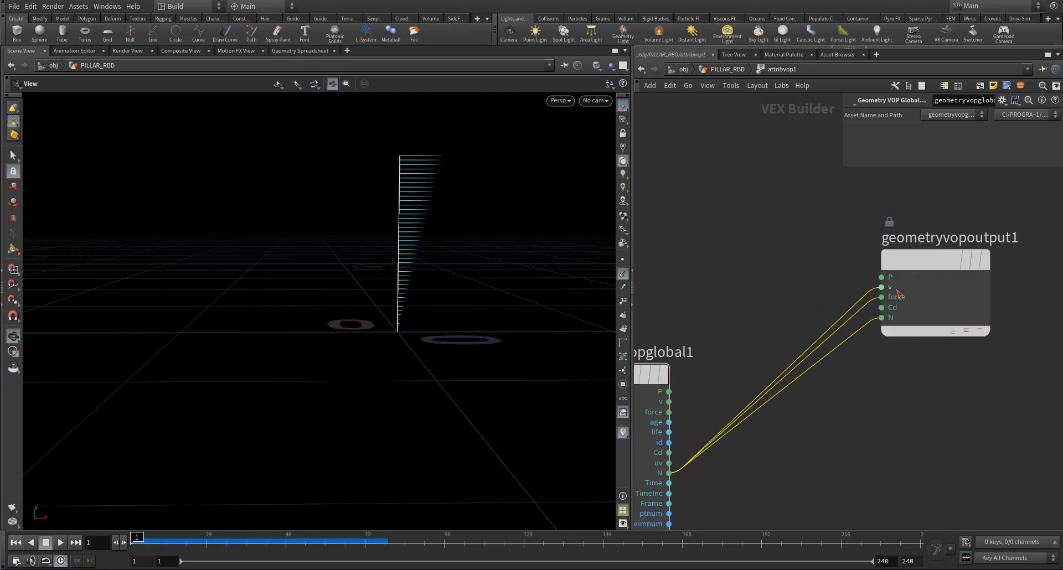
click(727, 69)
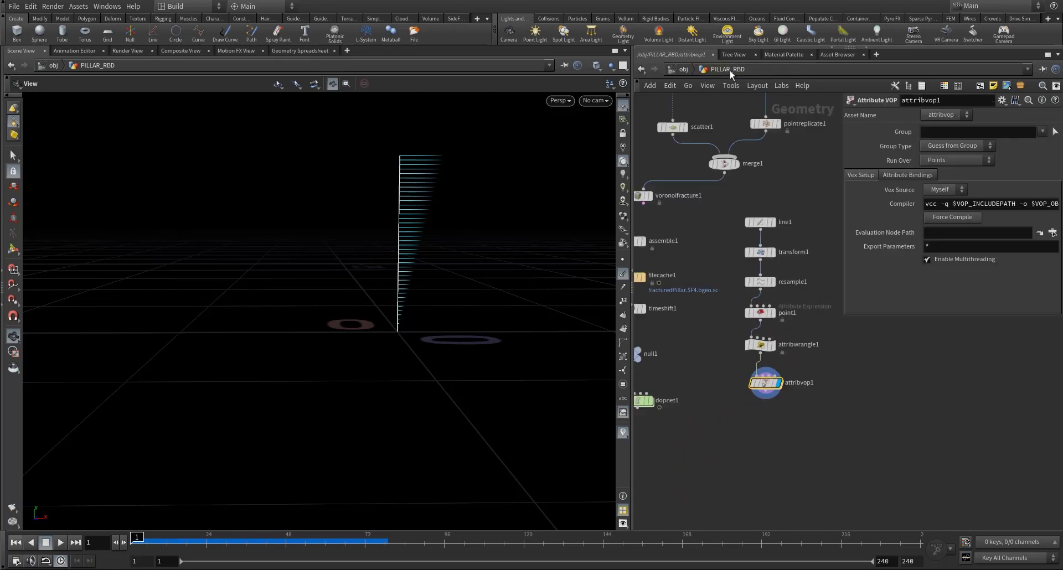
Append a Null node to the Attribute VOP and display it
click(764, 392)
key(Tab)
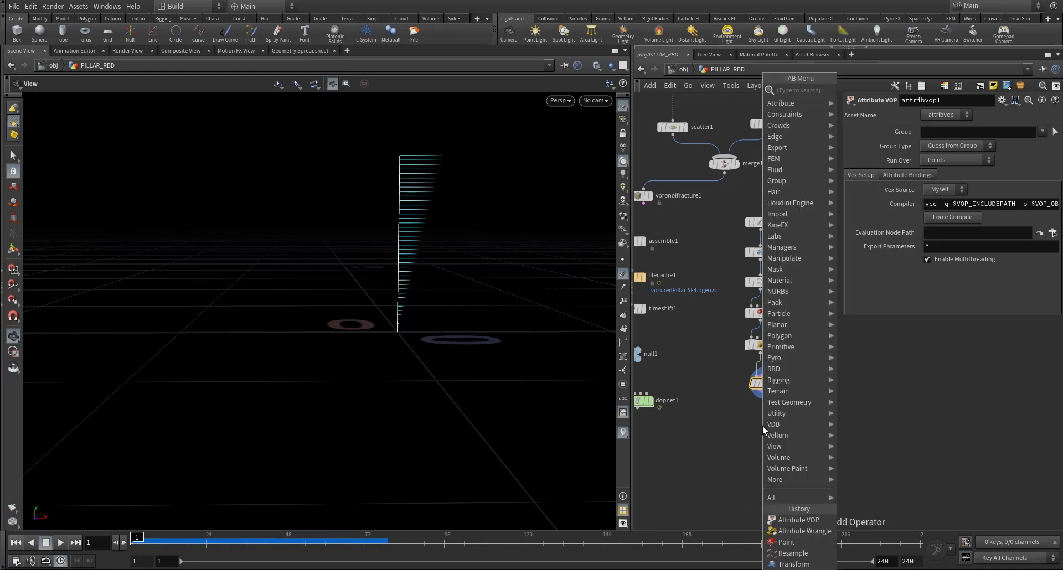
text(null)
key(Return)
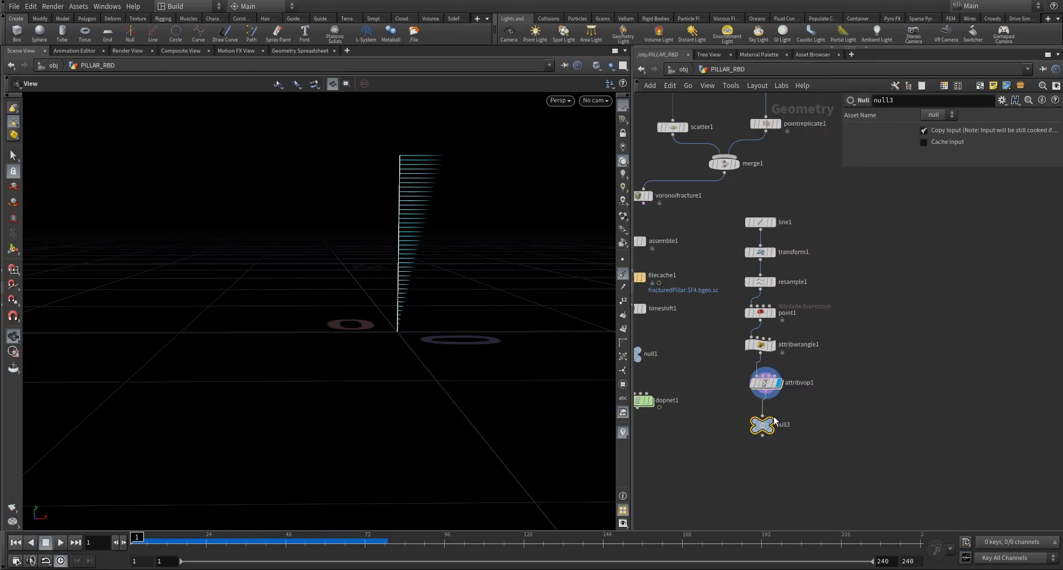
click(762, 426)
Connect the new Null to the second input of dopnet1 and move dopnet1 lower in the network
click(764, 436)
scroll(727, 383, up, 1)
middle_drag(727, 382, 807, 385)
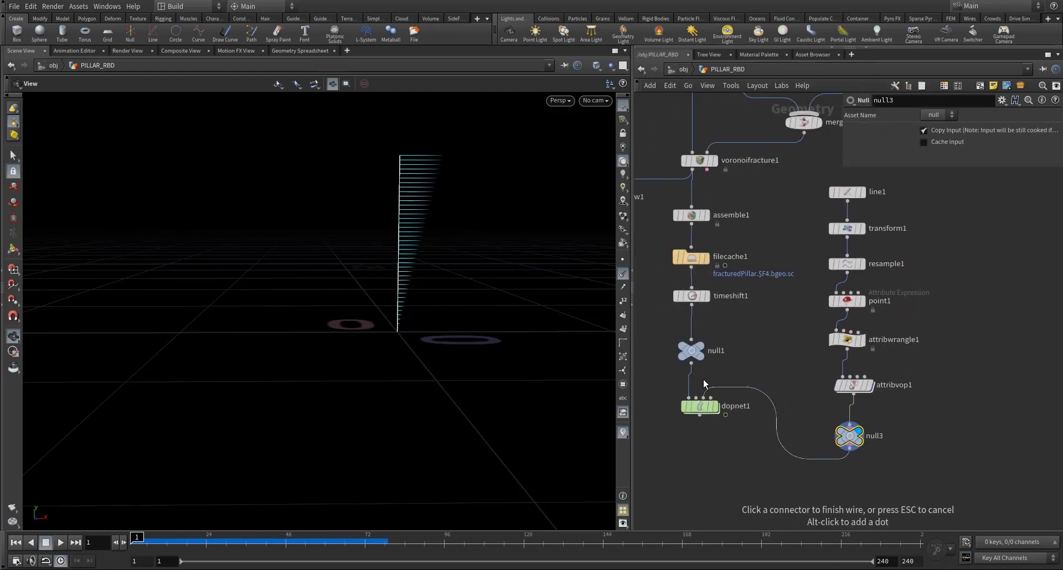
click(695, 391)
drag(700, 407, 701, 480)
middle_drag(718, 416, 731, 330)
scroll(723, 409, up, 1)
click(701, 393)
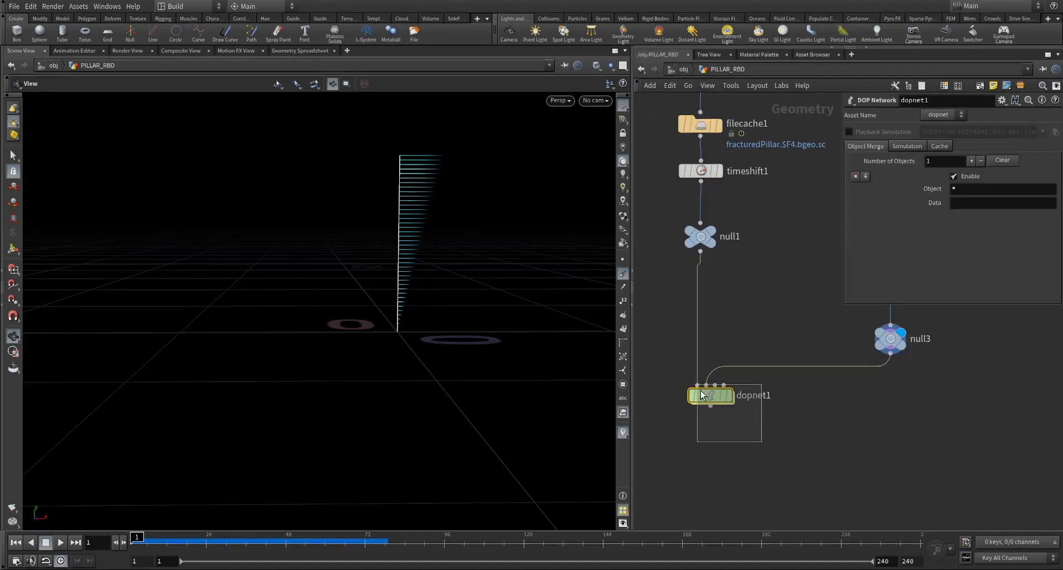
middle_drag(852, 424, 802, 457)
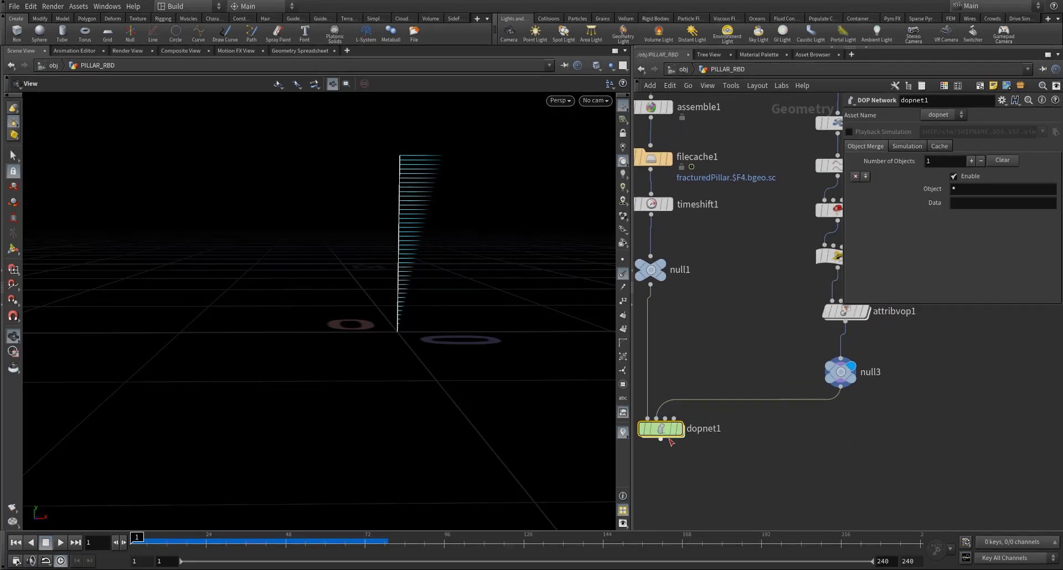
Rename the Null below the Attribute VOP as OUT_Force
double_click(874, 372)
text(O)
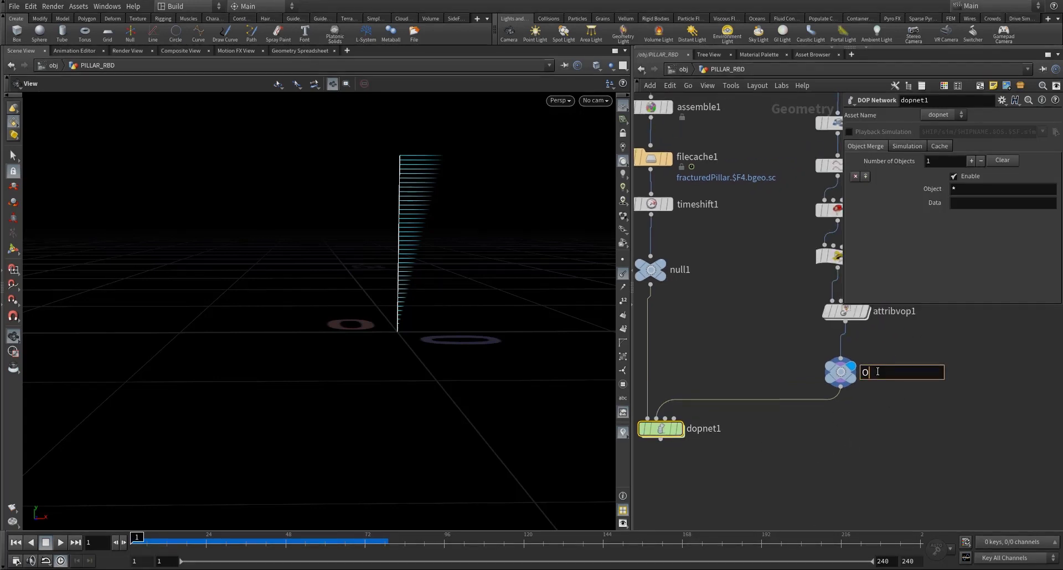
text(UT_Force)
key(Return)
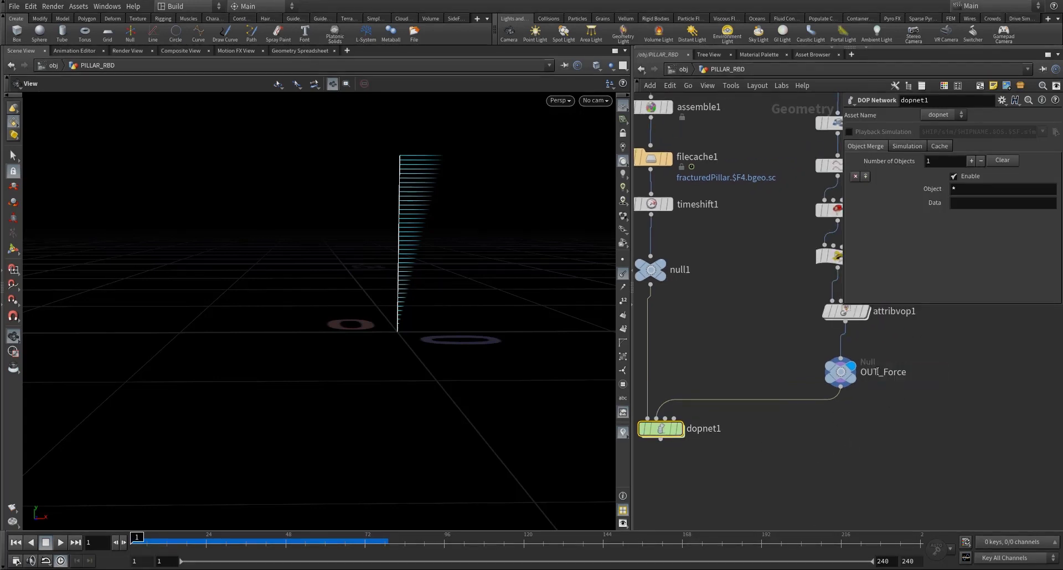
Inside dopnet1, add a Geometry VOP node and connect it to the rigid body solver's third input
middle_drag(685, 325, 742, 268)
double_click(718, 373)
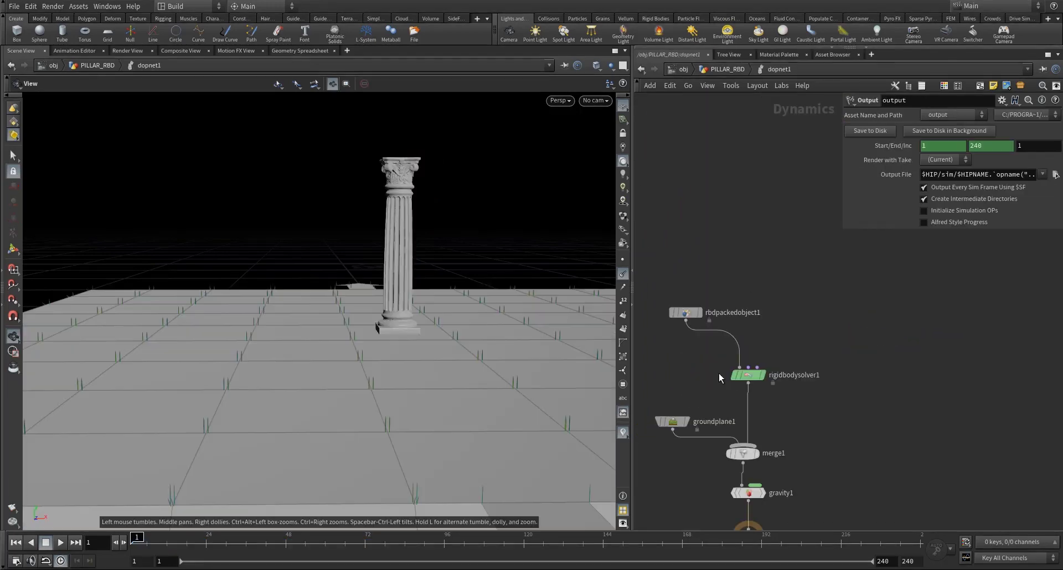
scroll(754, 372, down, 3)
middle_drag(795, 339, 773, 358)
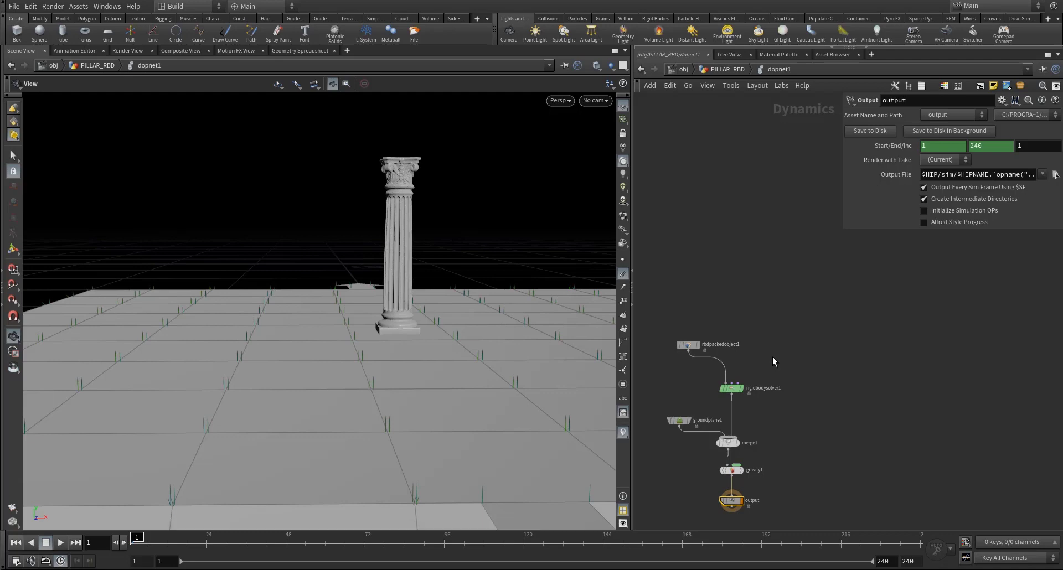
key(Tab)
text(go)
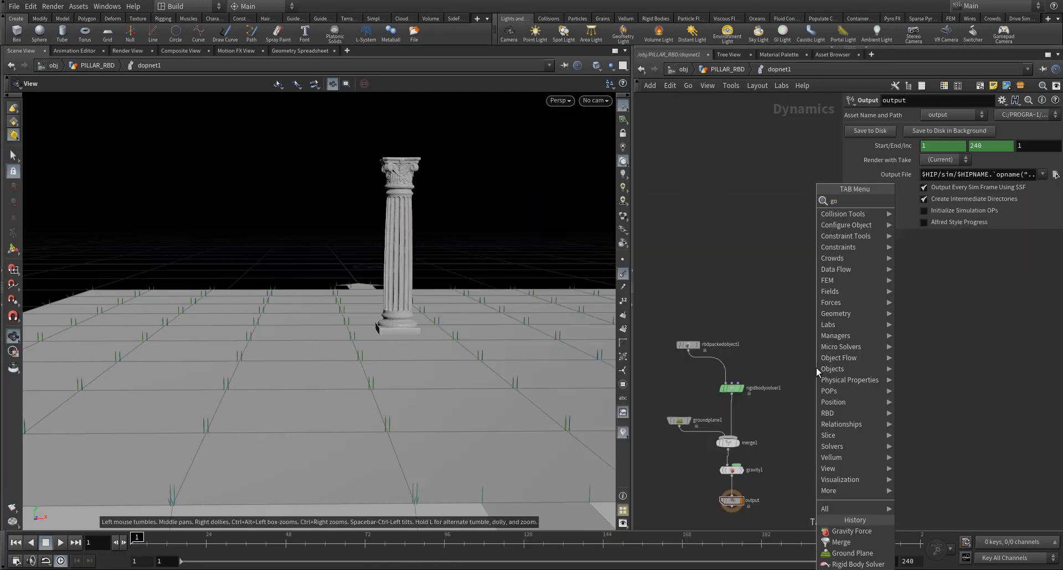
key(BackSpace)
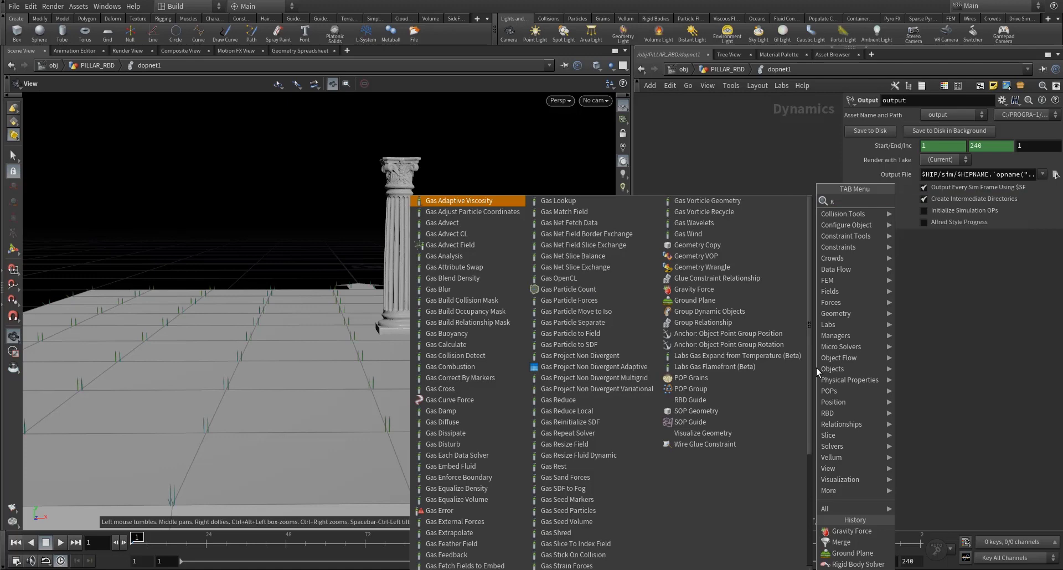
text(eo)
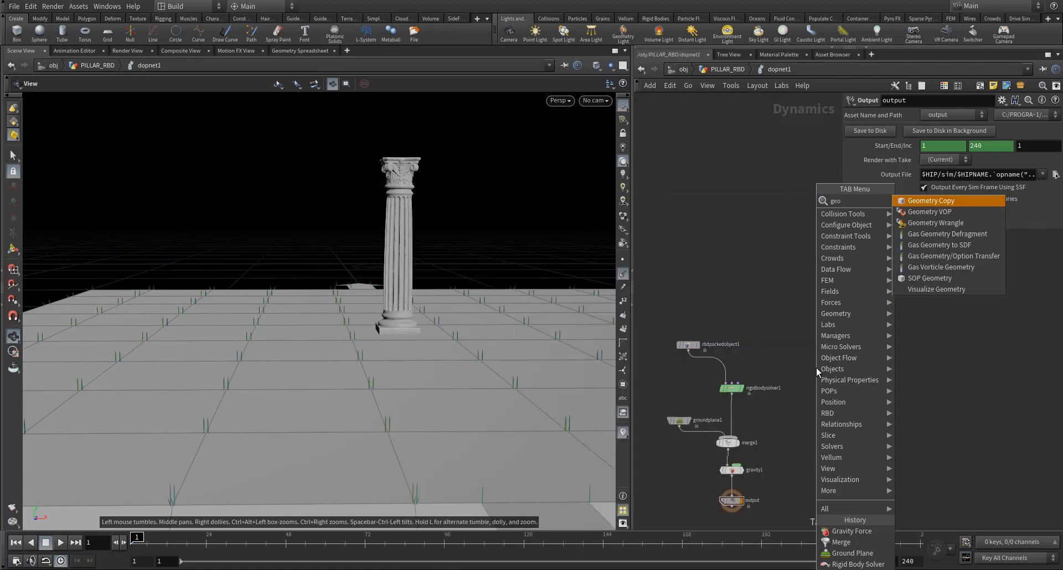
key(Return)
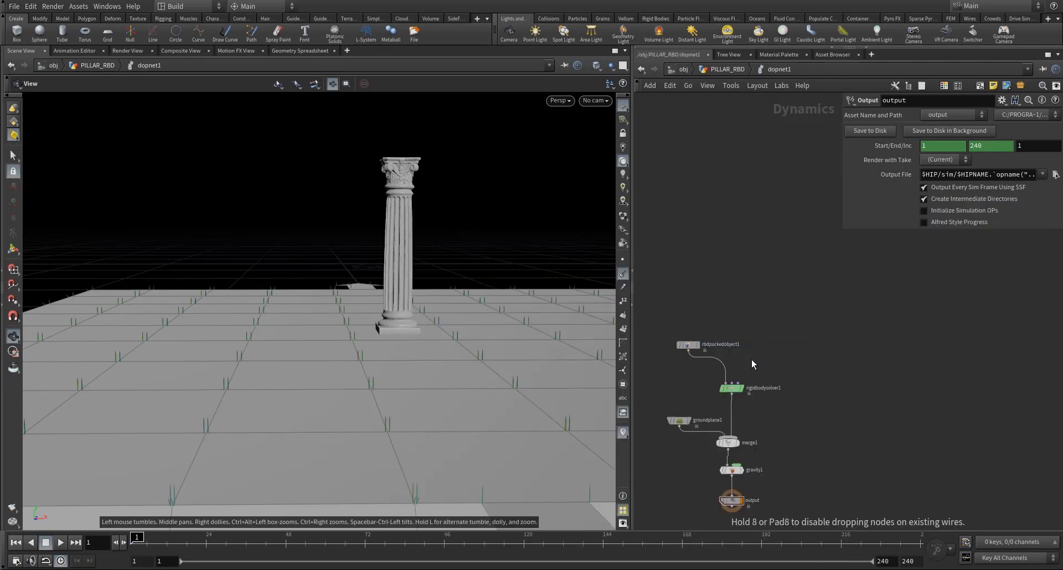
click(752, 360)
scroll(732, 376, up, 3)
click(740, 387)
click(762, 356)
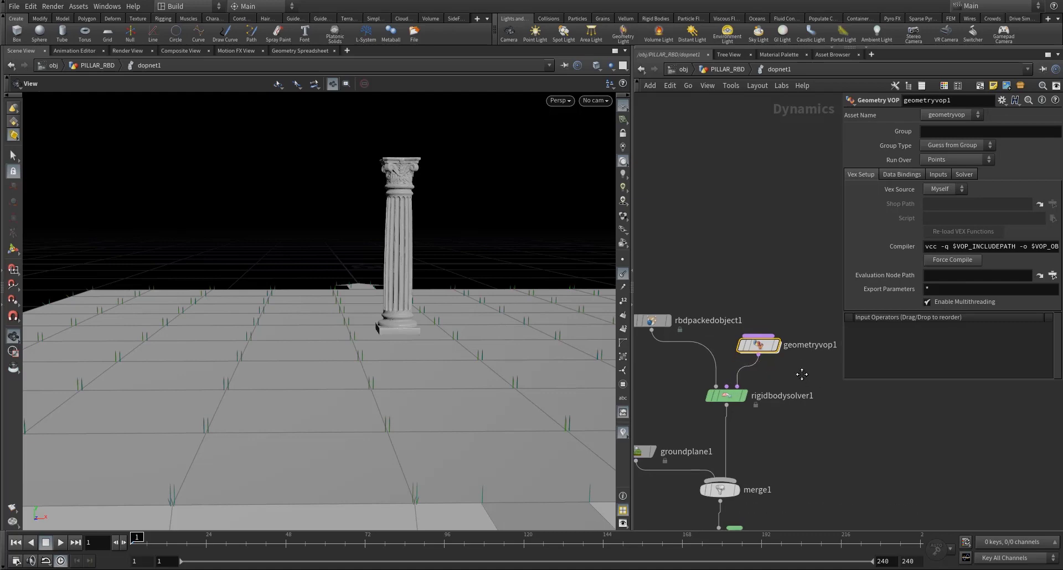
Set Input 2 of the Geometry VOP to Second Context Geometry
scroll(800, 370, down, 2)
scroll(740, 305, down, 3)
middle_drag(743, 316, 724, 291)
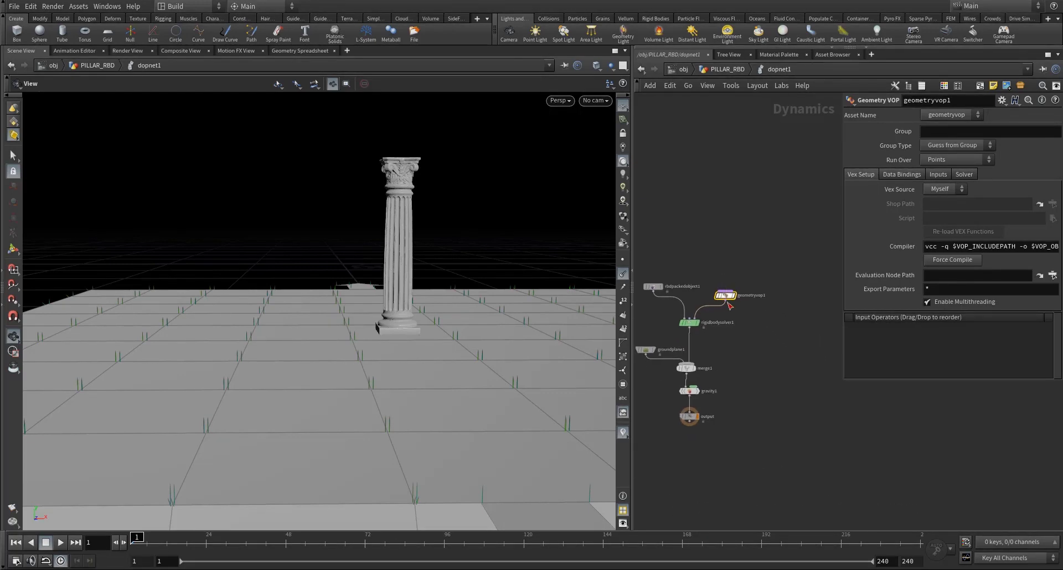
scroll(732, 298, up, 3)
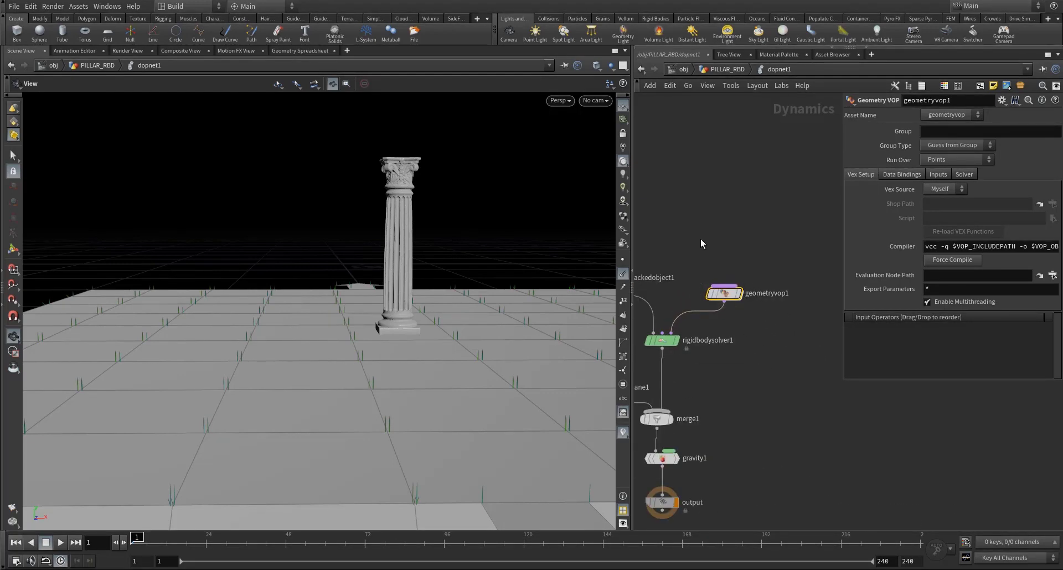
drag(693, 242, 765, 324)
click(938, 174)
click(955, 204)
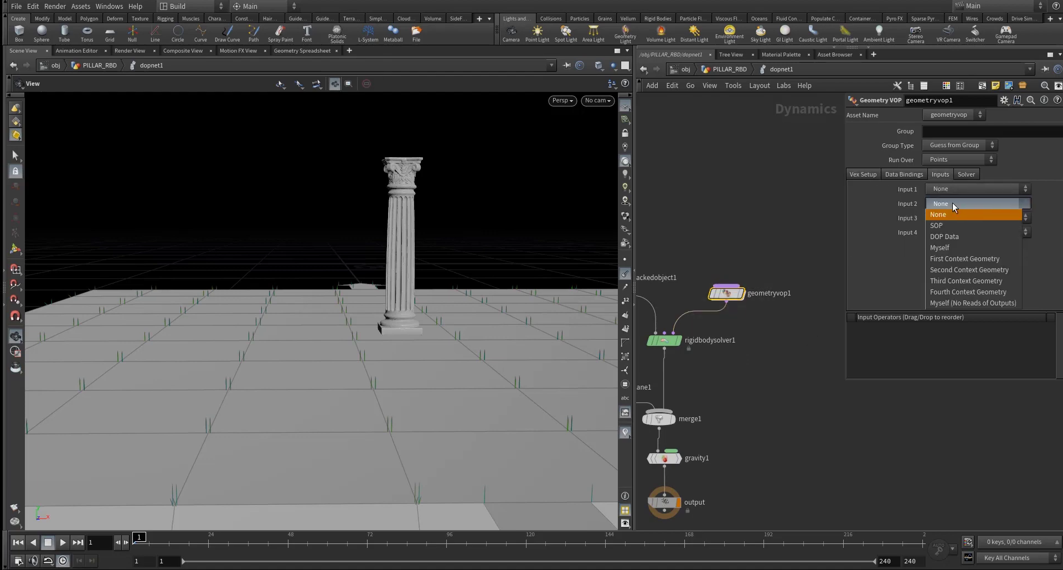
click(973, 270)
Check in the PILLAR_RBD network which dopnet1 input OUT_Force feeds, and return inside dopnet1
click(720, 69)
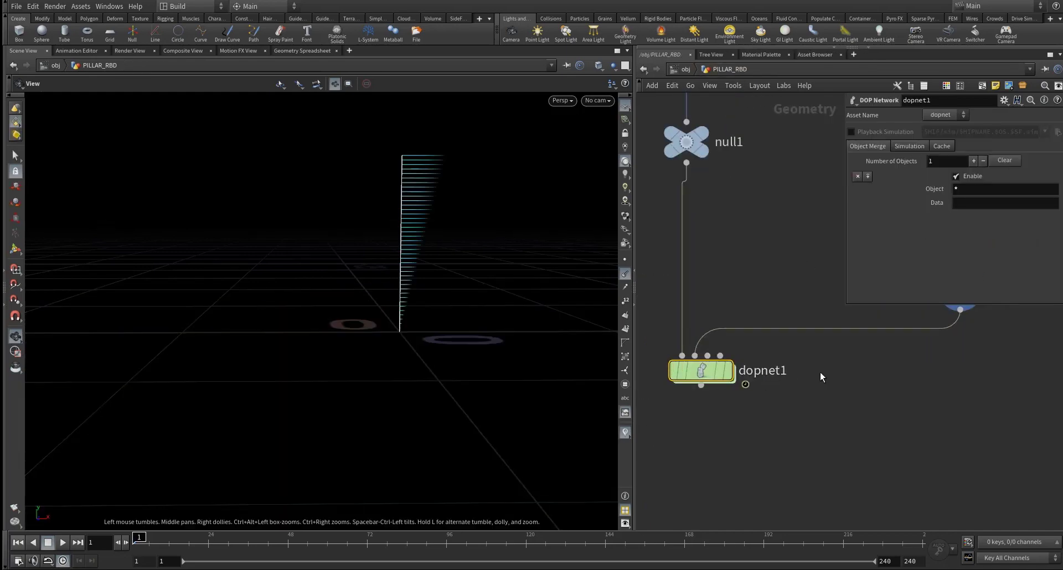
middle_drag(821, 377, 767, 483)
click(890, 393)
middle_drag(657, 375, 813, 307)
scroll(813, 307, down, 2)
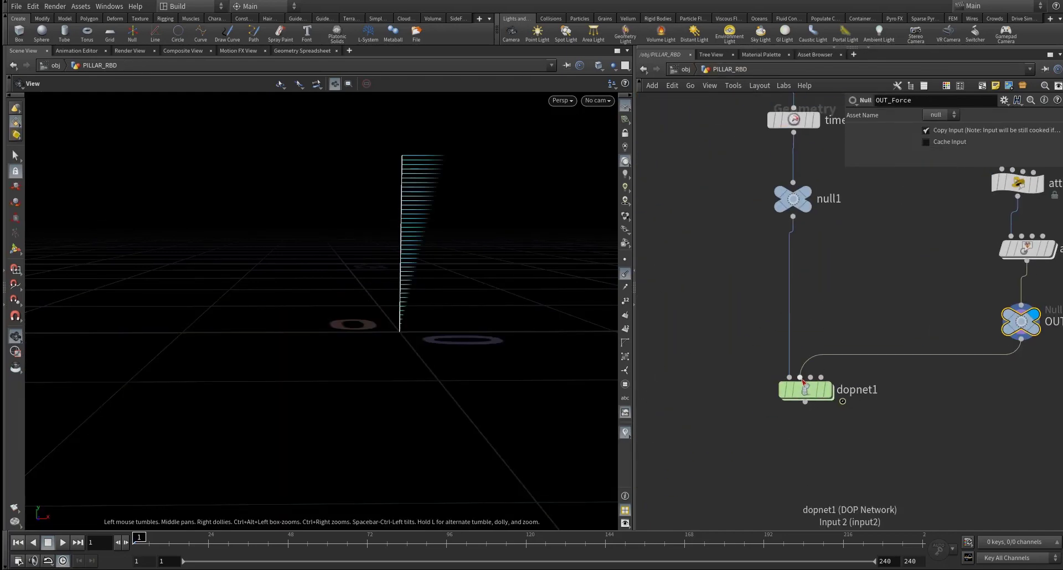
double_click(807, 392)
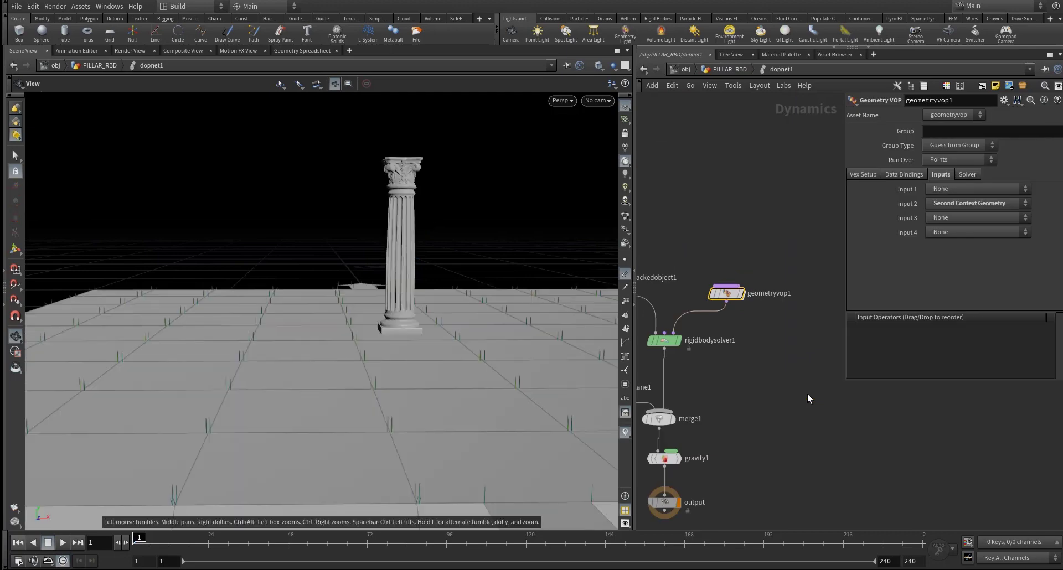
Inside geometryvop1, move the output node farther from the global parameters and add a Near Point node between them
double_click(724, 302)
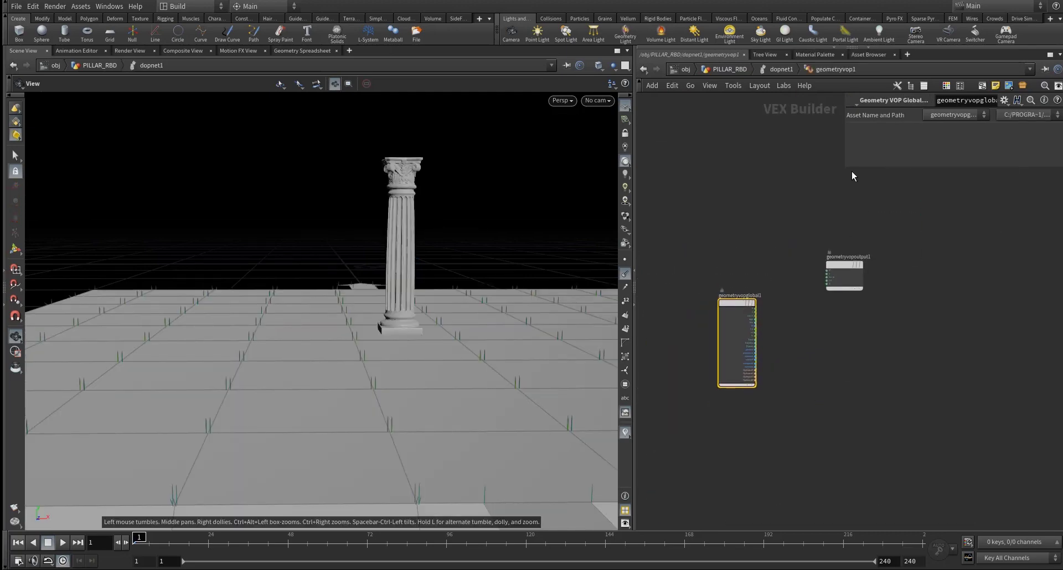
scroll(732, 258, down, 3)
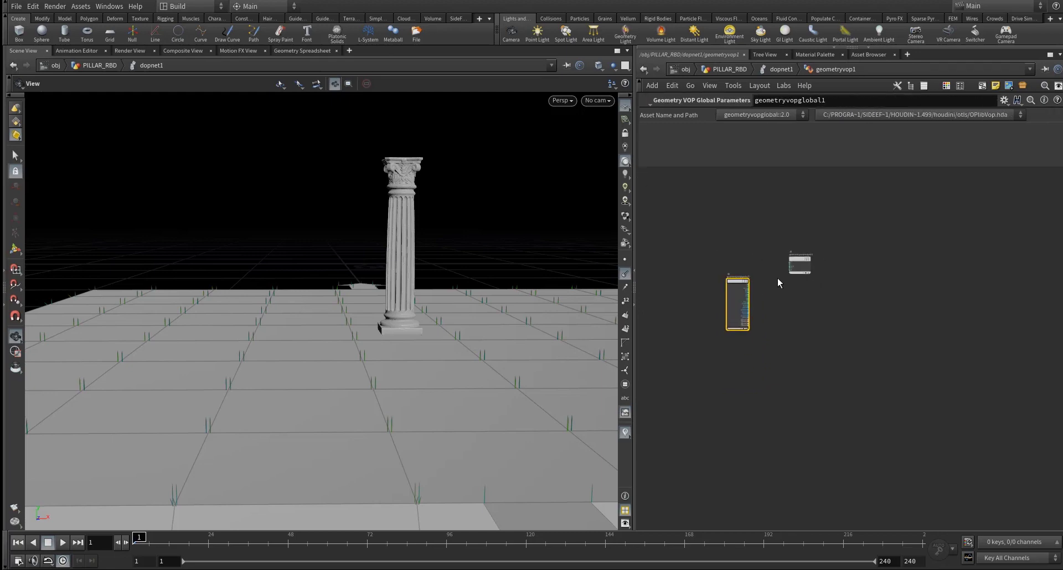
scroll(777, 278, up, 3)
drag(810, 241, 982, 273)
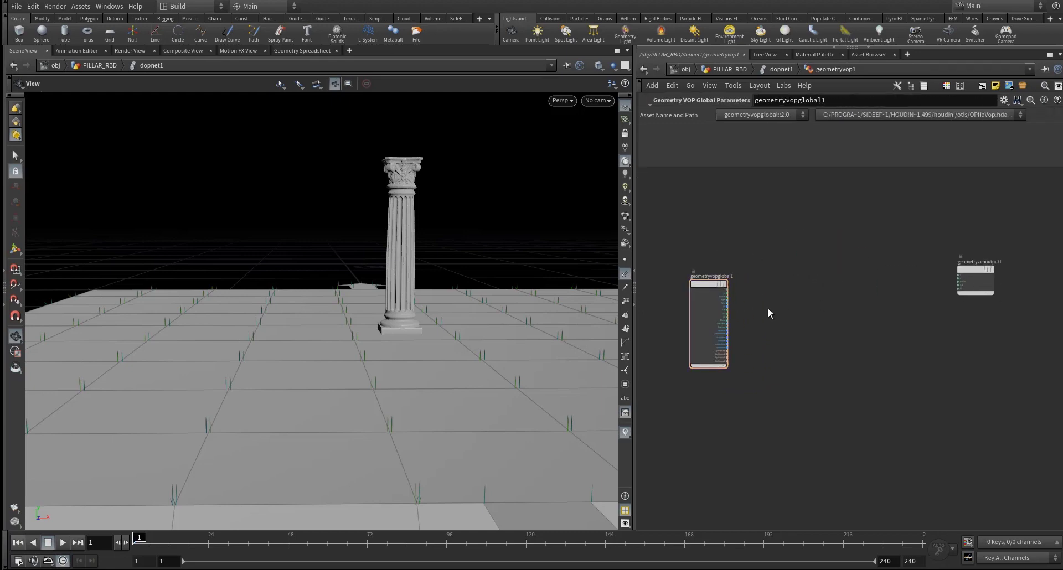
scroll(778, 310, up, 1)
key(Tab)
text(me)
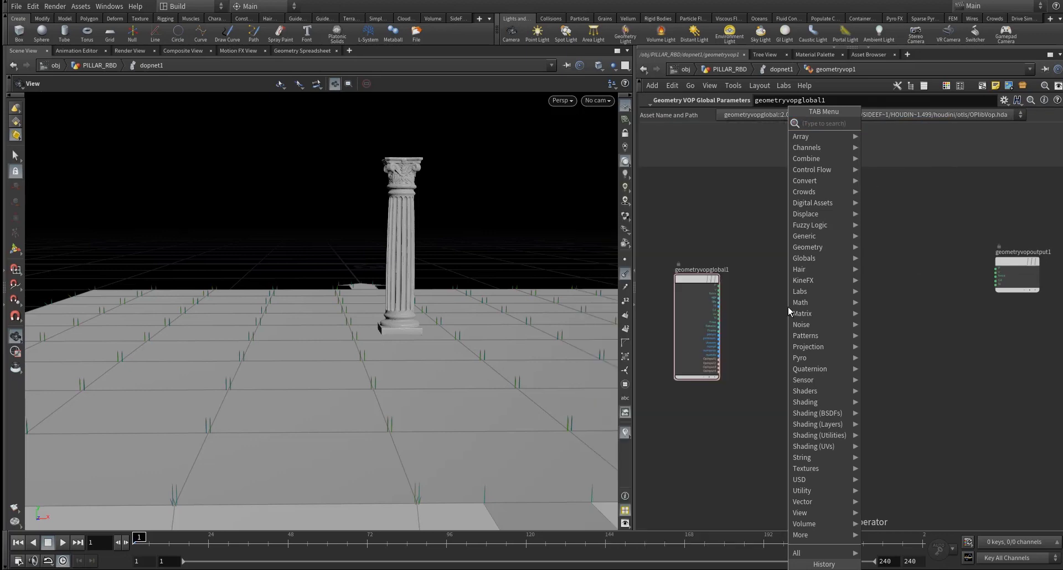
key(Escape)
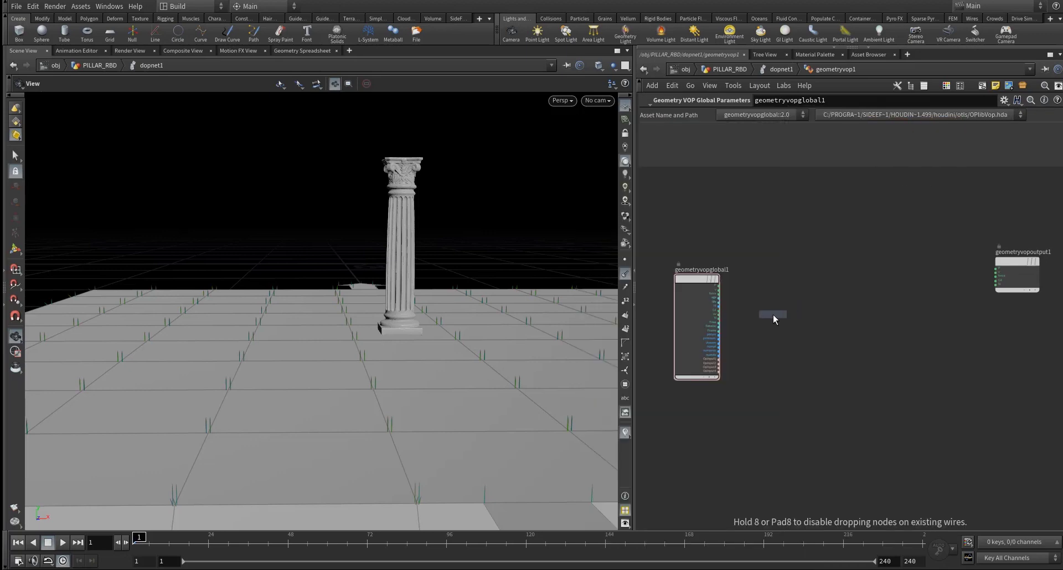
click(772, 314)
scroll(759, 323, up, 3)
scroll(714, 271, up, 2)
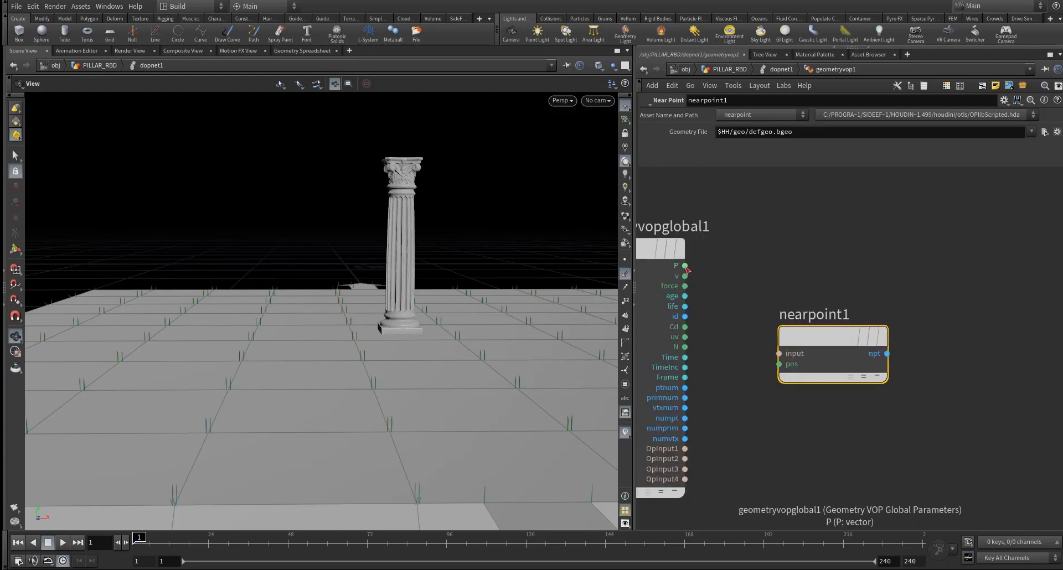
Connect the global P output to the Near Point's pos input and OpInput2 to its input connector
click(685, 266)
click(753, 367)
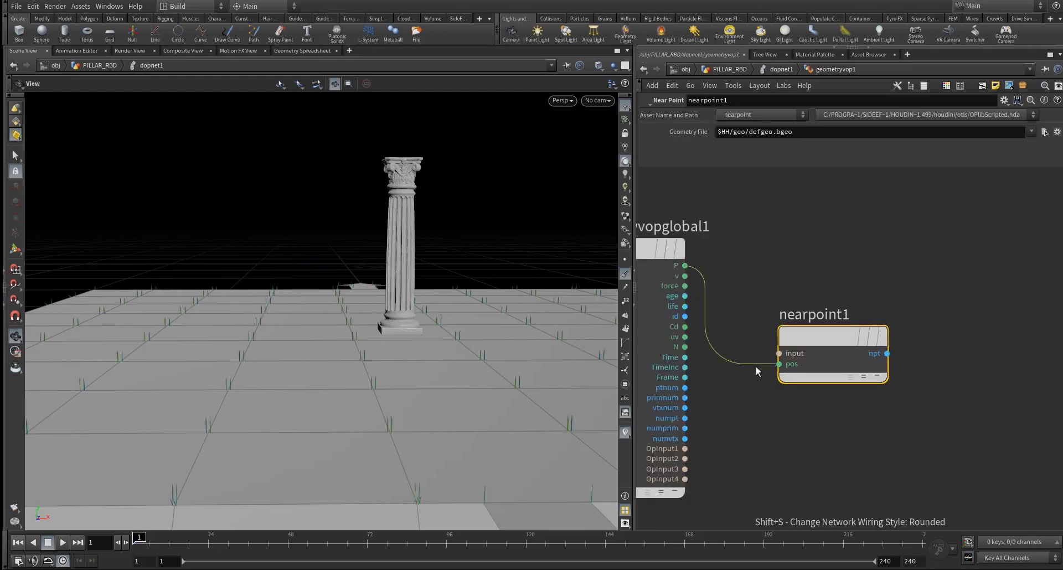
click(777, 353)
middle_drag(743, 355, 776, 230)
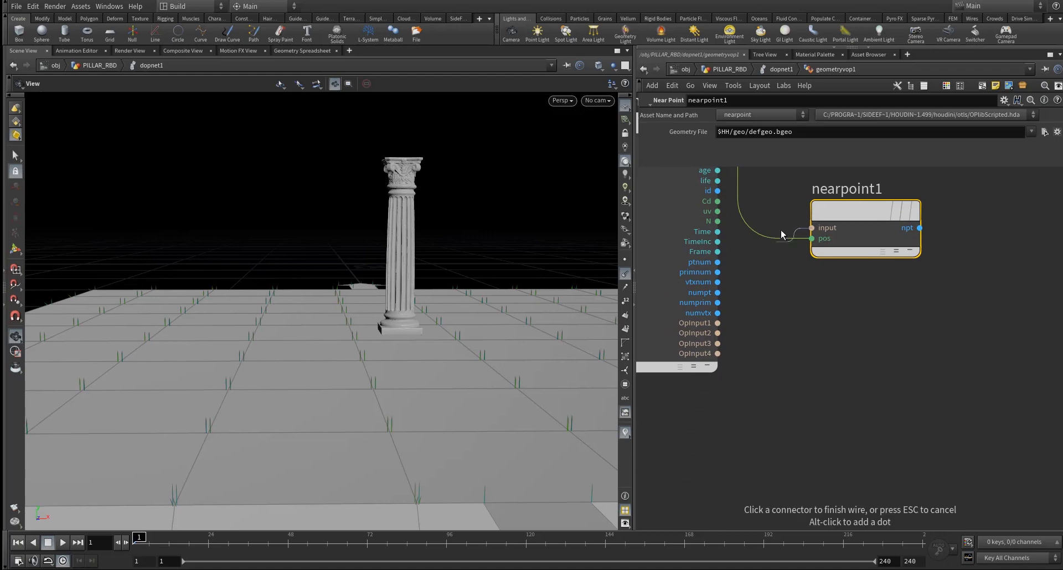
click(719, 334)
scroll(794, 308, down, 2)
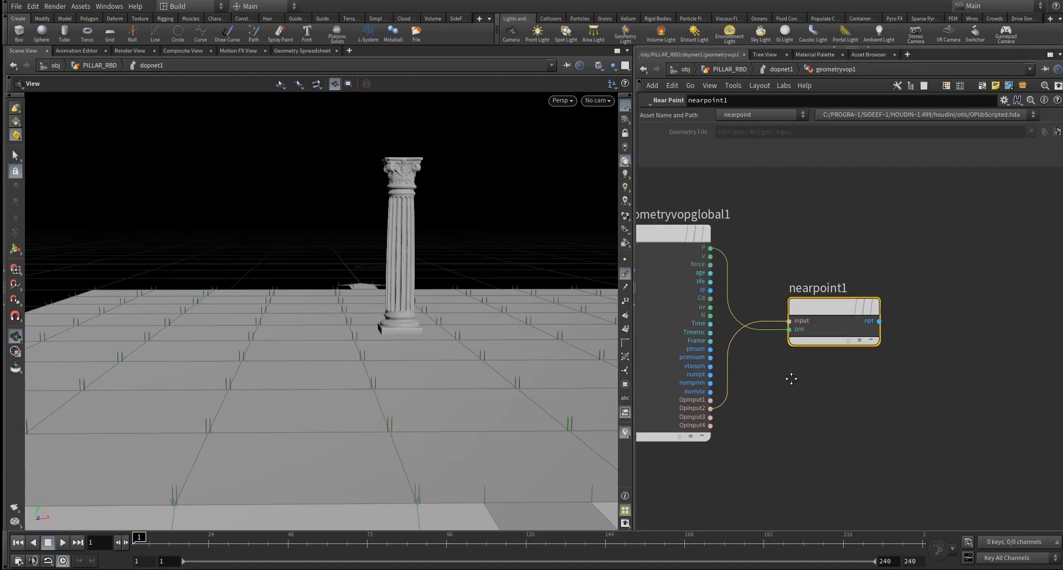
Review the Geometry VOP's Input 2 geometry source in dopnet1 and return inside the VOP network
click(781, 69)
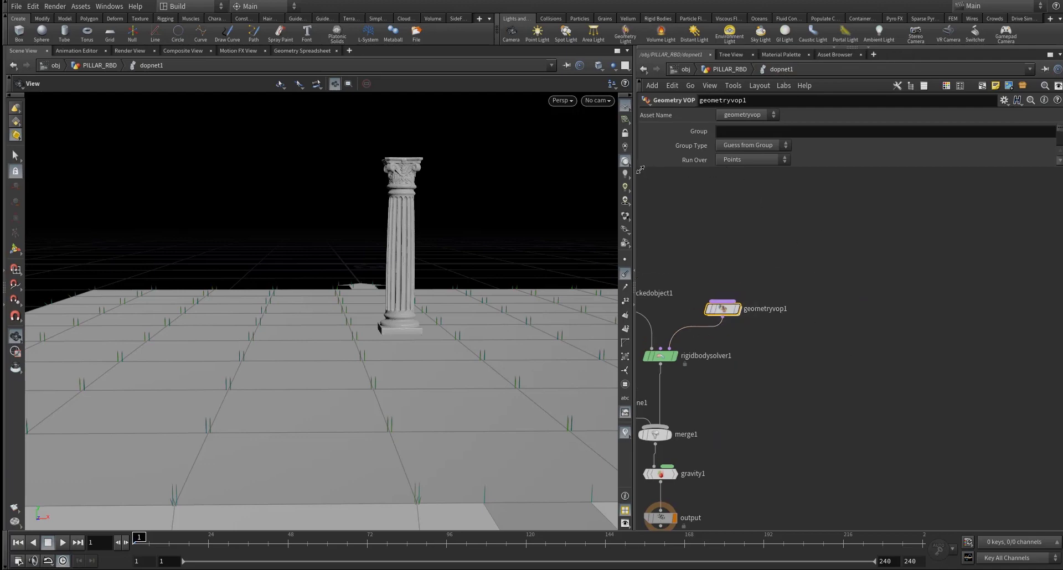
drag(641, 170, 848, 354)
click(954, 202)
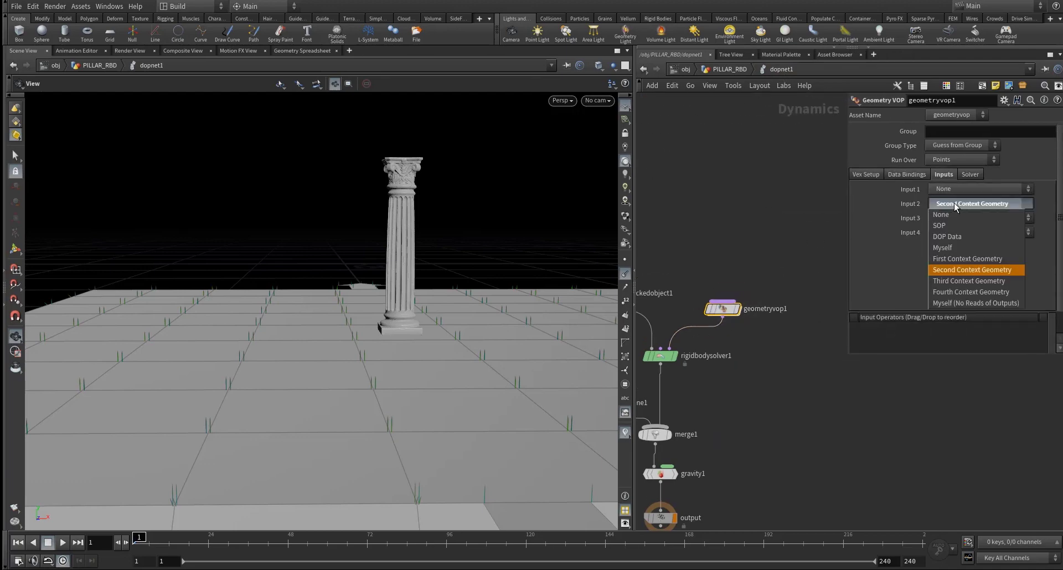
click(955, 202)
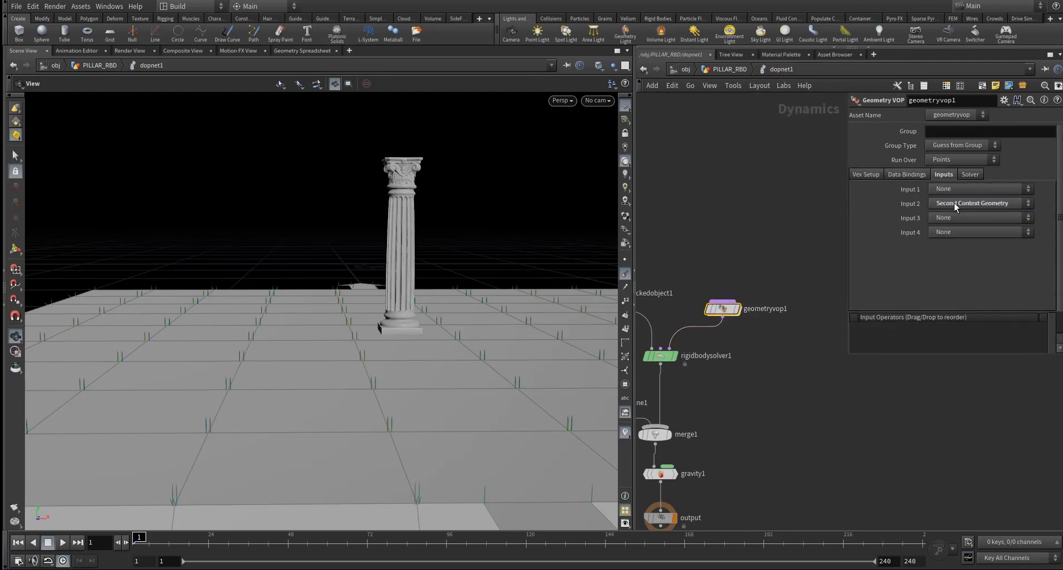
double_click(725, 315)
Add an Import Point Attribute node and place it above and beyond the Near Point node
scroll(786, 373, down, 3)
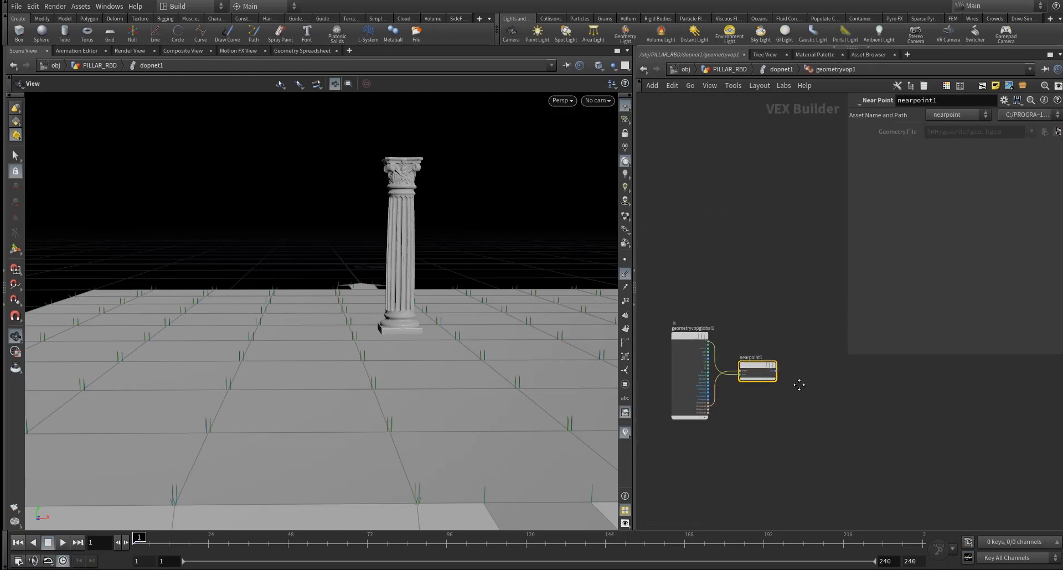
key(Tab)
text(impp)
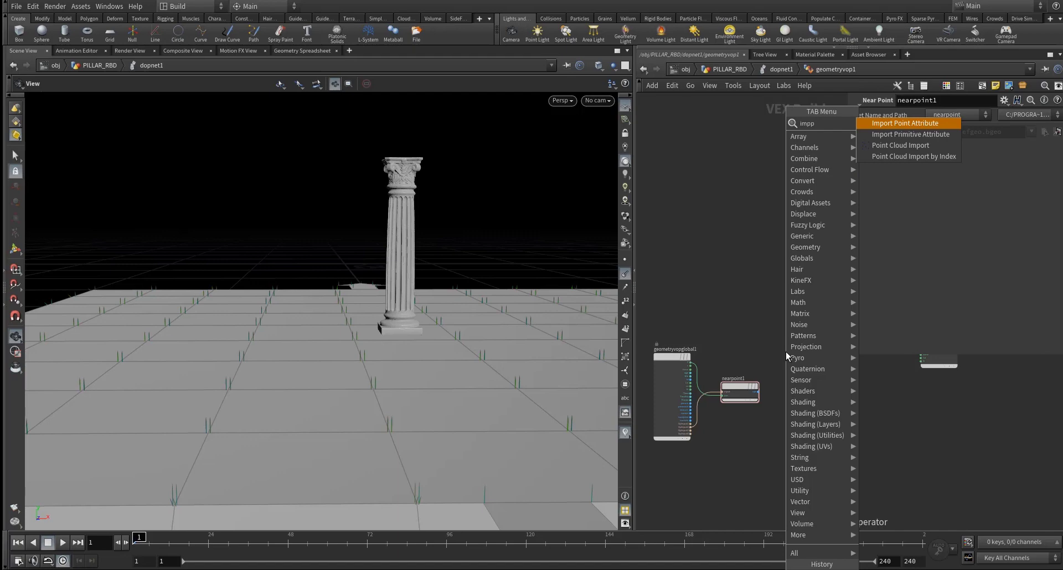
key(Return)
click(786, 352)
drag(758, 295, 792, 384)
scroll(782, 373, up, 5)
drag(760, 317, 785, 303)
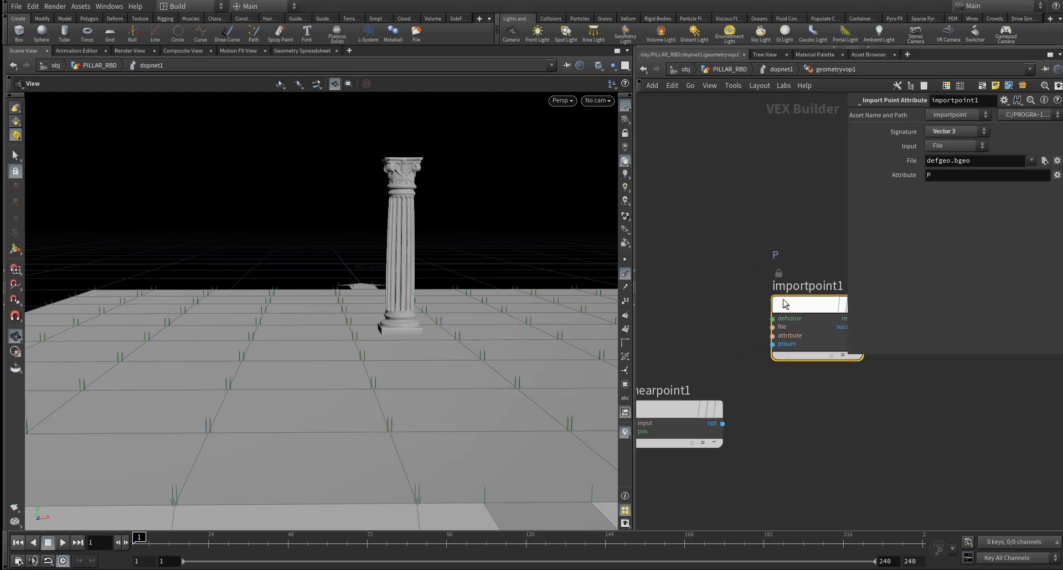
Connect OpInput2 to the Import Point Attribute's file input and switch the network wires to the straight style
click(770, 329)
scroll(719, 320, down, 4)
middle_drag(706, 322, 756, 237)
scroll(733, 241, up, 4)
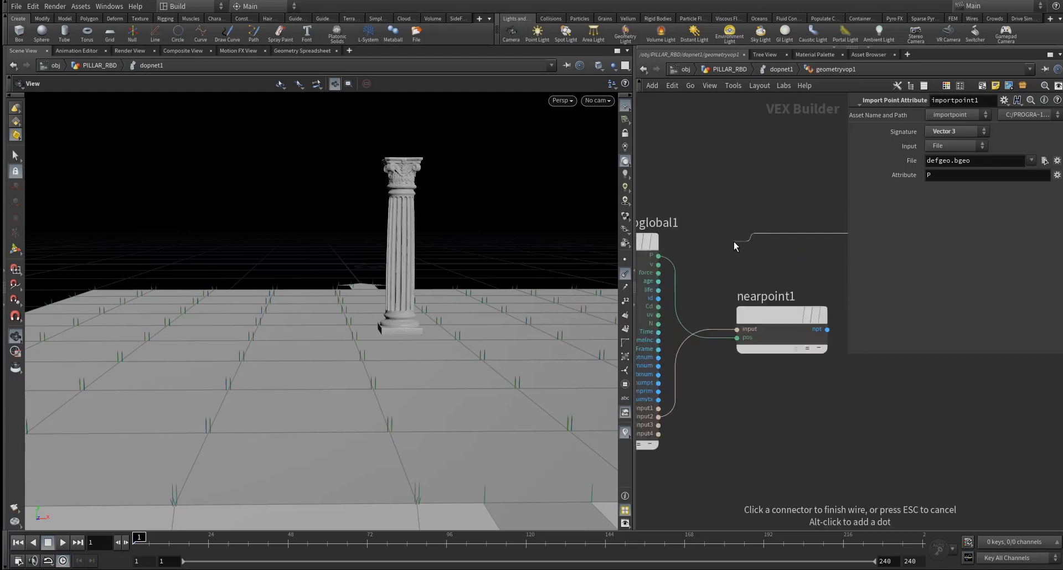
click(679, 418)
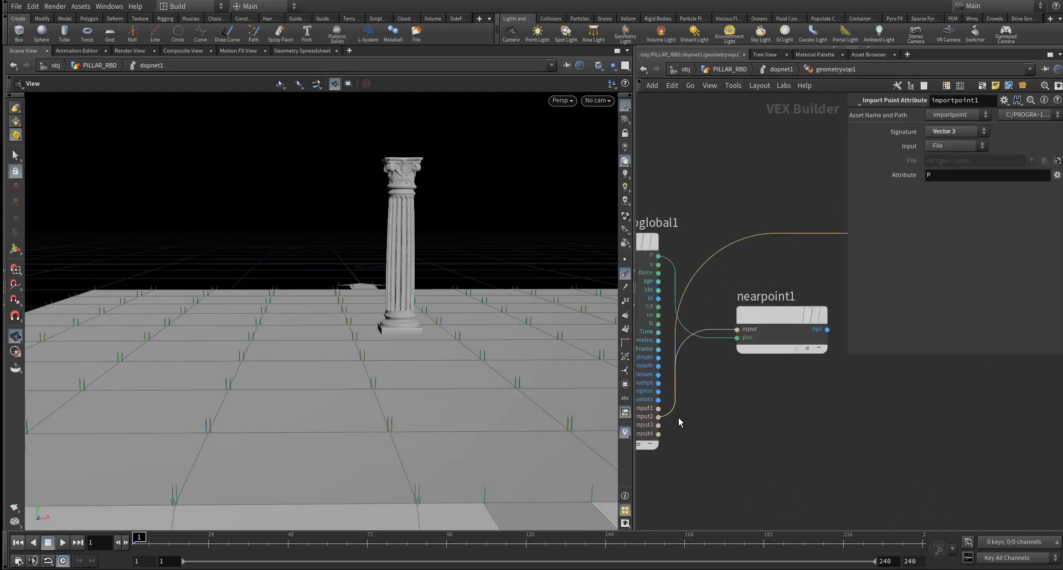
scroll(686, 404, down, 4)
key(shift+c)
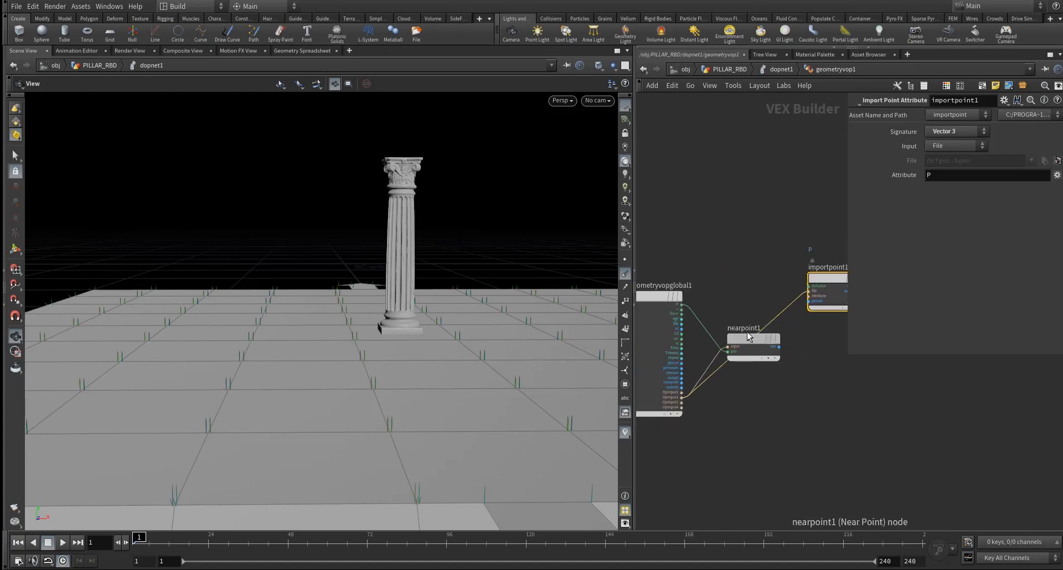
Spread out the VOP nodes, with Near Point below the import node, and shrink the parameter overlay's height
drag(747, 339, 779, 393)
scroll(755, 269, down, 2)
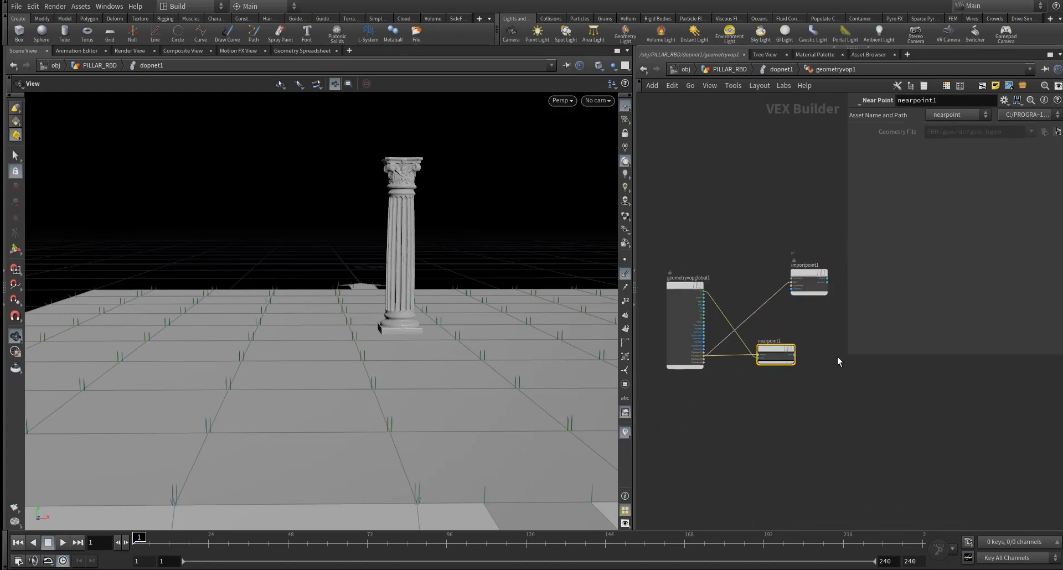
drag(848, 357, 628, 257)
scroll(858, 358, down, 2)
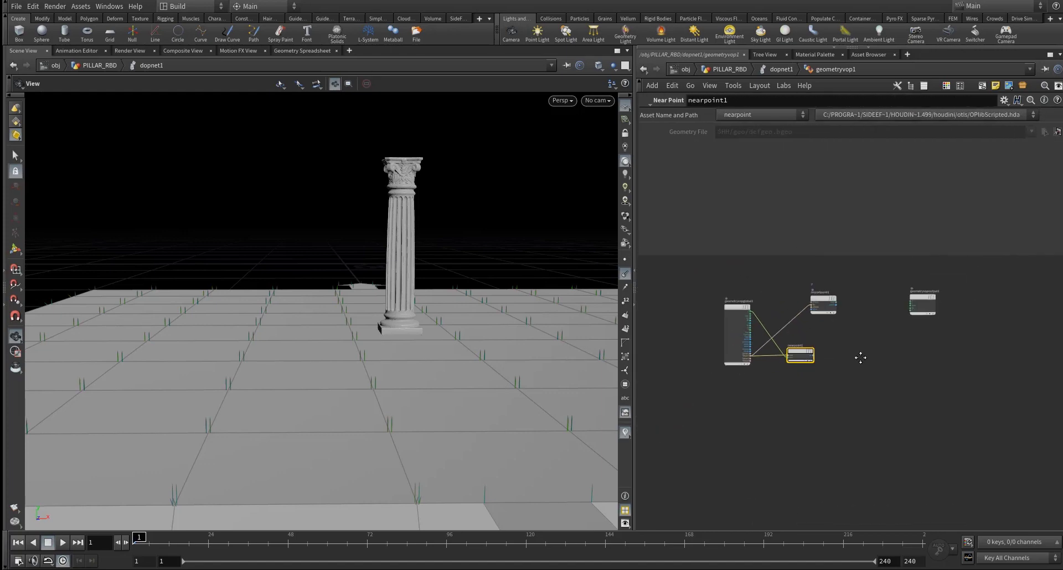
scroll(752, 277, up, 3)
drag(723, 331, 691, 330)
drag(867, 316, 864, 304)
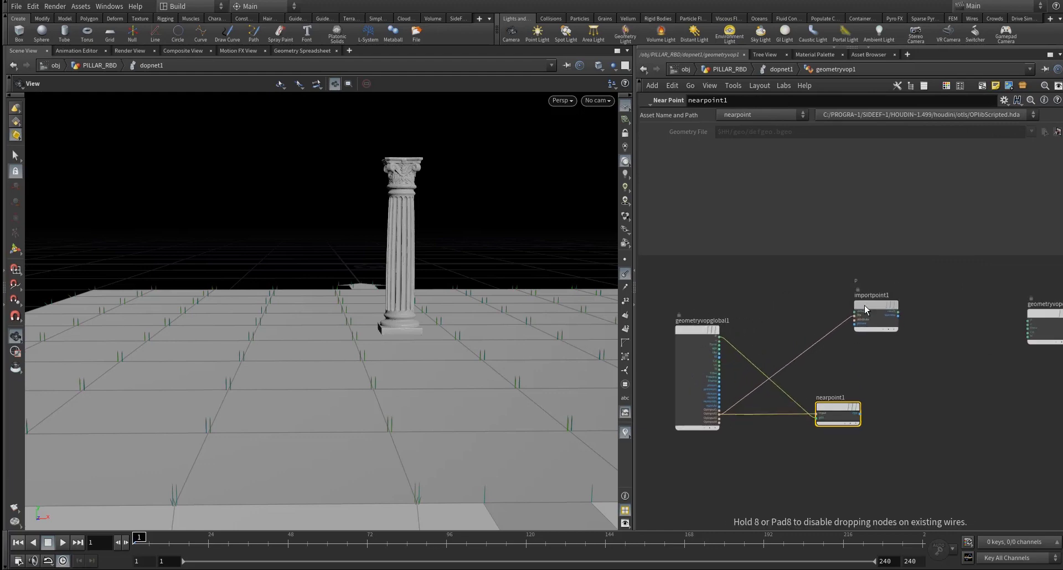
Set the Attribute of the Import Point Attribute node to force
click(880, 316)
scroll(863, 304, up, 5)
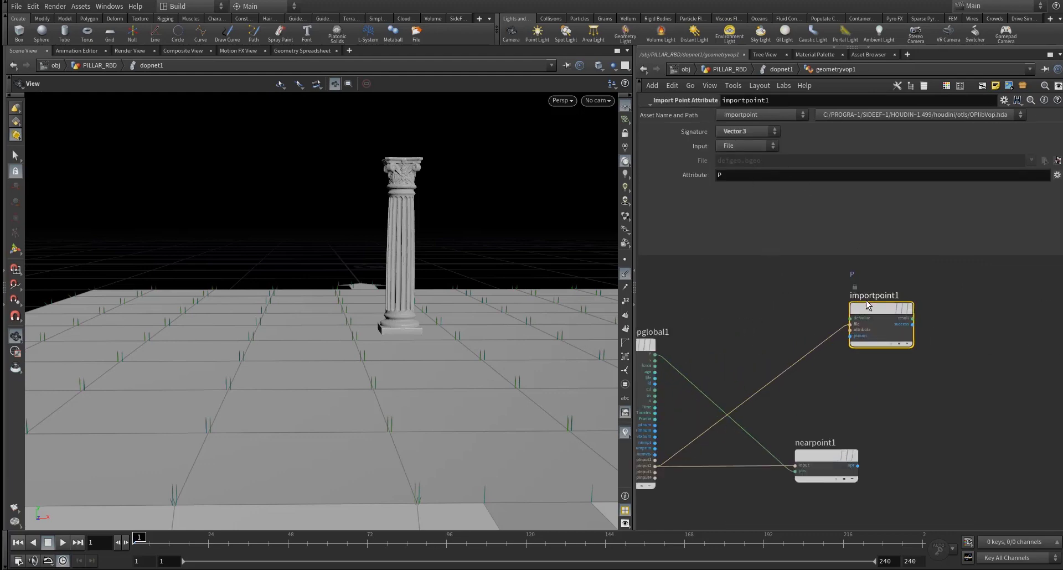
double_click(727, 174)
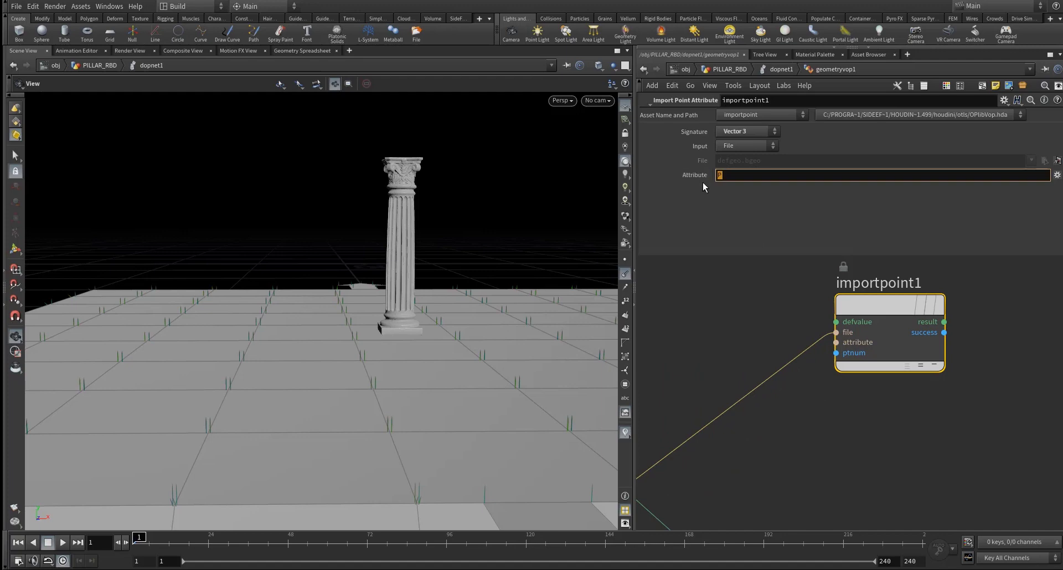
text(force)
key(Return)
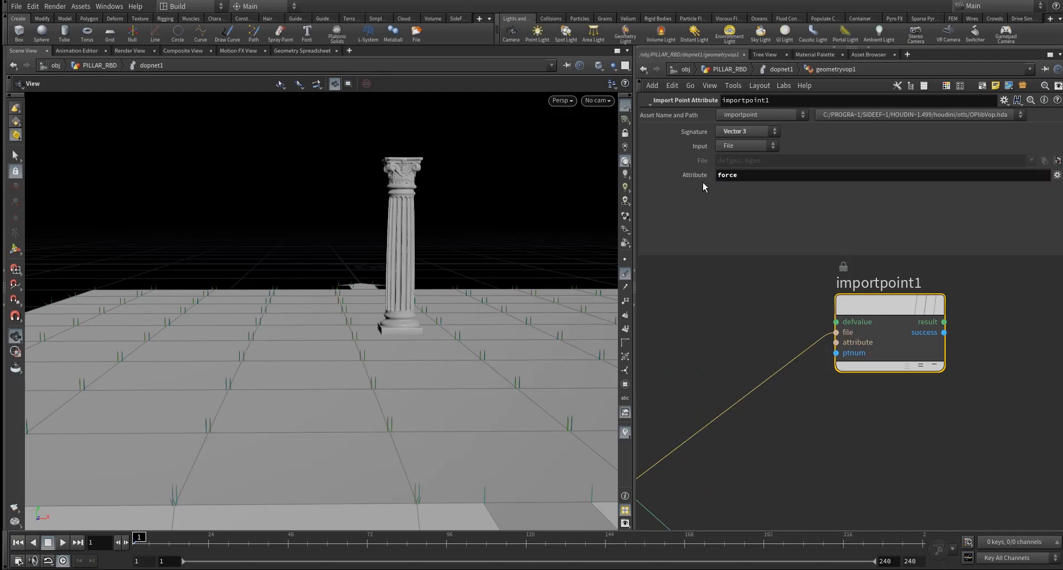
Connect the Near Point's npt output to the import node's ptnum input and shift Near Point aside
click(836, 352)
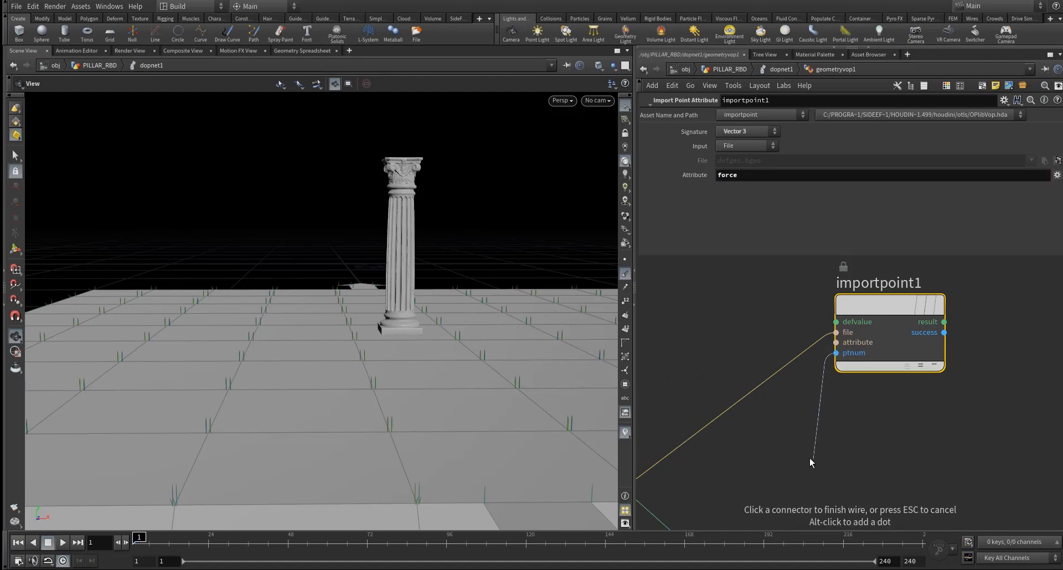
middle_drag(826, 496, 831, 352)
click(852, 418)
drag(806, 406, 753, 394)
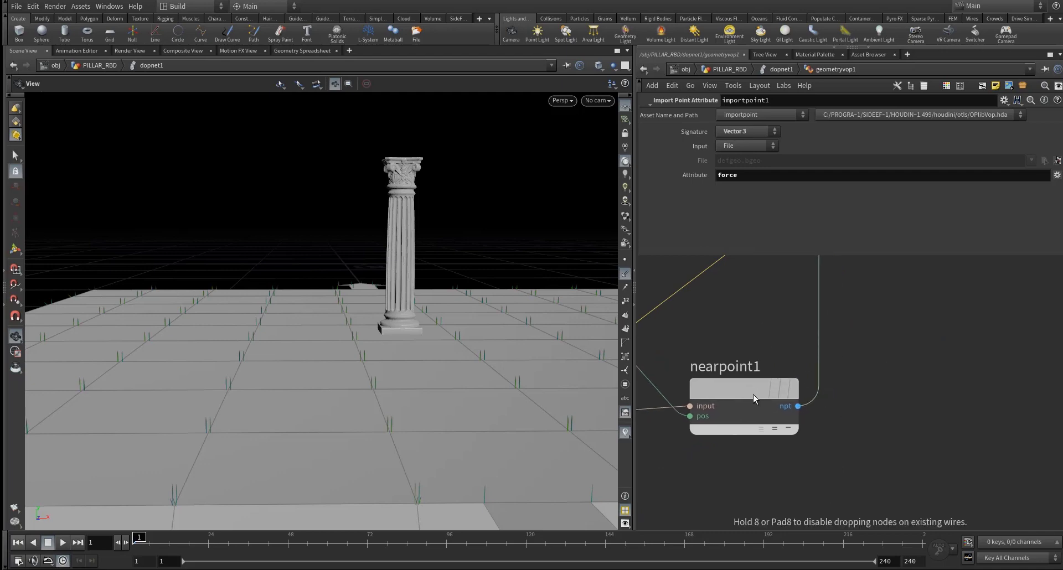
scroll(802, 365, down, 6)
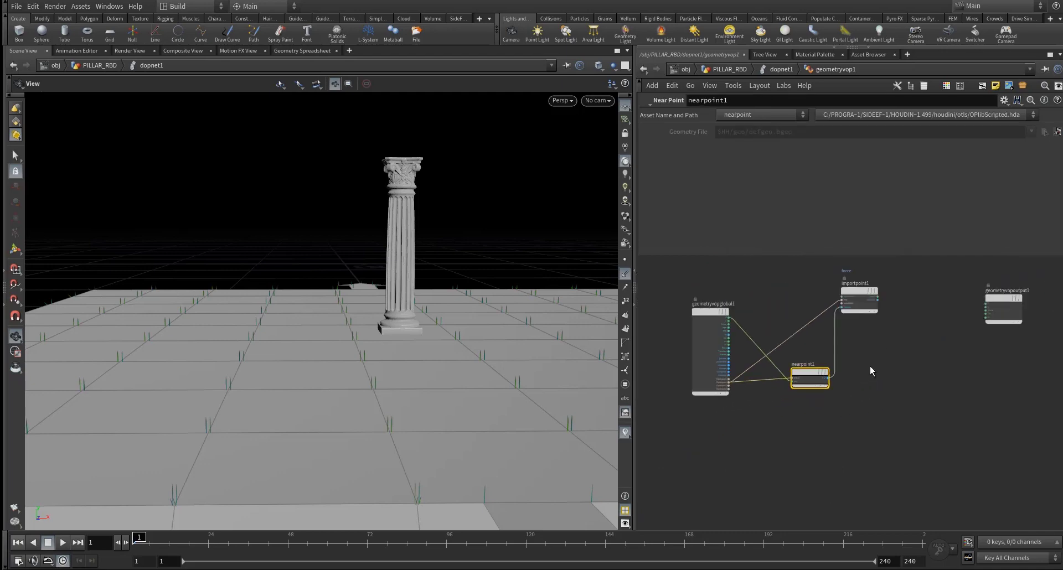
Duplicate the force import node with its input connections and place the copy below Near Point
alt+drag(852, 285, 860, 416)
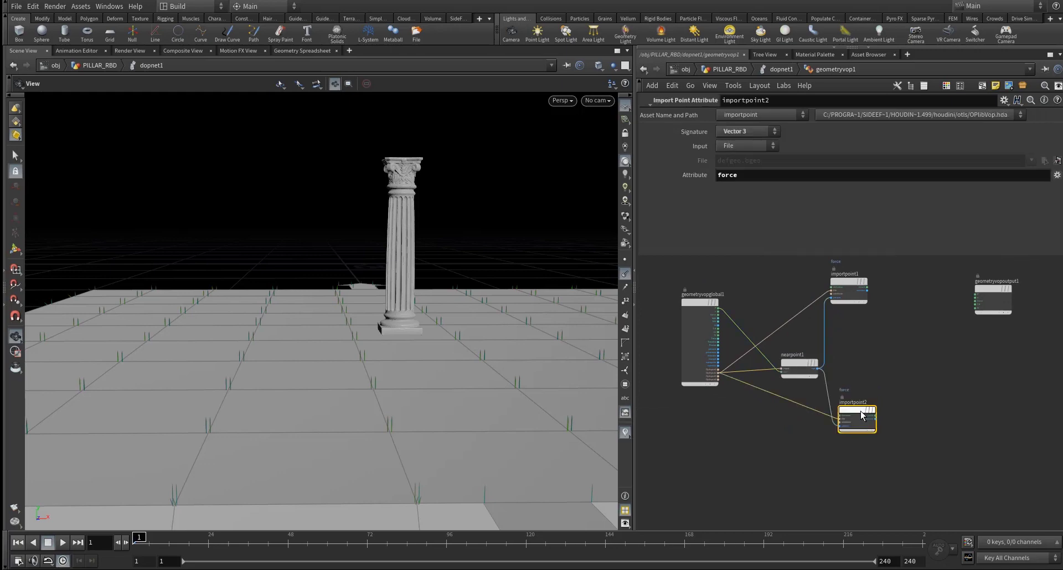
scroll(836, 352, up, 4)
middle_drag(847, 368, 846, 323)
drag(842, 330, 869, 389)
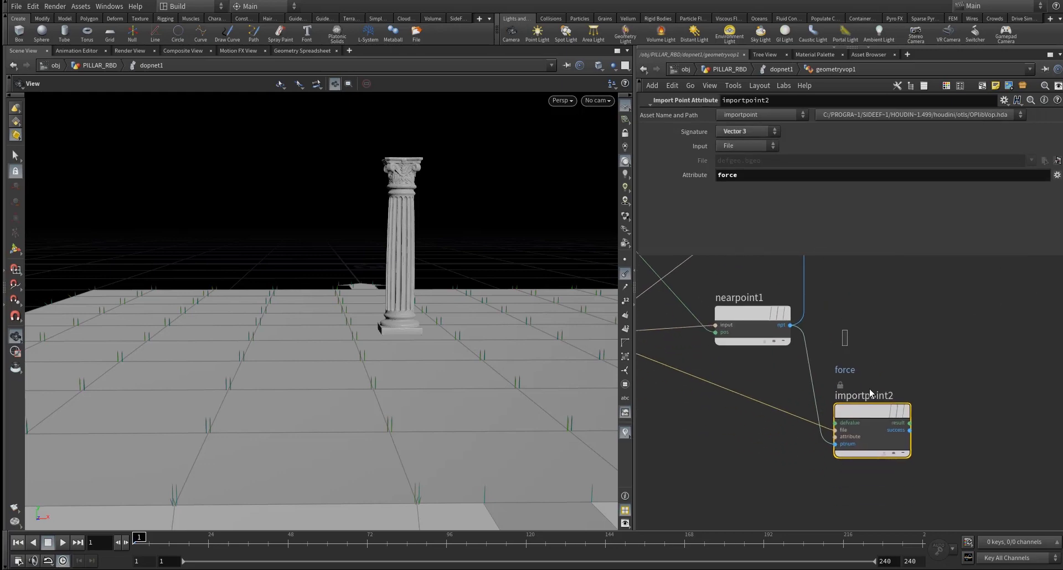
Set the Attribute of the duplicated Import Point Attribute node to P
click(719, 176)
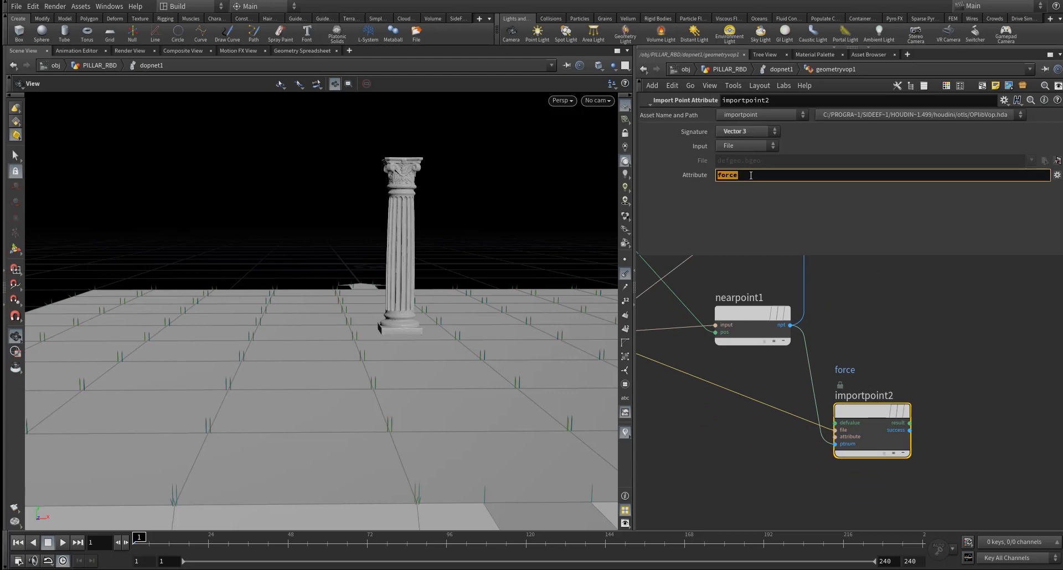
text(P)
key(Return)
Add a Distance node beside the Import Point Attribute node that reads P
scroll(932, 336, down, 3)
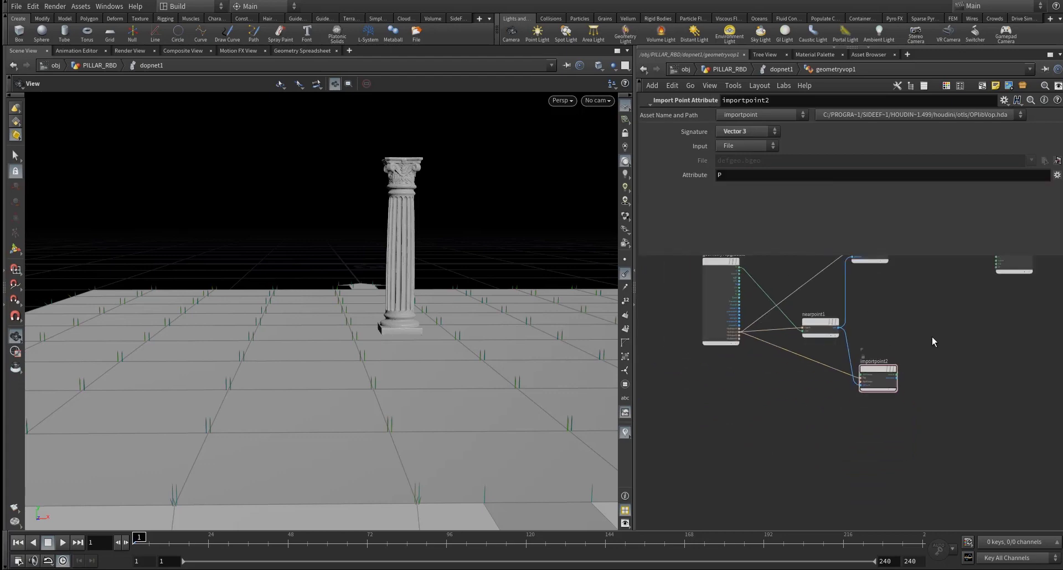
key(Tab)
text(dist)
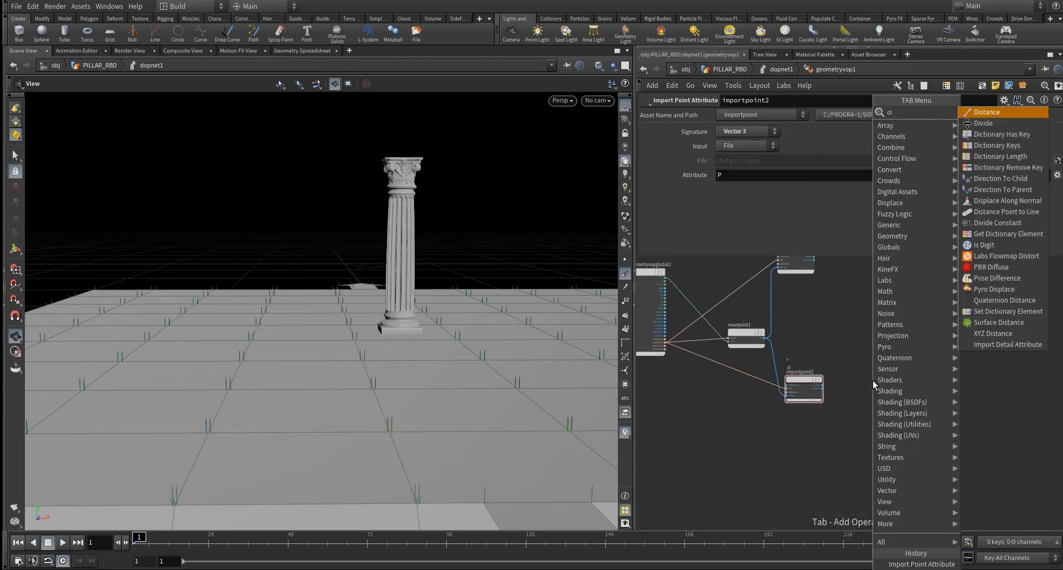
key(Return)
click(873, 380)
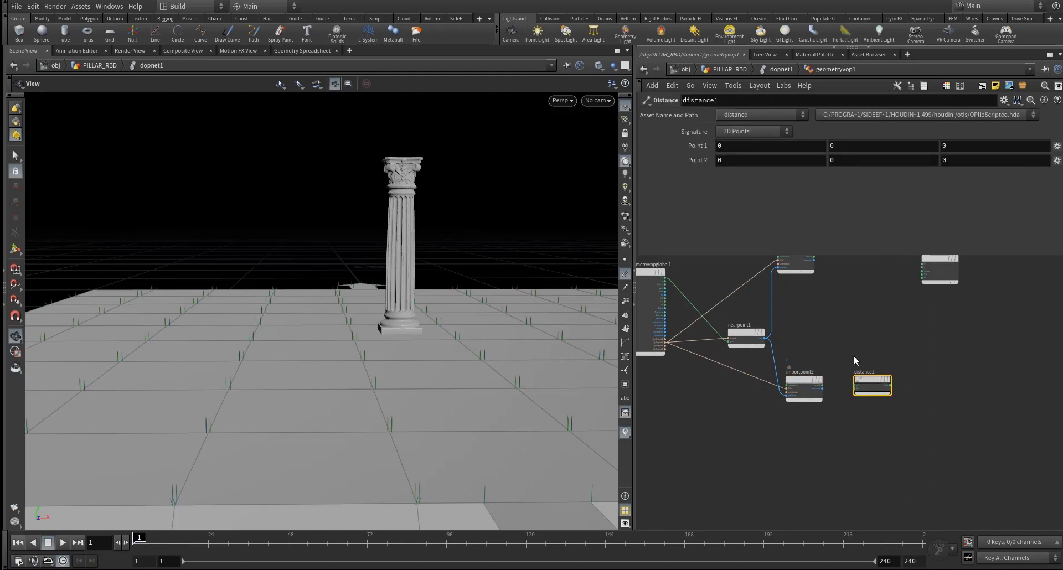
Connect the global P output to the Distance node's p1 and the P import's result to p2
middle_drag(815, 337, 862, 334)
scroll(724, 280, up, 3)
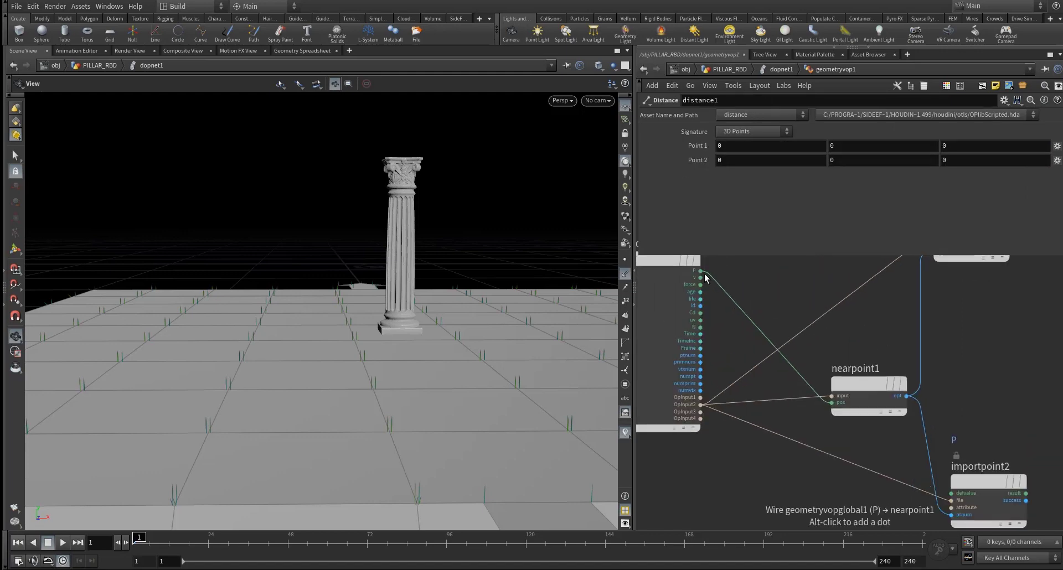
click(700, 270)
middle_drag(1057, 431, 842, 368)
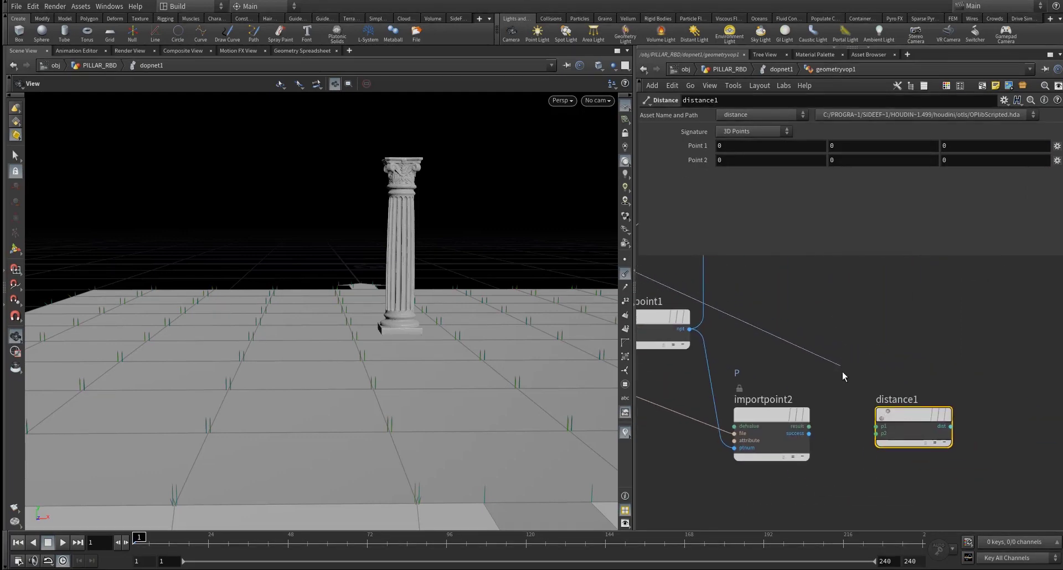
click(876, 426)
drag(914, 416, 923, 378)
click(808, 427)
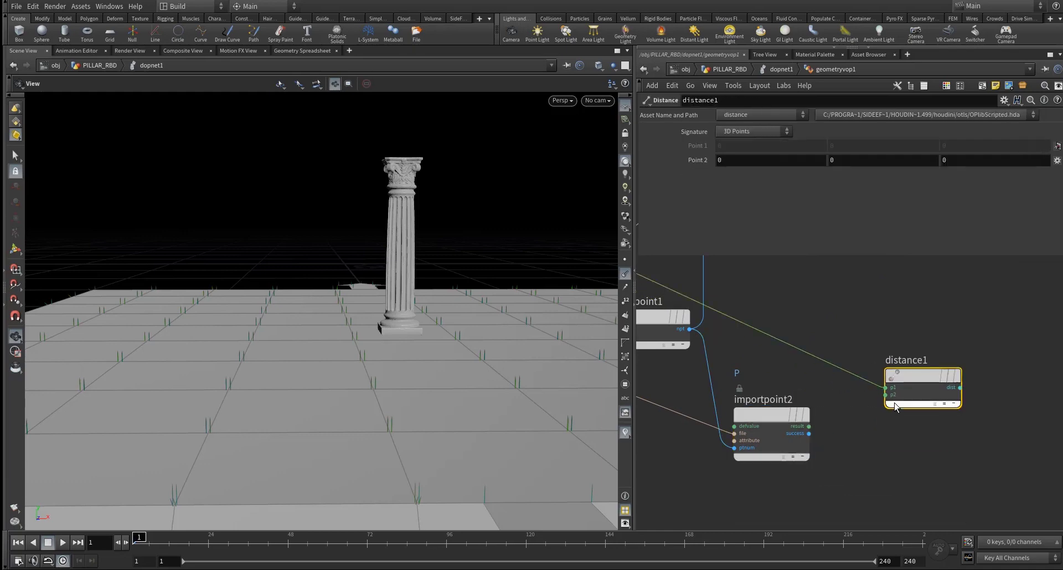
click(881, 437)
middle_drag(965, 428, 898, 456)
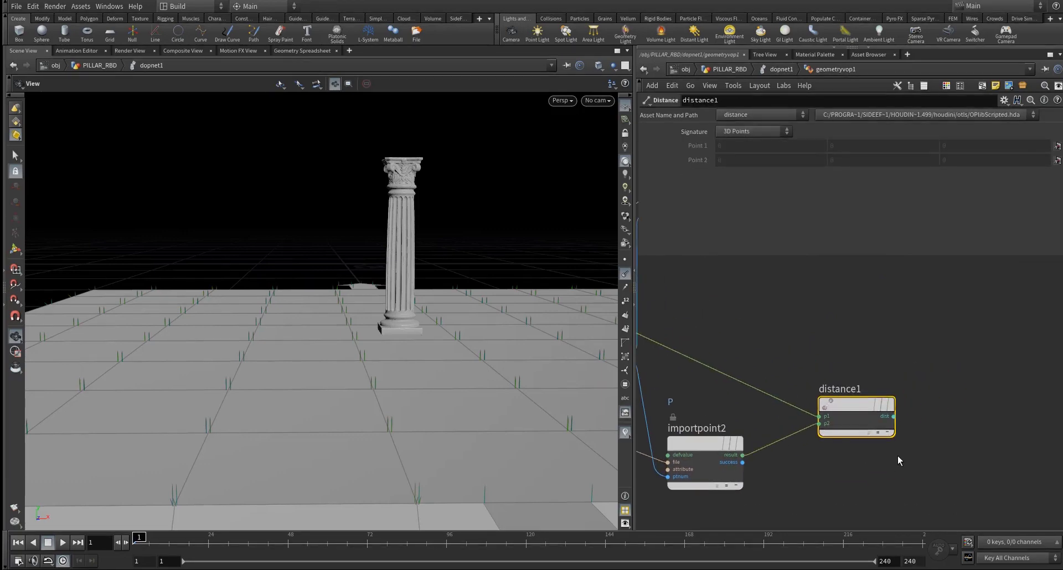
Add a Multiply node between the Distance node and the geometry output node
scroll(854, 386, down, 4)
drag(859, 398, 853, 397)
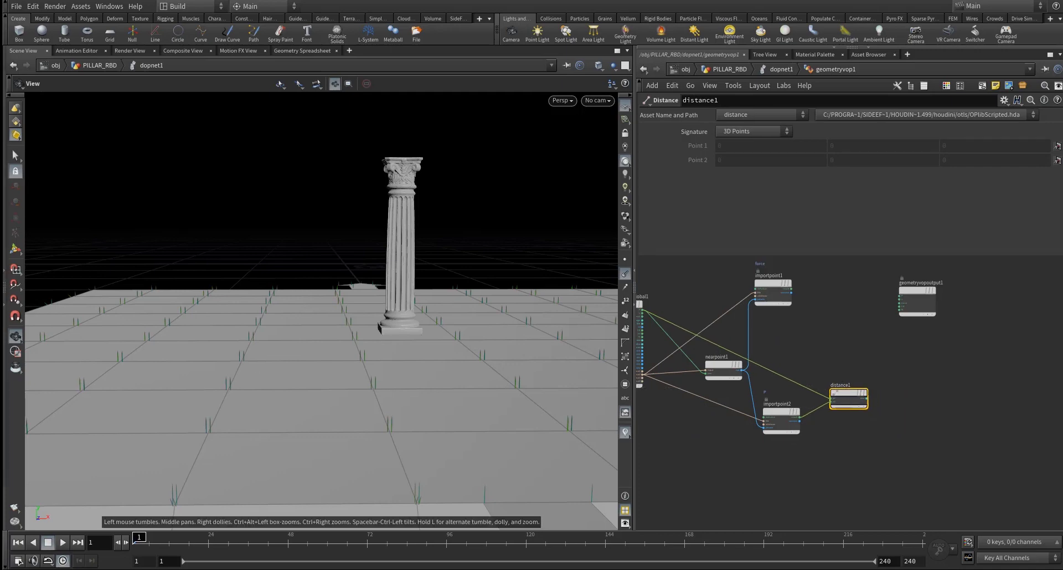
click(858, 357)
key(Tab)
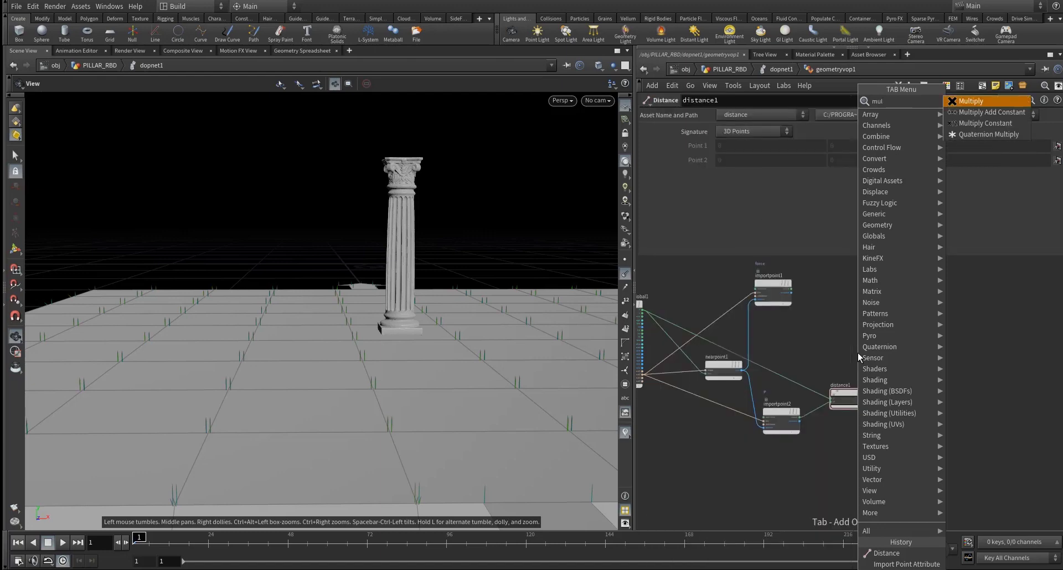
key(Escape)
click(879, 350)
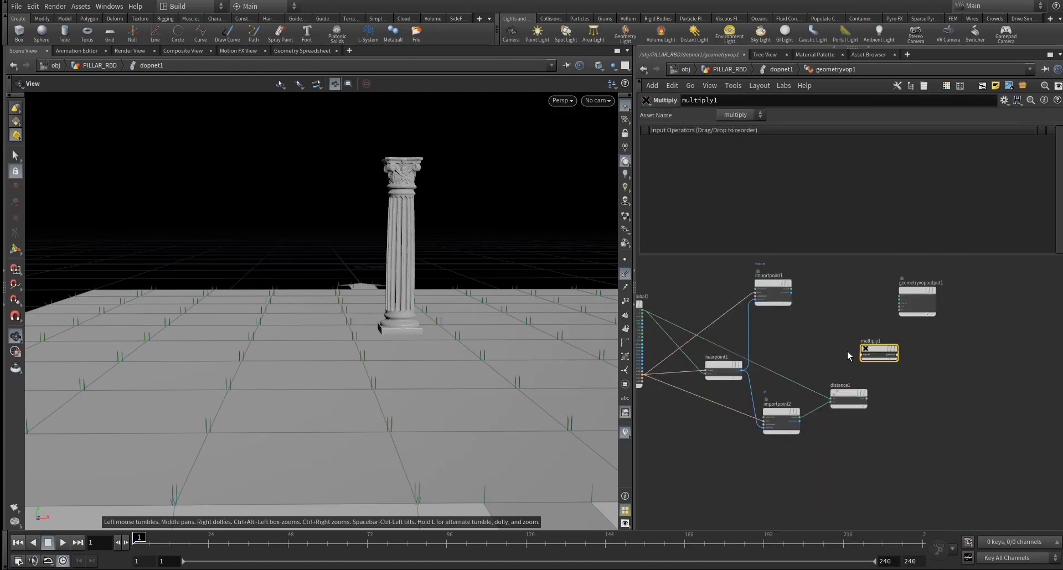
middle_drag(839, 347, 756, 351)
drag(790, 351, 802, 348)
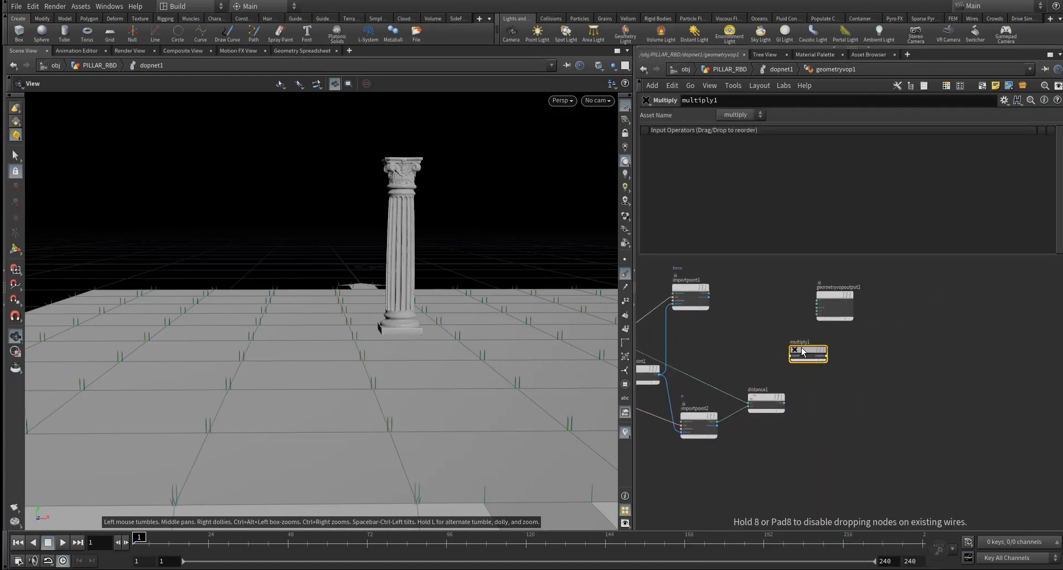
Connect the force import's result and the Distance node's dist output to the Multiply node's two inputs
scroll(713, 274, up, 5)
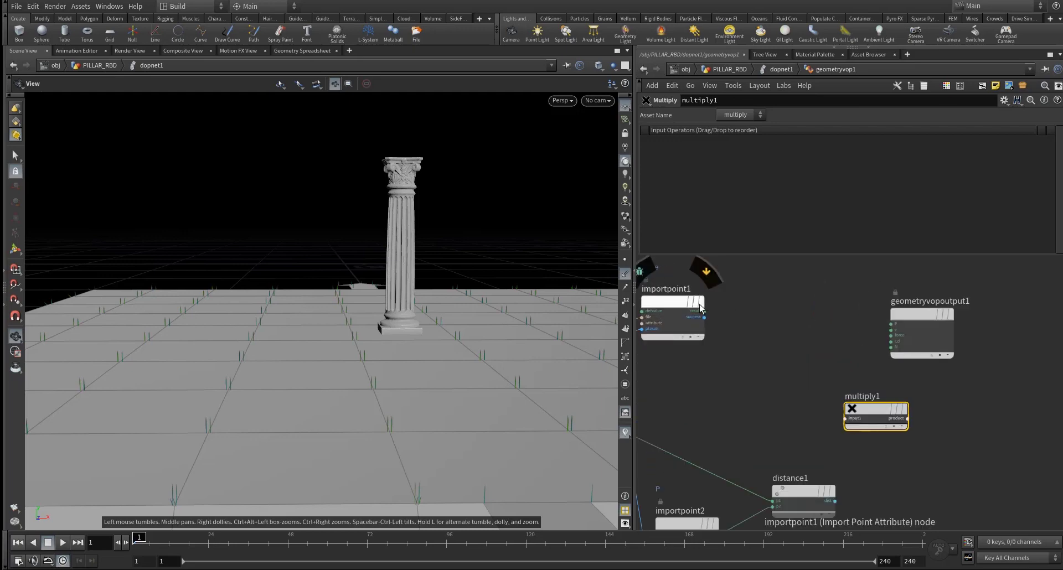
click(707, 317)
middle_drag(833, 445, 722, 271)
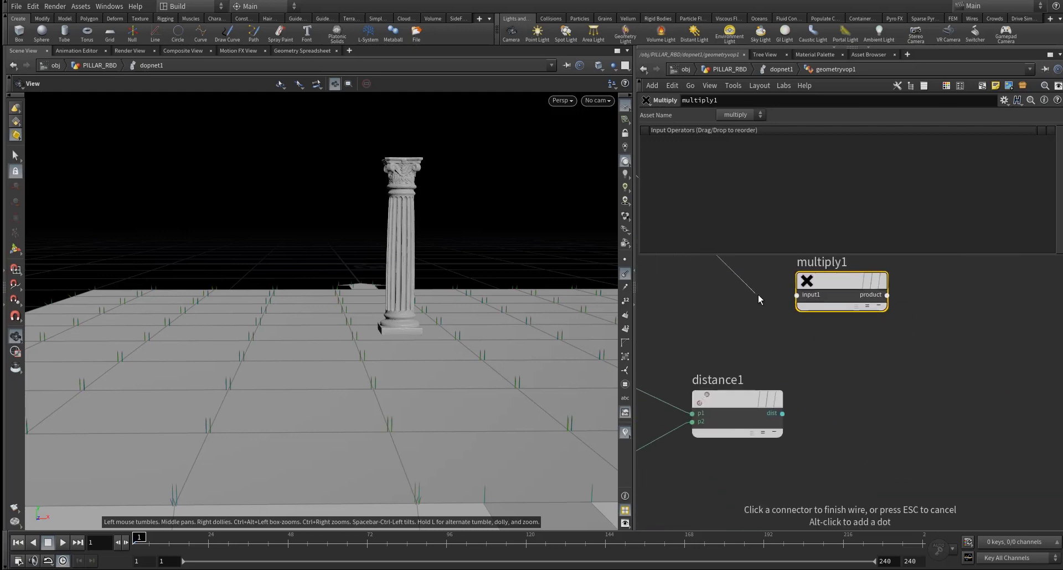
click(773, 297)
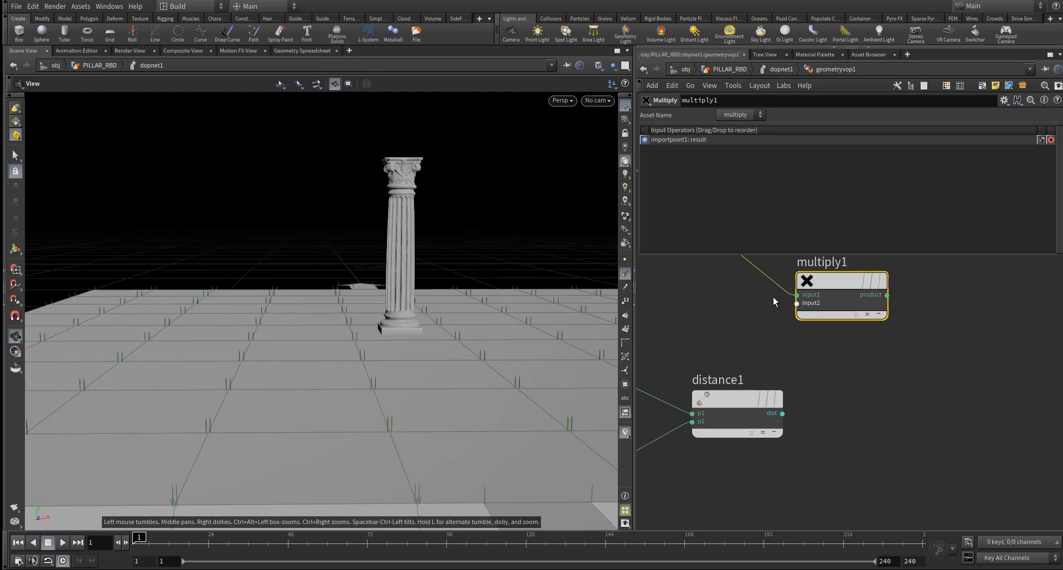
click(782, 413)
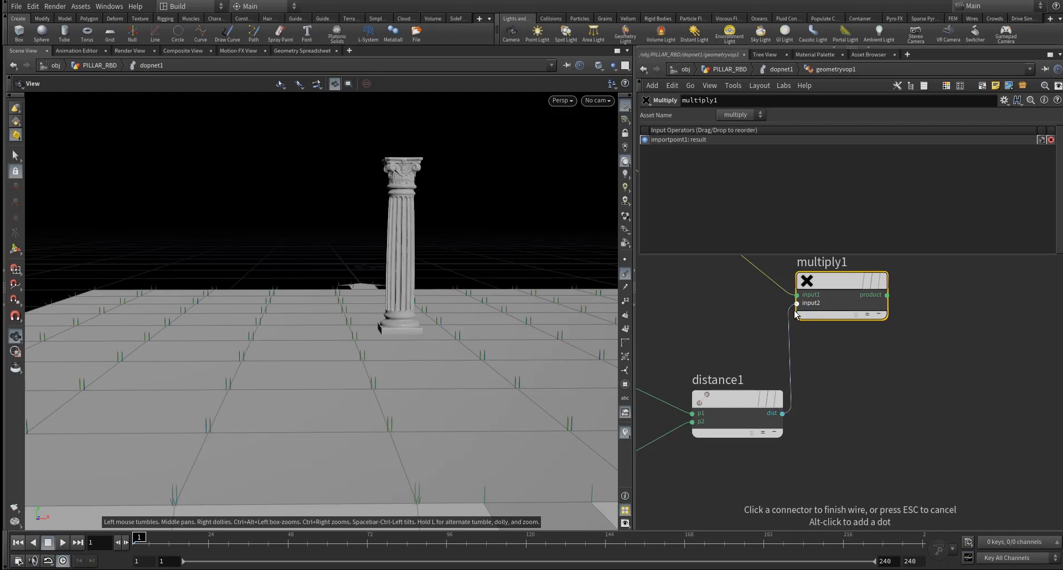
click(797, 302)
Add an Add node above the Multiply node
scroll(831, 377, down, 3)
middle_drag(865, 382, 887, 449)
key(l)
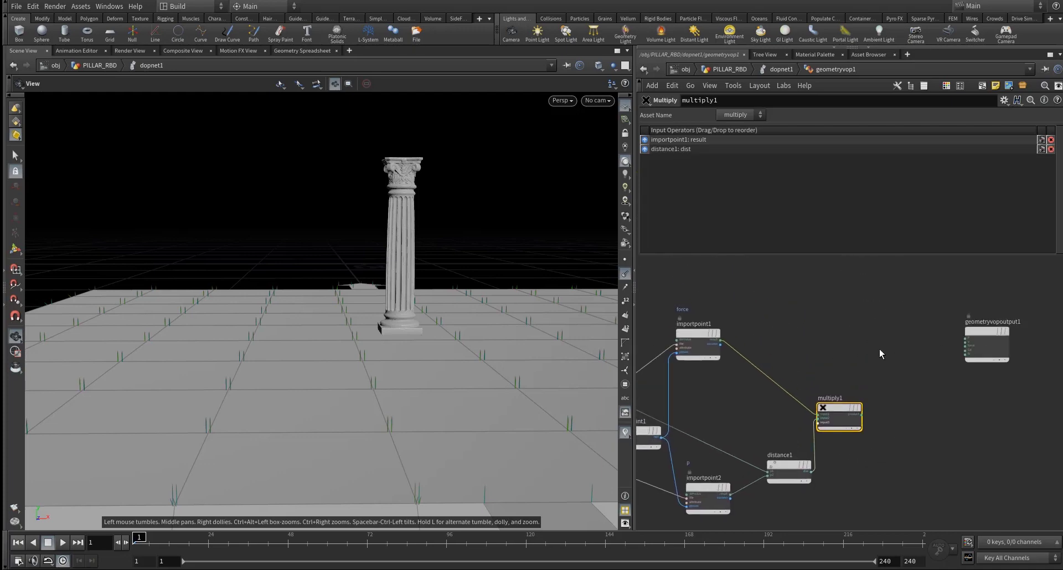
key(Tab)
text(add)
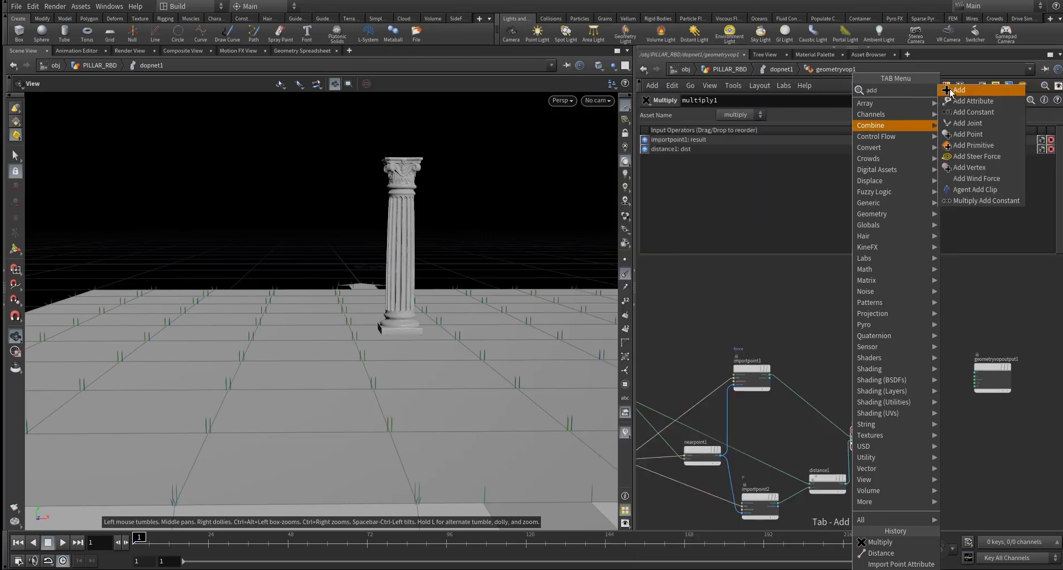
key(Return)
click(870, 340)
Connect the global force output and the Multiply node's product to the Add node's two inputs
scroll(809, 339, down, 3)
middle_drag(748, 332, 833, 300)
scroll(775, 352, up, 6)
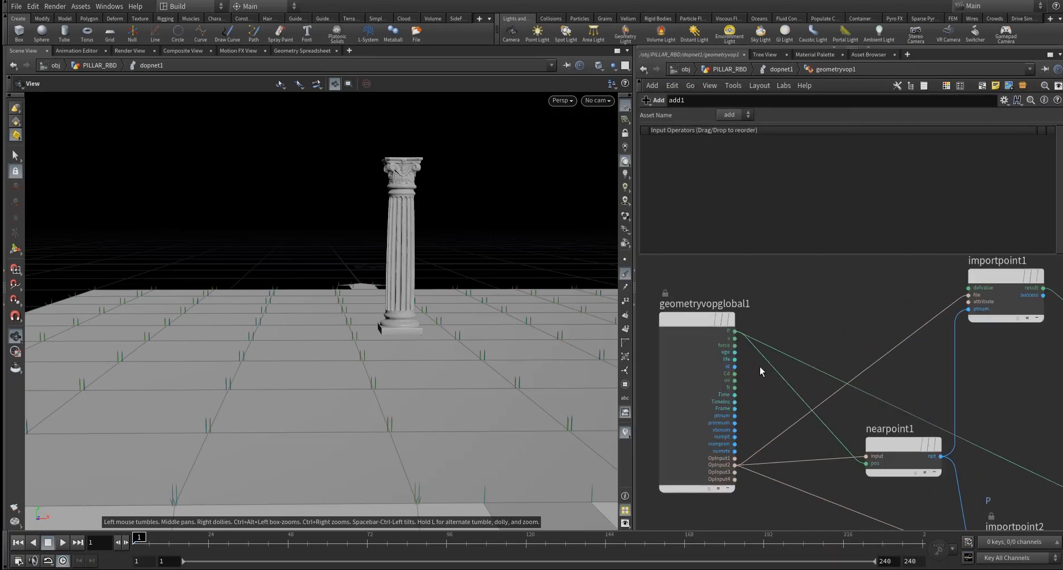
click(734, 346)
scroll(776, 319, down, 4)
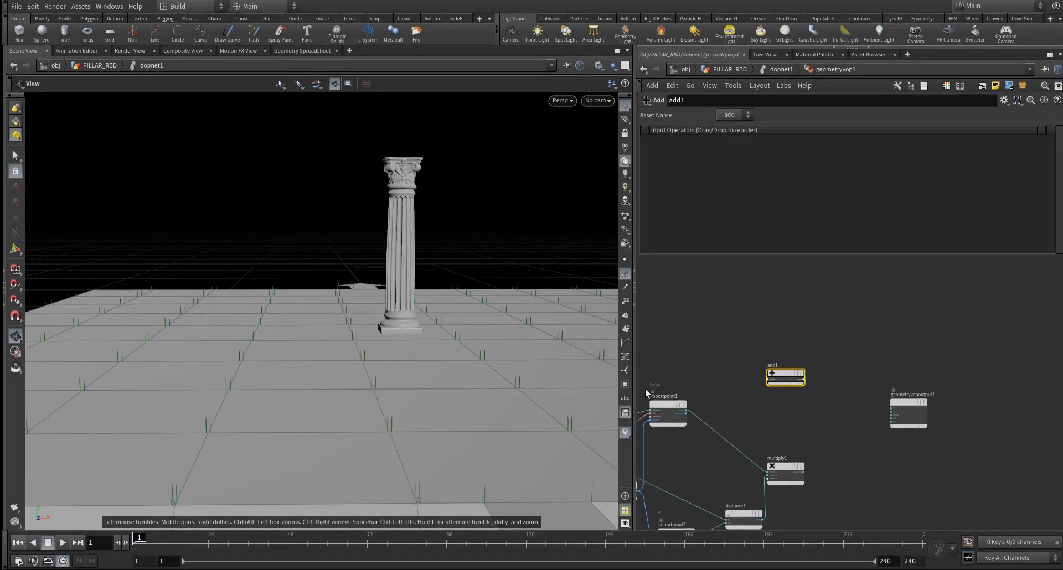
click(767, 381)
scroll(754, 388, up, 3)
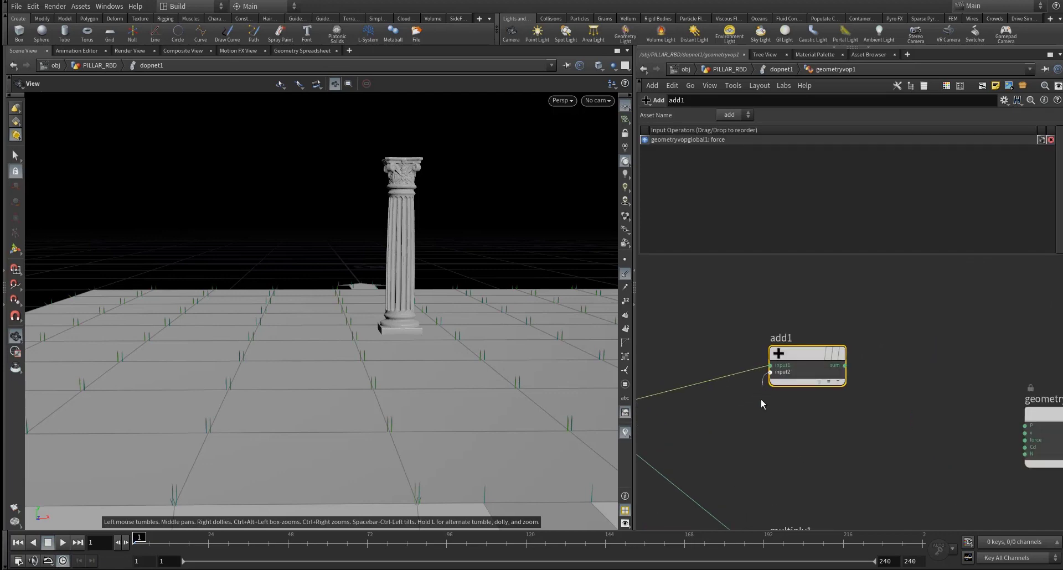
click(818, 411)
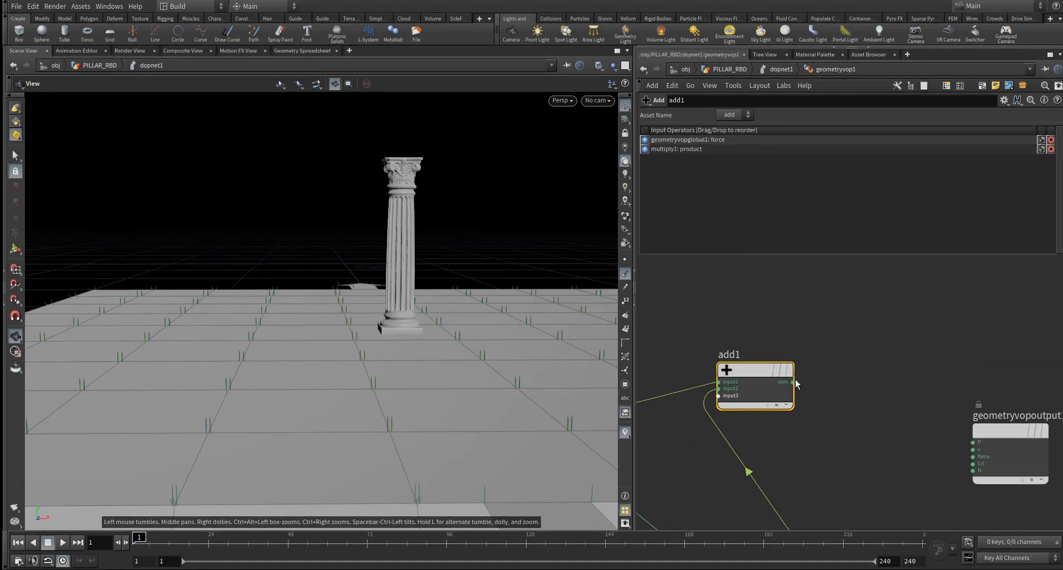
Connect the Add node's sum to the output node's force input and reposition both nodes for a tidy layout
click(792, 382)
click(973, 456)
drag(996, 431, 1010, 356)
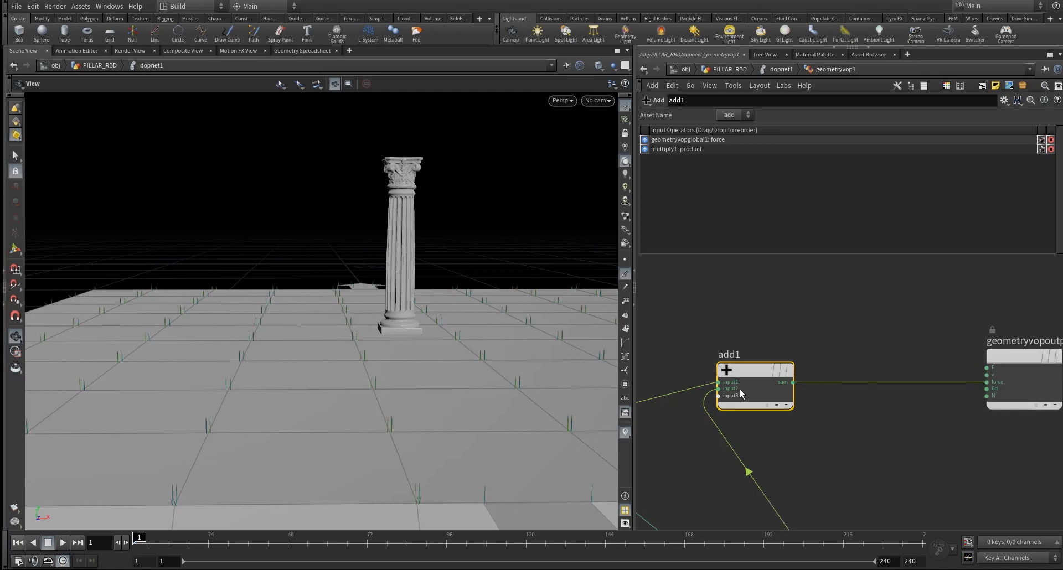
drag(727, 370, 769, 364)
scroll(705, 321, down, 3)
middle_drag(704, 321, 893, 285)
drag(936, 316, 930, 293)
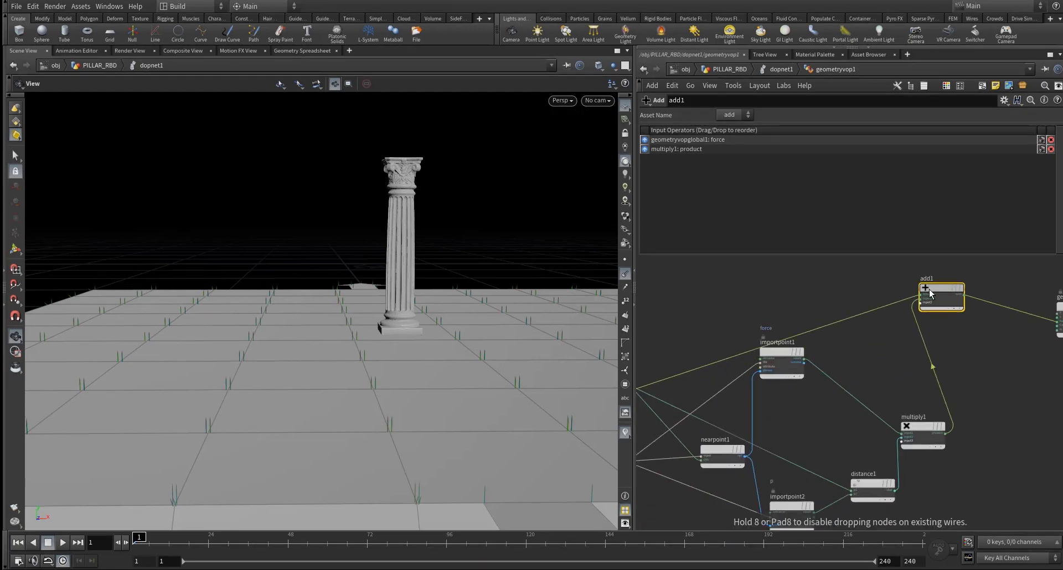
Return to the dopnet1 network and play the simulation from the first frame to examine how the pillar breaks
click(775, 69)
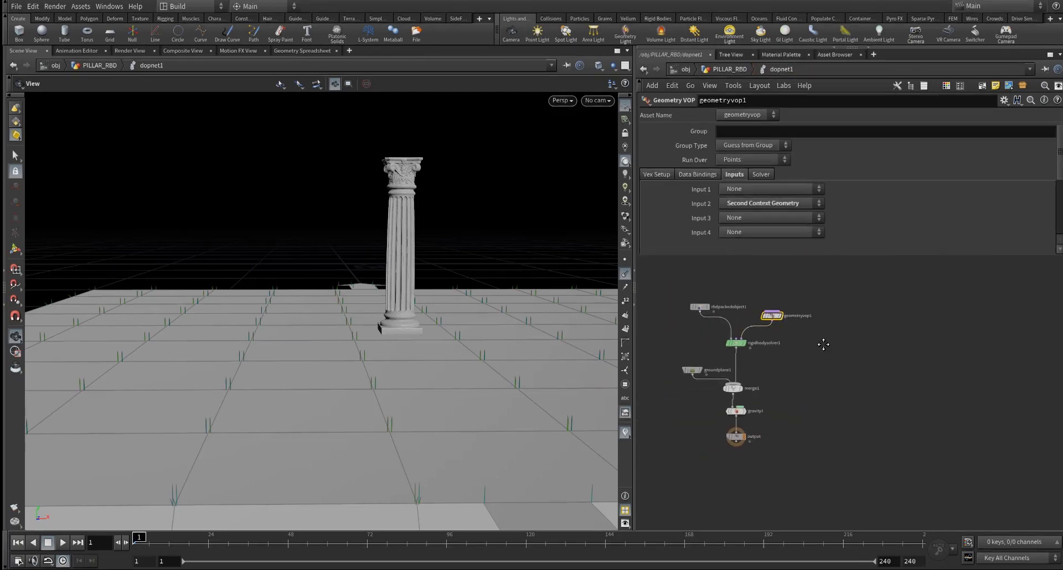
middle_drag(824, 344, 887, 312)
click(63, 542)
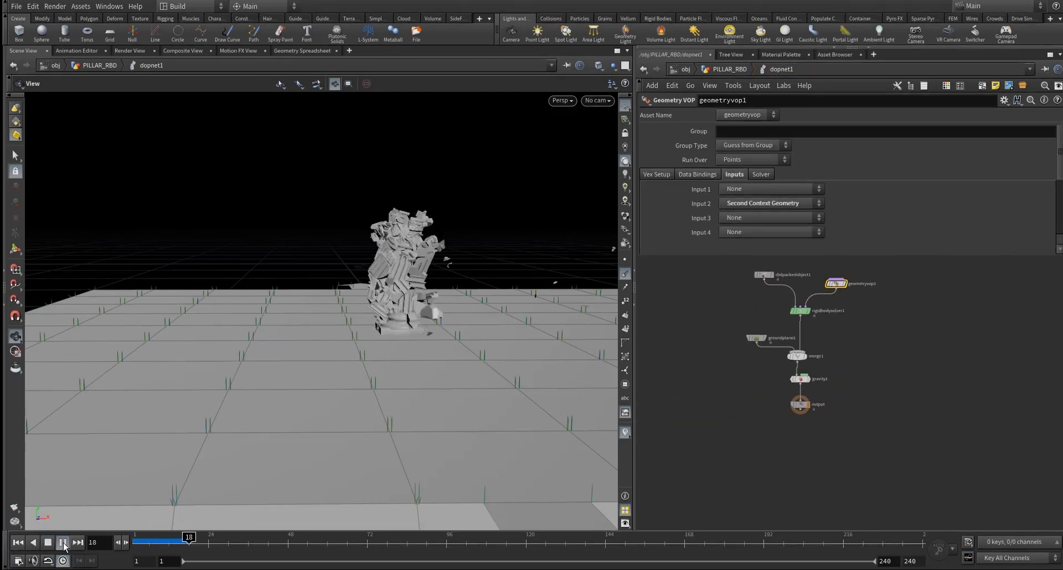
click(62, 543)
click(15, 543)
click(62, 542)
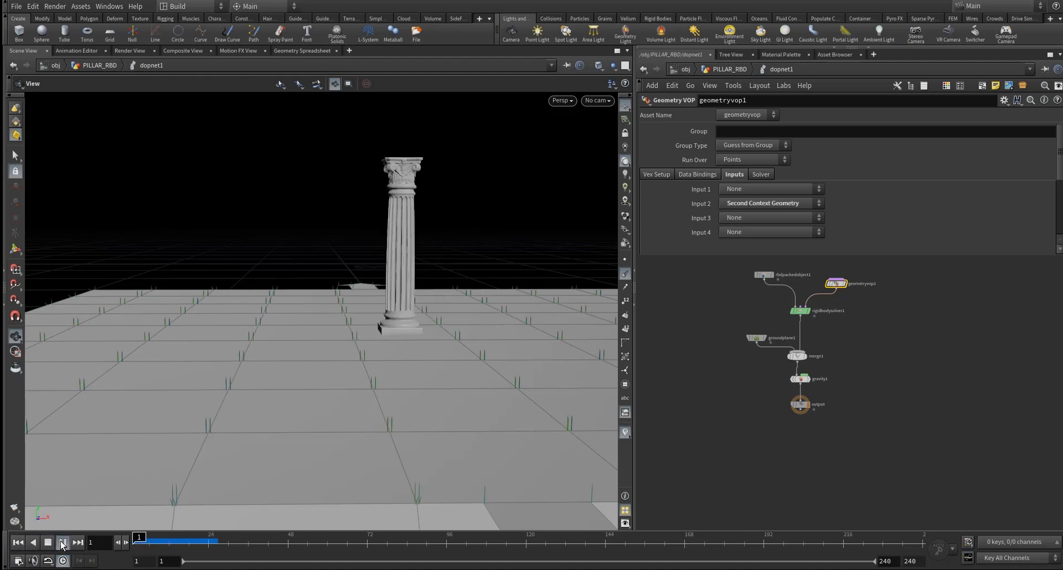
drag(283, 277, 387, 299)
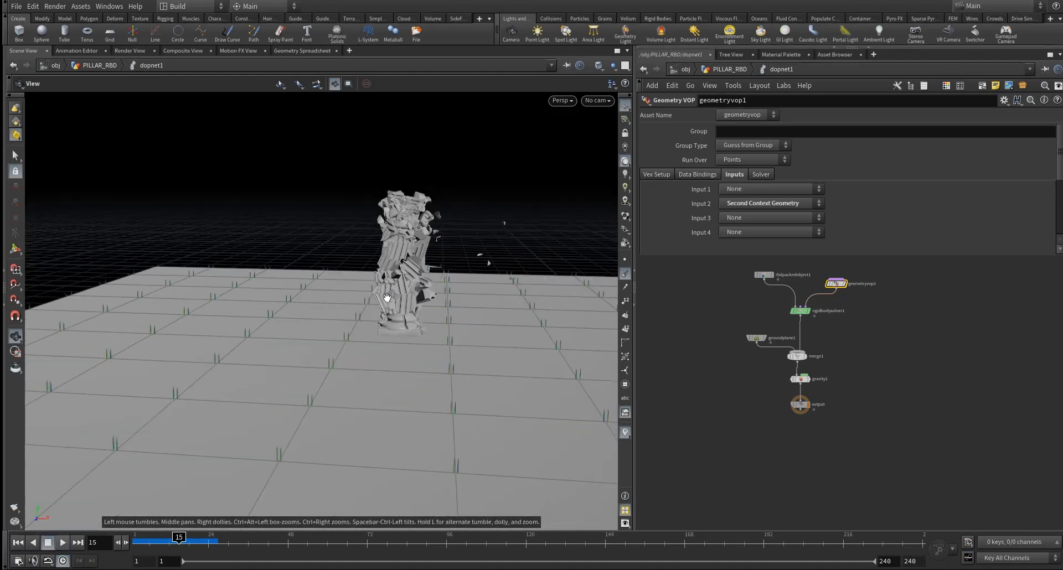
Create a Marker visualizer on dopnet1 and place its edit window over the viewport
scroll(797, 418, down, 1)
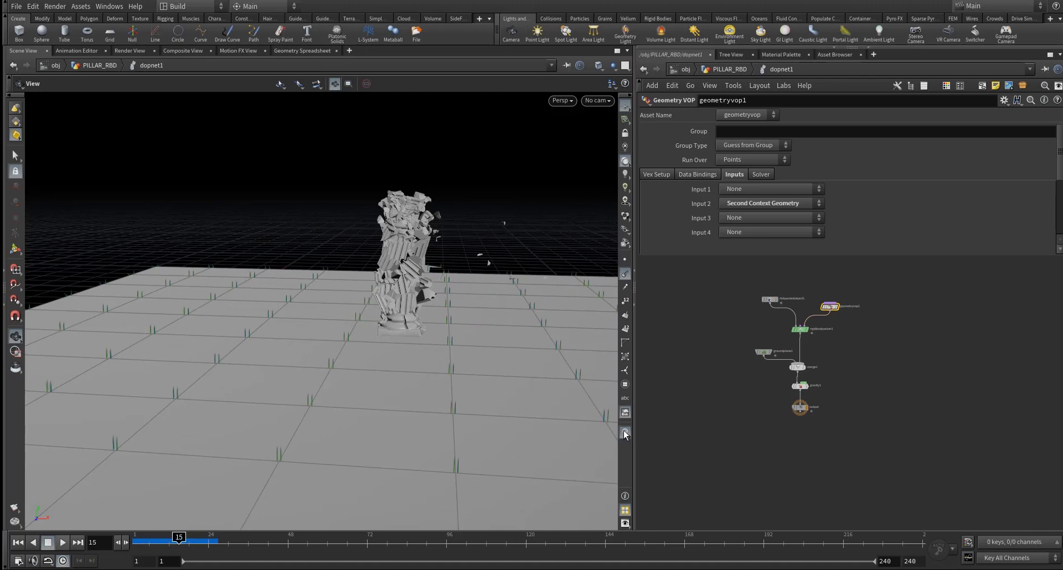
click(625, 433)
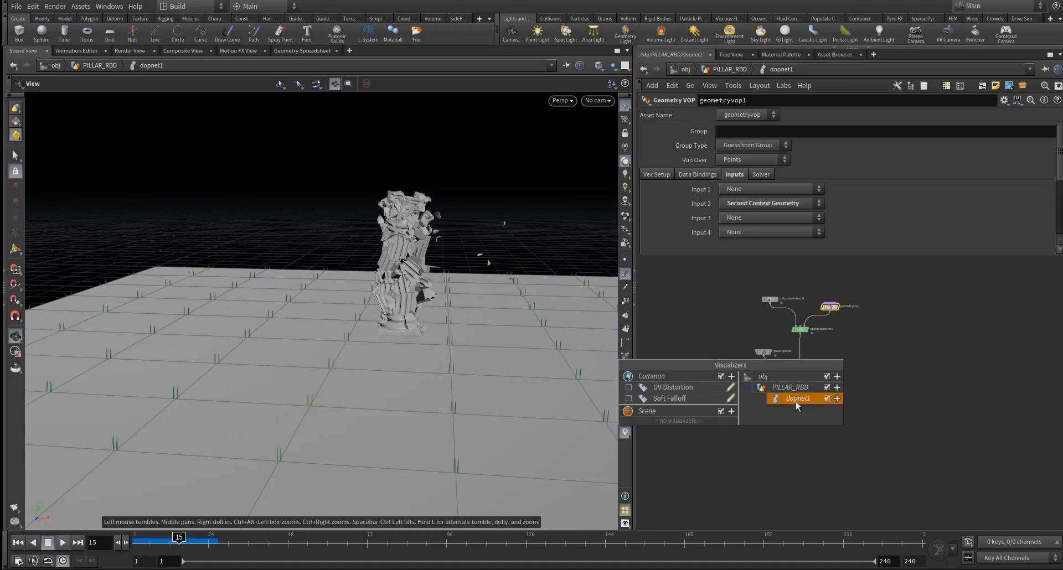
click(837, 399)
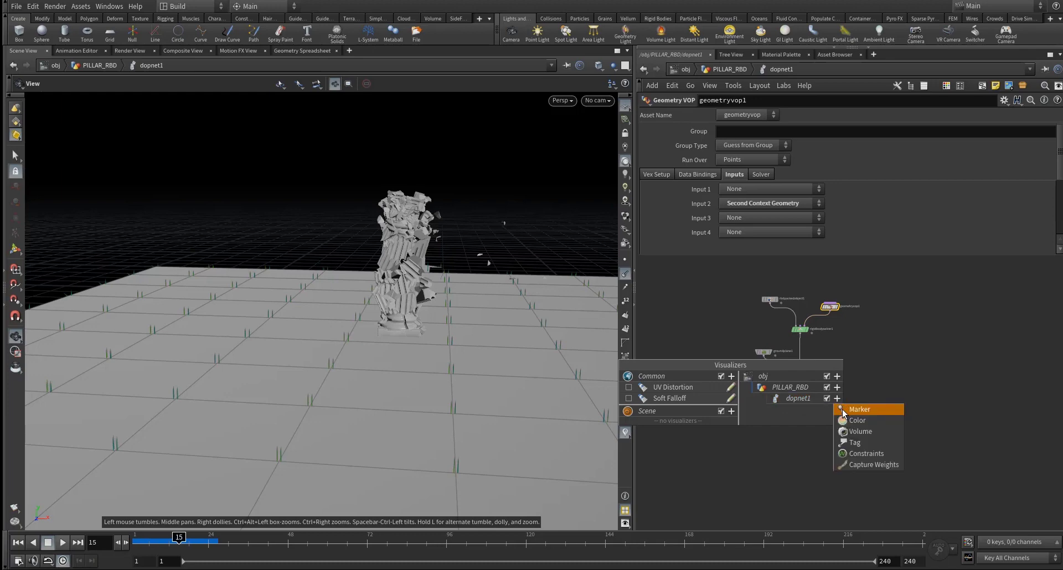
click(843, 410)
mouse_move(767, 261)
mouse_down()
mouse_move(567, 225)
mouse_move(344, 150)
mouse_up()
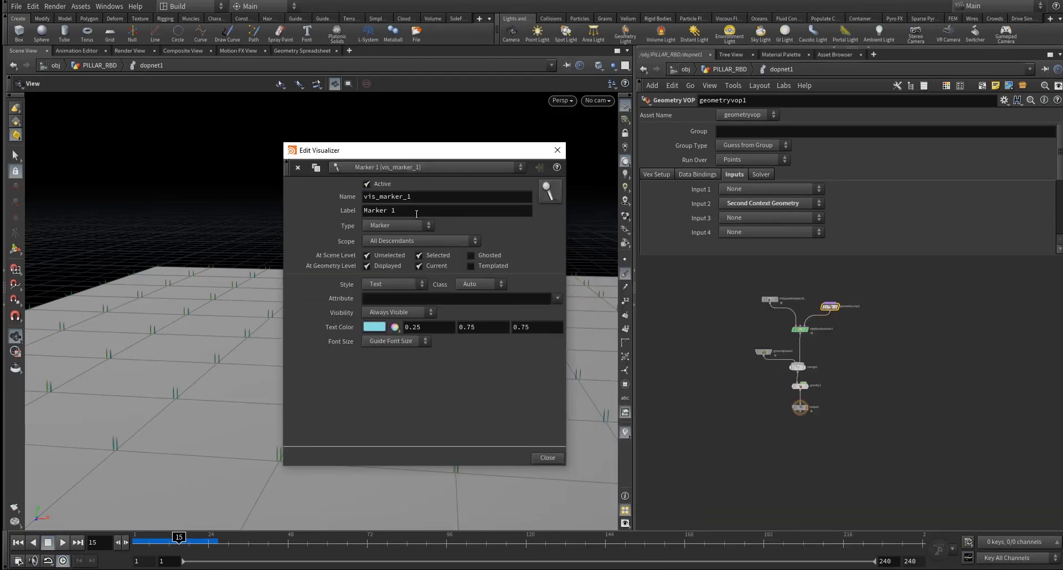
Name and label the marker visualizer force and set its attribute to force
click(455, 198)
text(force)
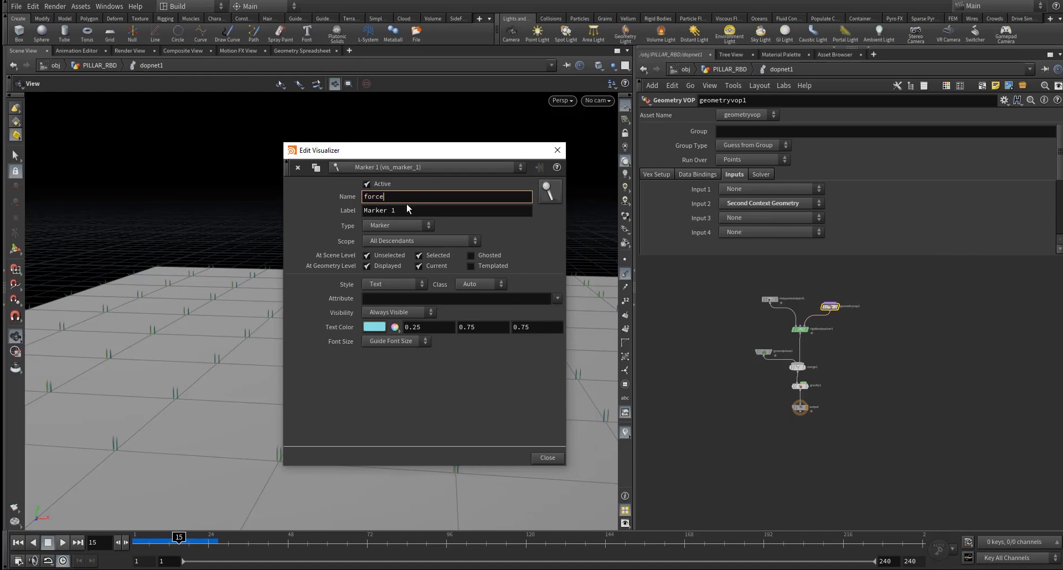
key(Tab)
text(forc)
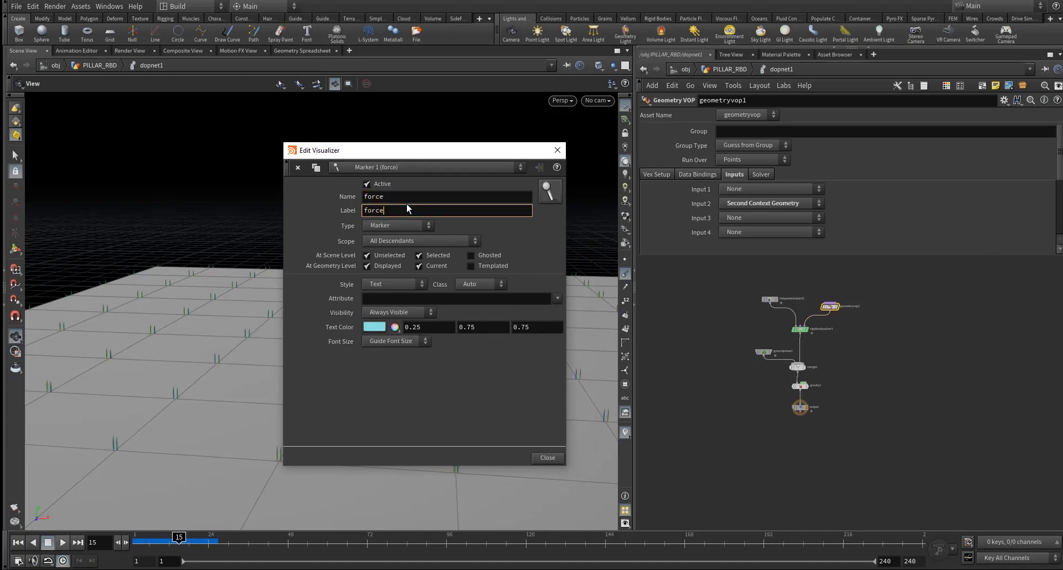
click(391, 300)
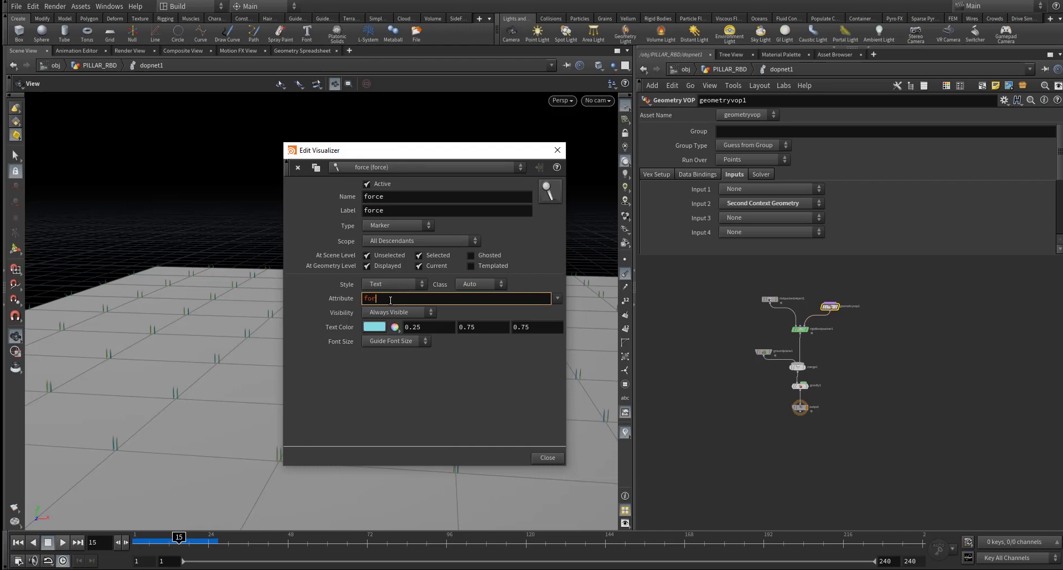
key(Return)
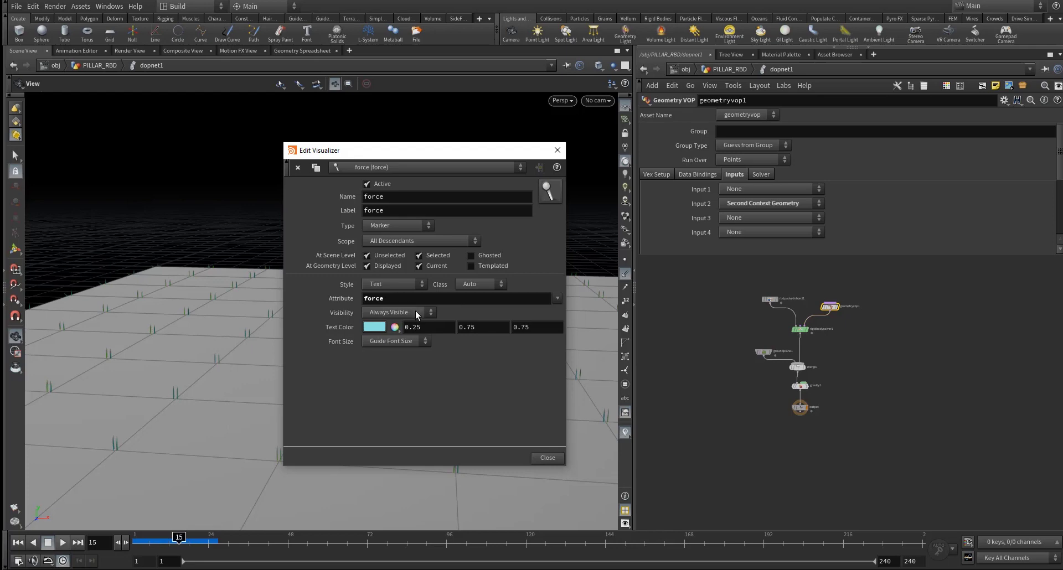
Set the force visualizer's style to Vector and enable Show Arrow Tips
click(390, 313)
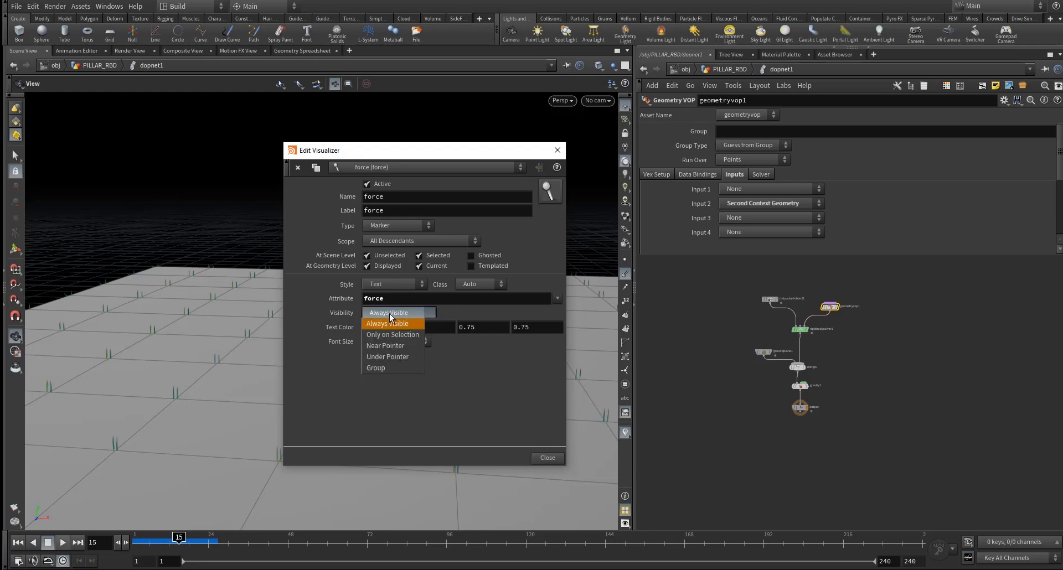
click(390, 314)
click(385, 285)
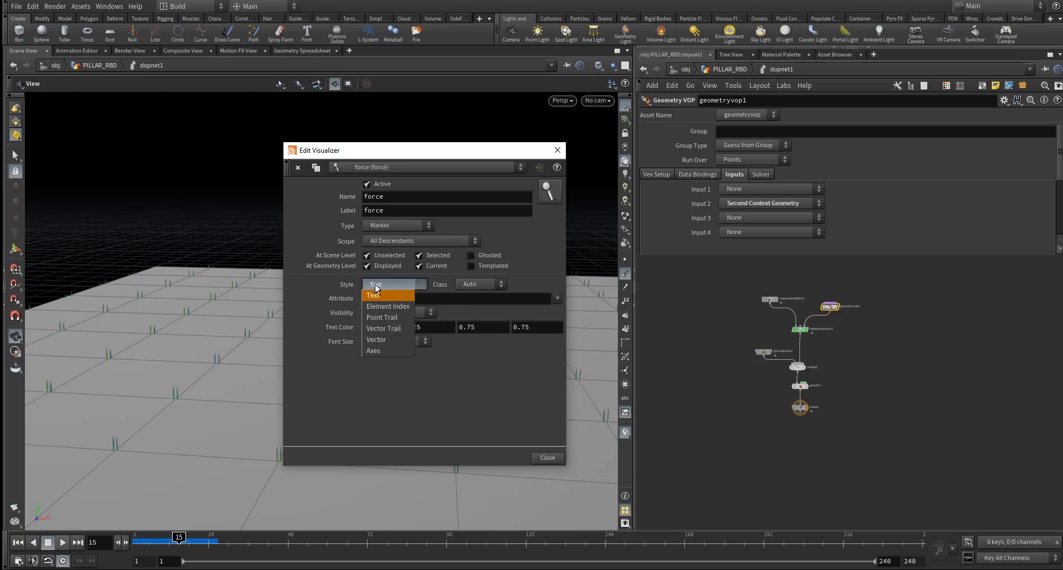
click(384, 340)
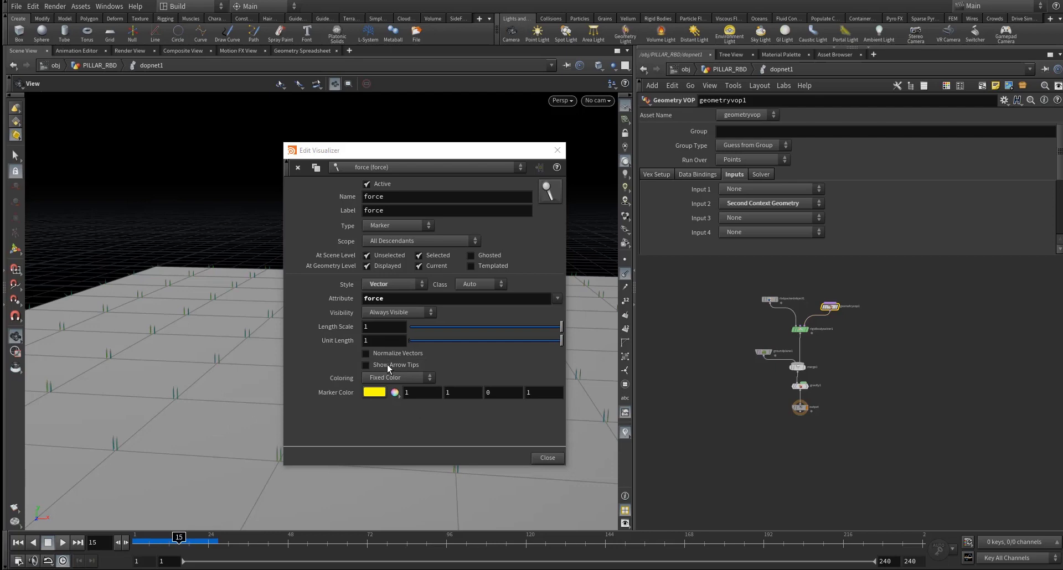
click(387, 365)
Play the simulation from the first frame to examine the force vectors on the pillar pieces, and return to frame 1
click(22, 545)
click(18, 542)
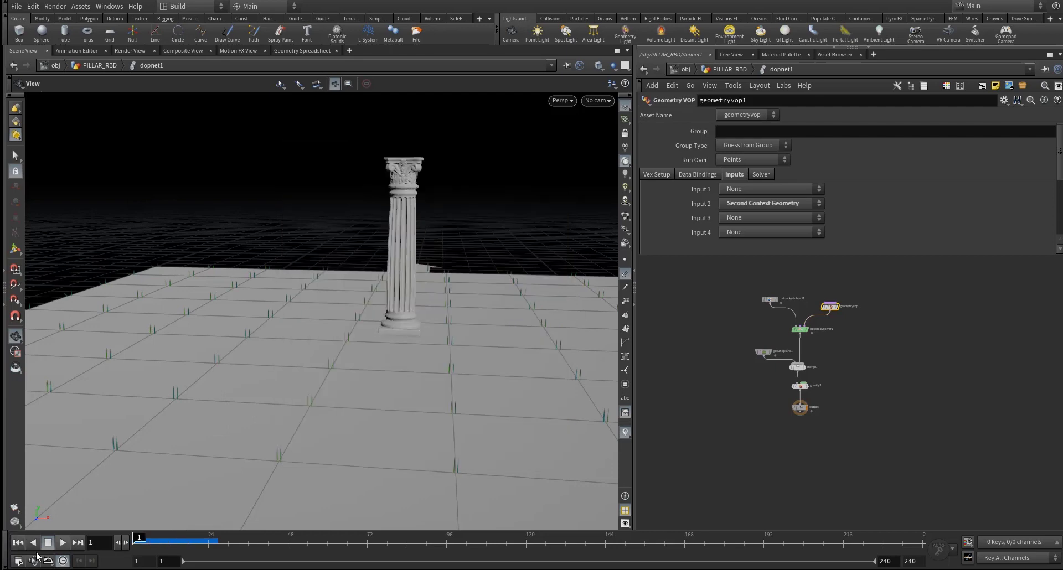
click(64, 543)
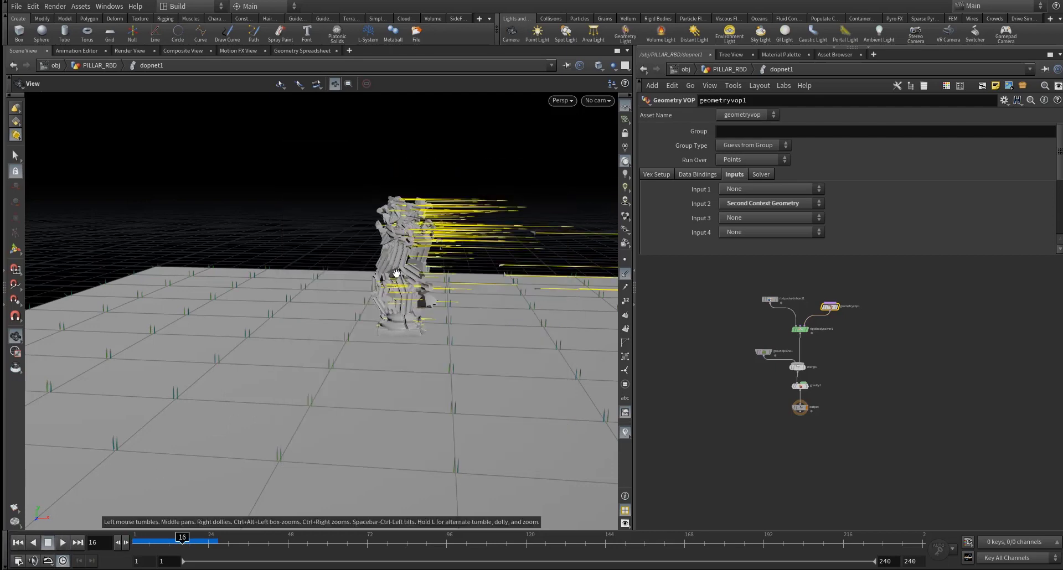
drag(445, 270, 256, 294)
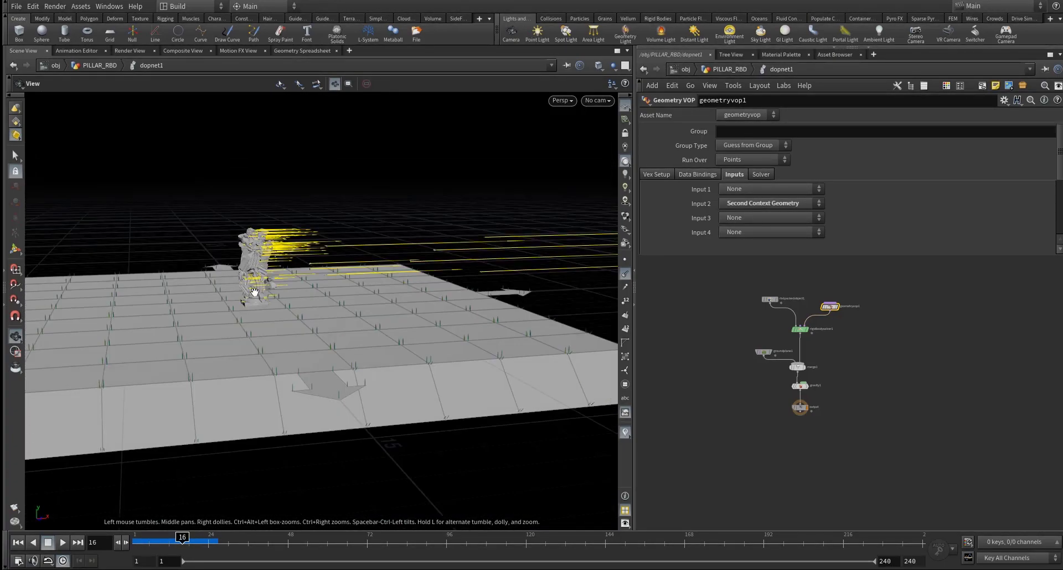
click(63, 542)
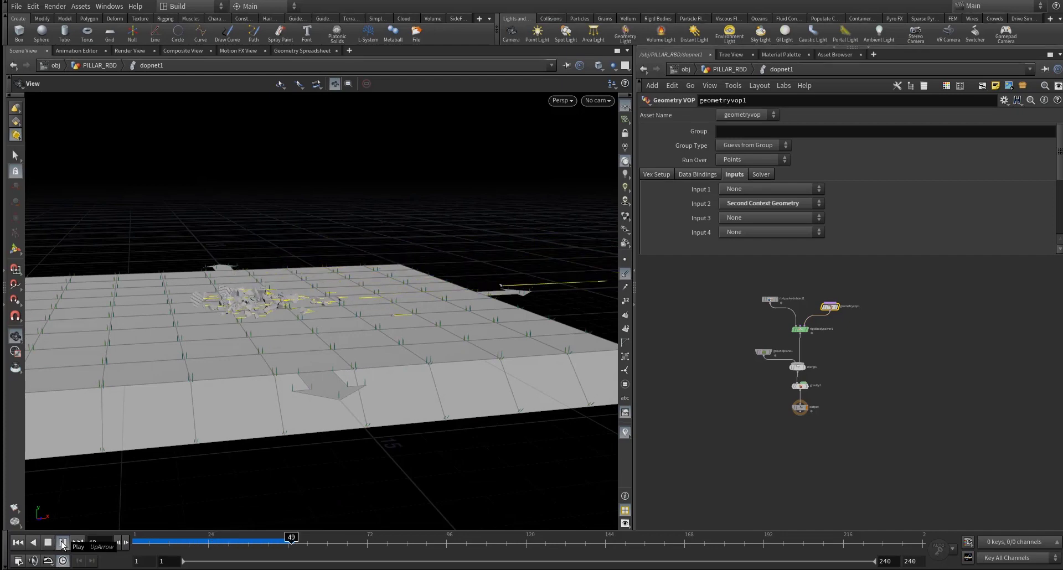
drag(155, 540, 130, 542)
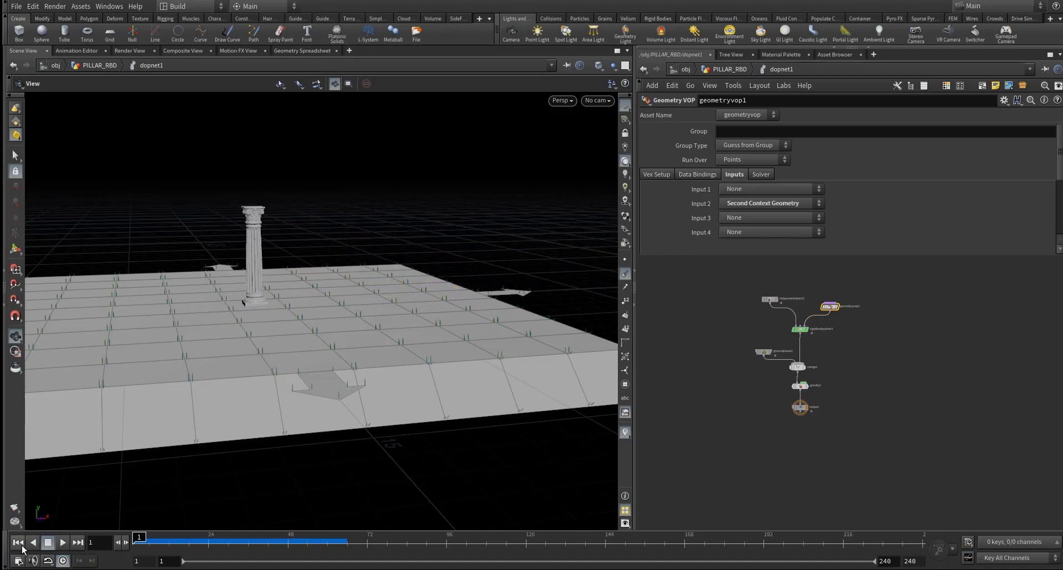
Enter the geometryvop1 node's network from dopnet1
scroll(824, 313, up, 4)
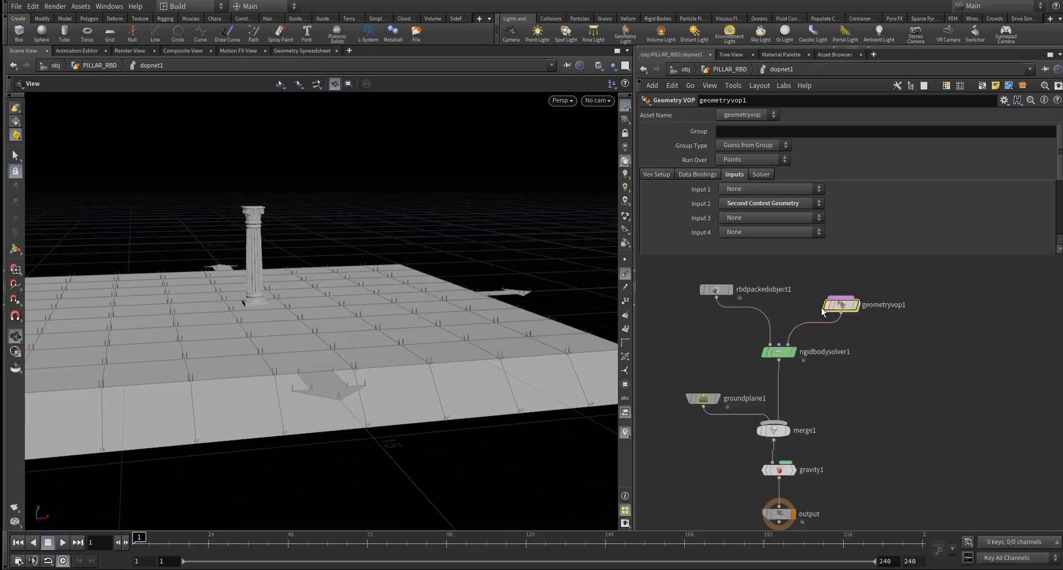
scroll(823, 312, up, 2)
key(f)
drag(891, 342, 864, 389)
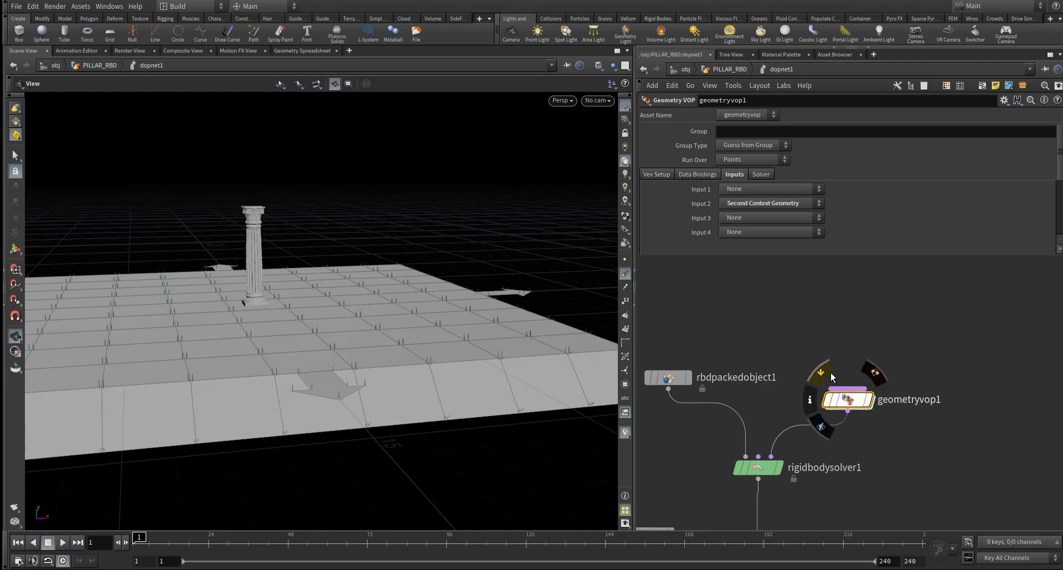
middle_drag(869, 366, 808, 318)
scroll(804, 314, up, 2)
double_click(791, 360)
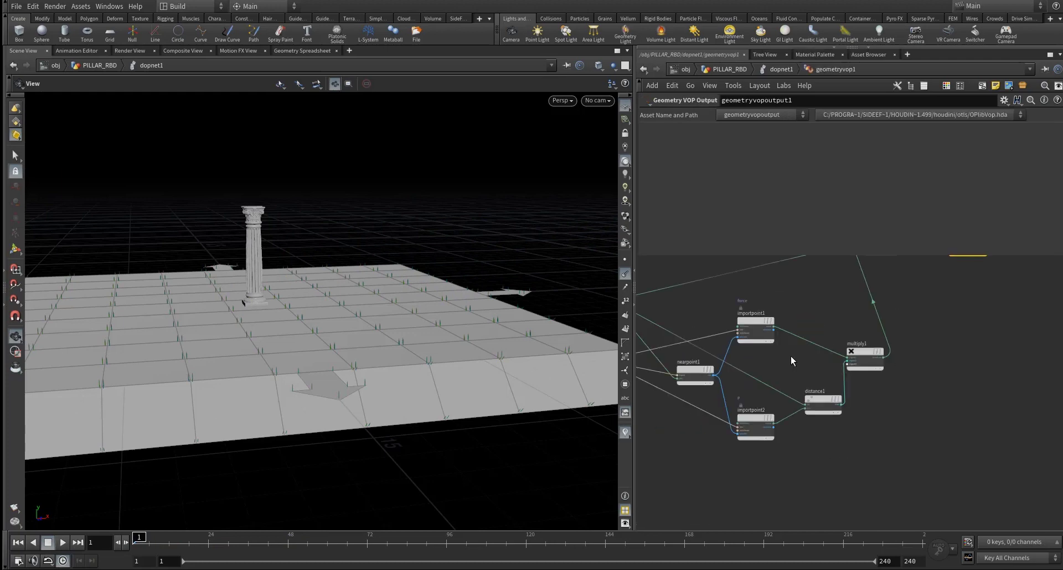
Promote multiply1's third input to a parameter, expose its node and place it below multiply1
scroll(825, 420, up, 3)
scroll(830, 365, up, 5)
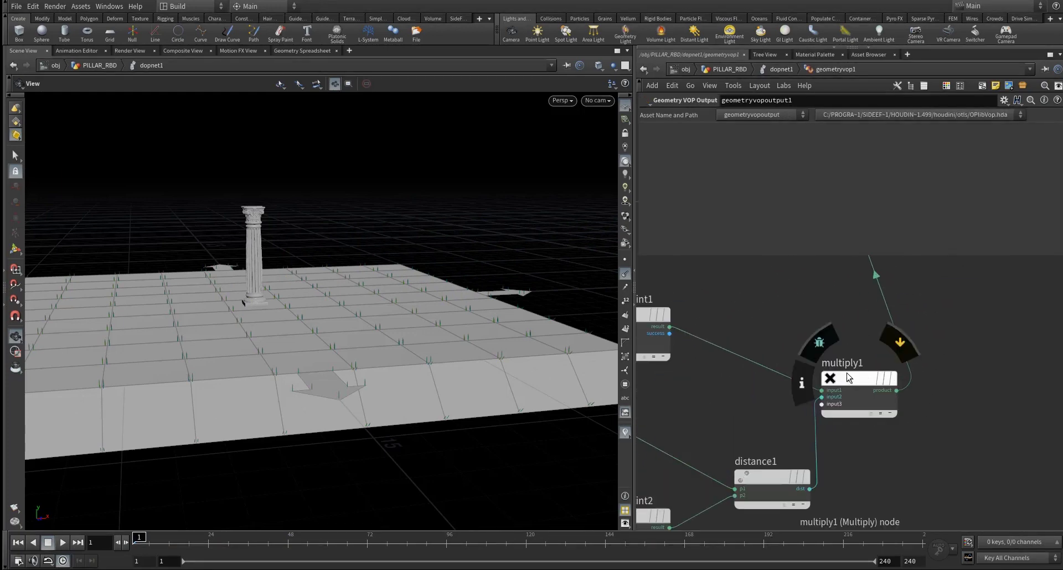
middle_click(829, 360)
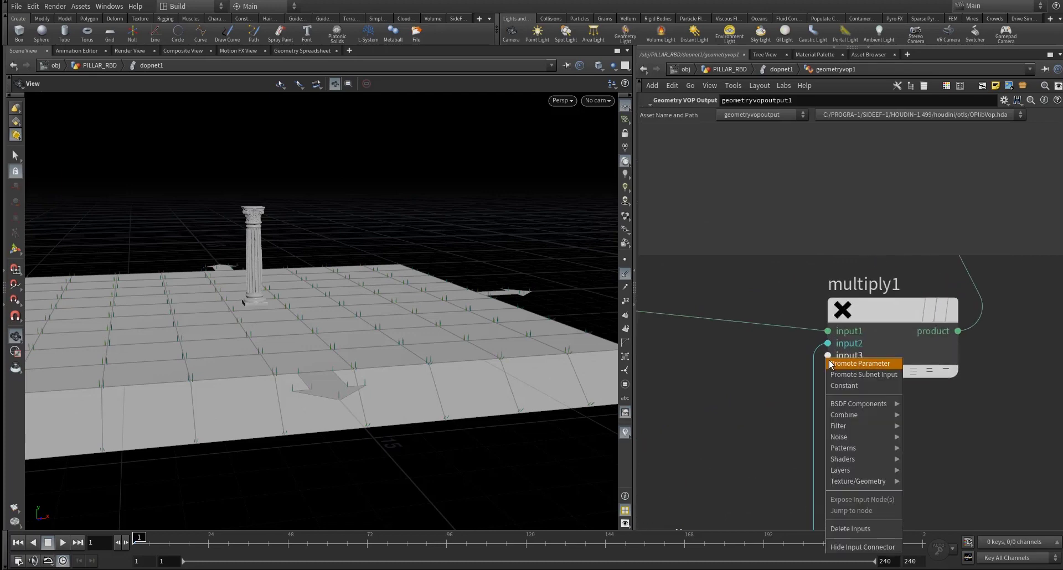
click(833, 363)
scroll(776, 359, down, 4)
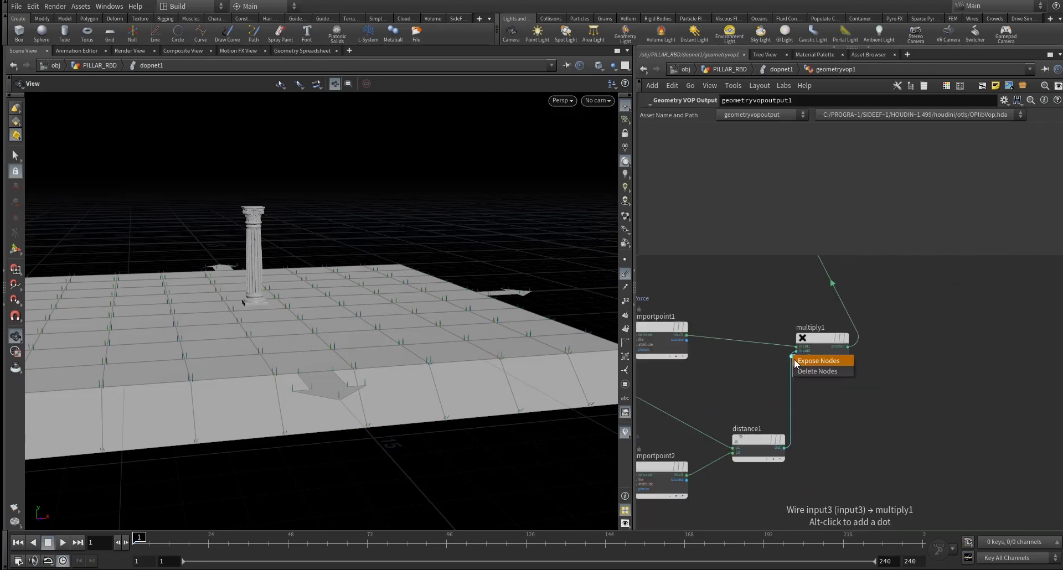
click(793, 358)
drag(739, 333, 821, 422)
Set both the name and the label of the exposed input3 parameter node to forcemult
click(821, 422)
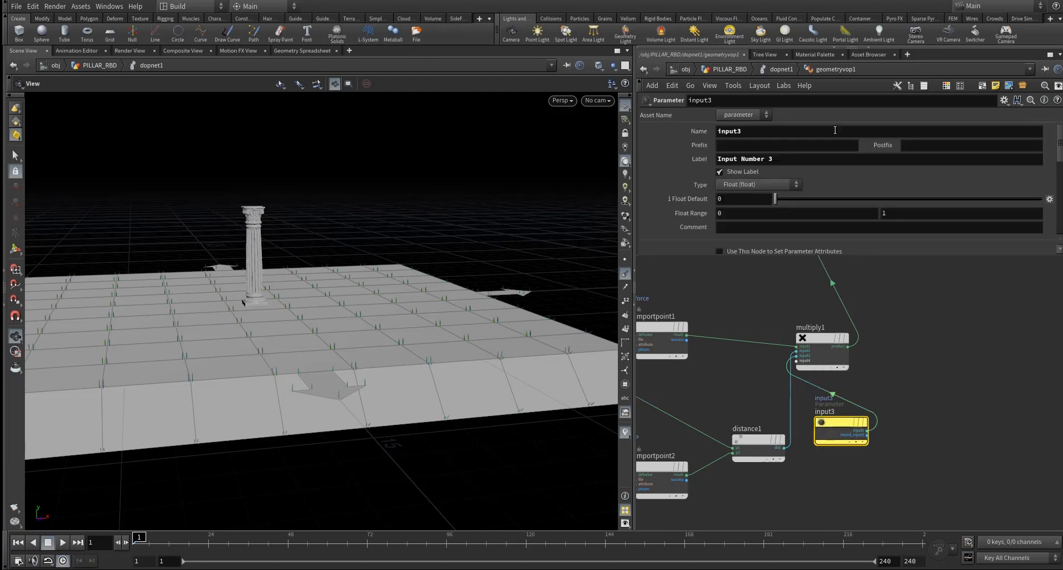
drag(704, 125, 669, 130)
text(d)
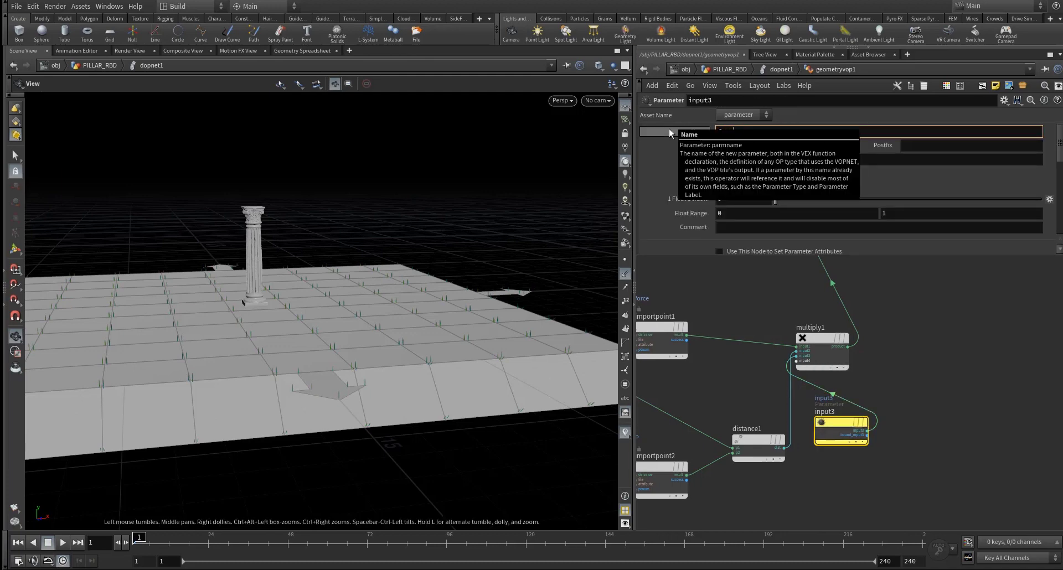
key(Return)
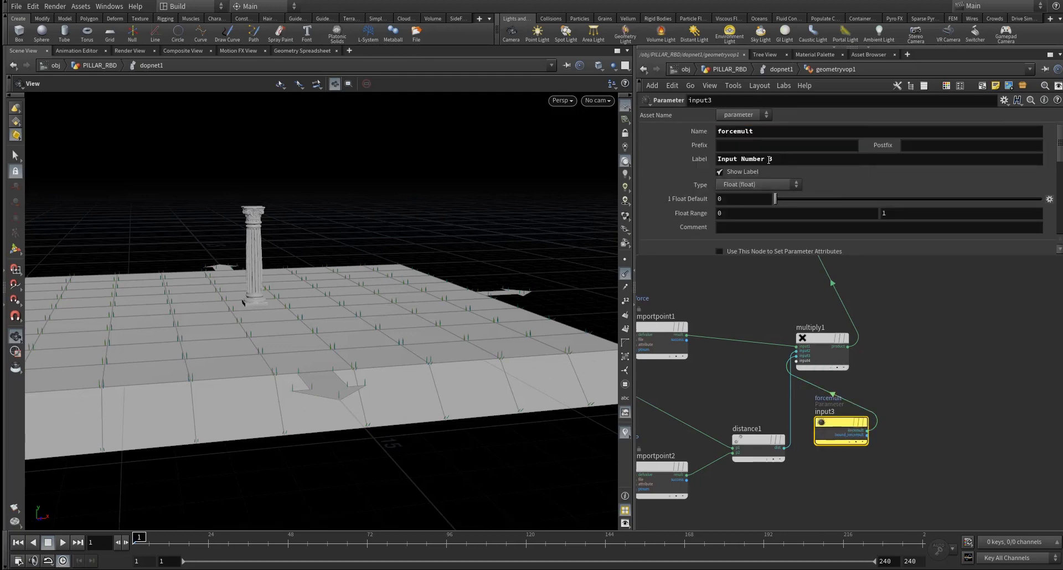
click(734, 158)
text(for)
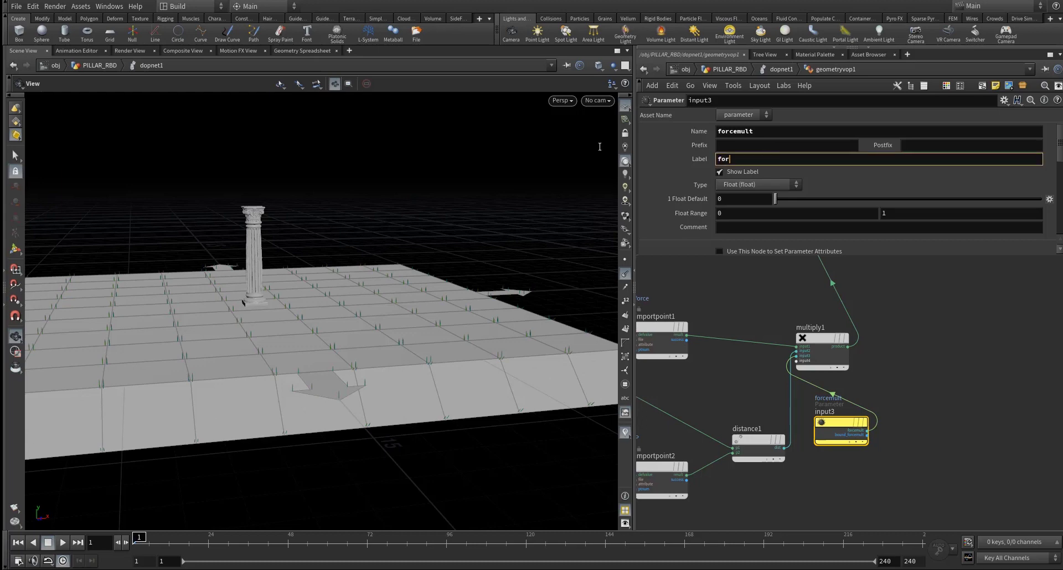
text(cemult)
key(Return)
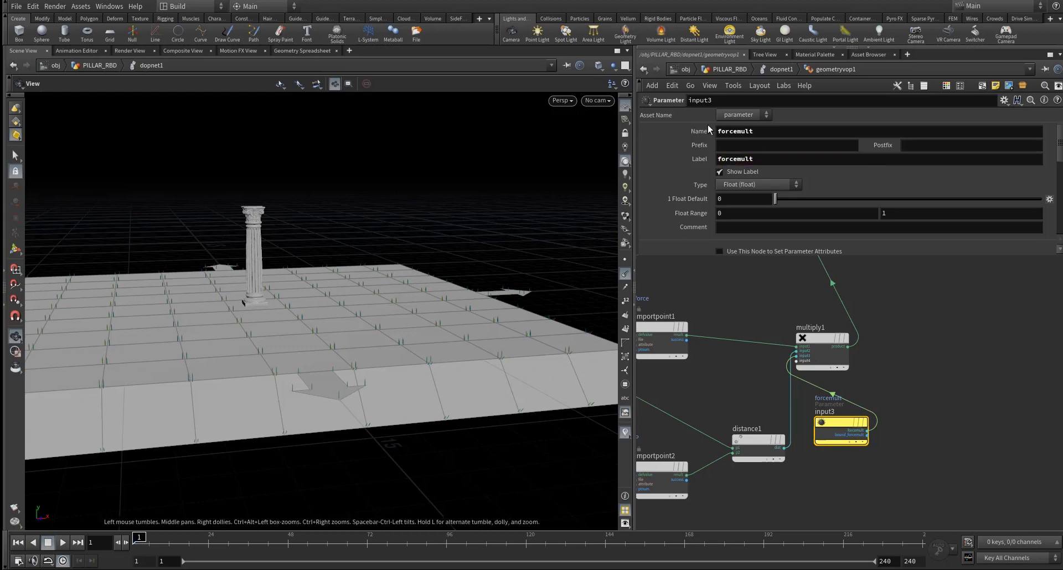
Return to the dopnet1 network and enlarge geometryvop1's parameter area so the forcemult parameter is accessible
click(769, 68)
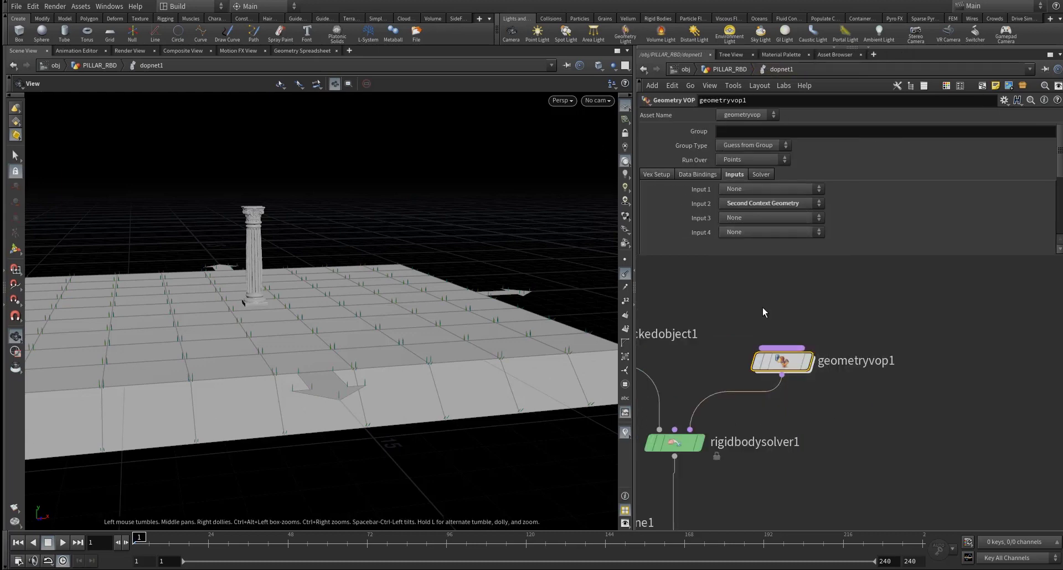
scroll(682, 225, down, 4)
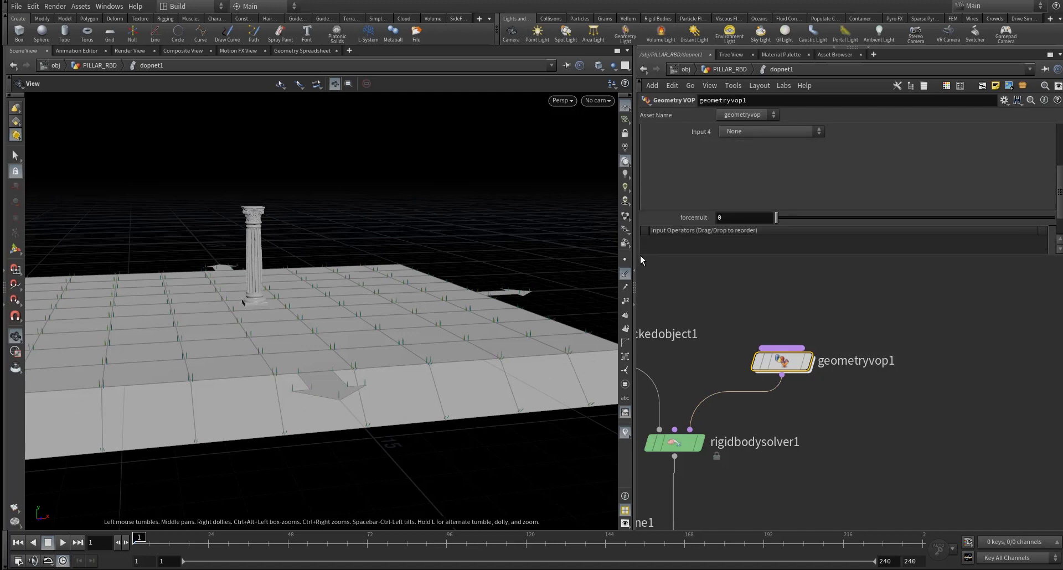
drag(640, 254, 818, 454)
Hide the green markers on the ground plane in the viewport and widen the network pane
click(626, 276)
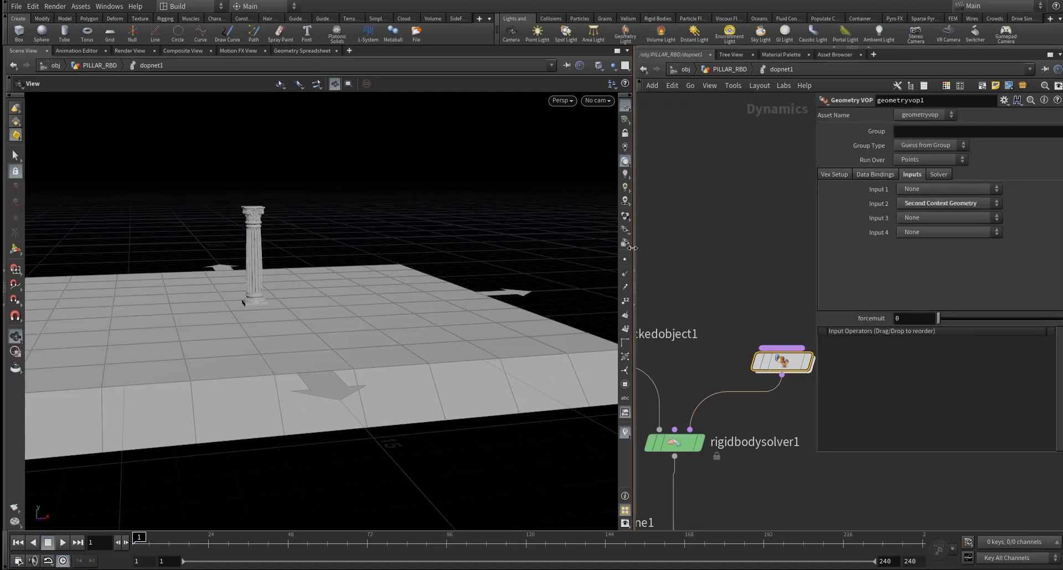
drag(634, 247, 516, 247)
middle_drag(692, 283, 646, 224)
scroll(646, 223, down, 3)
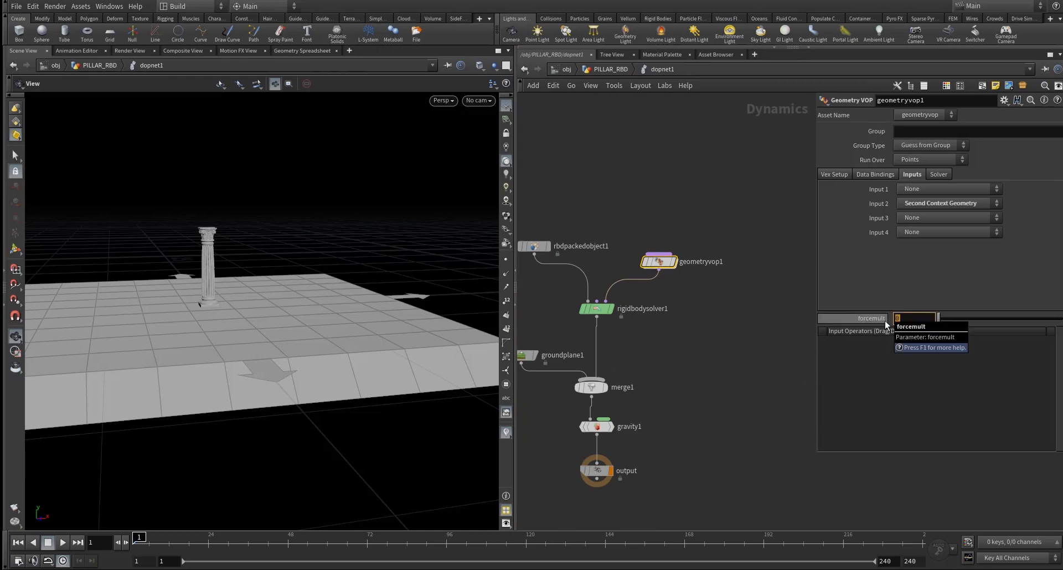
Keyframe geometryvop1's forcemult at 100 on frame 1 and at 0 on frame 3
key(Return)
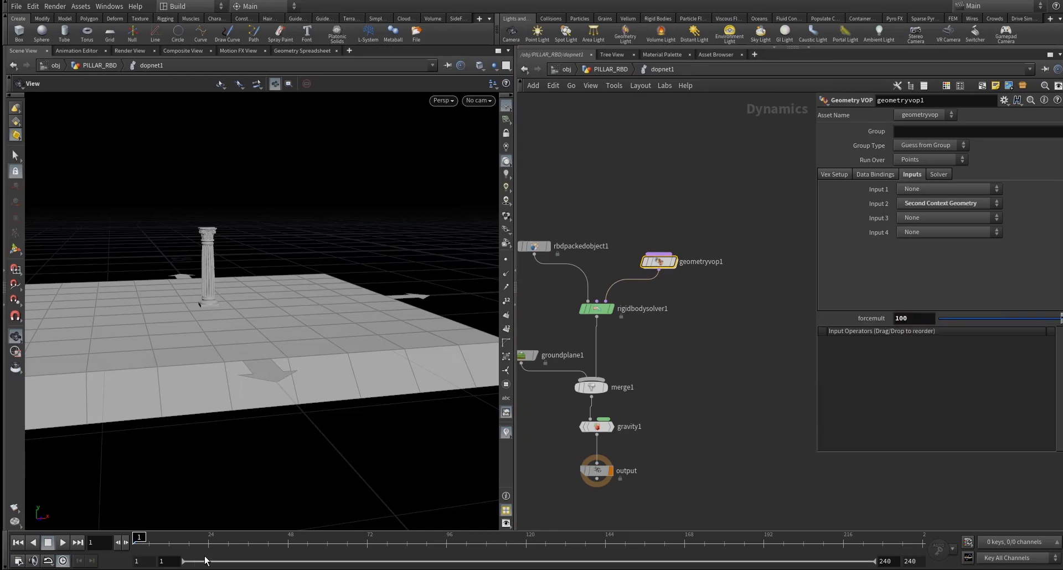
alt+click(900, 316)
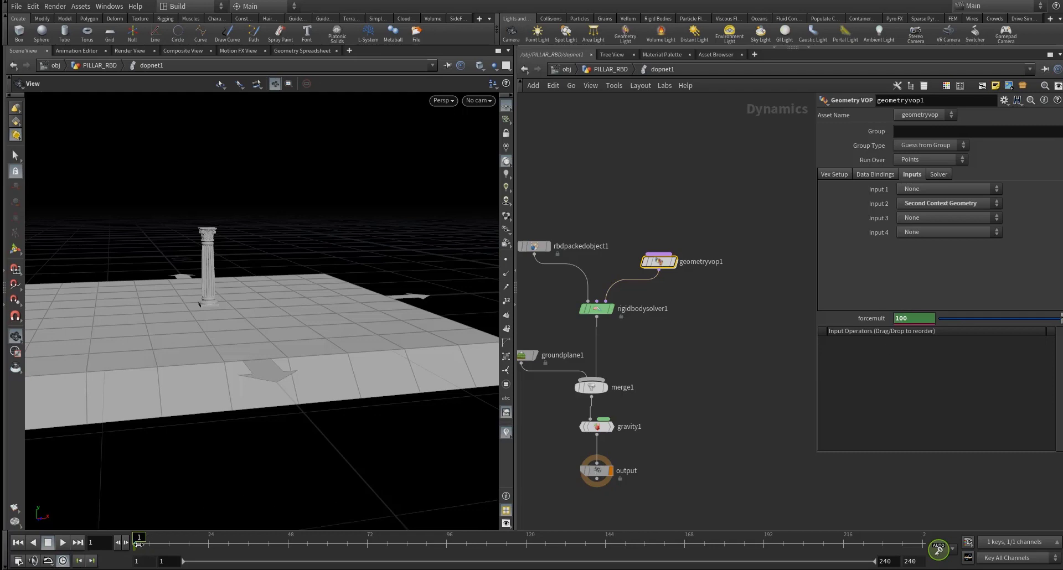
drag(141, 544, 143, 544)
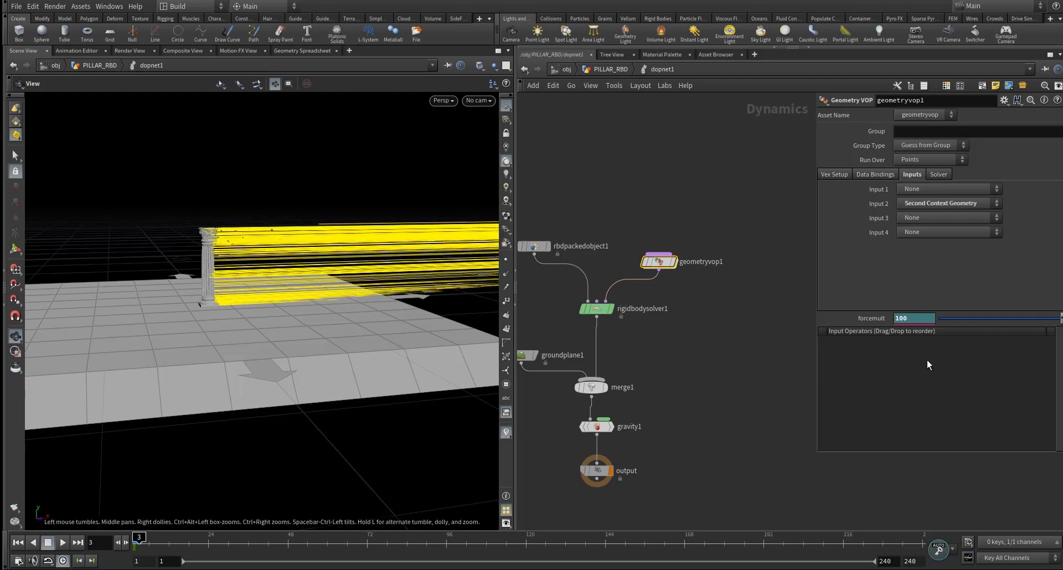
text(0)
key(Return)
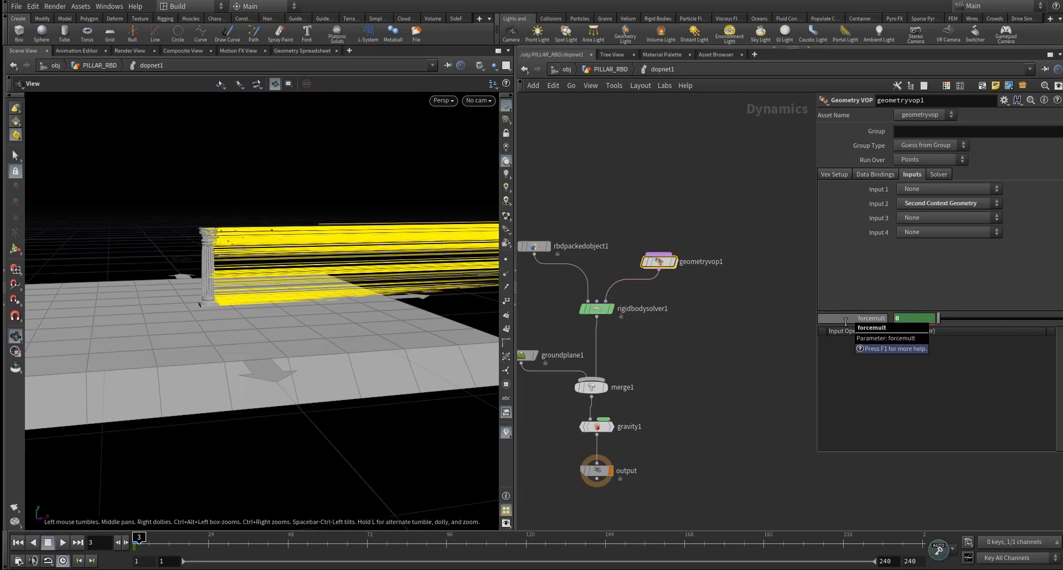
Play the keyframed simulation from the first frame, examine the pillar's collapse up close and return to frame 1
click(16, 543)
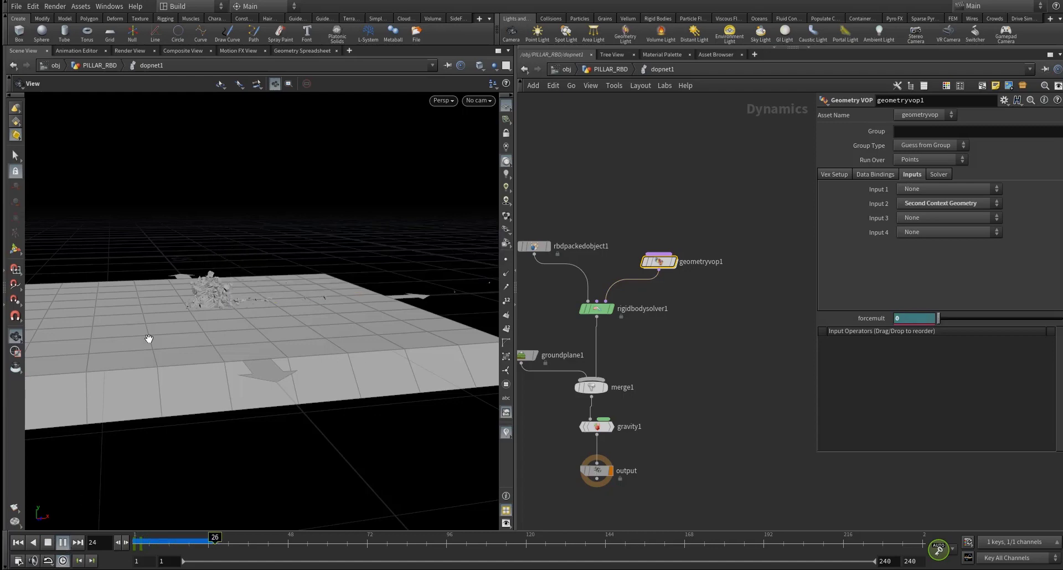
drag(259, 293, 230, 338)
scroll(231, 286, up, 3)
drag(167, 544, 120, 545)
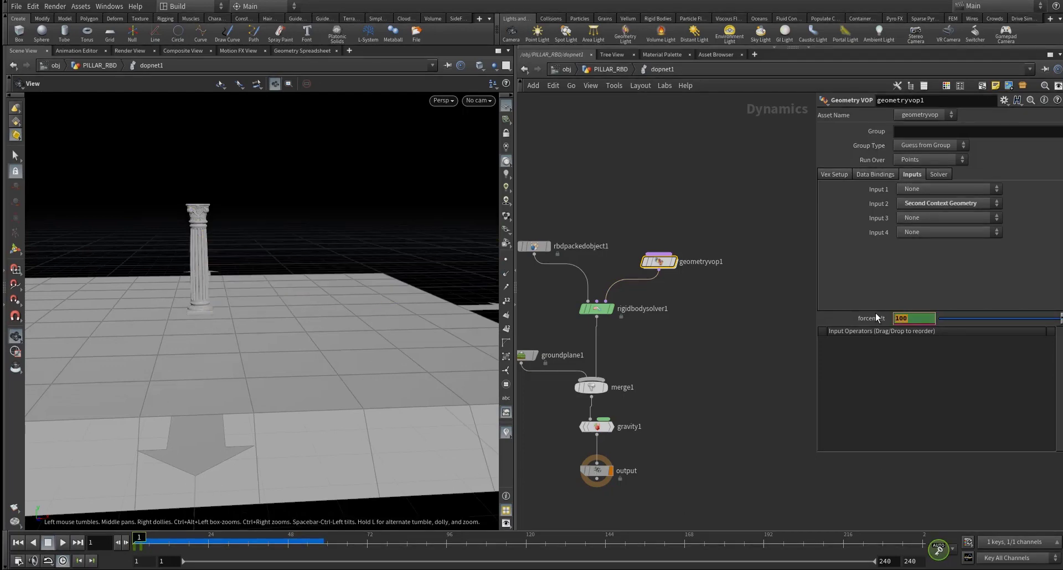
Raise the forcemult keyframe on frame 1 to 900 and replay the simulation
key(Return)
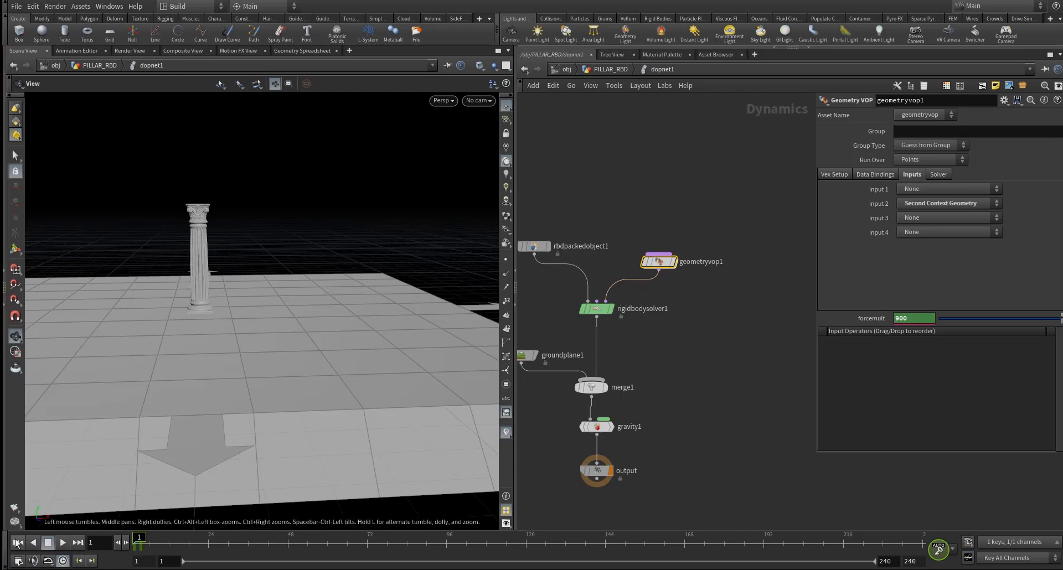
click(62, 542)
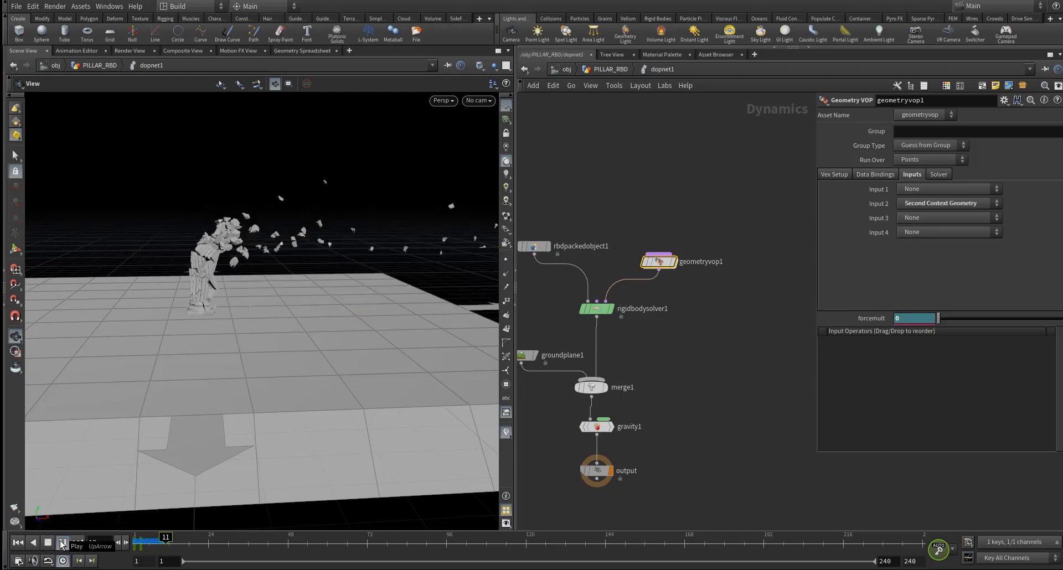
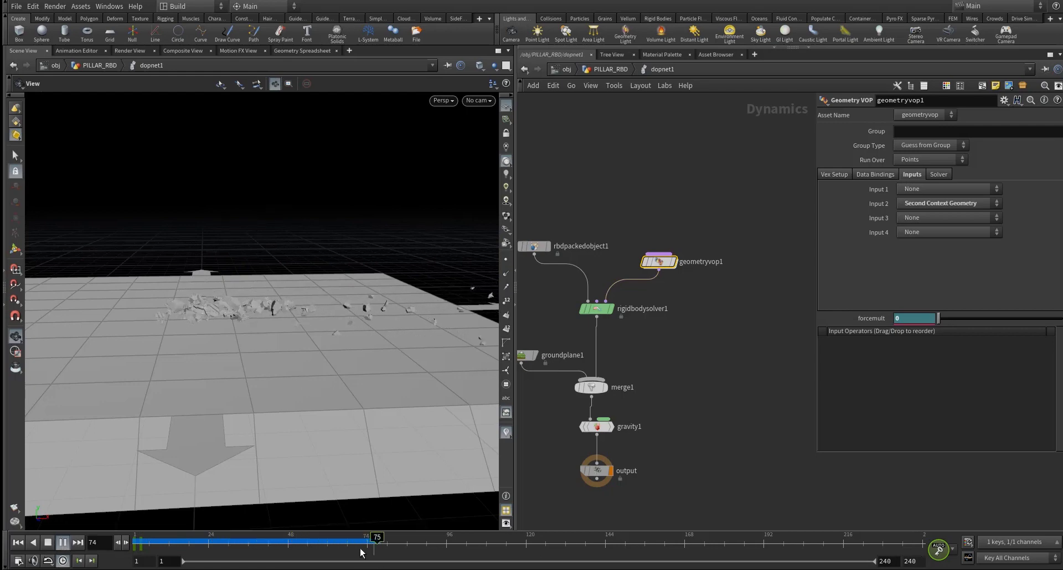
Stop the playback and set the timeline's end frame to 50
click(331, 543)
click(911, 563)
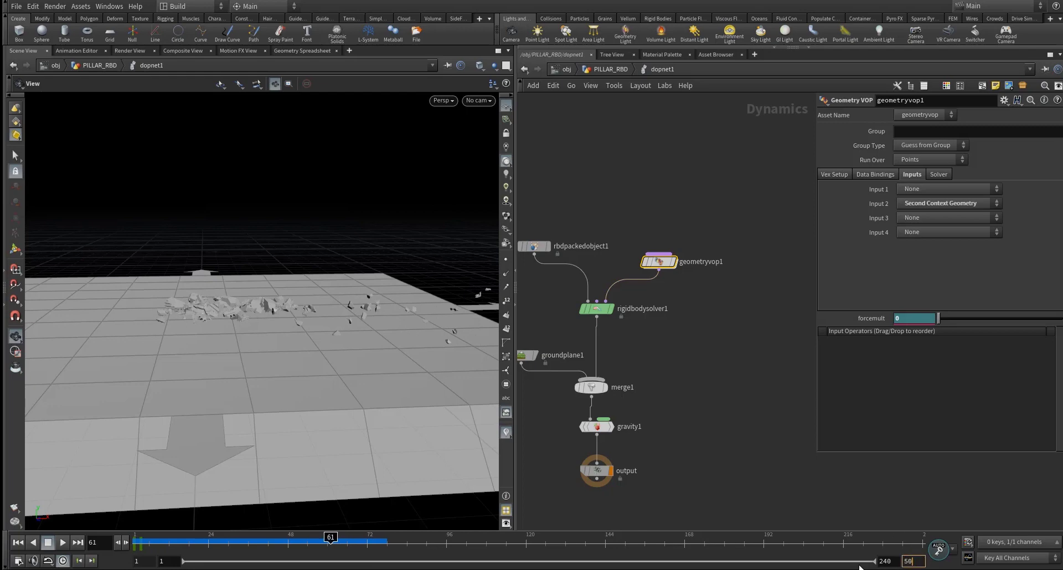
text(50)
key(Return)
Play the shortened simulation, examine the pillar's collapse up close, replay it from the start and return to frame 1
click(62, 542)
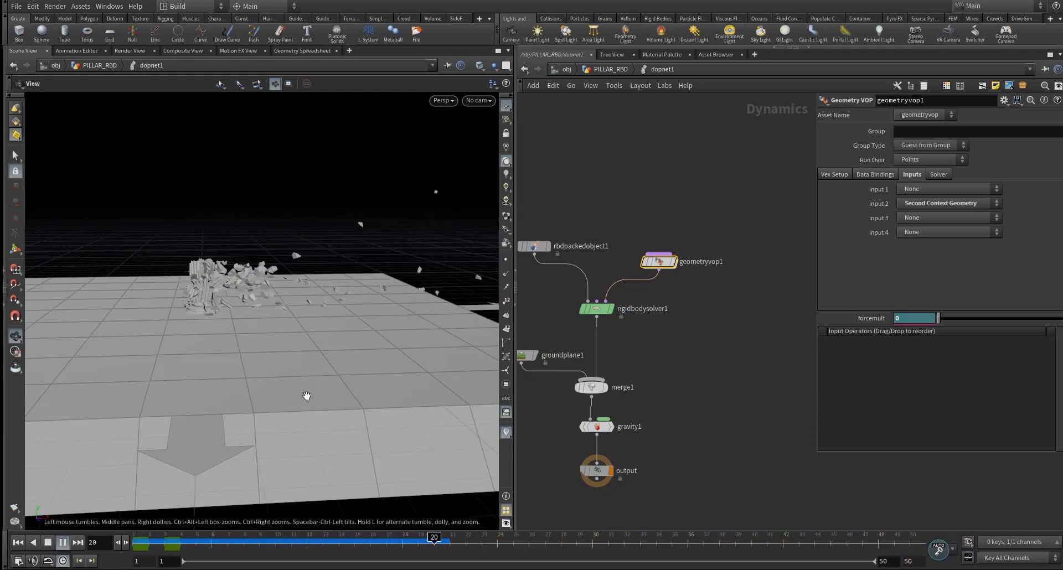
scroll(226, 296, up, 5)
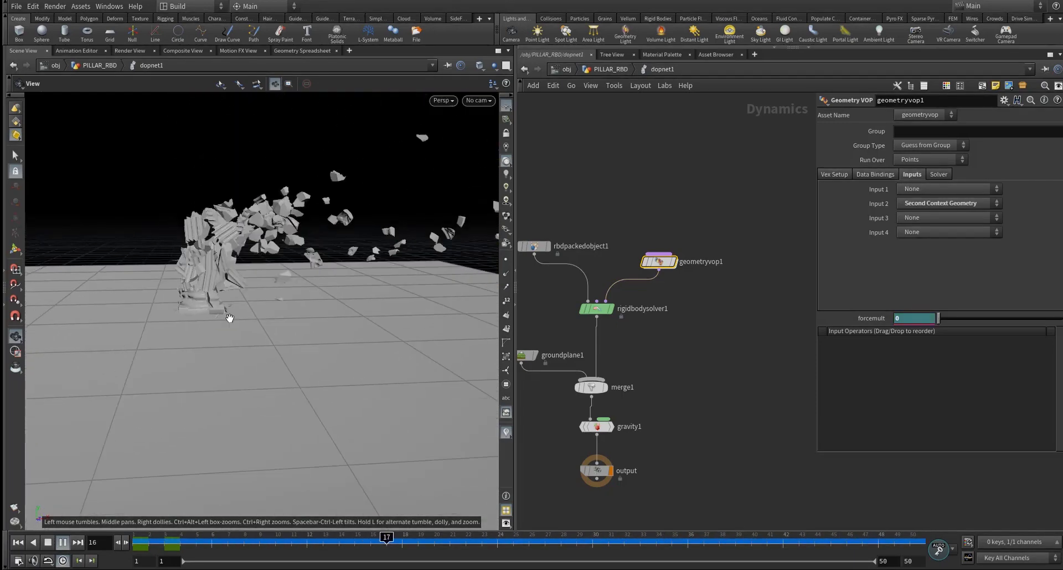
middle_drag(229, 318, 233, 377)
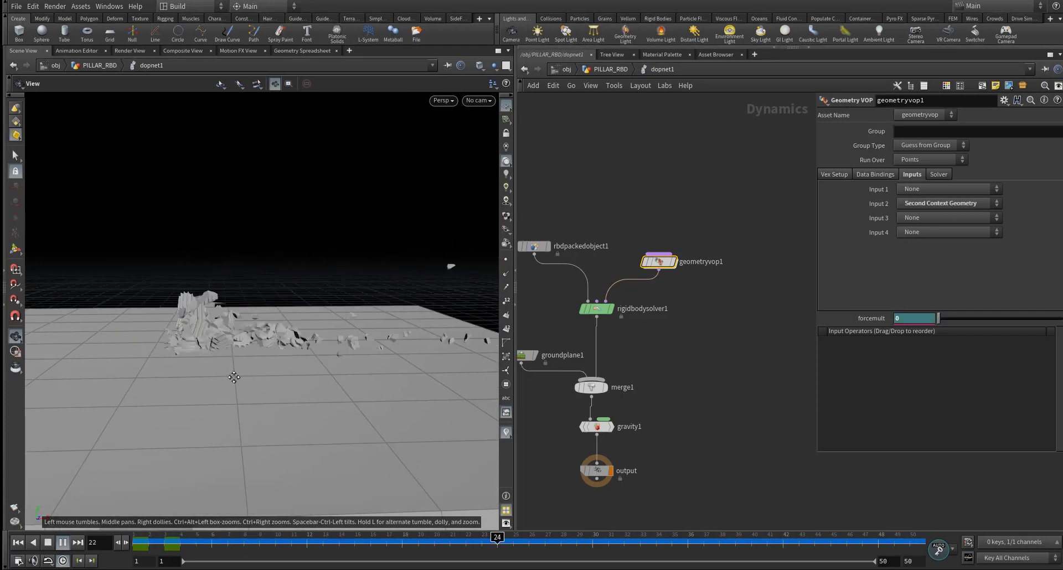
click(48, 542)
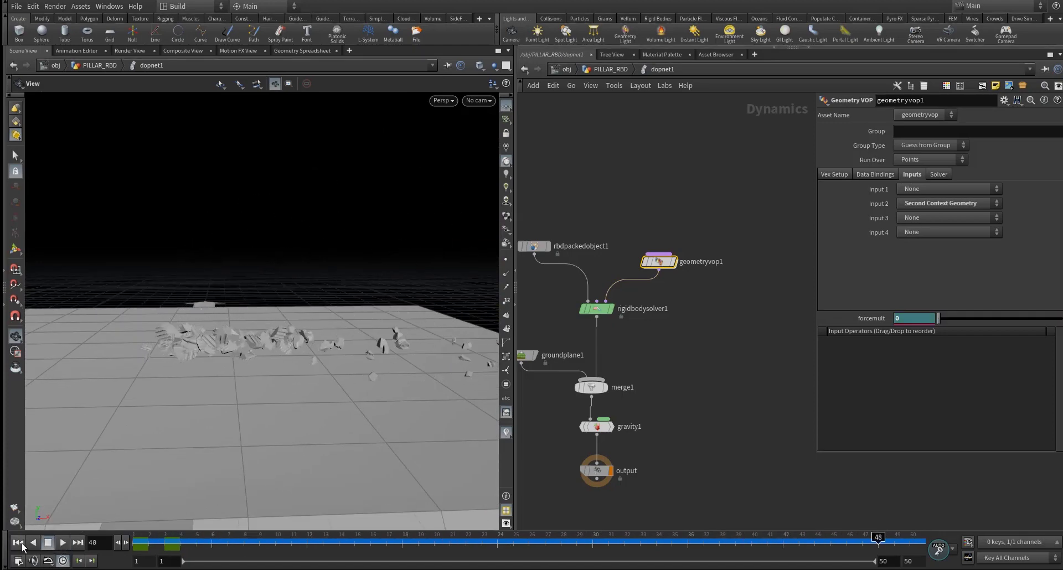
click(21, 544)
click(61, 543)
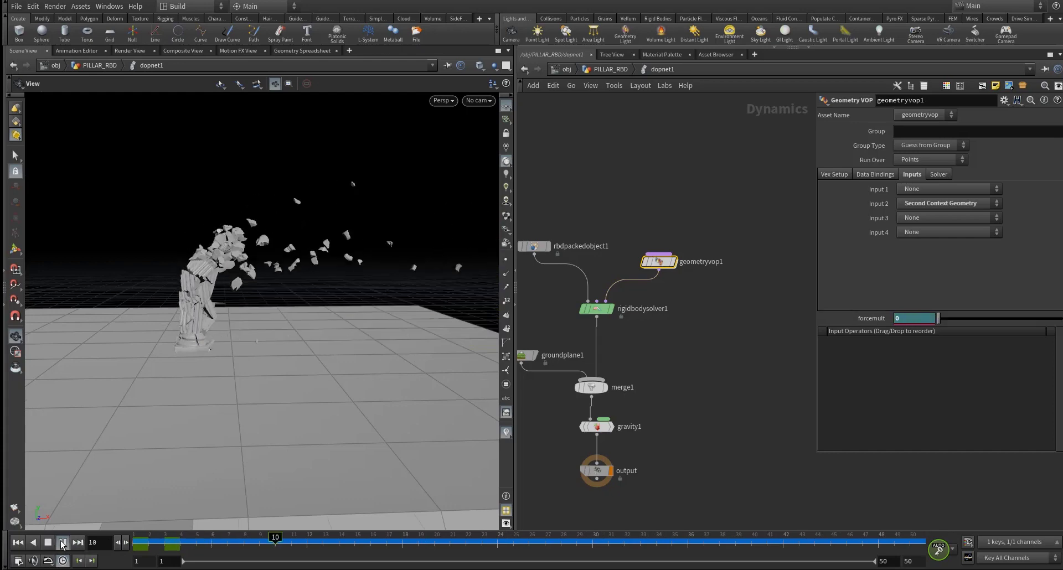
click(18, 543)
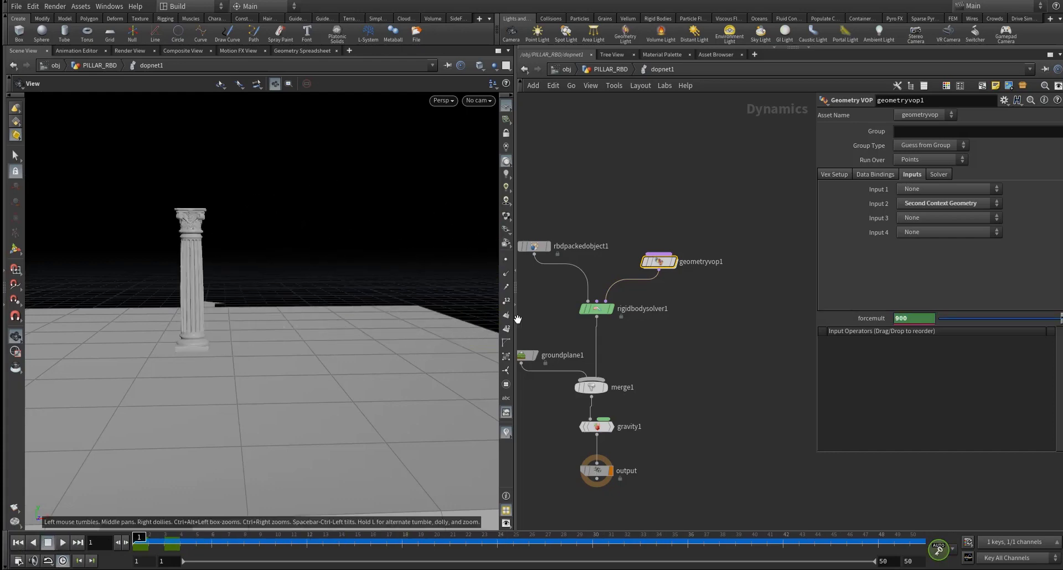
Add a Dop Import node below dopnet1 in PILLAR_RBD and set its DOP Network to ../dopnet1
click(610, 70)
key(Tab)
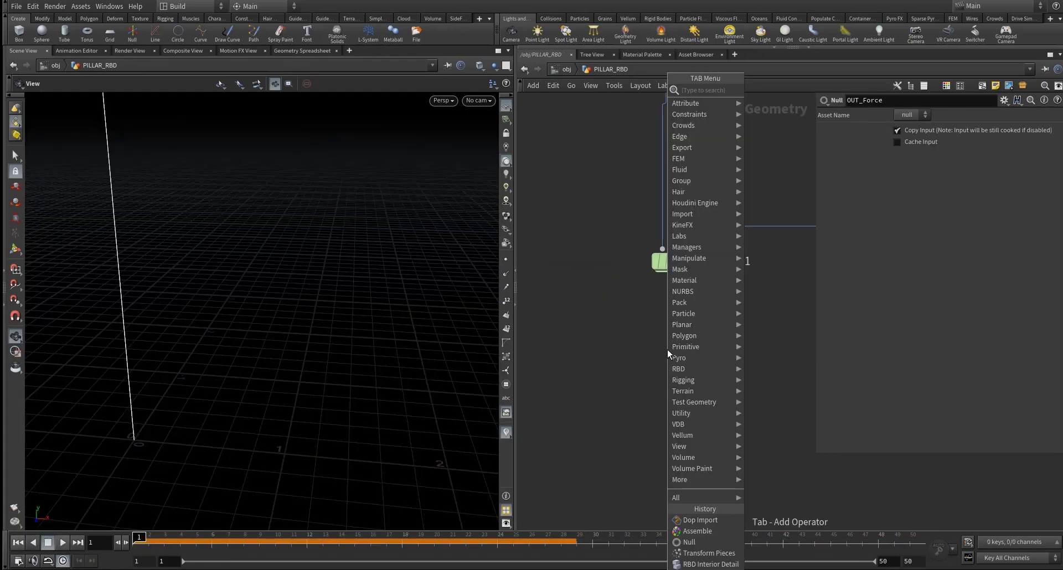
text(dop)
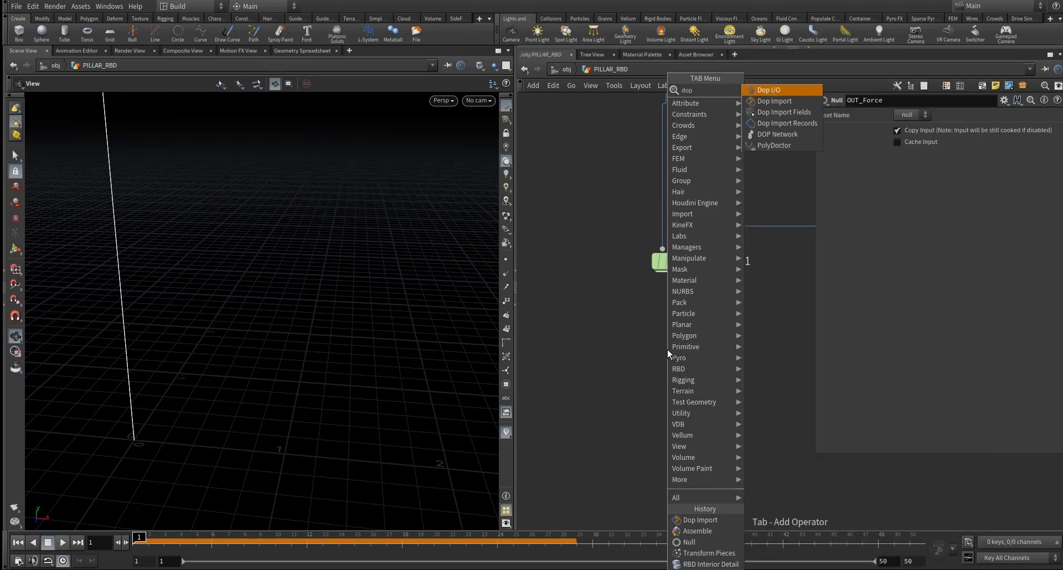
text(i)
key(Return)
click(689, 342)
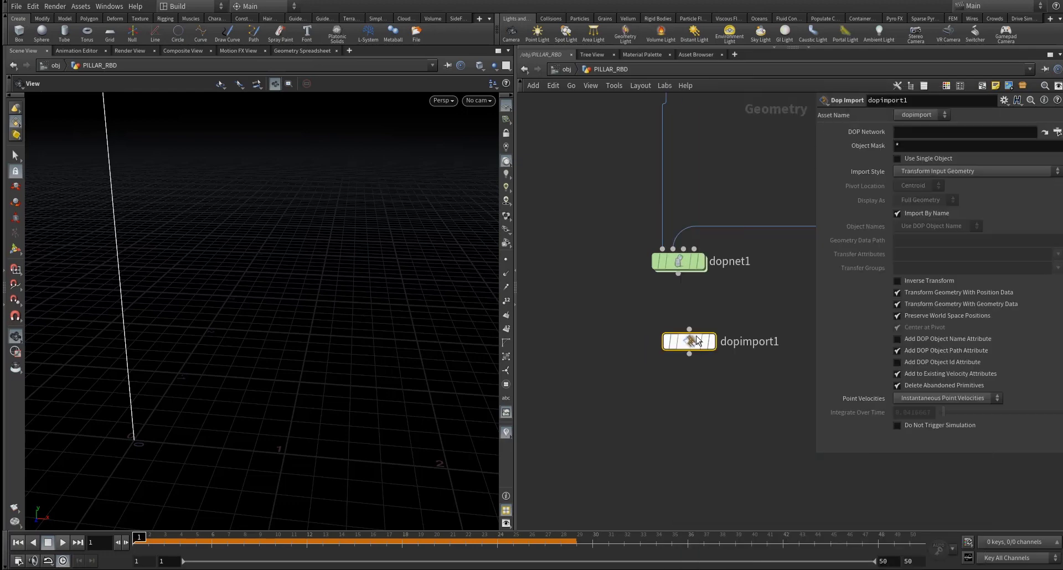
drag(678, 262, 933, 132)
Copy the packed object's node name inside dopnet1 and set dopimport1's Object Mask to rbdpackedobject1
middle_drag(696, 186, 597, 186)
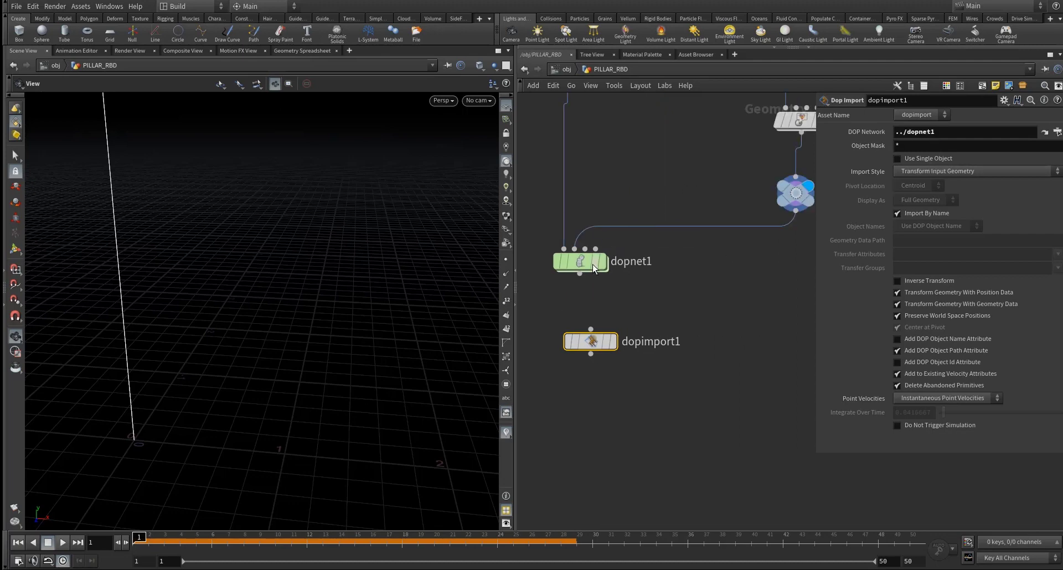
double_click(574, 265)
double_click(660, 236)
key(ctrl+c)
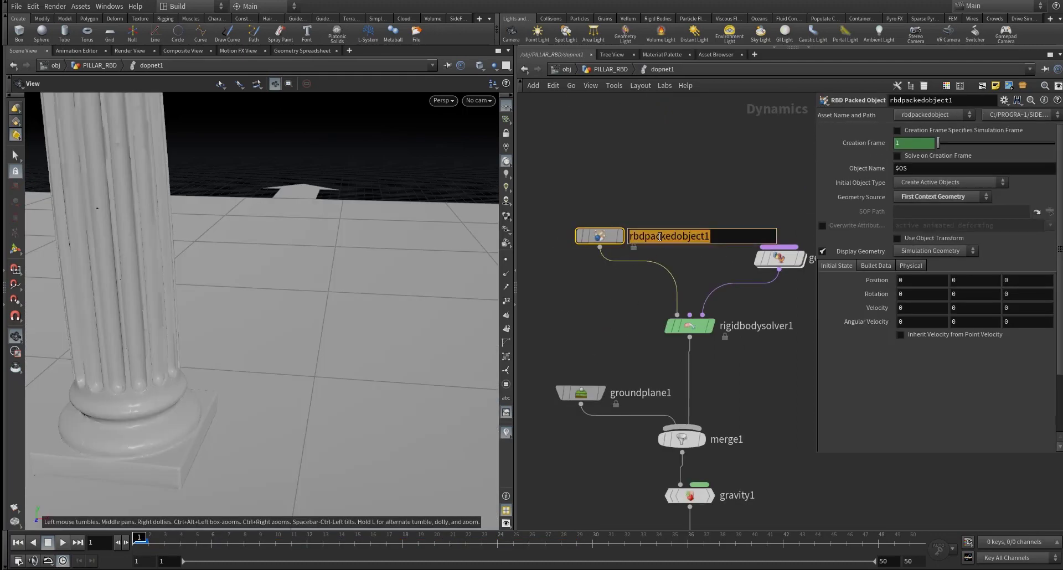
key(Return)
click(608, 69)
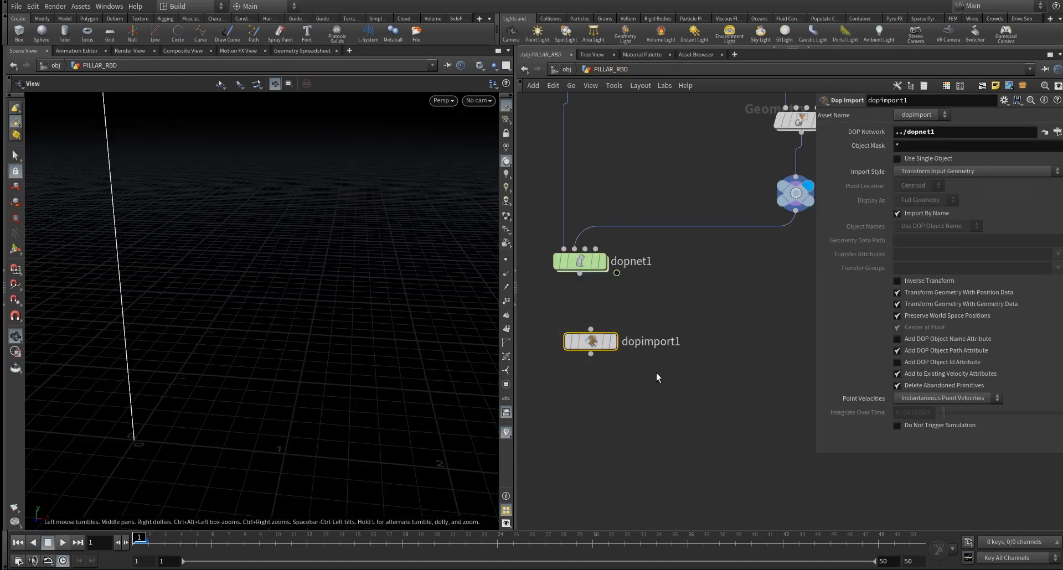
key(ctrl+v)
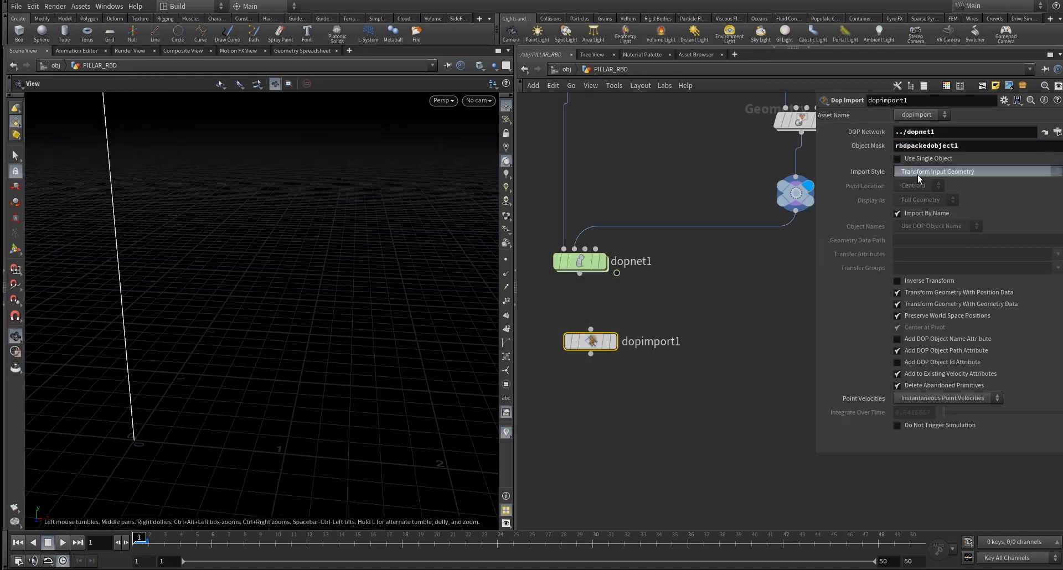
Set dopimport1's Import Style to Fetch Geometry from DOP Network, display the node and place it just below dopnet1
click(918, 173)
click(903, 195)
middle_drag(606, 390, 665, 356)
click(673, 307)
drag(651, 304, 621, 296)
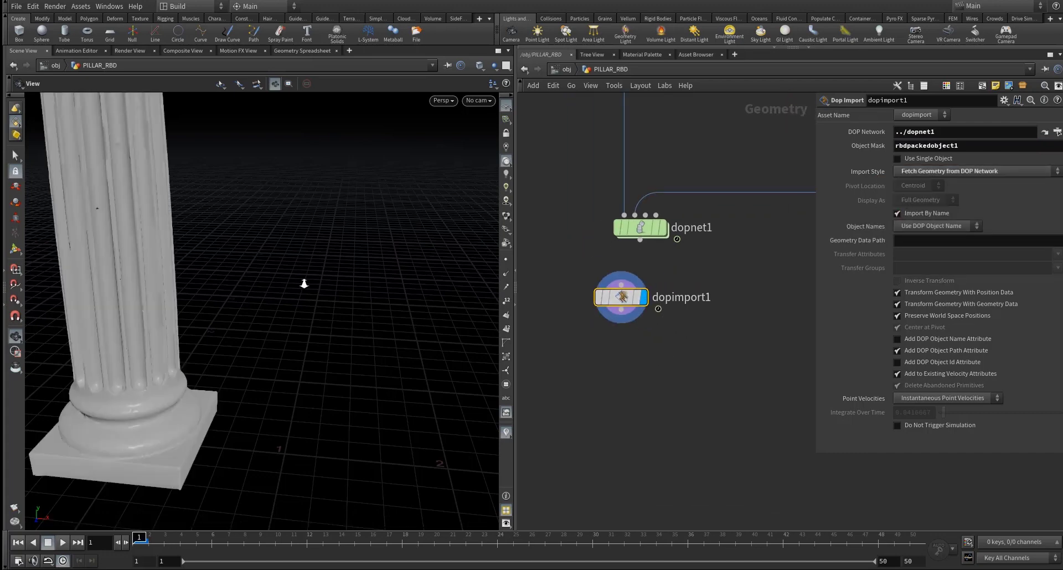
Frame and play the imported simulation, stop it mid-collapse and examine the flat interior faces of the broken pieces up close
key(h)
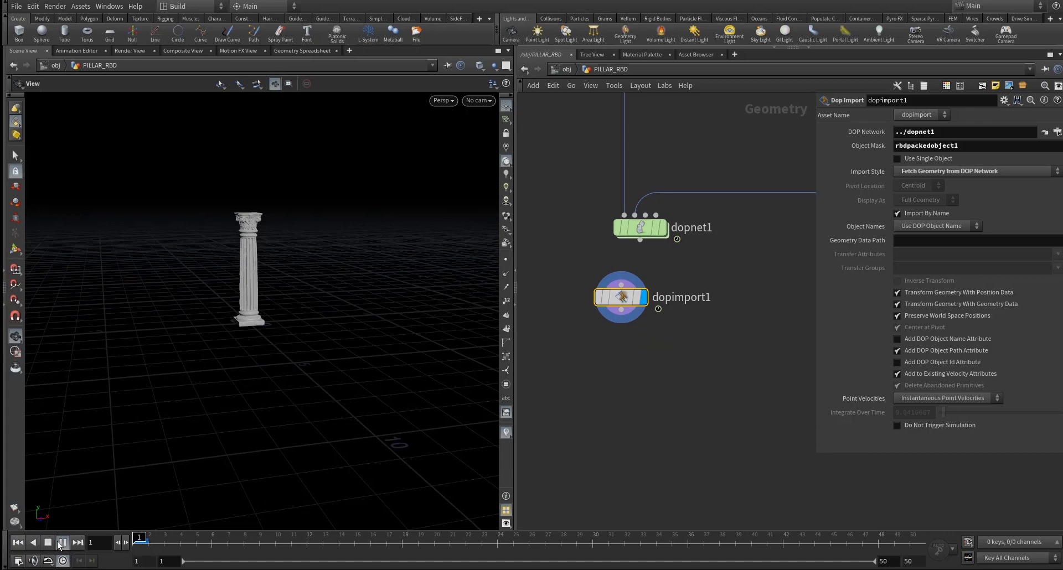
click(61, 543)
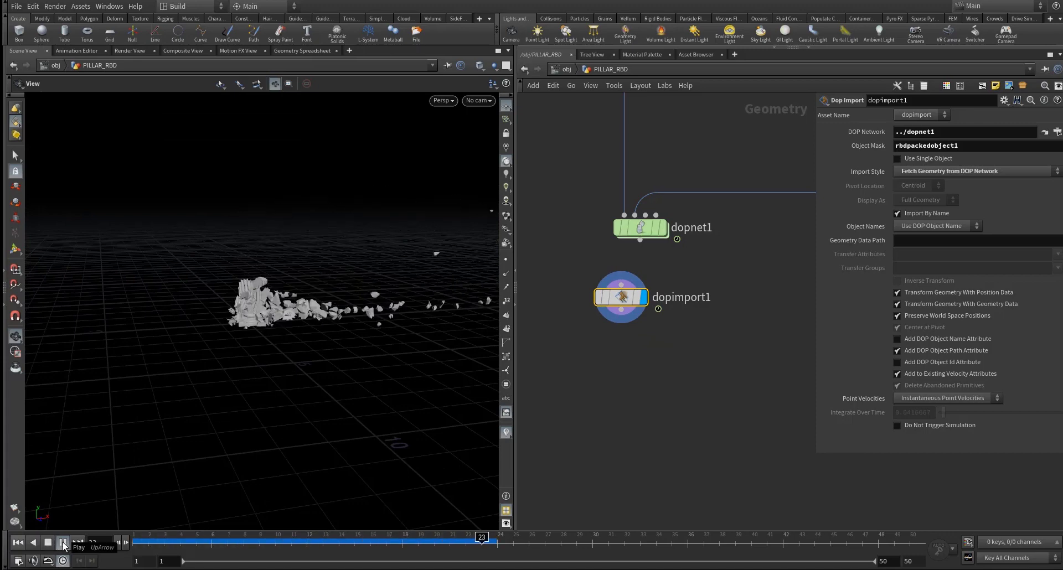
key(Escape)
drag(299, 307, 255, 351)
scroll(290, 330, up, 3)
middle_drag(306, 306, 262, 335)
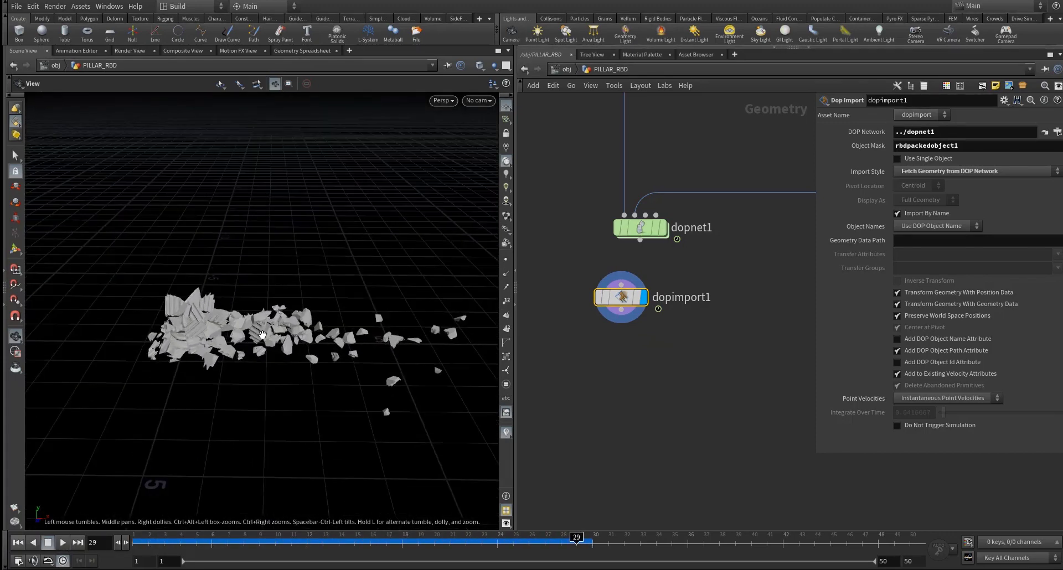
drag(293, 326, 294, 369)
right_drag(252, 325, 470, 260)
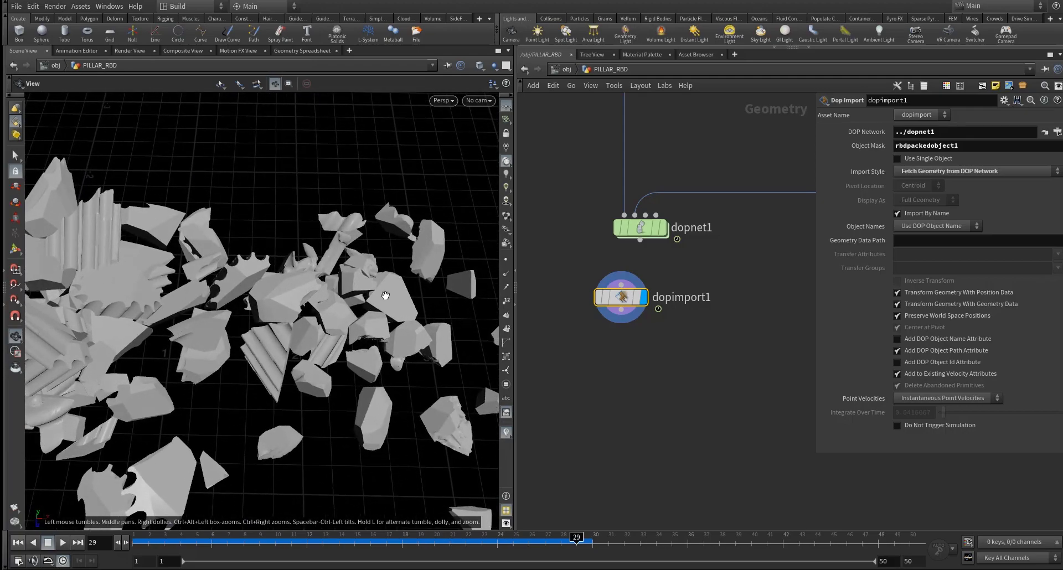
right_drag(385, 295, 327, 322)
drag(327, 322, 327, 256)
right_drag(327, 255, 268, 297)
drag(268, 297, 249, 337)
right_drag(249, 337, 310, 291)
Add an RBD Interior Detail node fed by voronoifracture1, beside the assemble1 node
scroll(644, 333, down, 6)
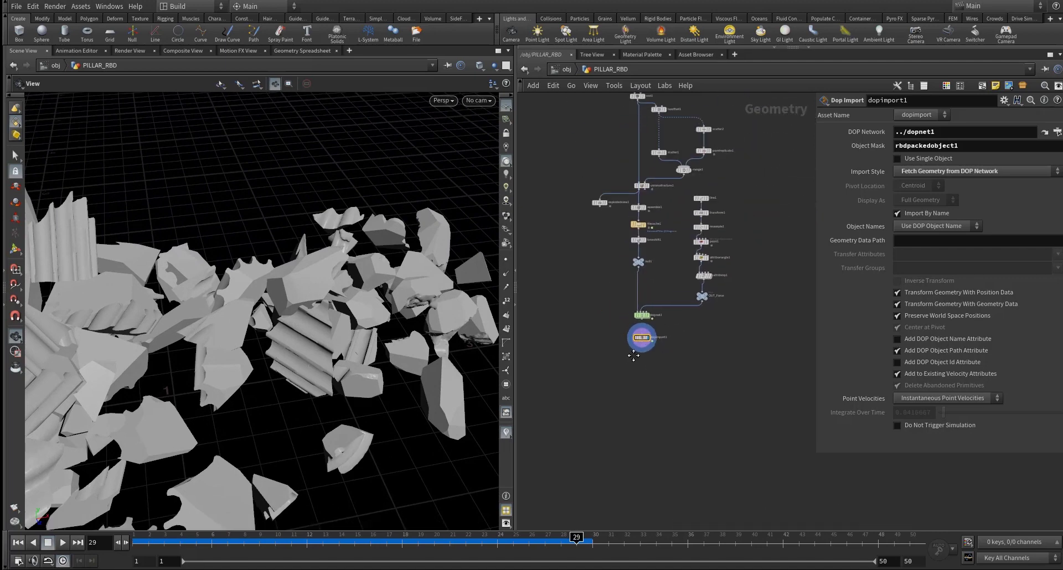
middle_drag(635, 294, 636, 367)
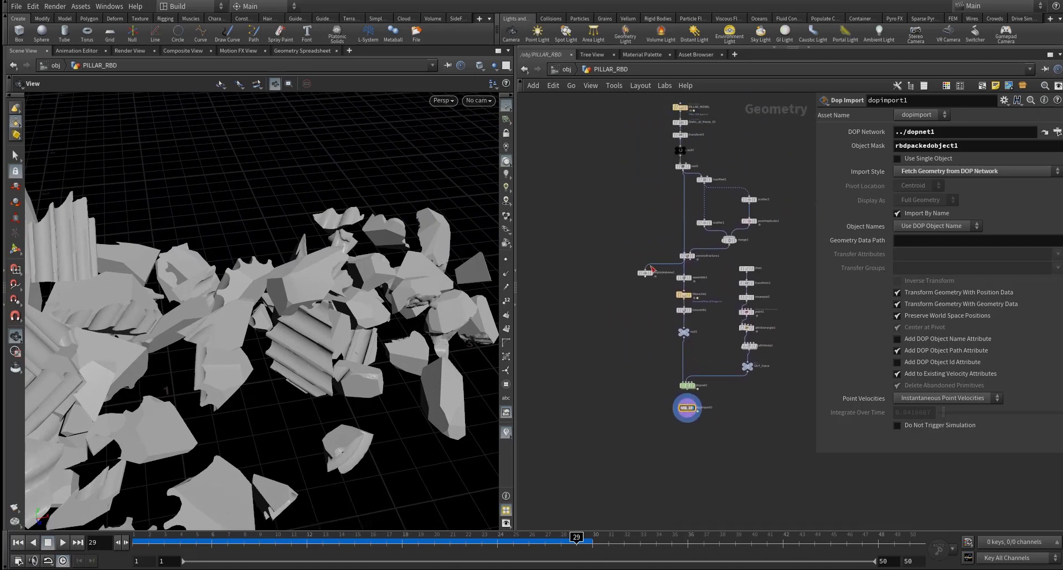
scroll(650, 261, up, 4)
drag(642, 285, 581, 287)
scroll(647, 286, up, 3)
scroll(659, 291, down, 4)
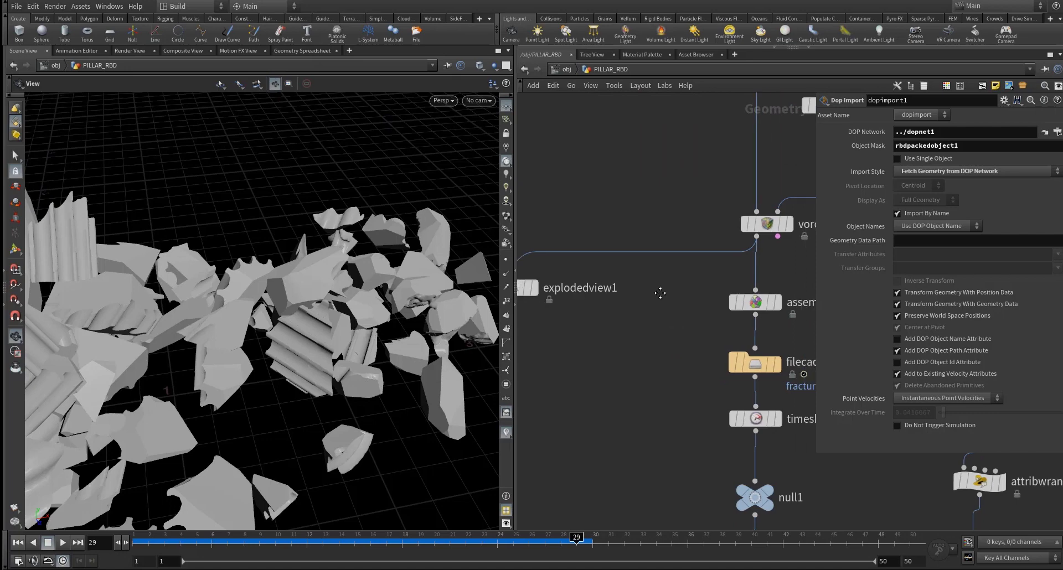
middle_drag(570, 289, 590, 307)
click(632, 287)
drag(663, 240, 741, 273)
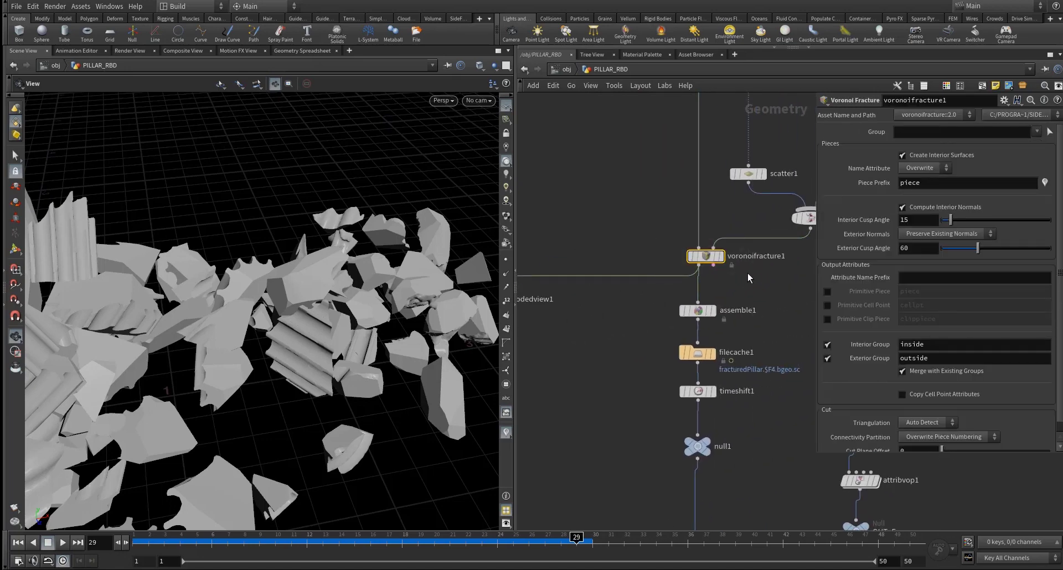
click(700, 268)
key(Tab)
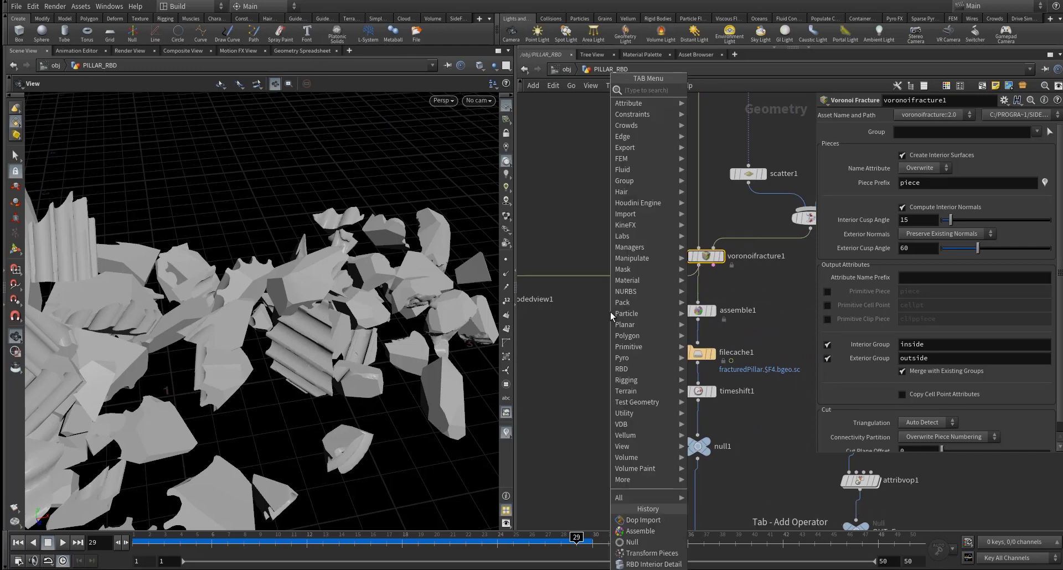
text(rbdpa)
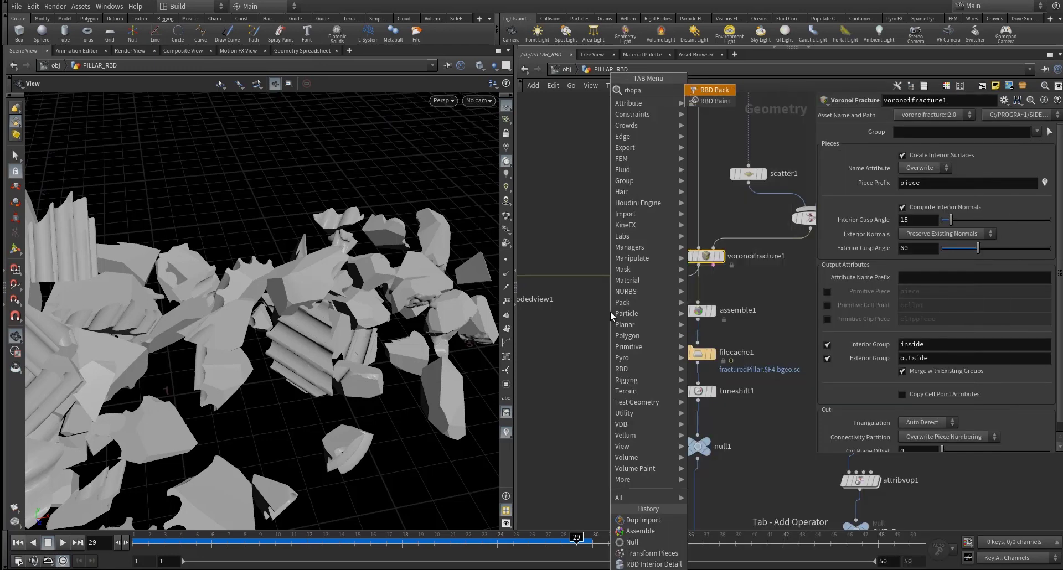
key(BackSpace)
key(BackSpace)
text(d)
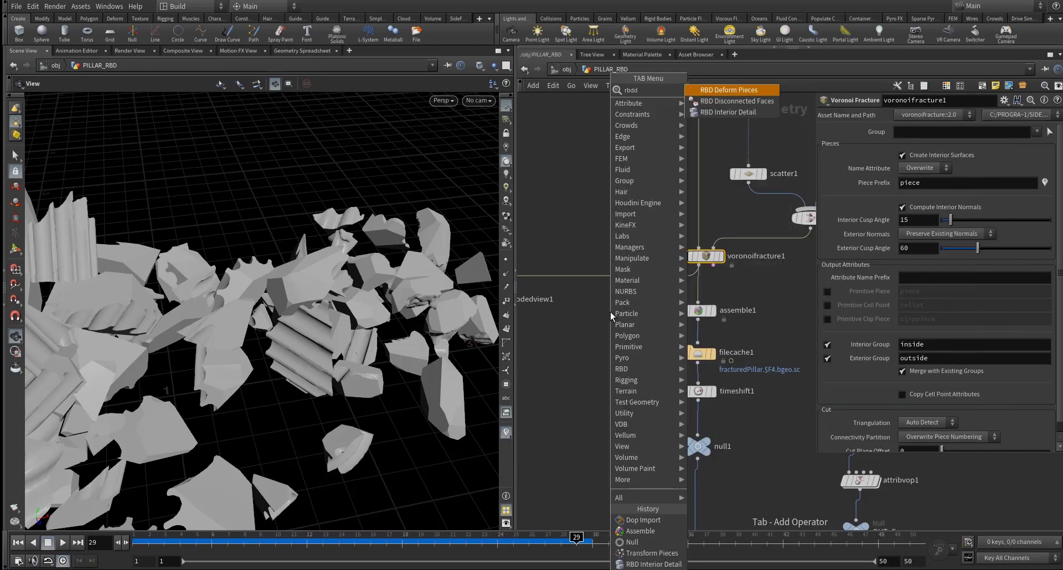
key(Down)
key(Down)
key(Return)
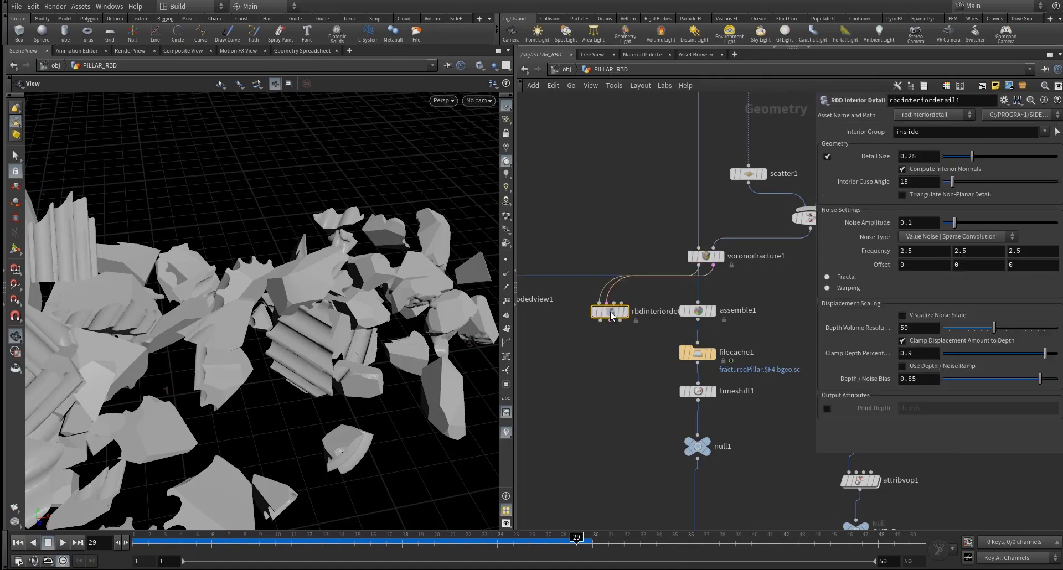
Leave only voronoifracture1's first output wired into rbdinteriordetail1, reposition the node and display its result on the pillar
drag(610, 313, 596, 360)
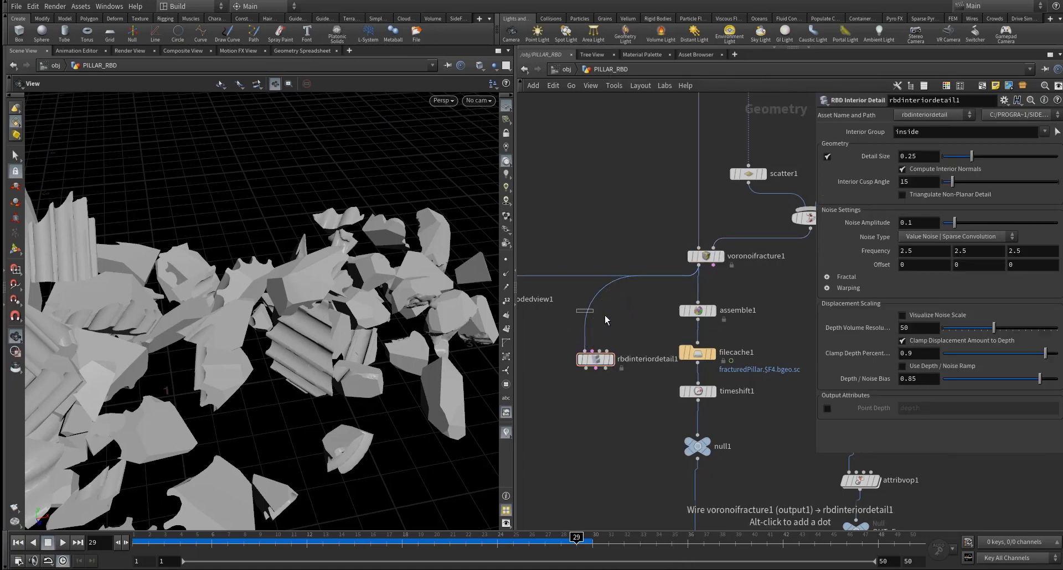
drag(605, 320, 610, 326)
middle_drag(610, 328, 615, 302)
drag(601, 333, 615, 310)
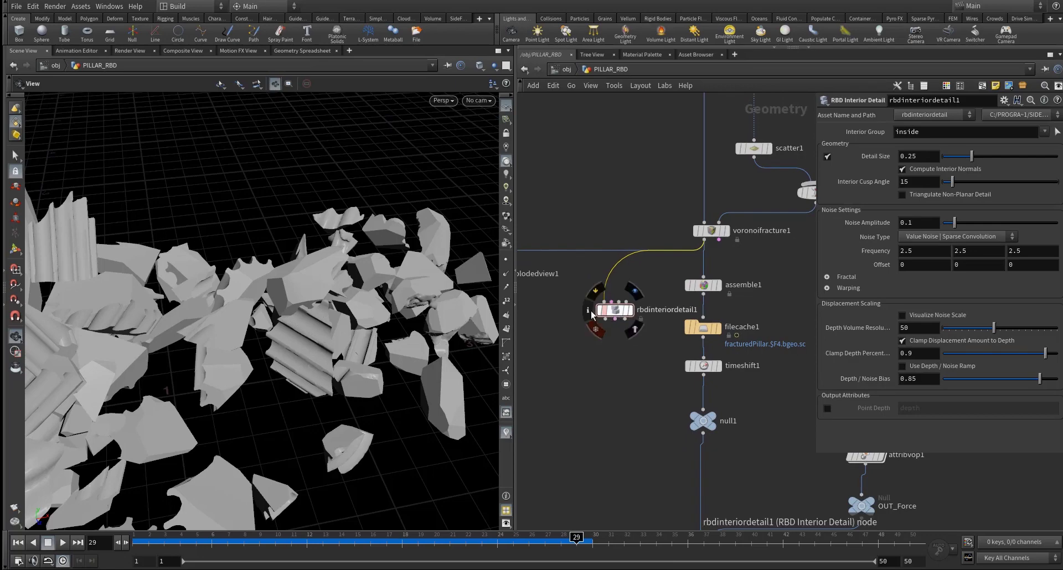
click(630, 310)
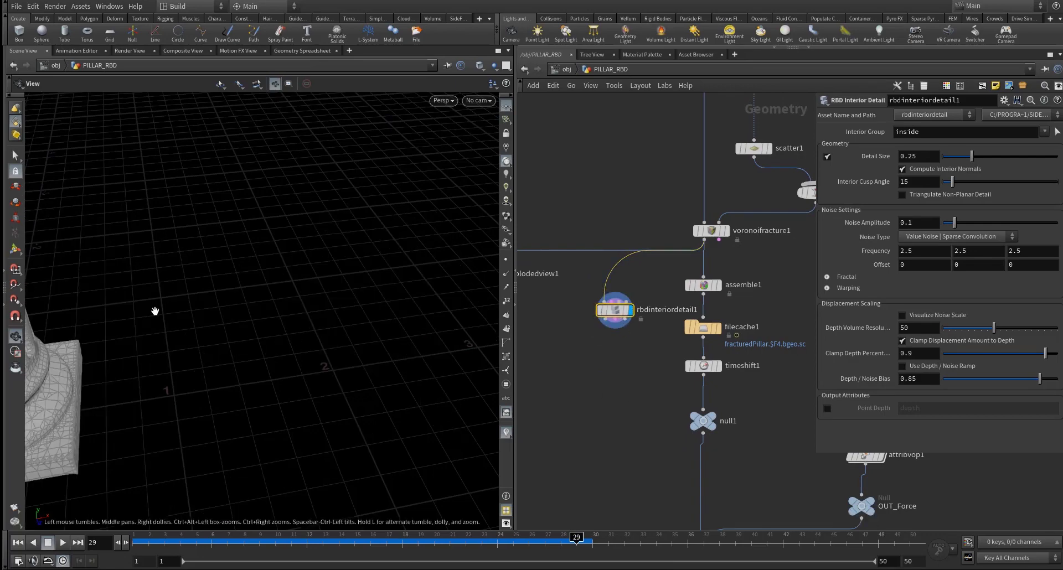
right_drag(155, 312, 171, 247)
drag(171, 247, 238, 297)
Move explodedview1 below rbdinteriordetail1, feed it from that node's first output and display the exploded view
middle_drag(579, 351, 658, 345)
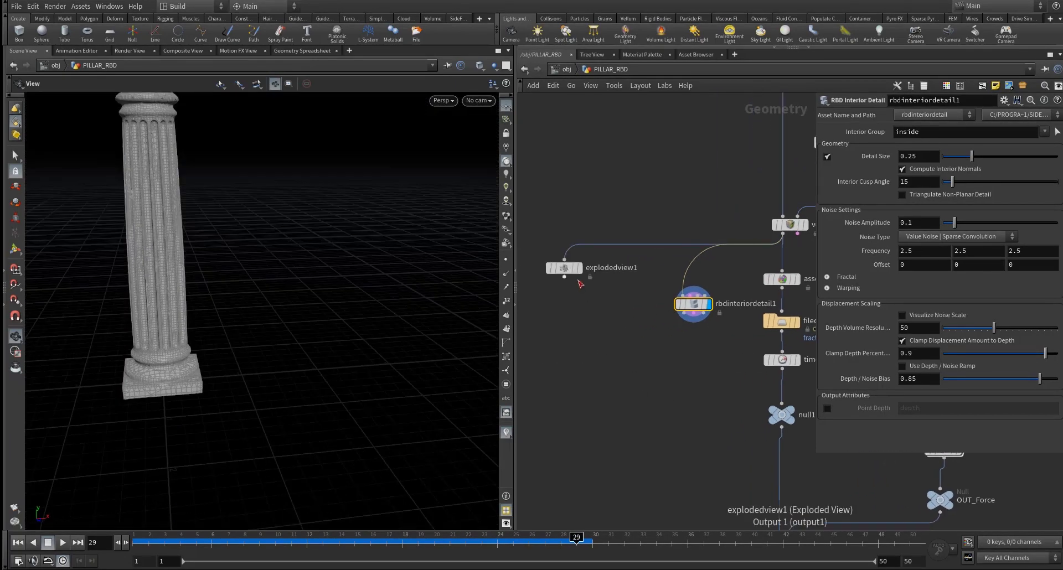
drag(574, 269, 582, 345)
click(573, 336)
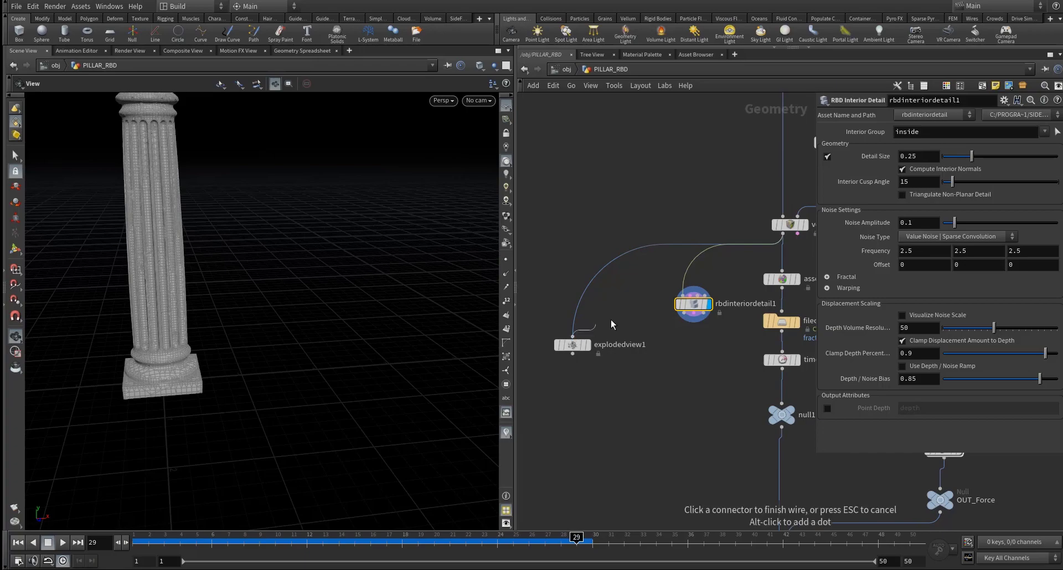
click(662, 318)
click(588, 345)
click(572, 345)
Set rbdinteriordetail1's detail size to 0.03 and examine the interior faces of the exploded pieces up close
drag(237, 264, 304, 260)
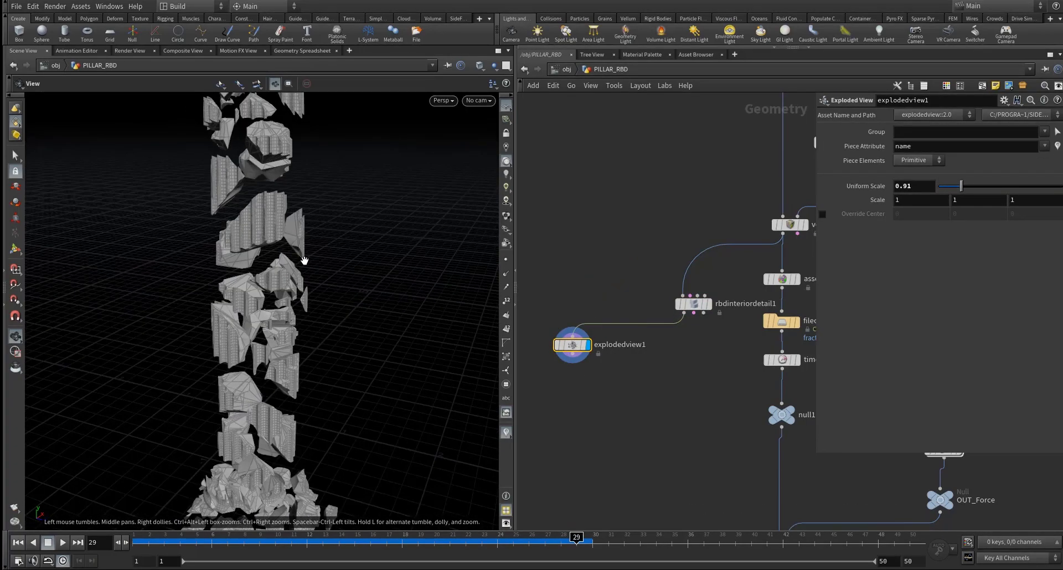
right_drag(273, 235, 421, 197)
drag(420, 197, 178, 288)
click(695, 305)
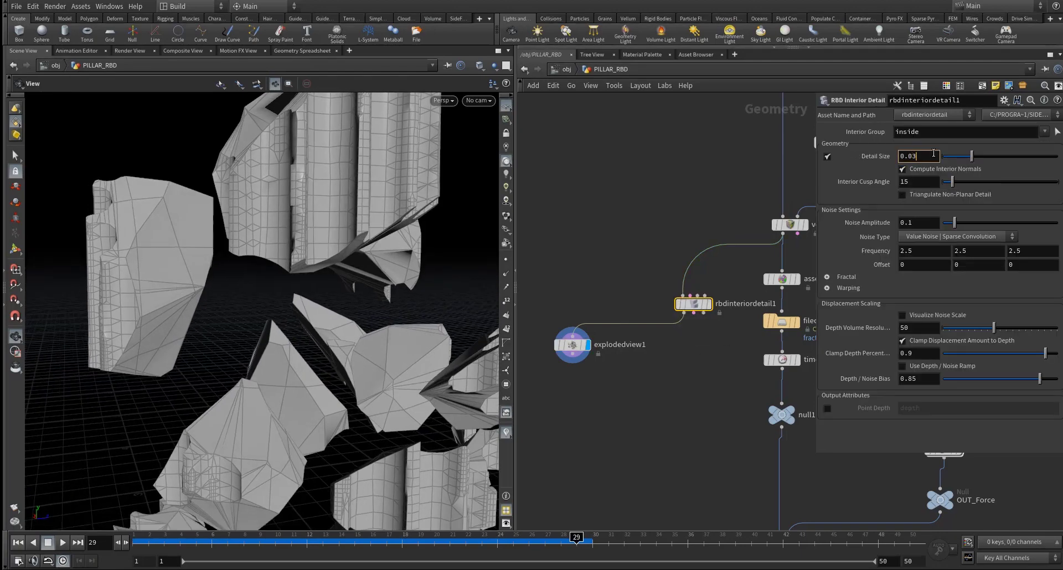
drag(245, 256, 287, 268)
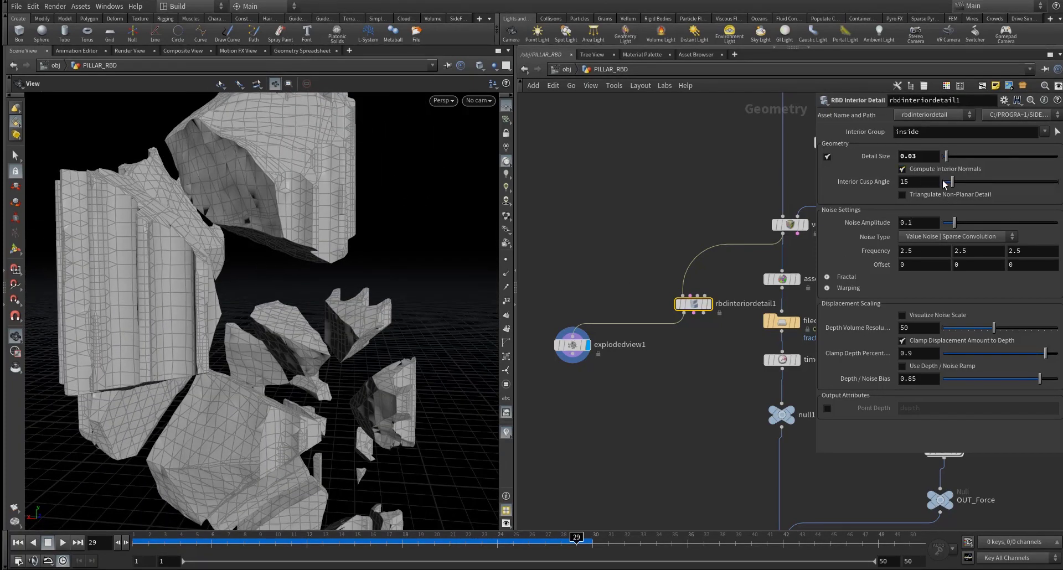
Try an interior cusp angle of 180 and a noise amplitude of 0.2, and set rbdinteriordetail1's detail size to 0.02
drag(944, 183, 1057, 183)
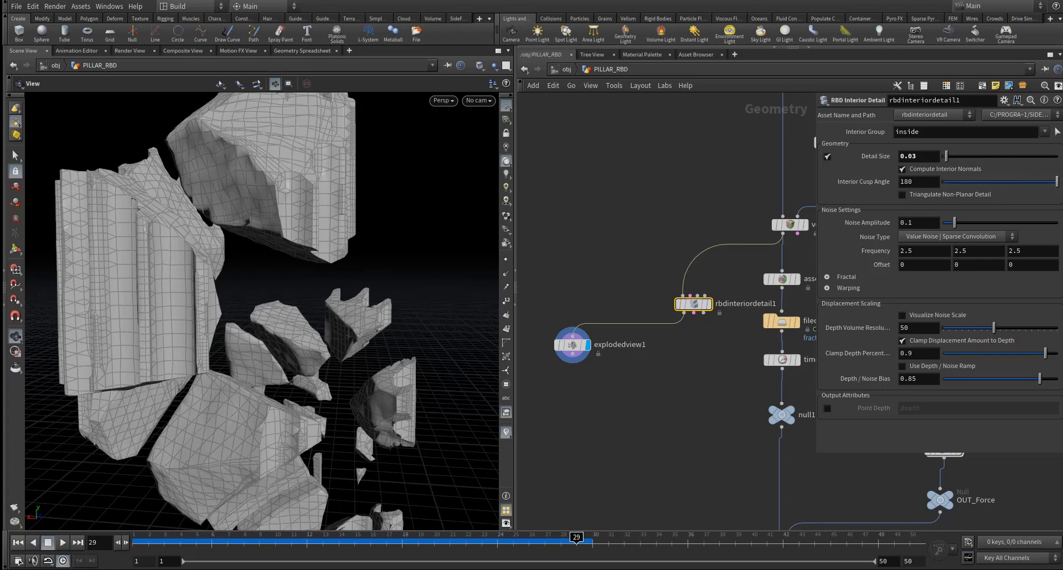
text(1)
key(Return)
drag(920, 183, 872, 182)
text(0)
key(Return)
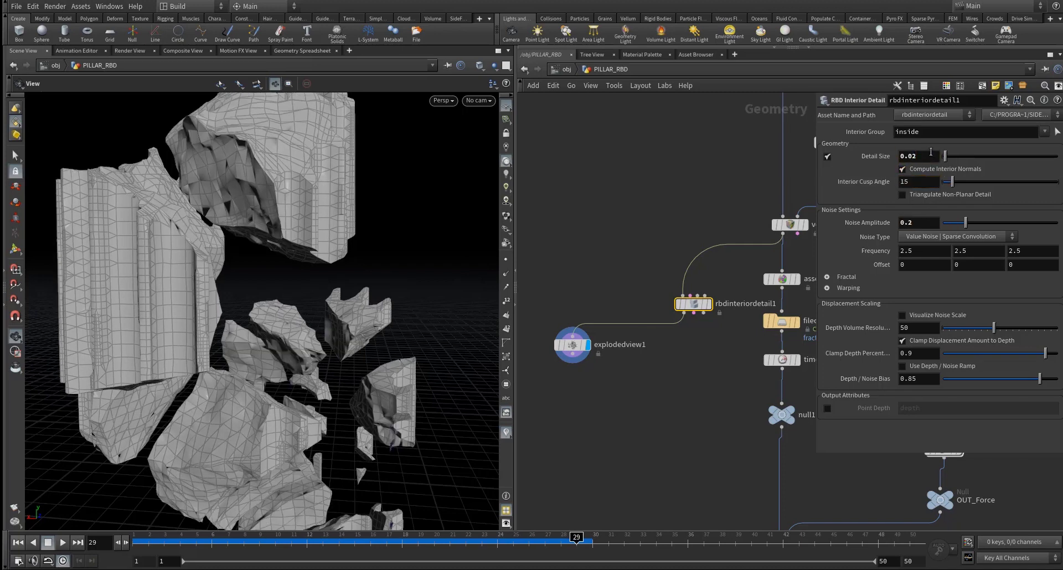
drag(276, 209, 299, 288)
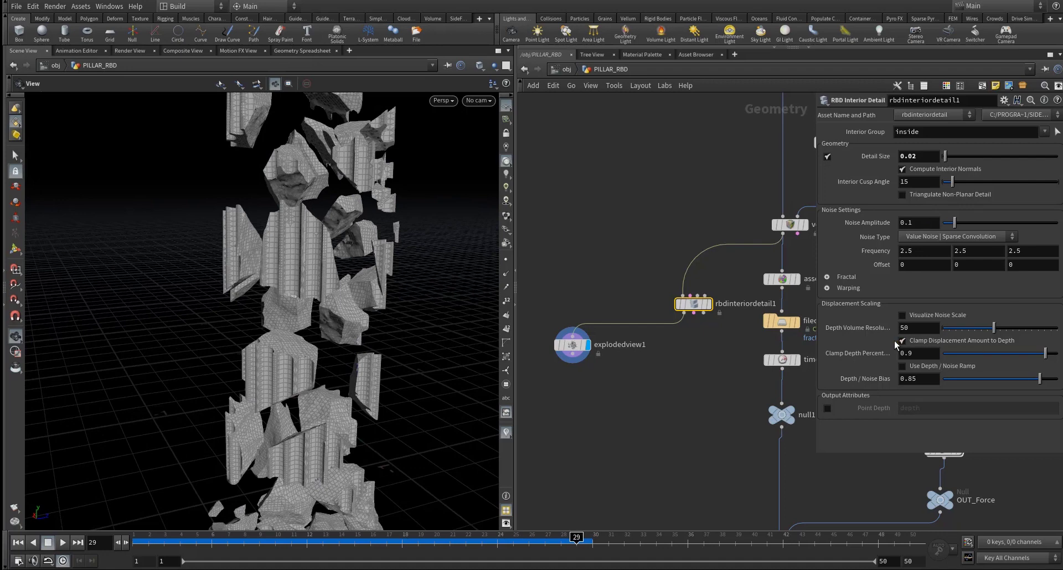
Add a Null node below rbdinteriordetail1, fed from its first output, and display it
middle_drag(690, 362, 658, 310)
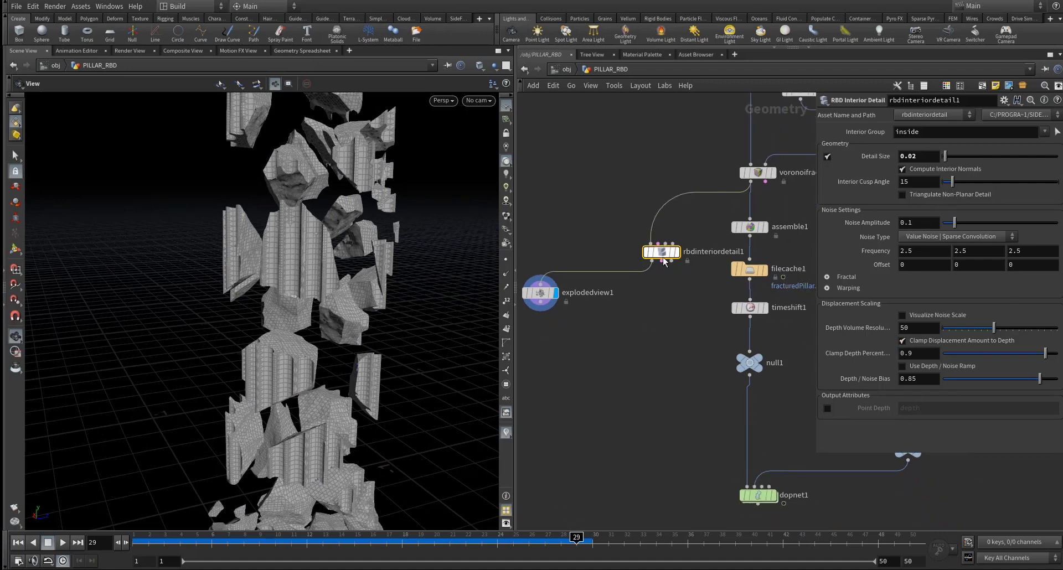
drag(663, 258, 635, 260)
key(Tab)
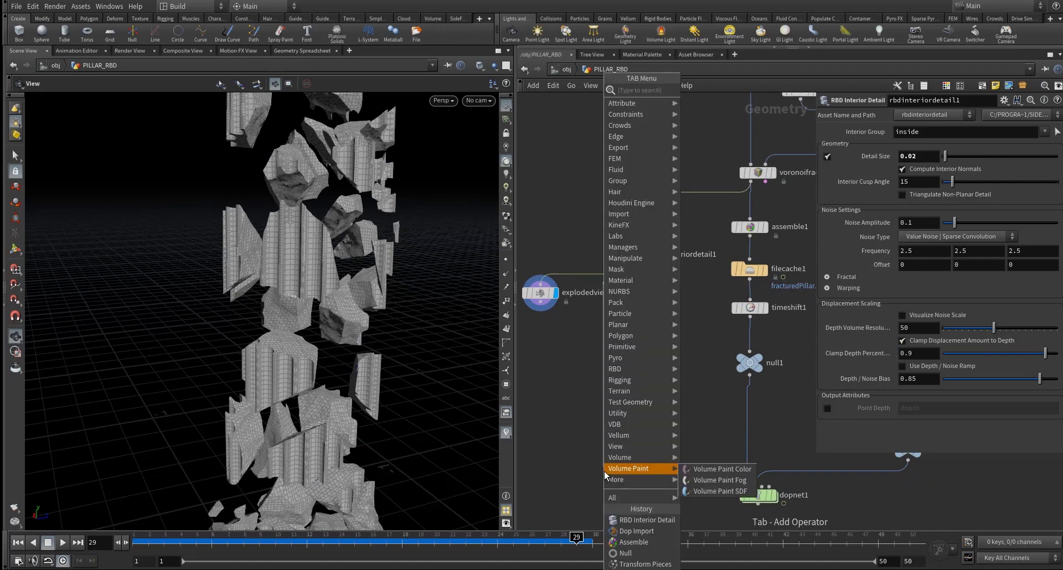
text(null)
key(Return)
click(603, 471)
Add a Transform Pieces node below null3, wire null3 into its first input and reposition the new node
key(Tab)
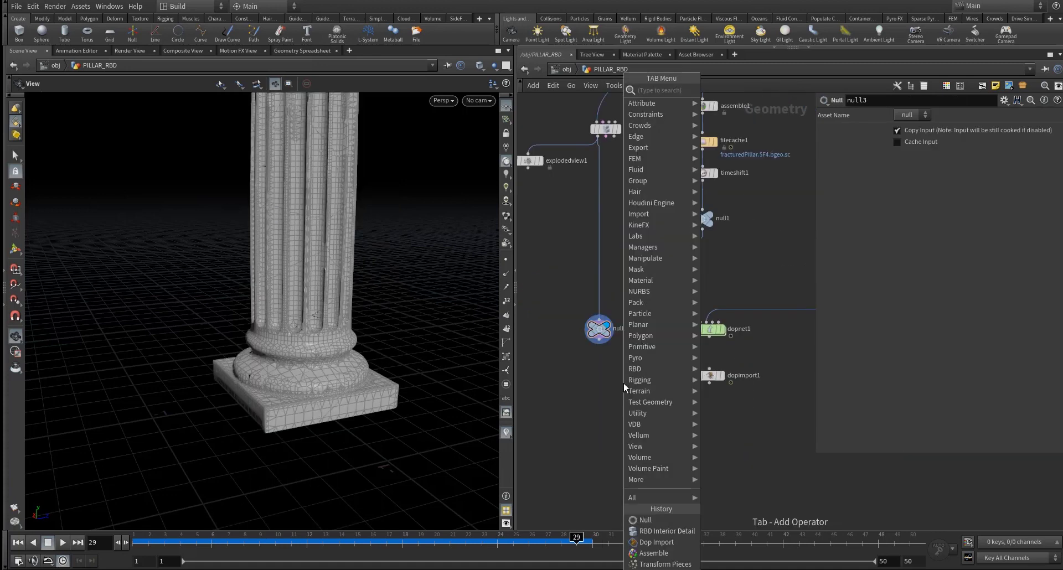
text(trap)
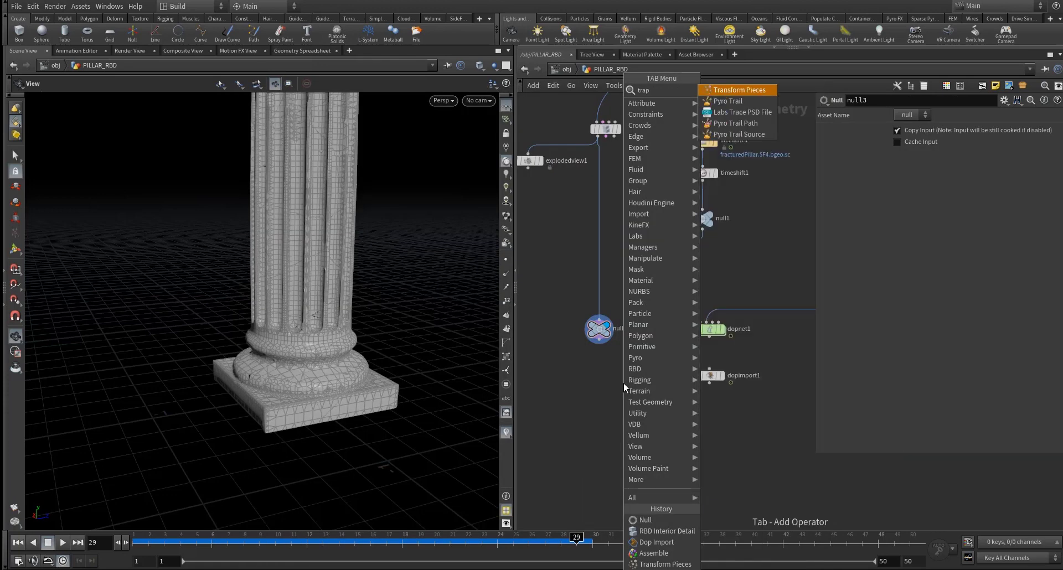
key(Return)
click(620, 414)
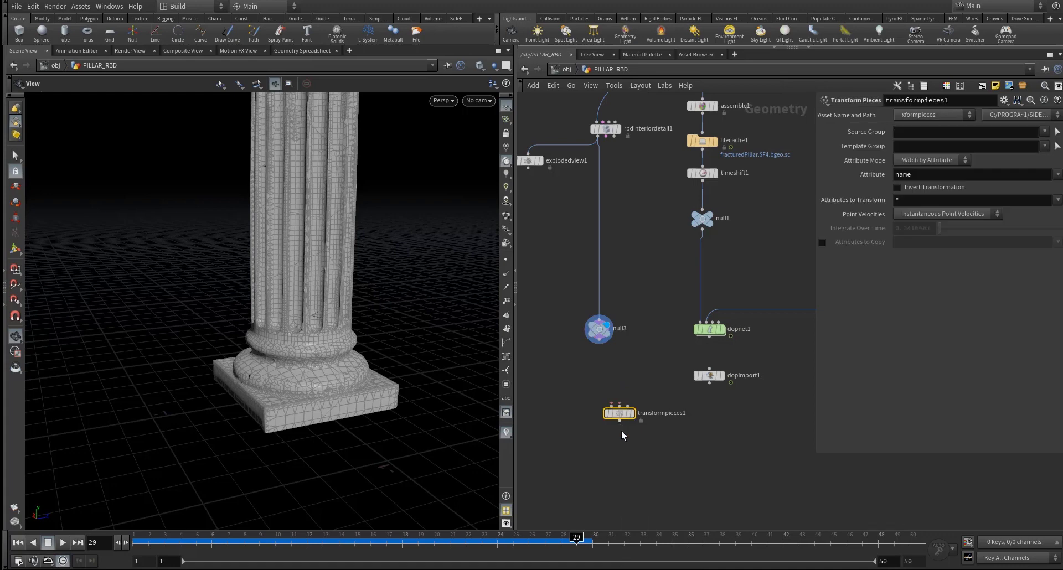
scroll(609, 368, up, 5)
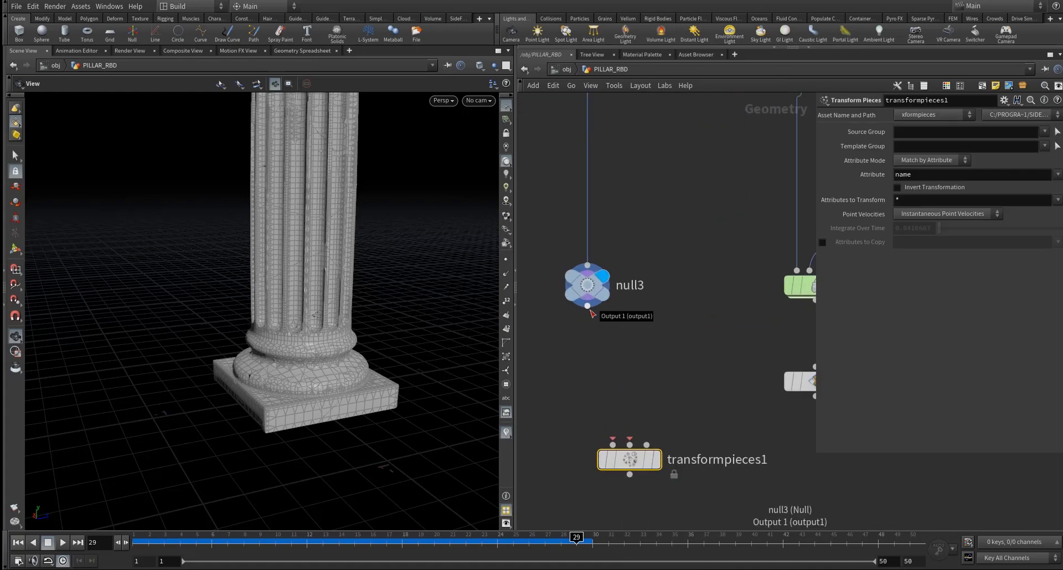
click(612, 445)
click(603, 338)
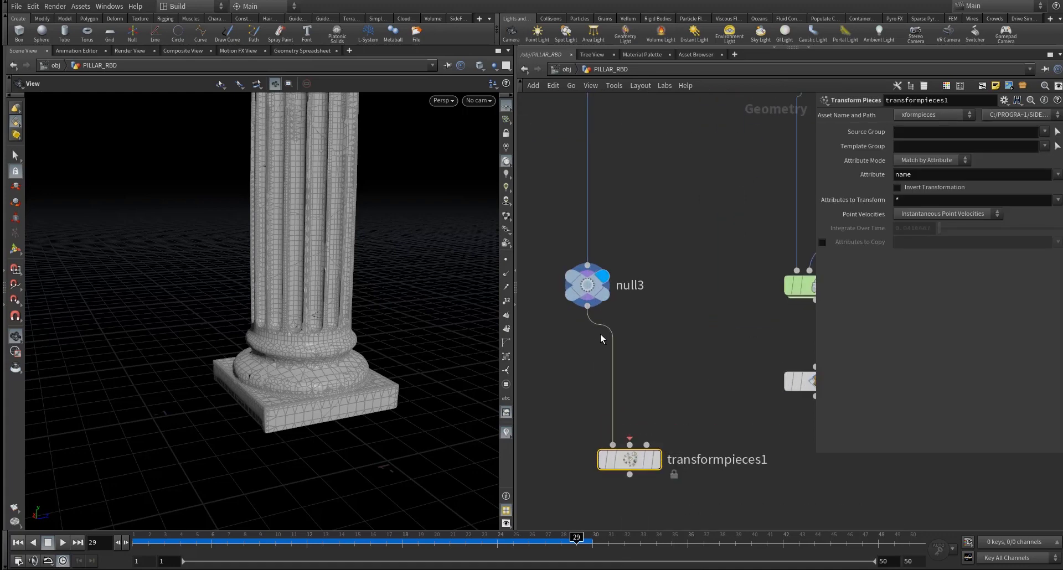
click(587, 284)
scroll(622, 323, down, 3)
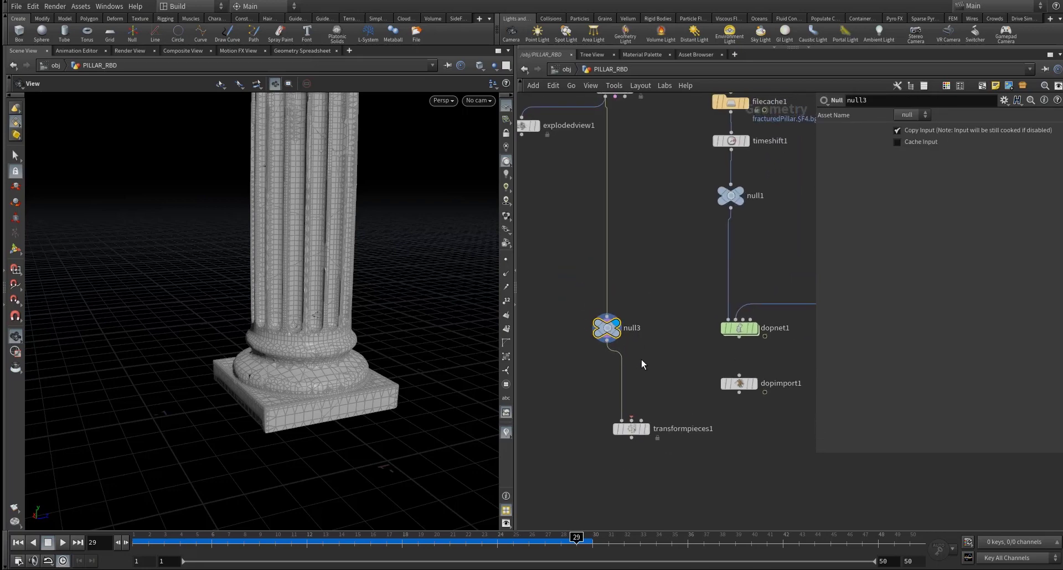
drag(632, 435, 626, 446)
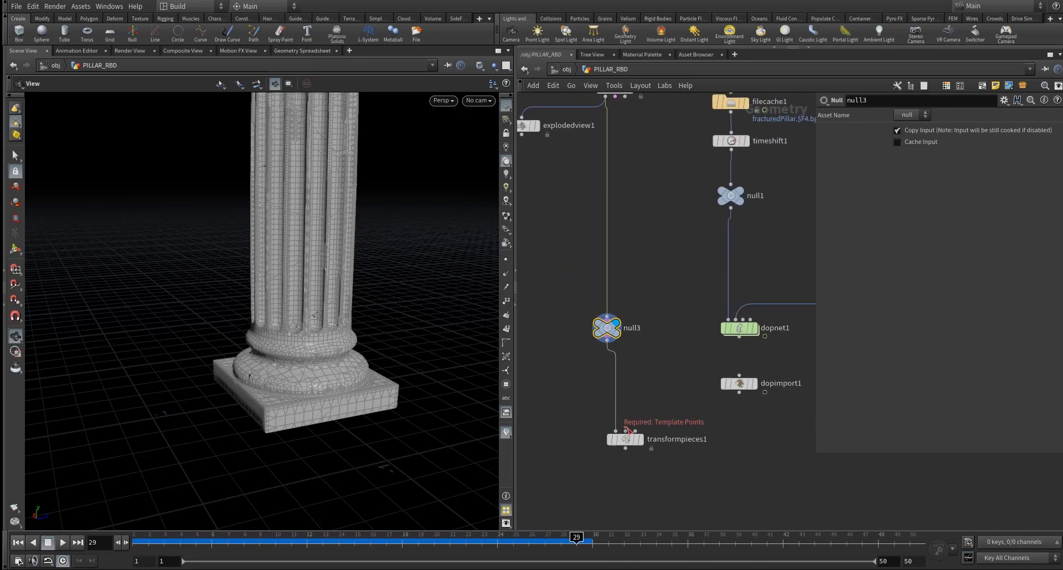
Wire dopimport1 into transformpieces1's template points input and display transformpieces1 at frame 12
click(628, 431)
click(718, 390)
drag(764, 399, 767, 403)
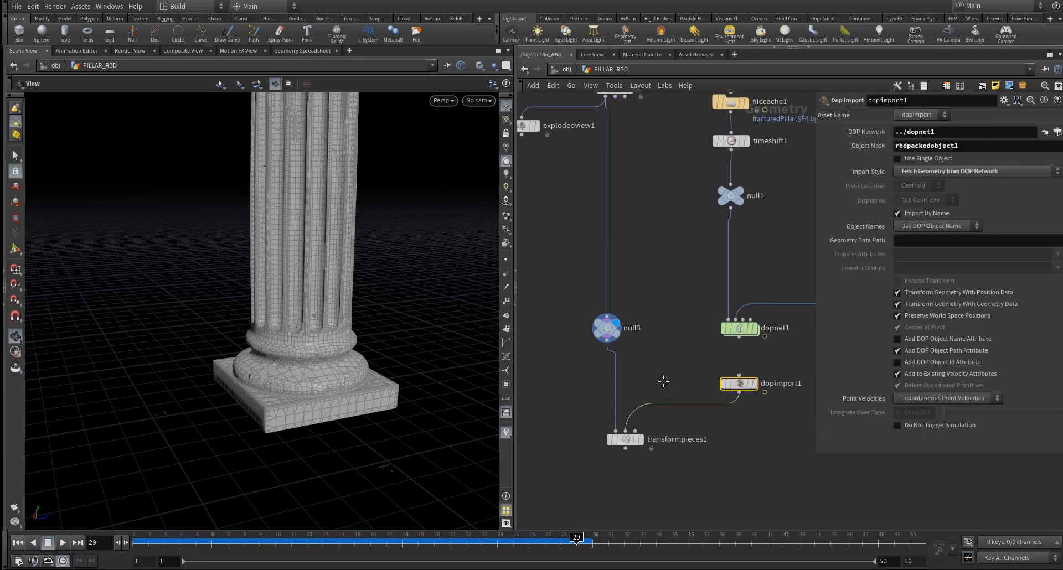
middle_drag(664, 380, 671, 325)
click(647, 383)
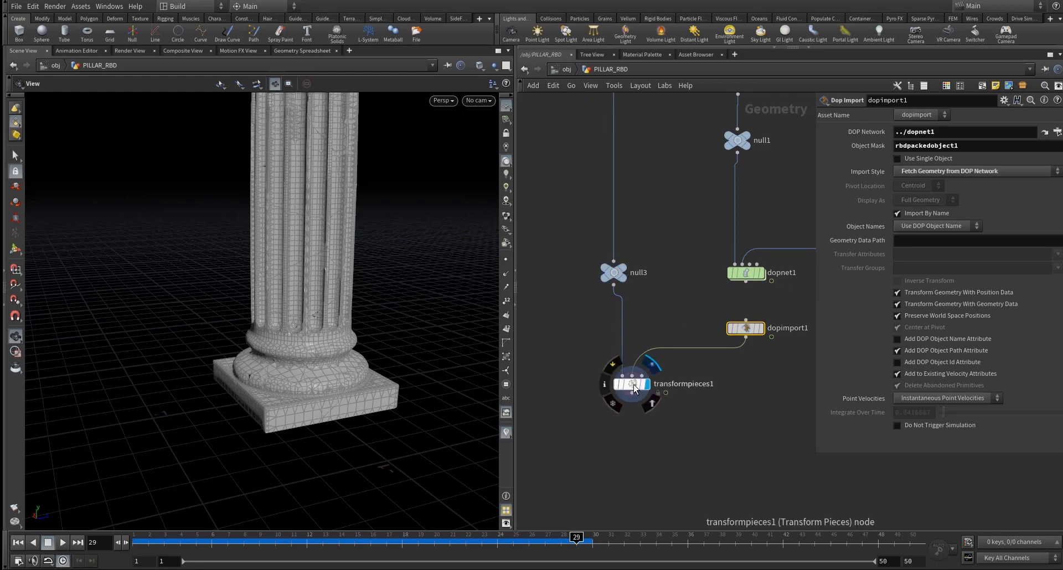
click(631, 383)
drag(355, 542, 265, 553)
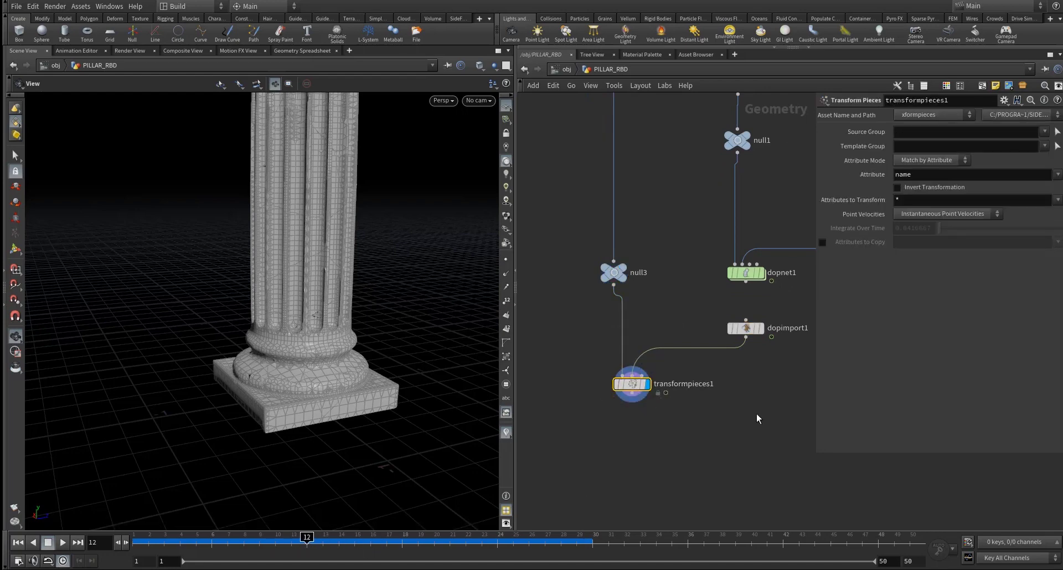
Display dopimport1's collapsing pillar from a wider view and scrub the simulation to frame 18
click(760, 328)
click(746, 327)
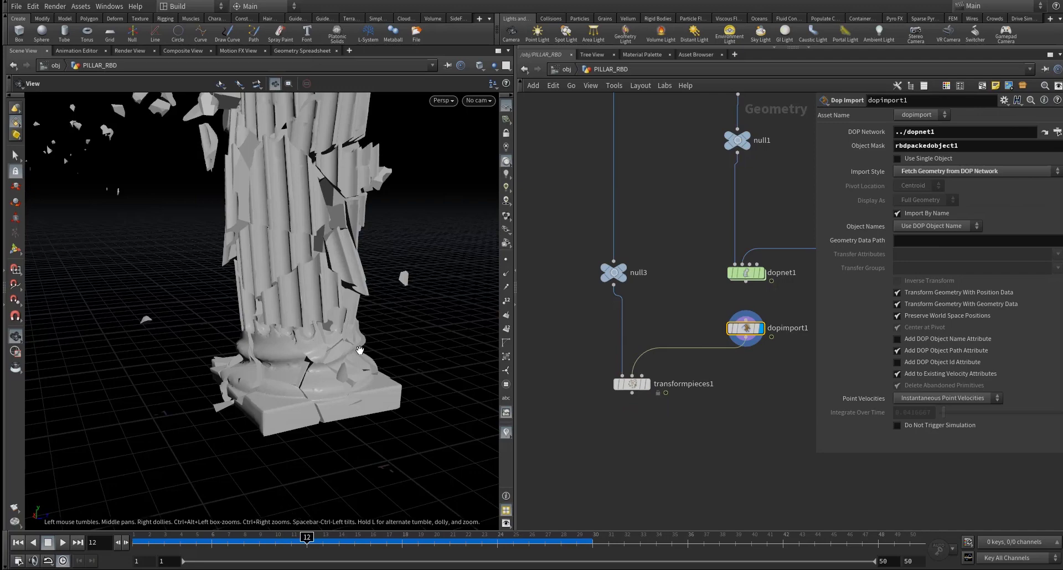
right_drag(360, 350, 290, 354)
drag(291, 353, 166, 347)
middle_drag(354, 349, 166, 386)
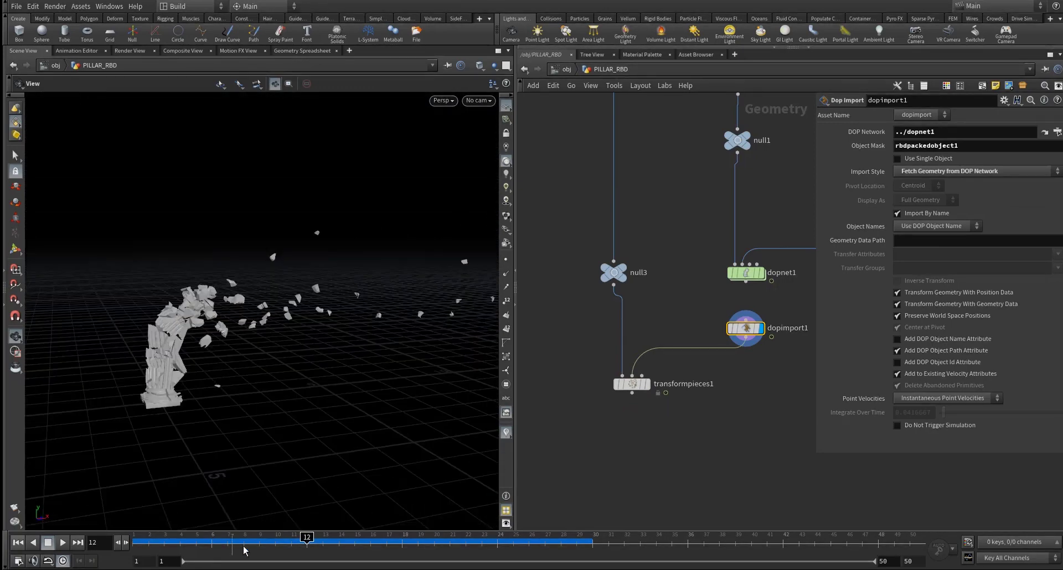
drag(244, 550, 402, 548)
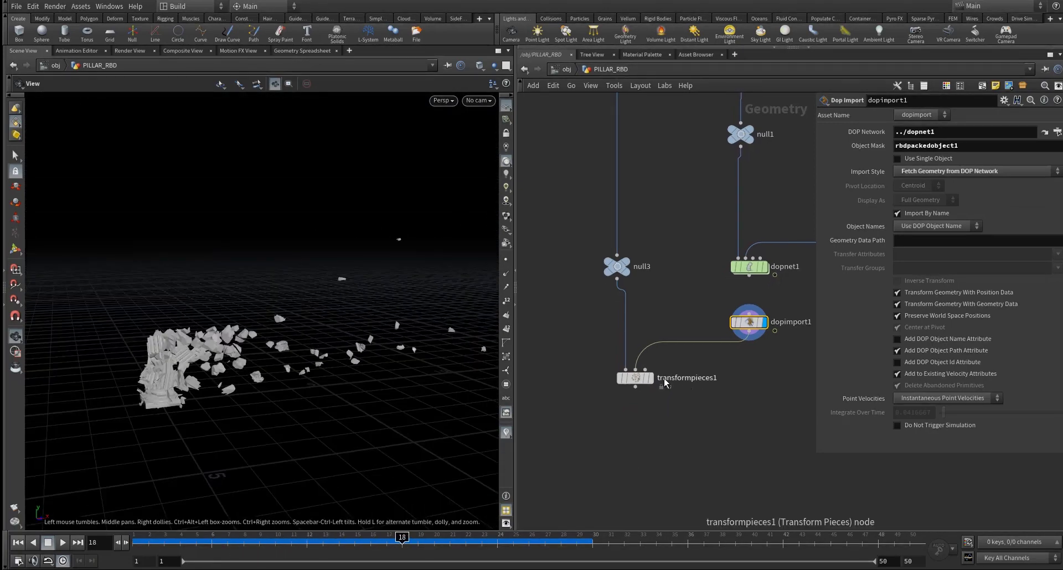
Display transformpieces1 at frame 18 and compare its pillar with the imported simulation
click(651, 378)
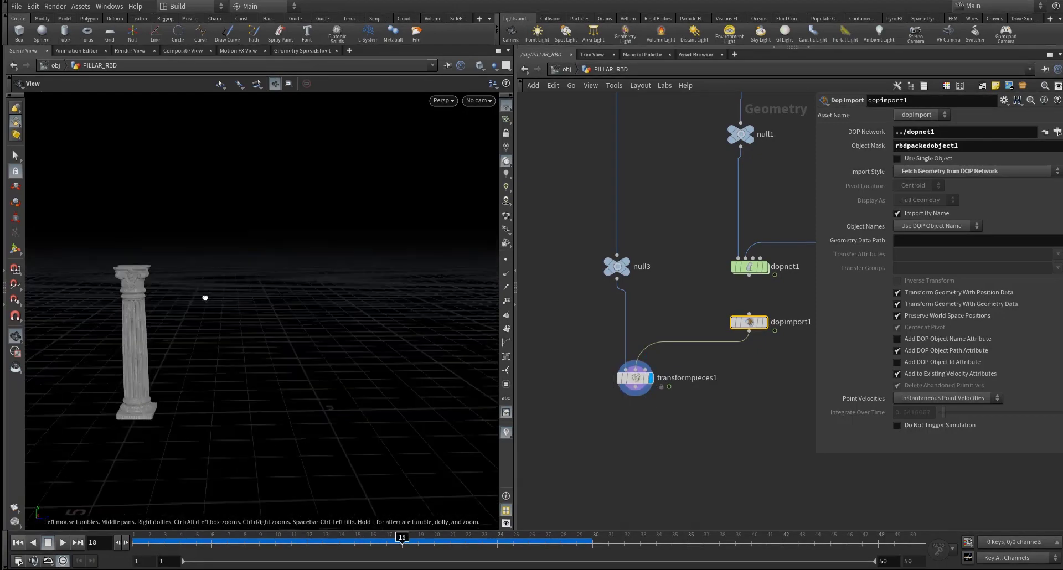
drag(205, 297, 271, 331)
scroll(231, 350, up, 5)
scroll(624, 263, down, 5)
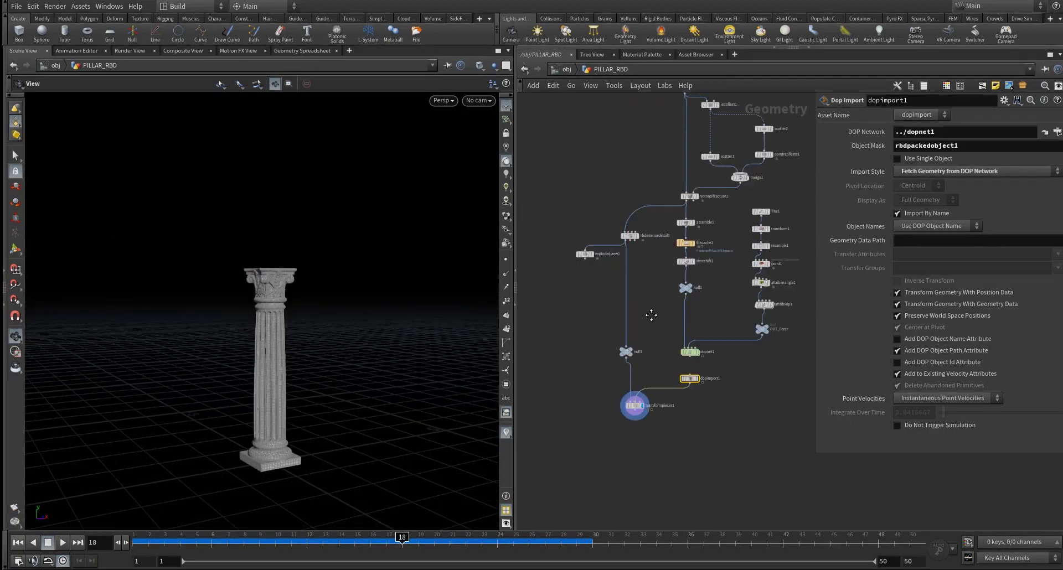
Select assemble1 and check its output prefix and name attribute settings
scroll(653, 308, up, 8)
click(671, 332)
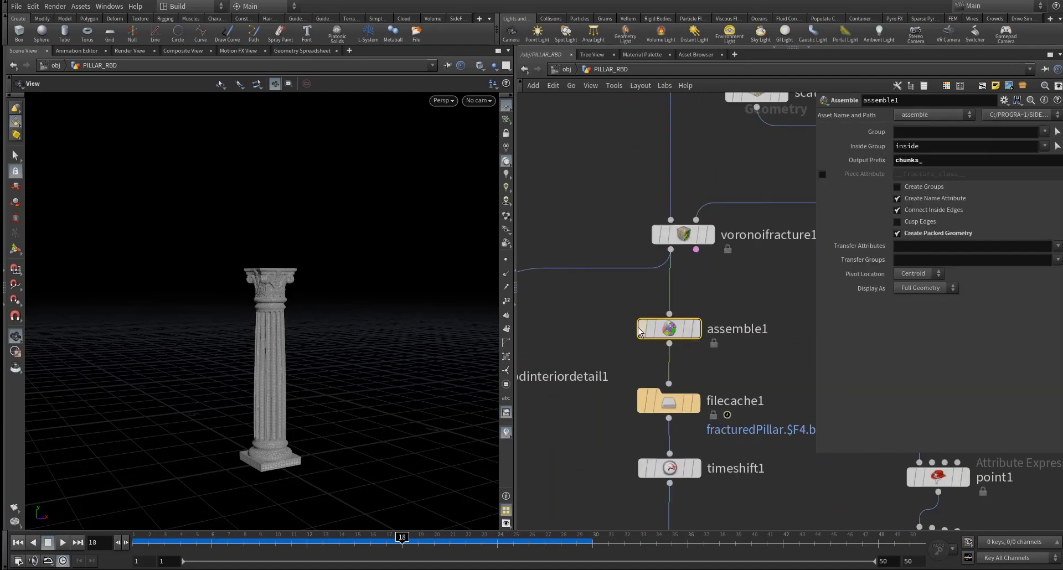
drag(610, 308, 720, 342)
key(Return)
middle_drag(609, 231, 596, 196)
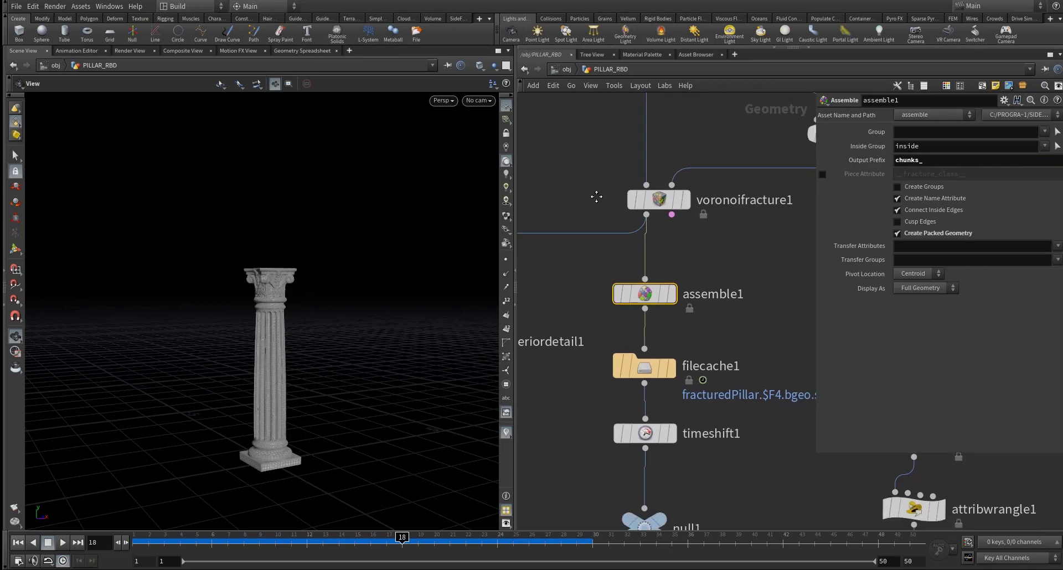
Display voronoifracture1 and examine its primitives' name attribute in the Geometry Spreadsheet
drag(595, 170, 692, 221)
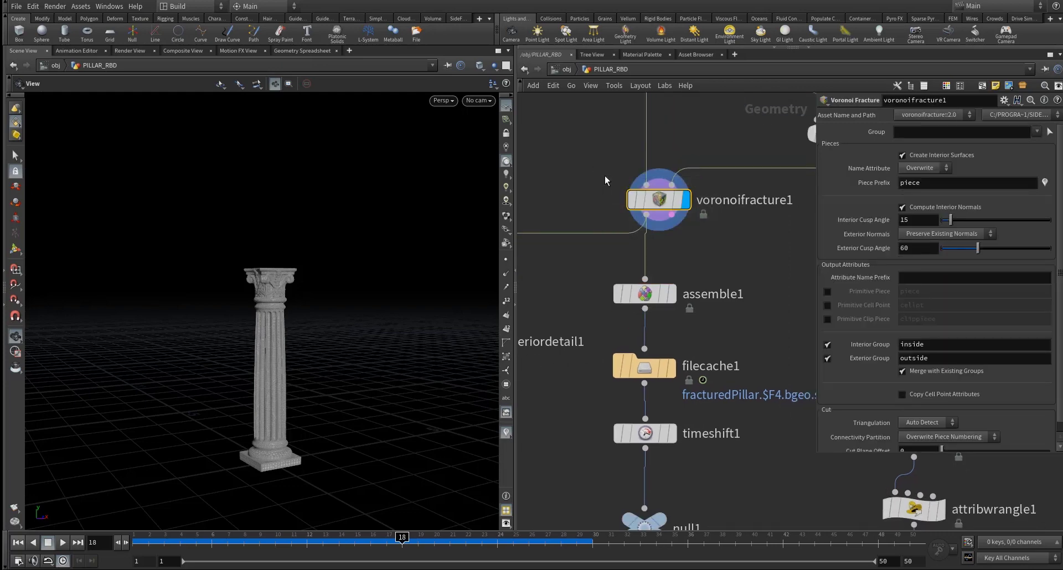
drag(592, 160, 709, 218)
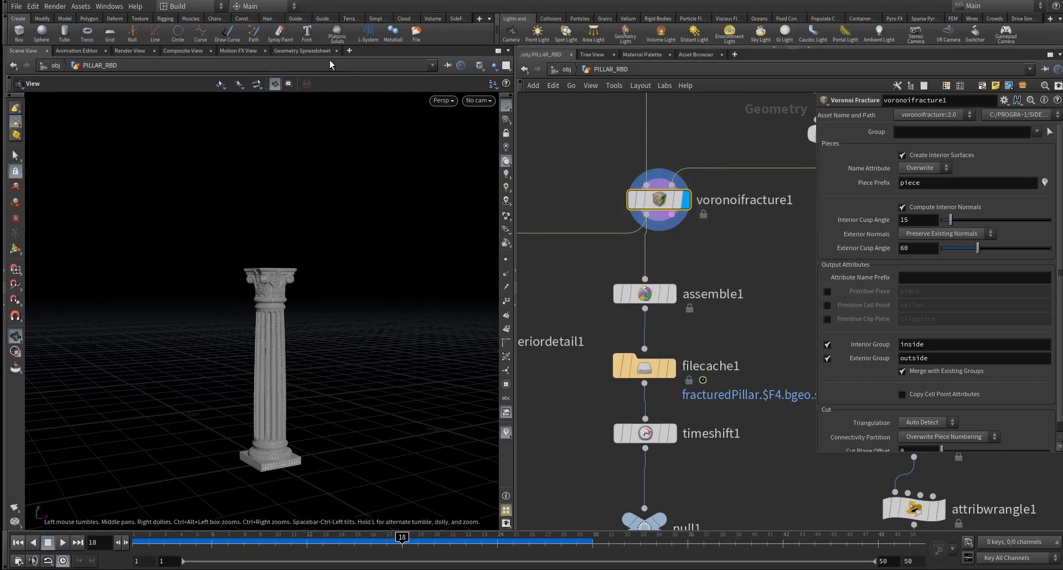
click(312, 49)
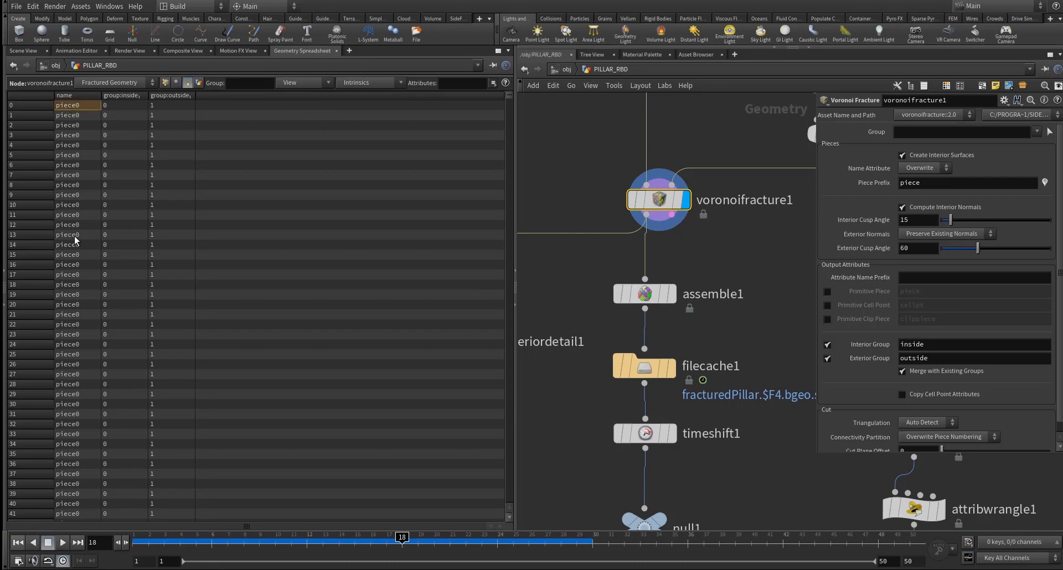
mouse_move(507, 95)
mouse_down()
mouse_move(506, 364)
mouse_move(523, 436)
mouse_move(526, 97)
mouse_up()
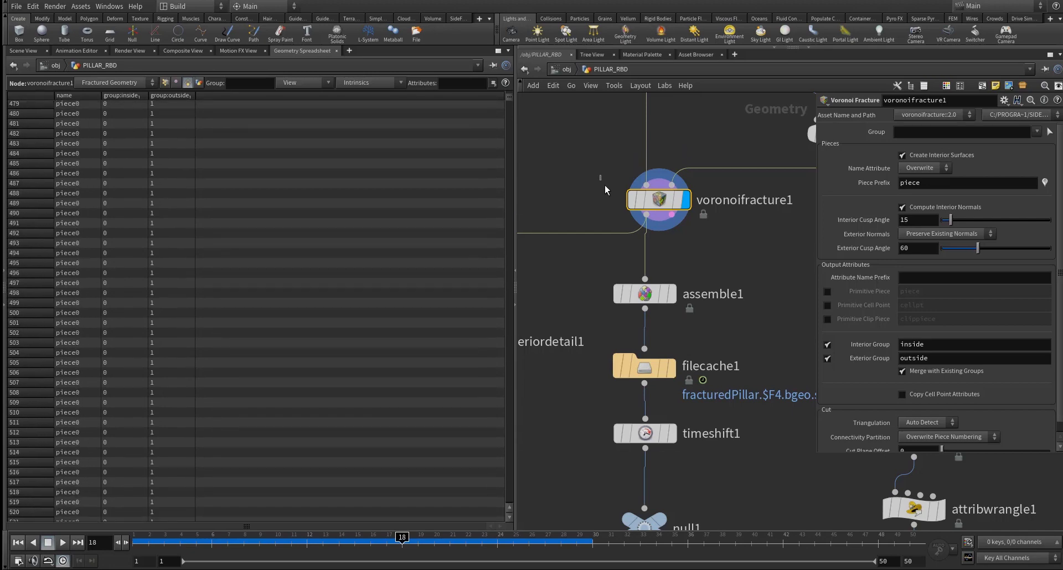
drag(605, 186, 744, 242)
drag(575, 157, 603, 169)
scroll(597, 168, down, 3)
middle_drag(592, 171, 692, 162)
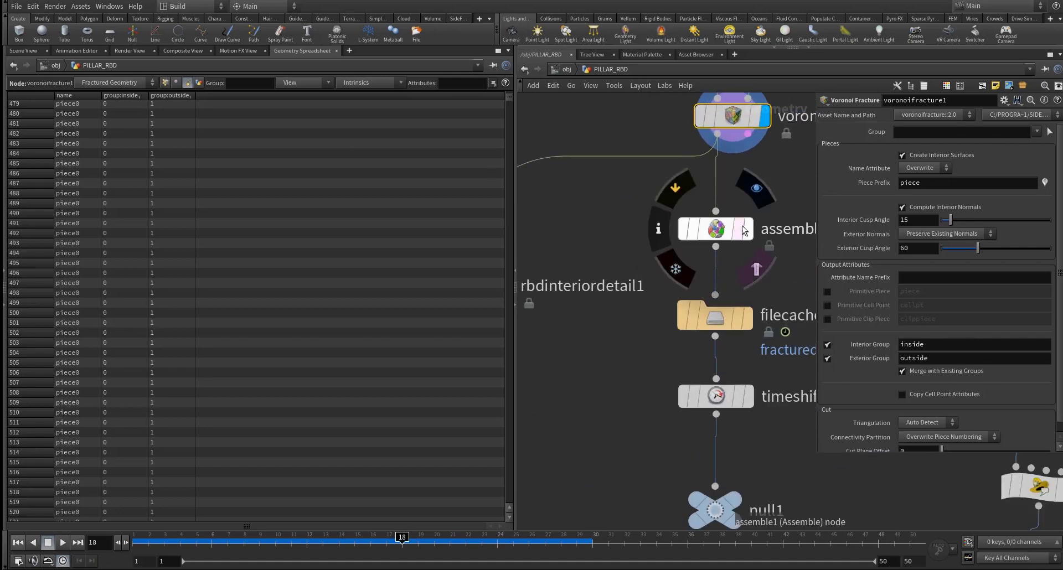
Display assemble1, switch its spreadsheet to point attributes and sort them by name to compare the piece names
click(715, 229)
drag(633, 203, 790, 255)
click(939, 162)
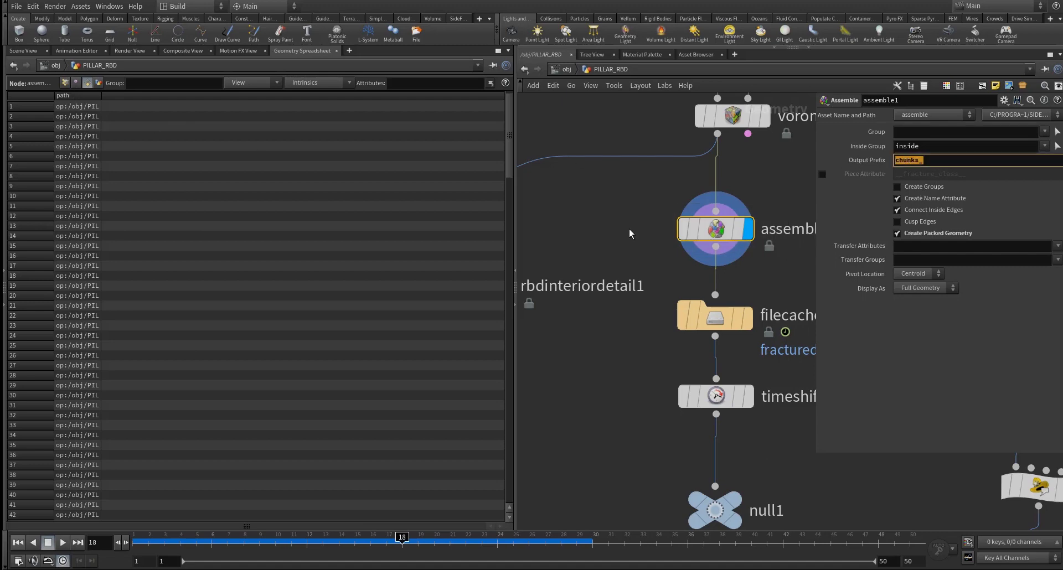
click(709, 230)
click(66, 83)
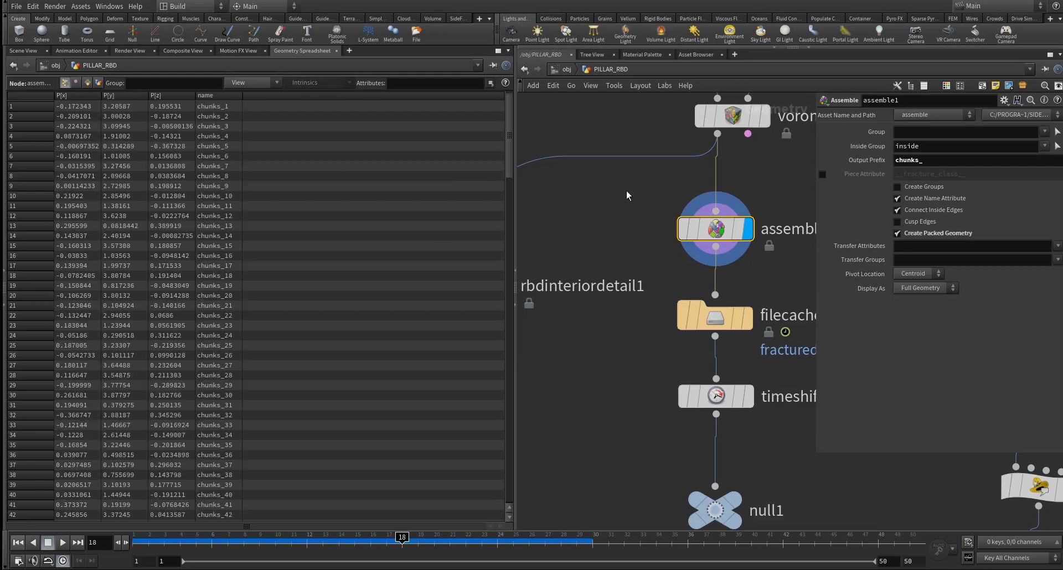
drag(626, 191, 779, 263)
click(219, 98)
scroll(625, 207, down, 4)
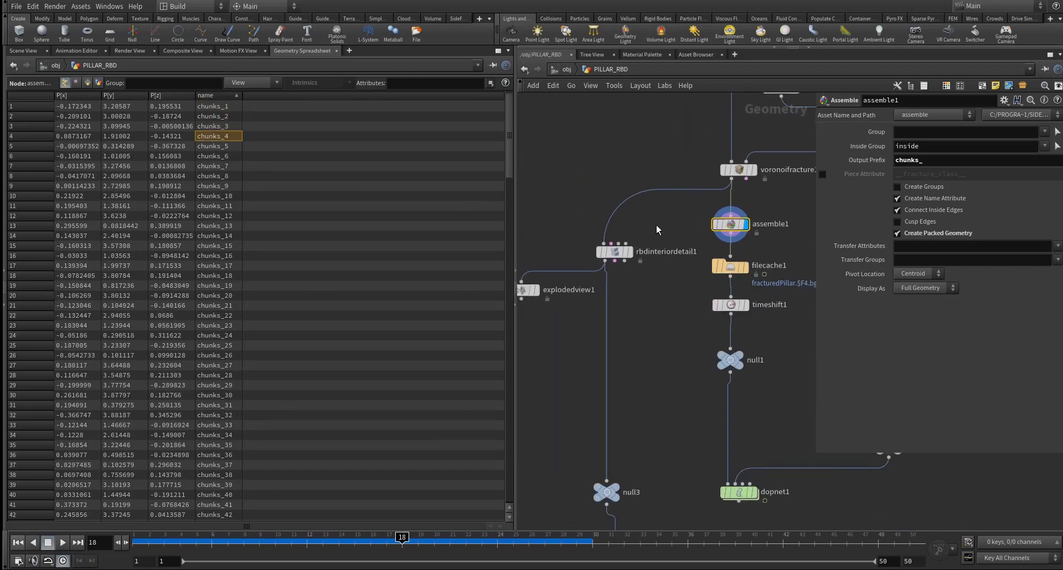
Move rbdinteriordetail1 level with assemble1 and display its point attributes
drag(632, 256, 625, 228)
click(624, 226)
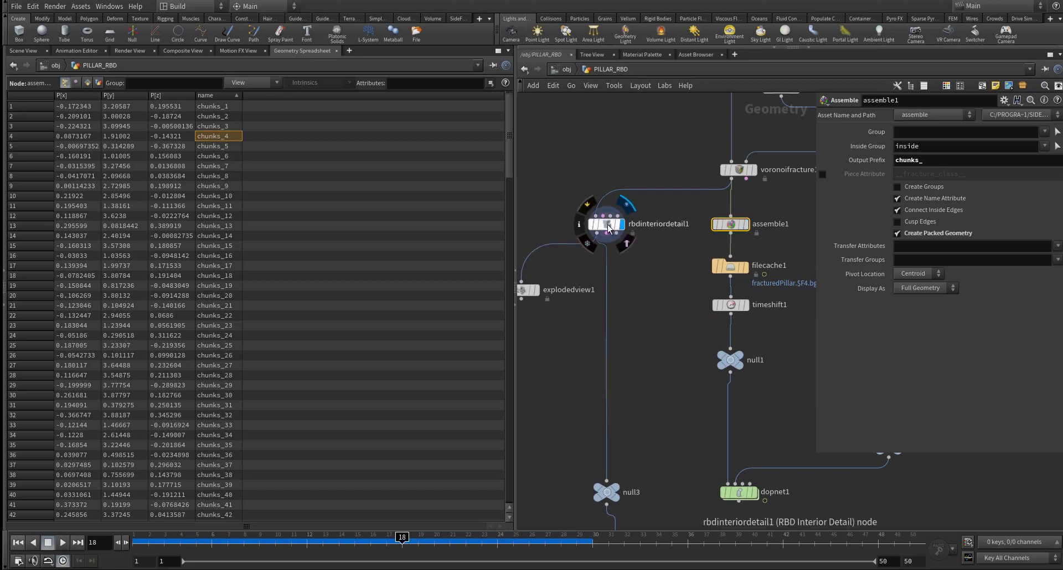
drag(608, 225, 617, 220)
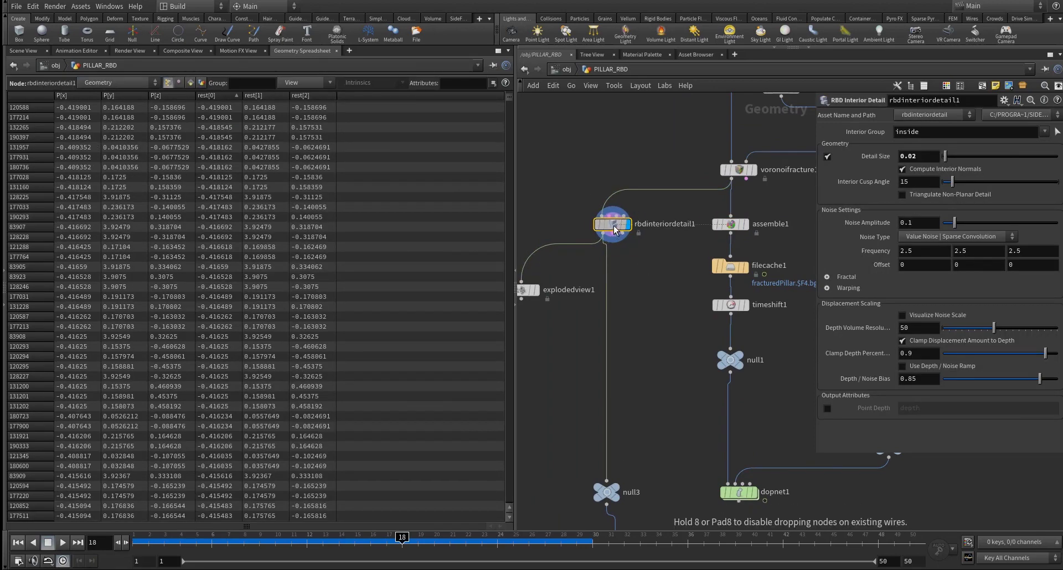
Check the name attribute on rbdinteriordetail1's primitives in the Geometry Spreadsheet, and return to its point attributes
click(190, 82)
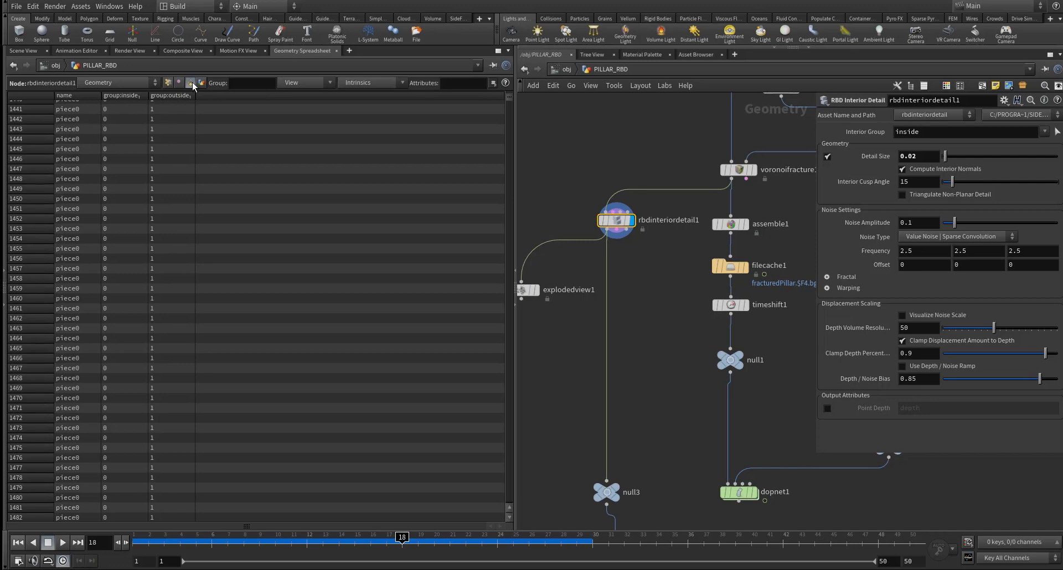
click(168, 82)
Insert an Assemble node on the wire between rbdinteriordetail1 and null3 and display it
middle_drag(639, 257, 640, 286)
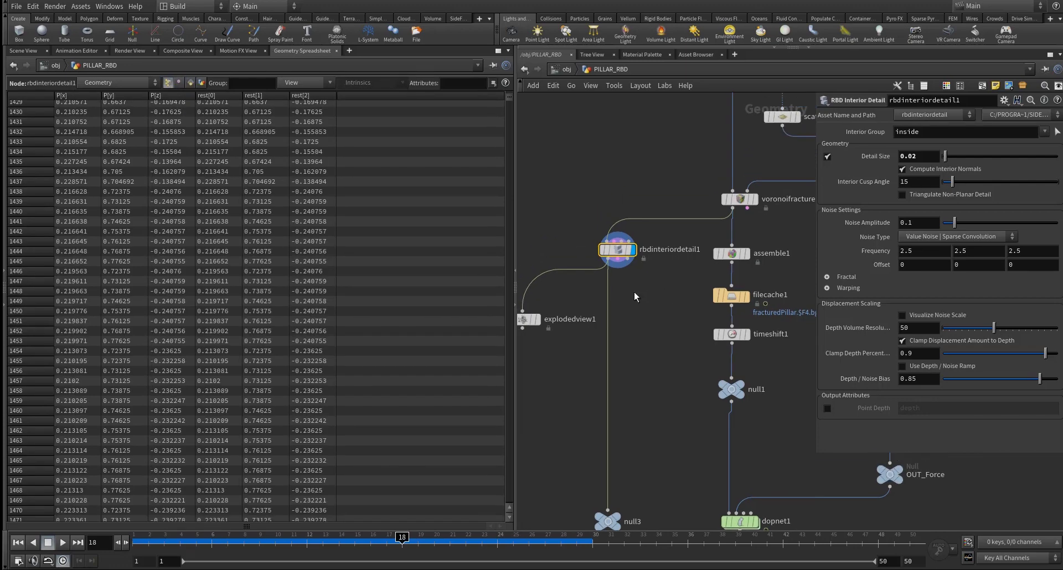
click(633, 291)
key(Tab)
text(ass)
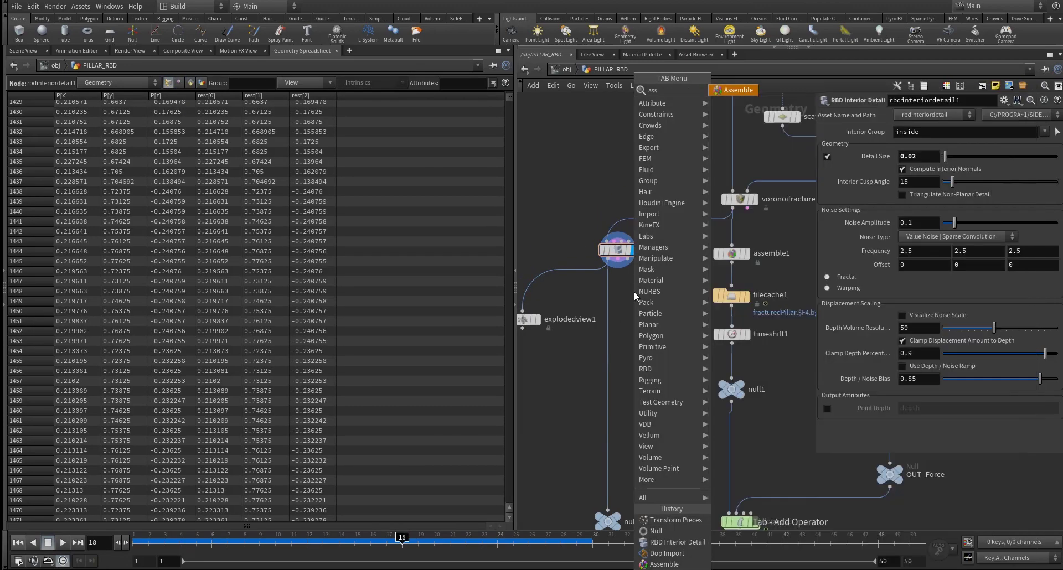
key(Return)
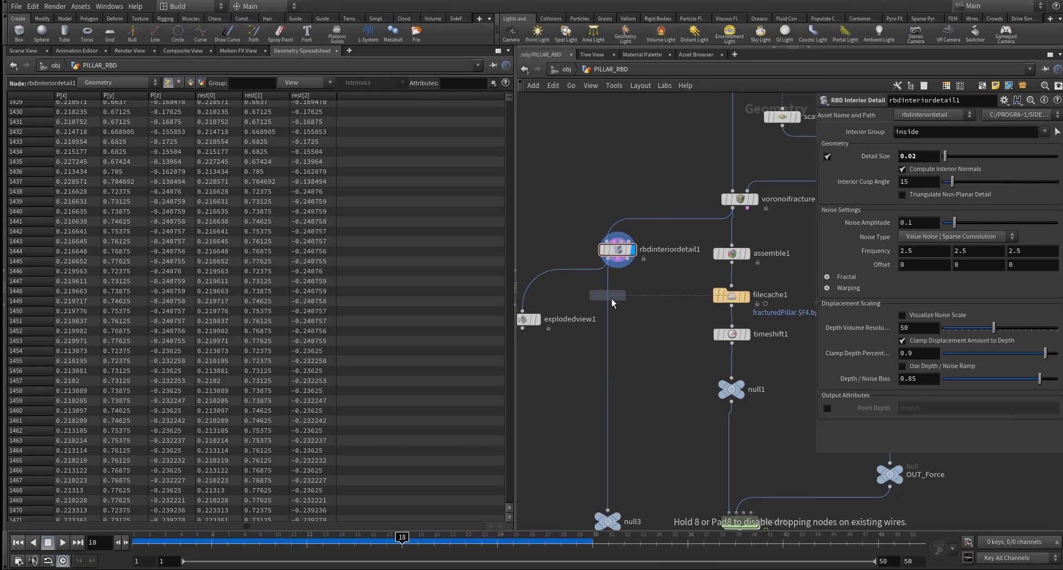
click(611, 316)
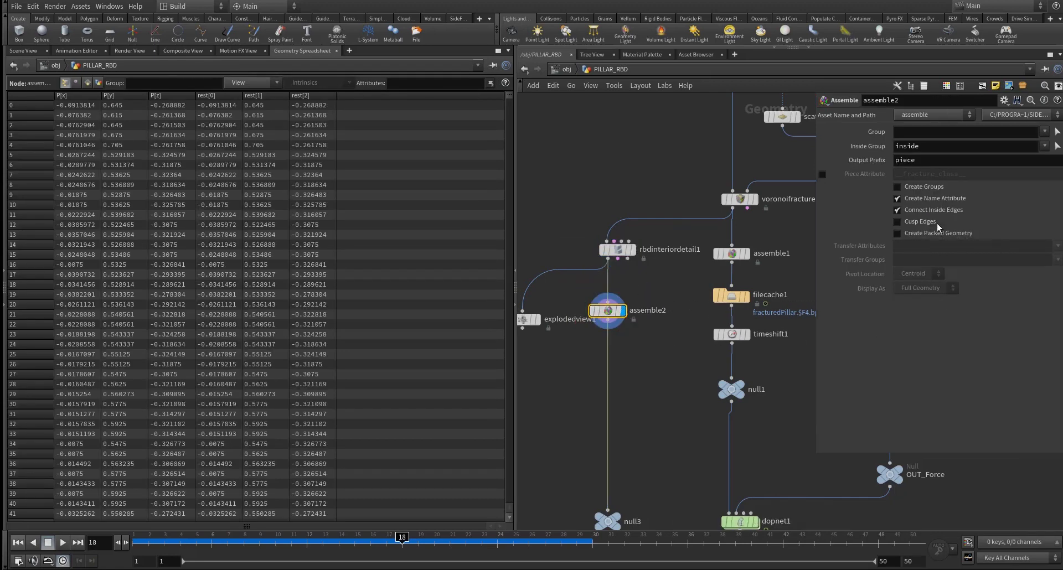
Copy the output prefix "chunks_" from assemble1 into assemble2's output prefix
click(725, 254)
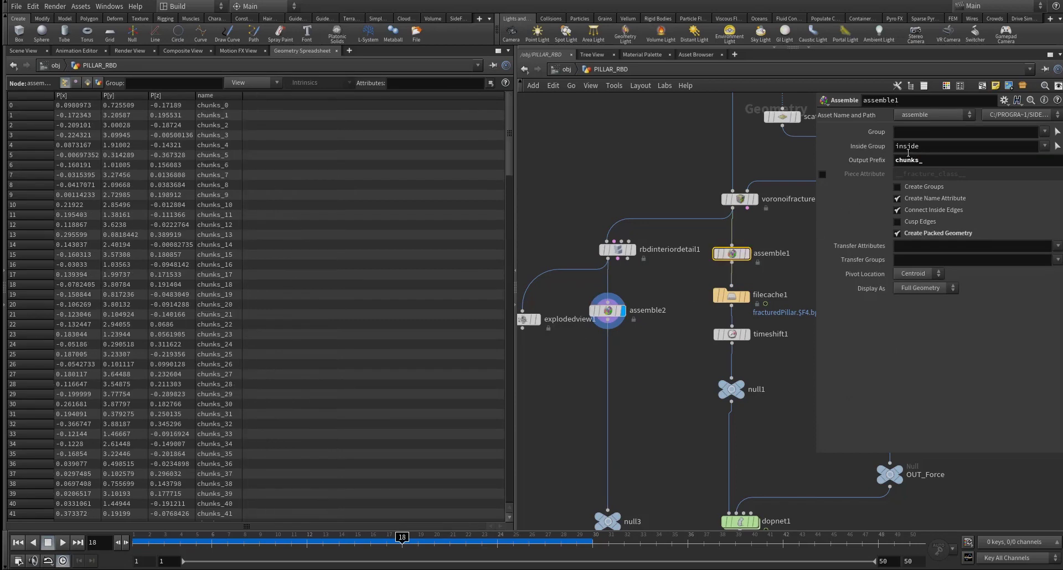
double_click(903, 160)
key(ctrl+c)
click(607, 310)
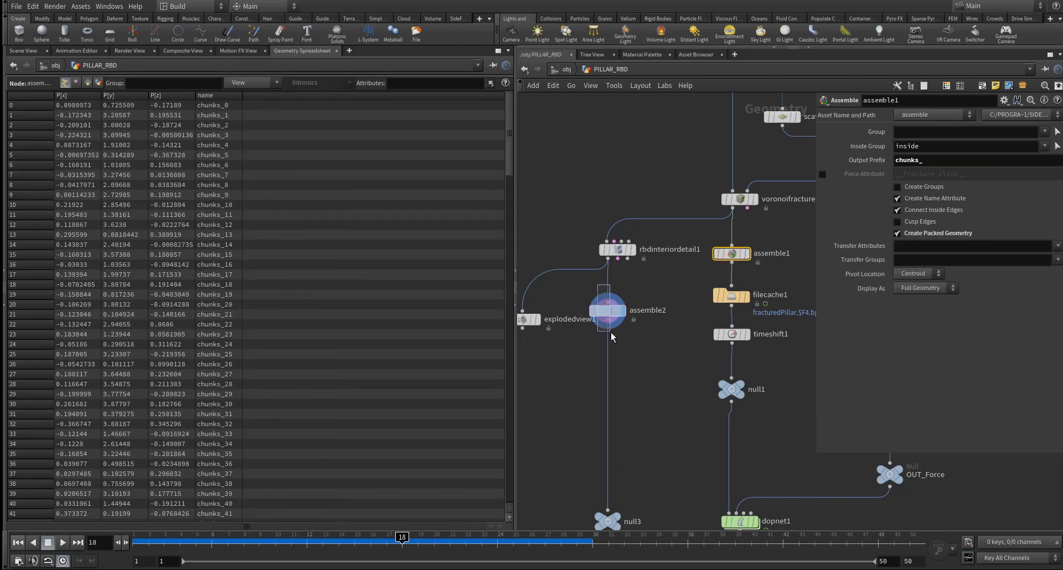
double_click(905, 160)
key(ctrl+v)
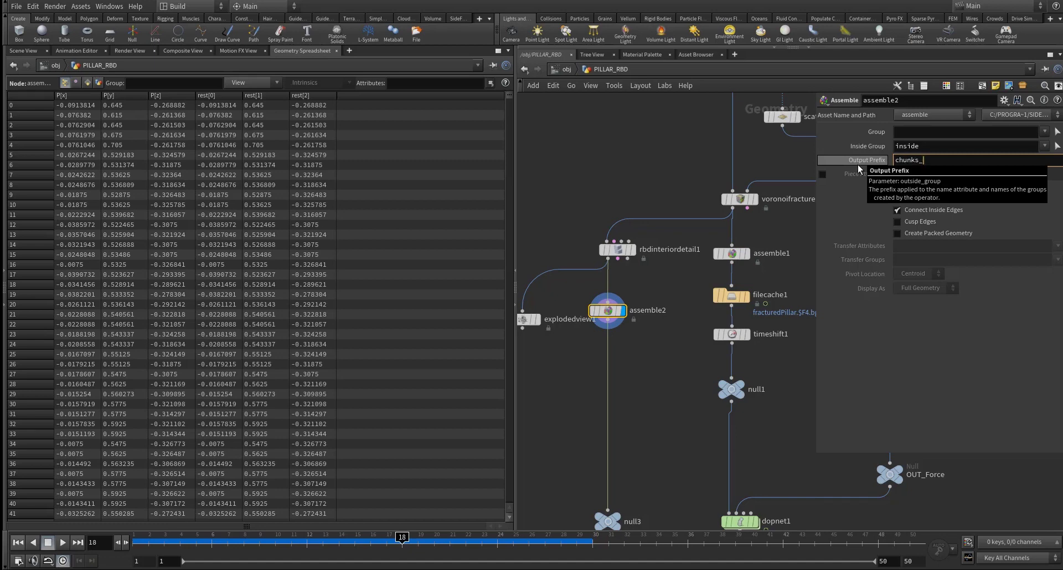
key(Return)
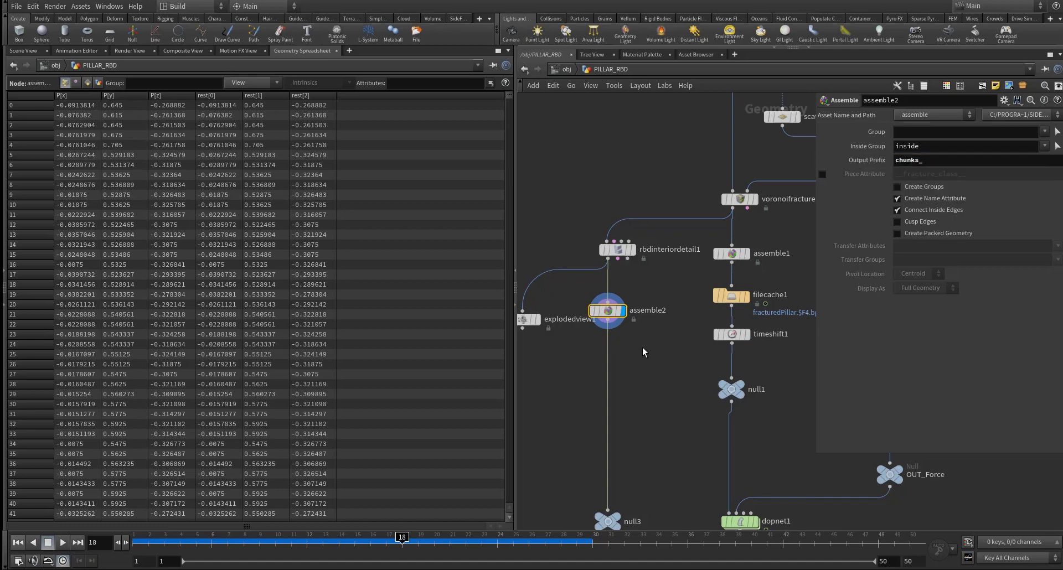
Return to the 3D scene view and display the transformpieces1 node's result
scroll(637, 343, down, 3)
middle_drag(636, 346, 658, 155)
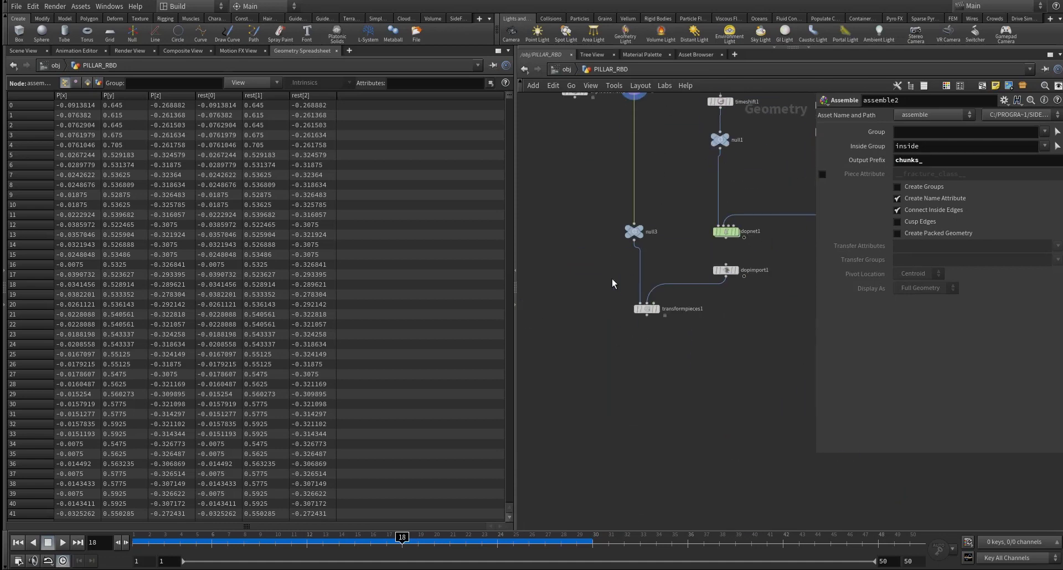
middle_drag(643, 314, 621, 305)
click(24, 51)
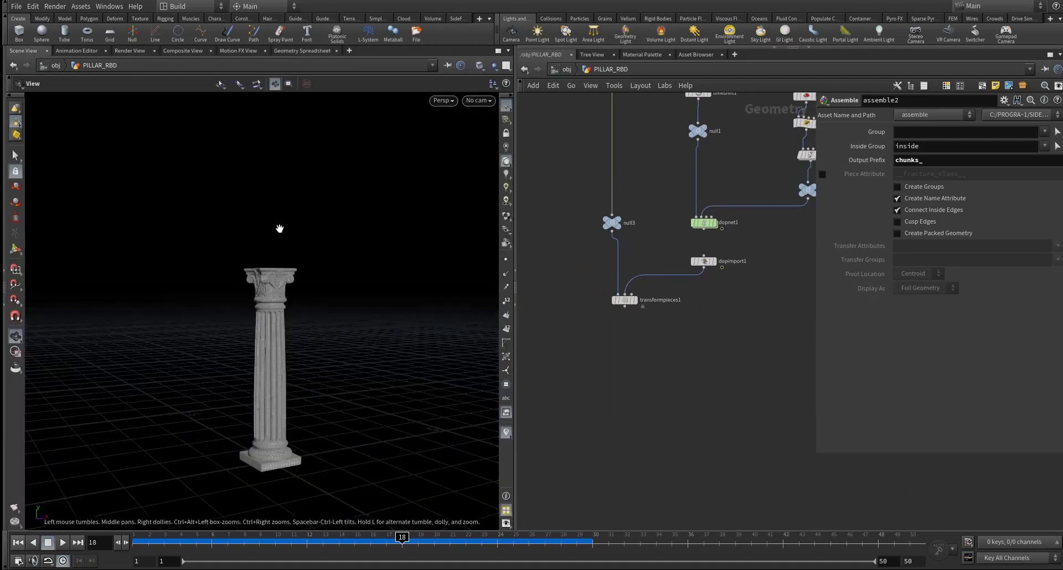
scroll(626, 299, up, 2)
click(637, 298)
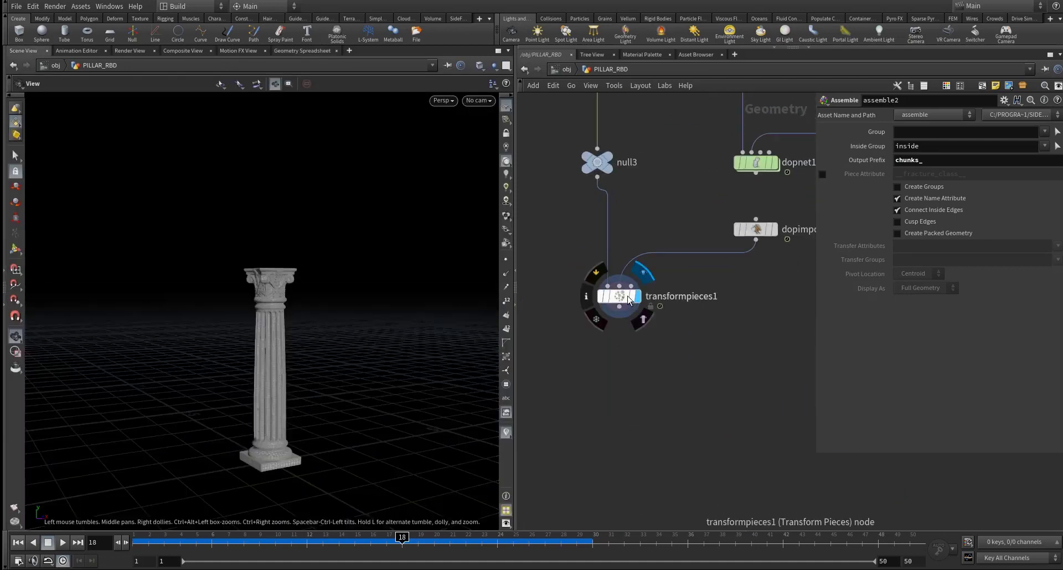
drag(497, 292, 247, 323)
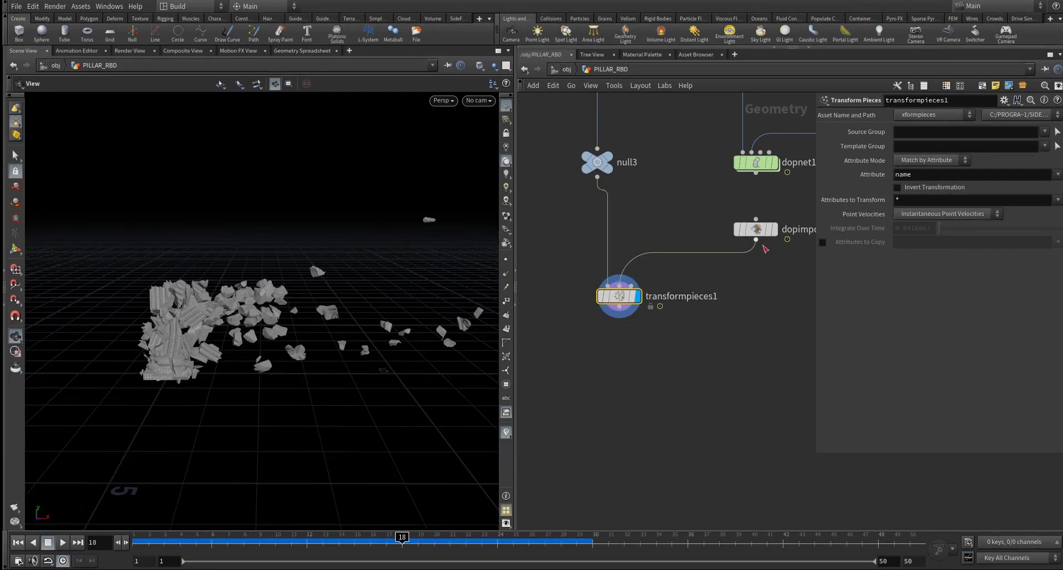
Compare the pieces of the DOP import with the detailed pieces from transformpieces1 up close in the viewport
click(774, 229)
scroll(210, 294, up, 5)
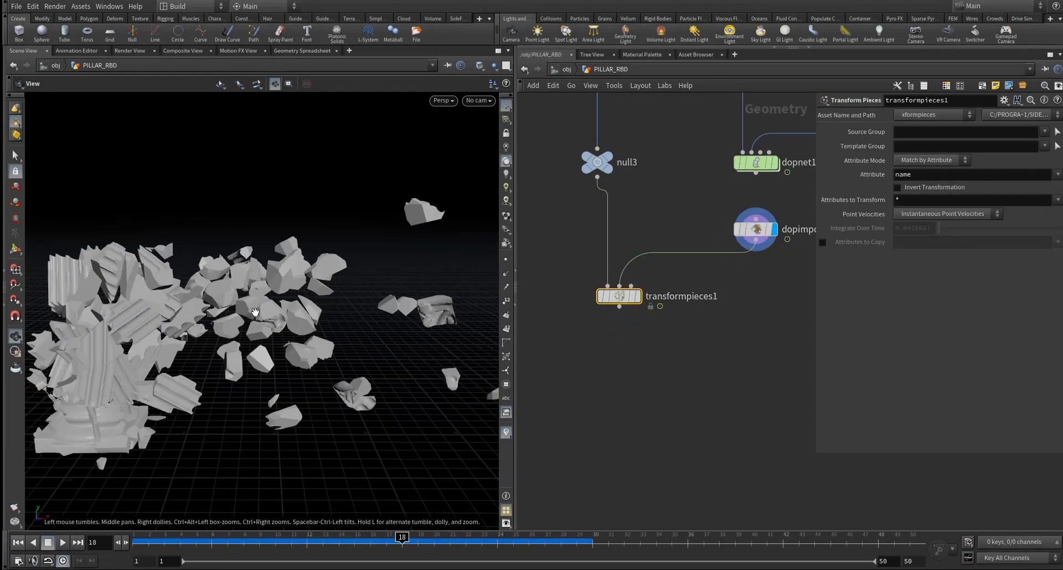
click(639, 297)
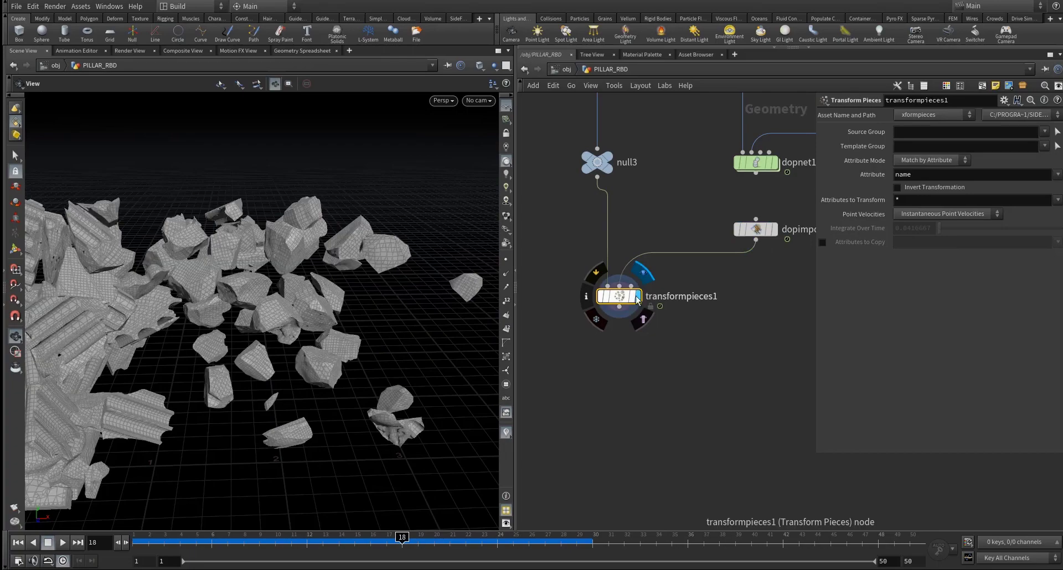
drag(299, 288, 288, 259)
right_drag(288, 258, 319, 244)
drag(318, 244, 368, 221)
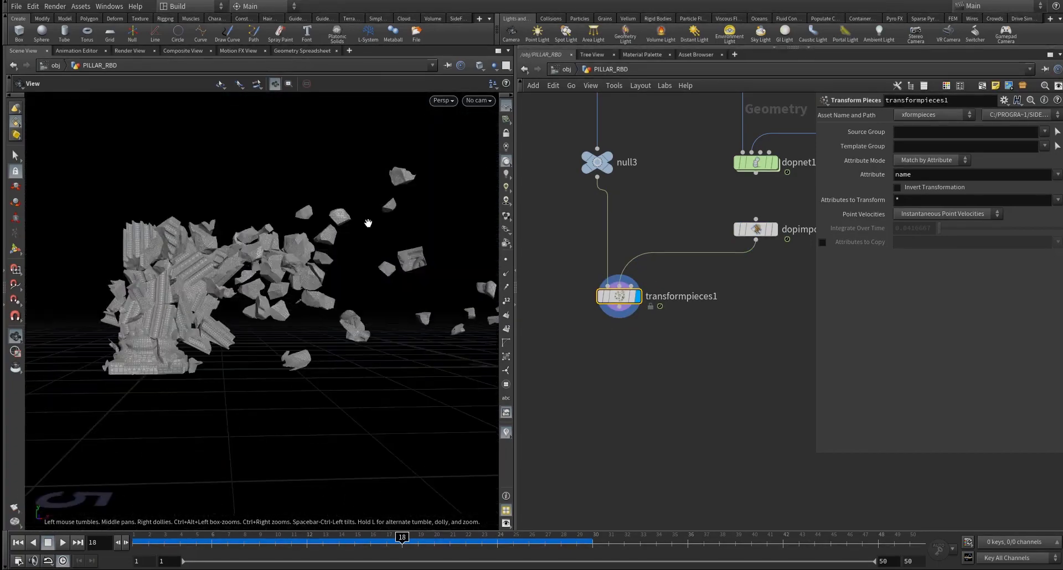
Play the transformed pillar destruction from the first frame, view it from different angles, and stop playback
click(476, 102)
click(418, 117)
scroll(311, 268, down, 3)
drag(311, 268, 280, 370)
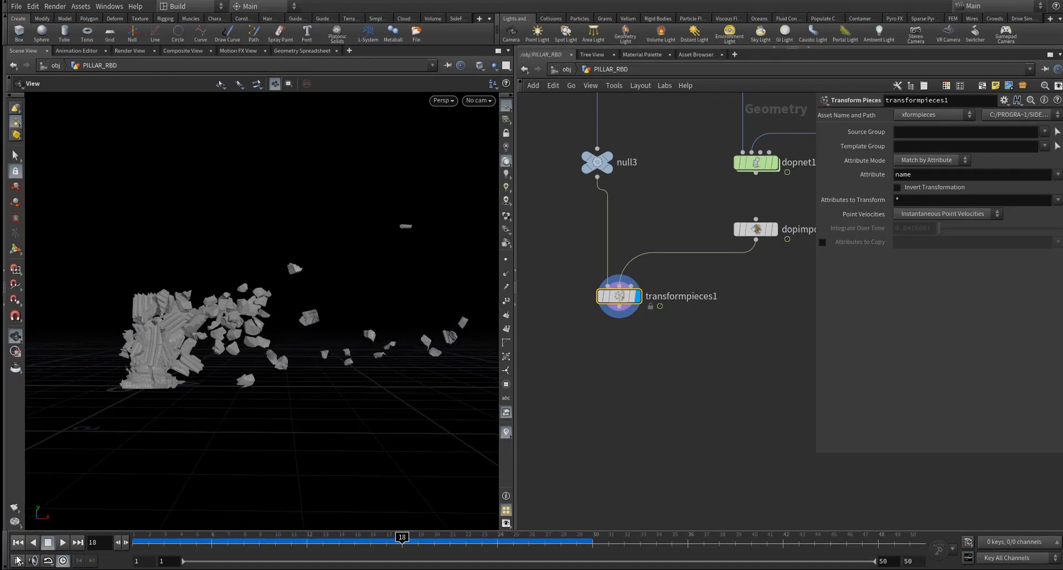
click(18, 542)
click(62, 542)
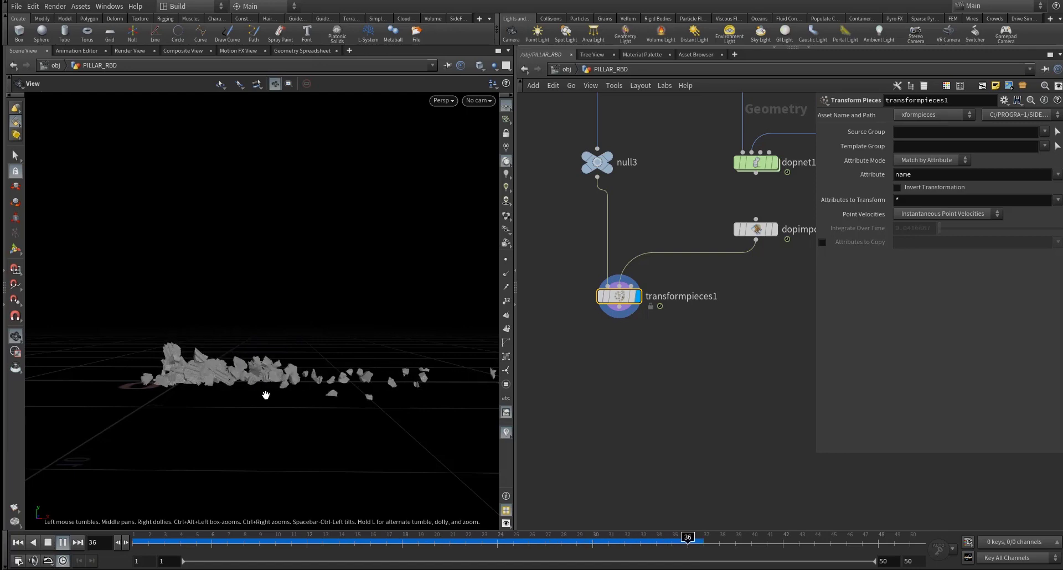
drag(293, 385, 192, 472)
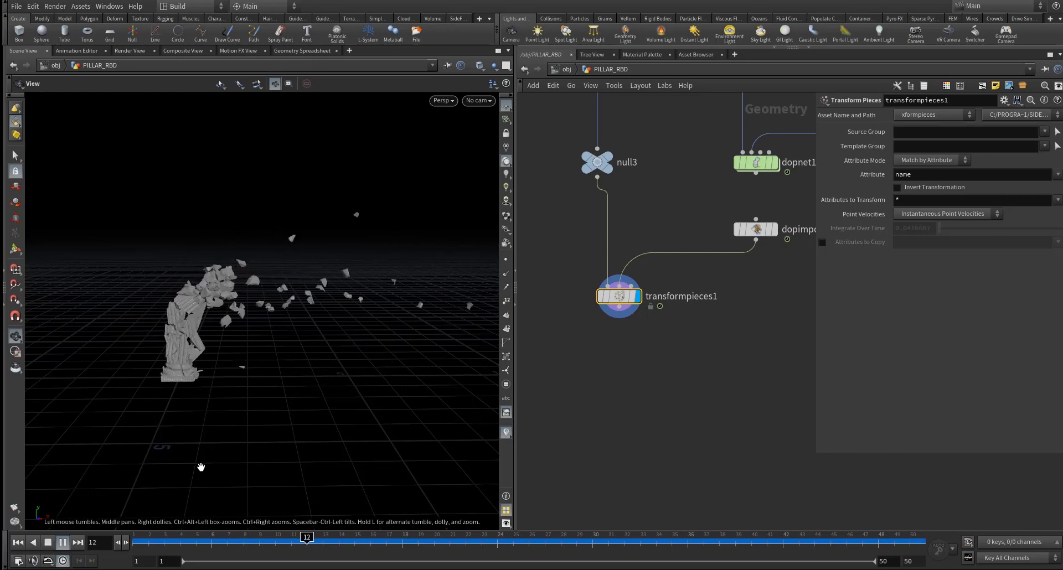
click(62, 543)
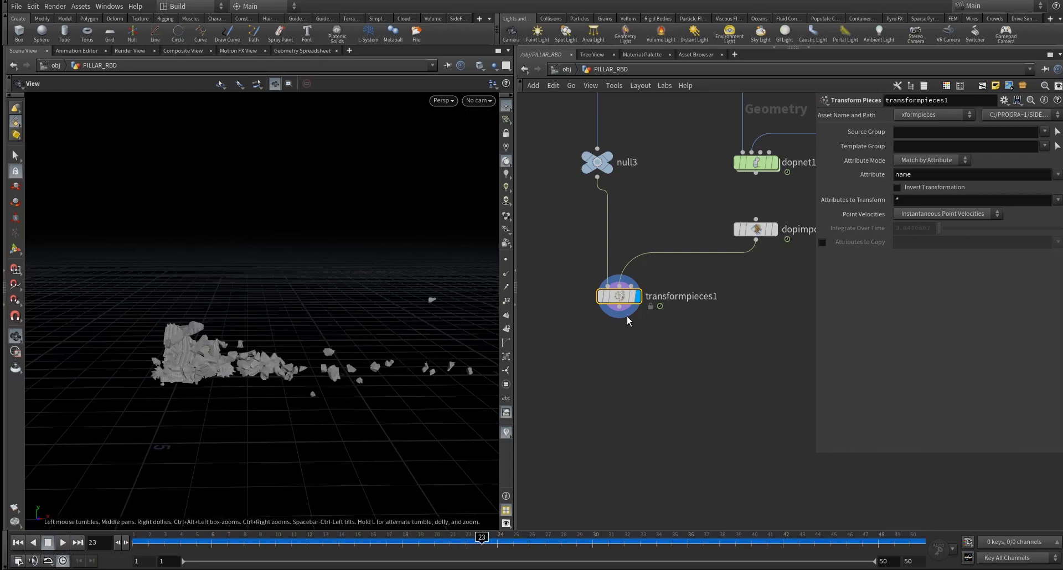
Add a Null node below transformpieces1, connected to its output, and display it
key(Tab)
text(null)
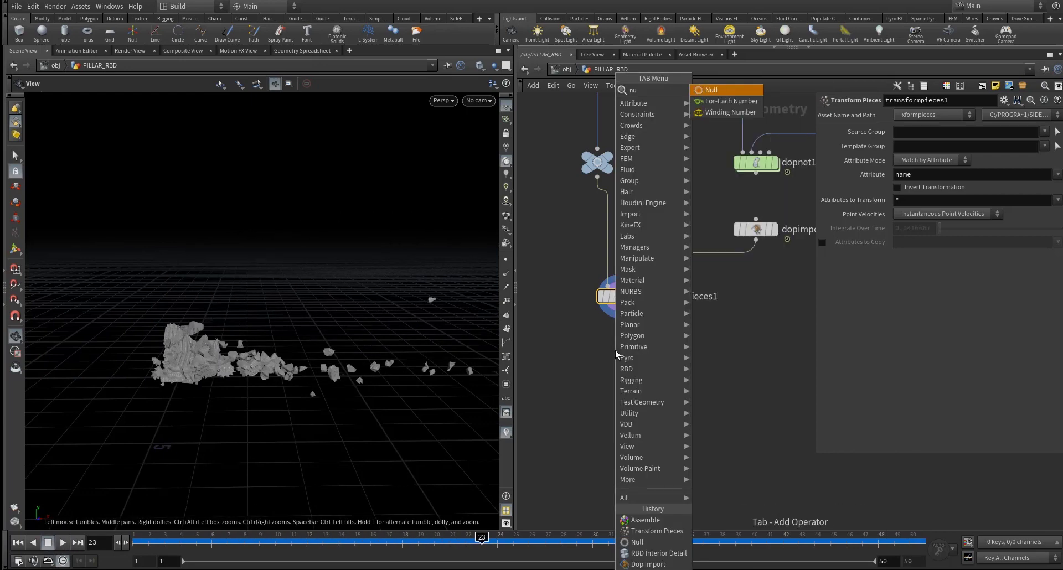
key(Return)
click(615, 350)
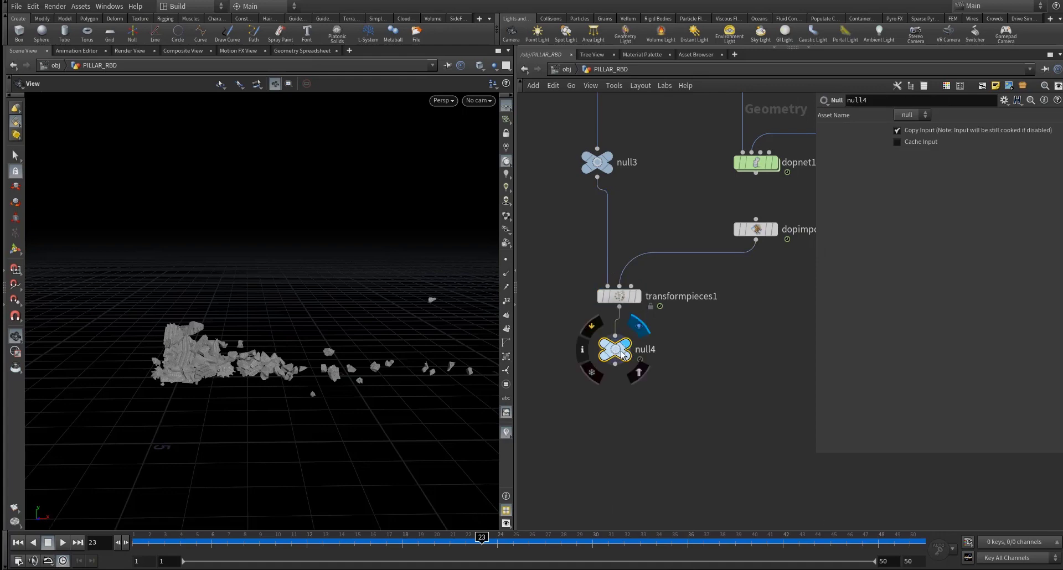
key(h)
scroll(663, 426, down, 4)
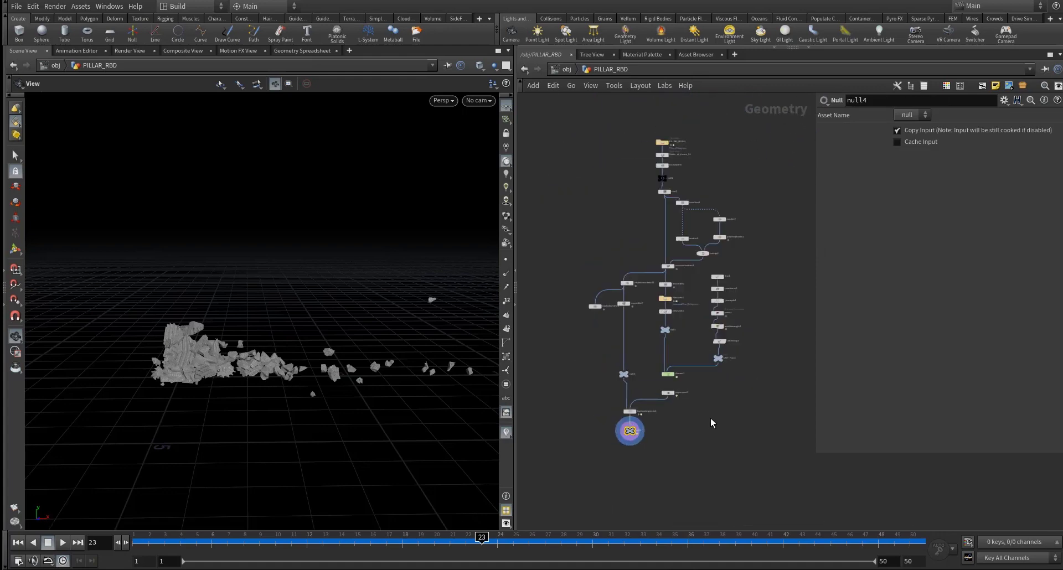
middle_drag(713, 420, 677, 432)
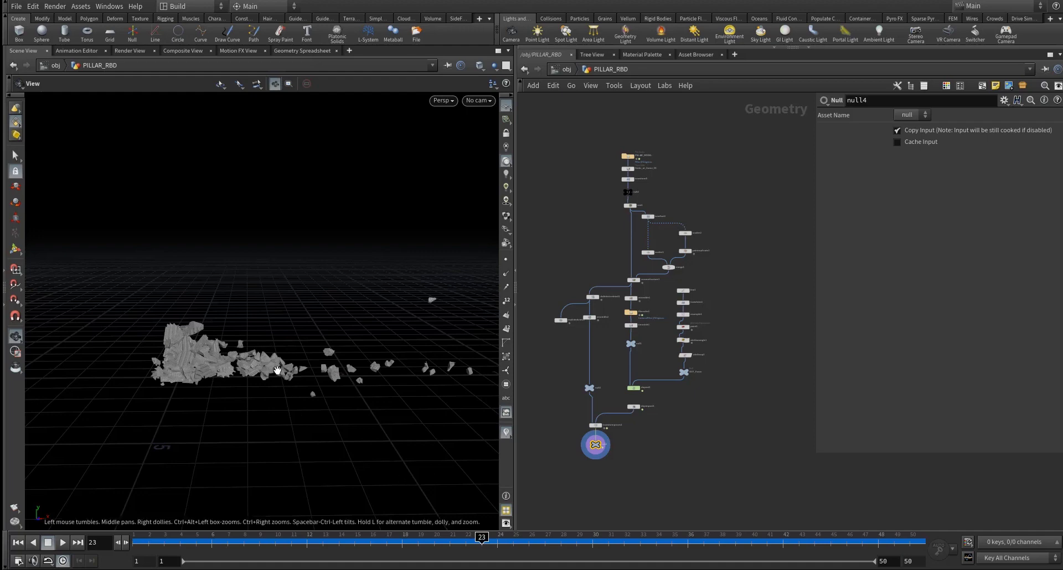
drag(279, 371, 241, 375)
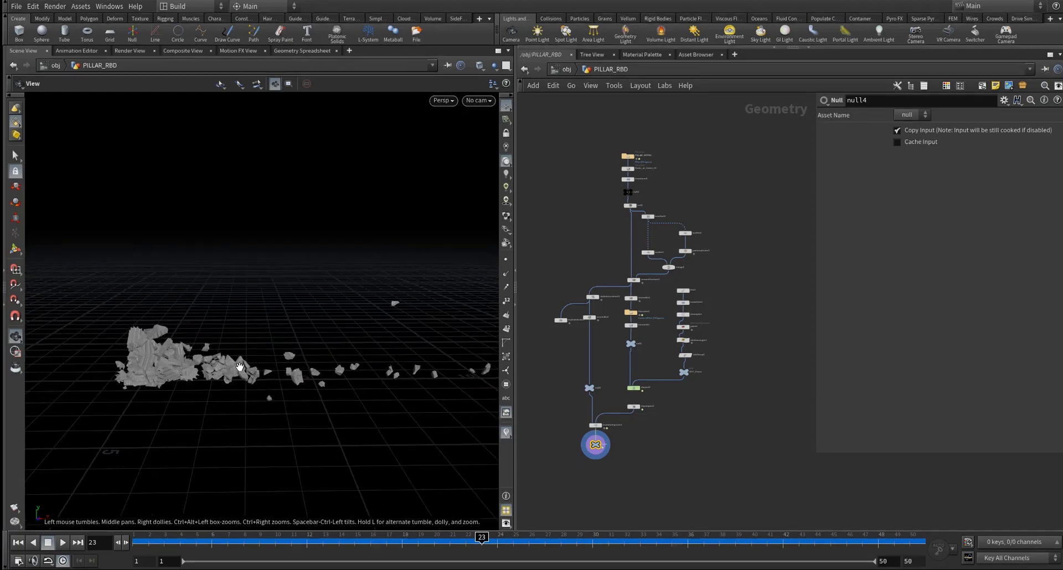